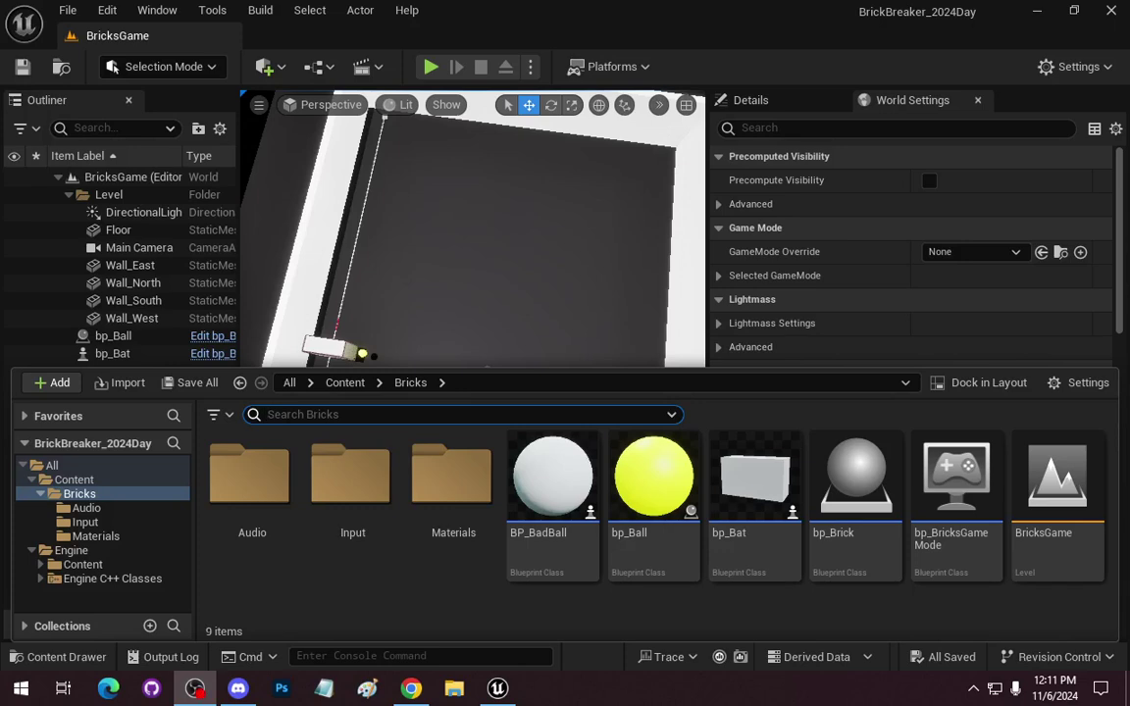
# Open bp_Bat to inspect the bat and its spline in the Viewport, then return to BricksGame.
pyautogui.doubleClick(765, 503)
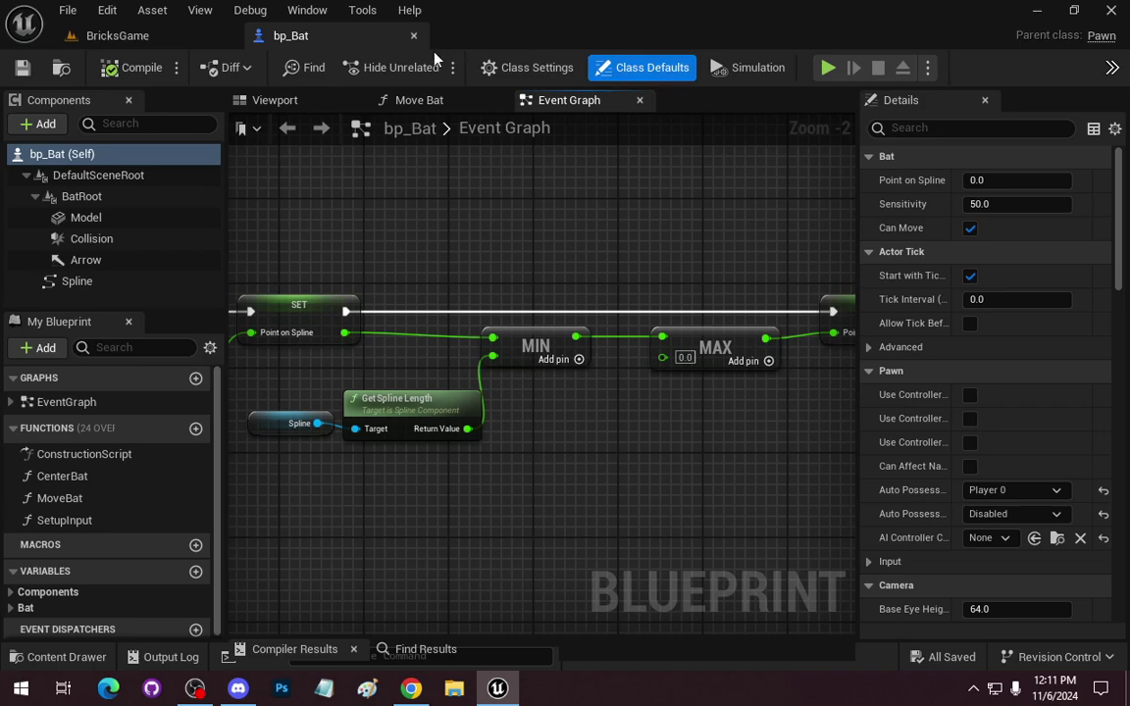
pyautogui.click(263, 100)
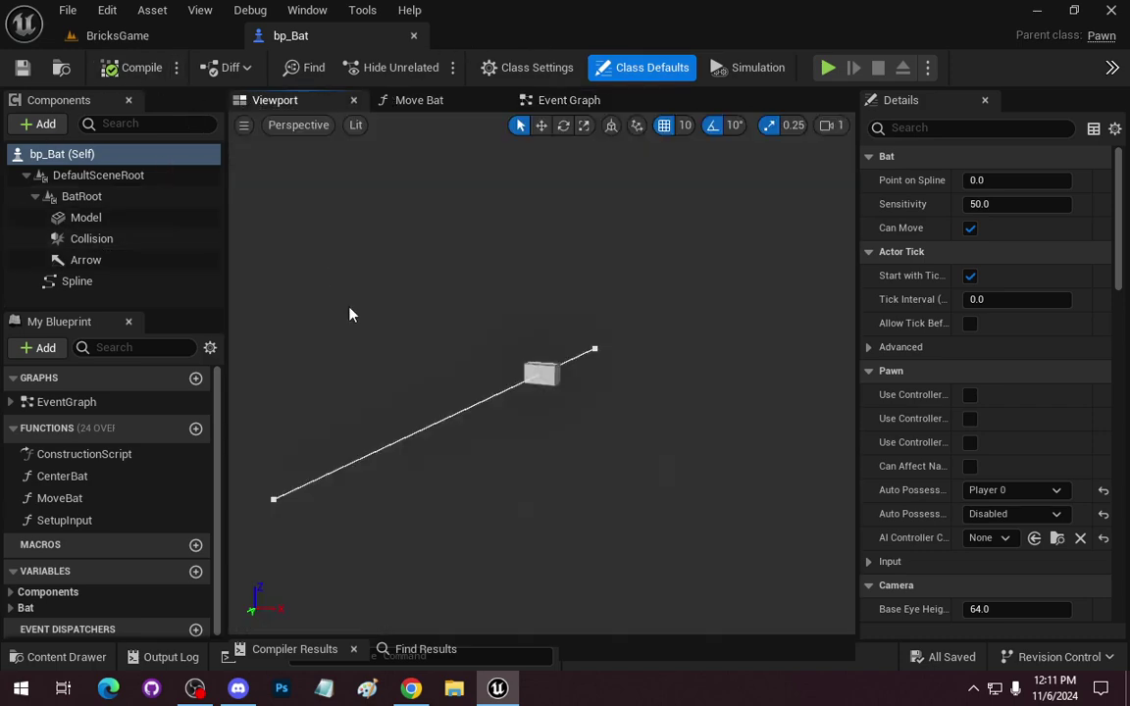
pyautogui.moveTo(117, 184)
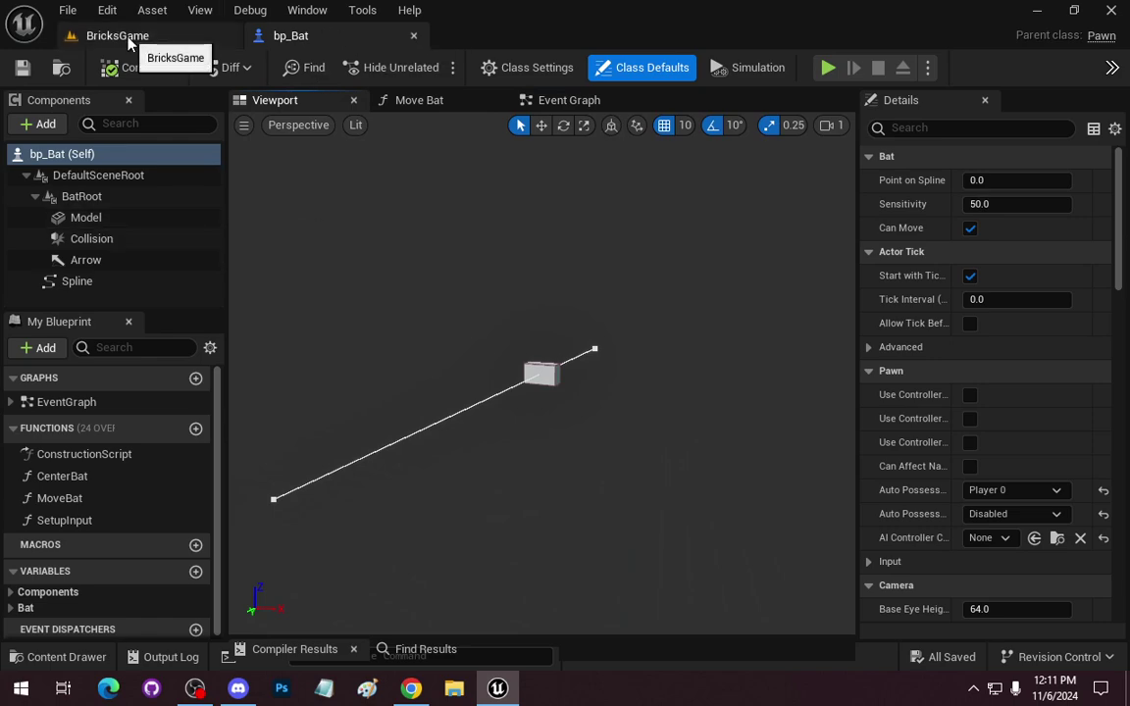
pyautogui.click(127, 38)
# Open bp_Ball to view its yellow ball model, then open BP_BadBall's Event Graph.
pyautogui.click(65, 657)
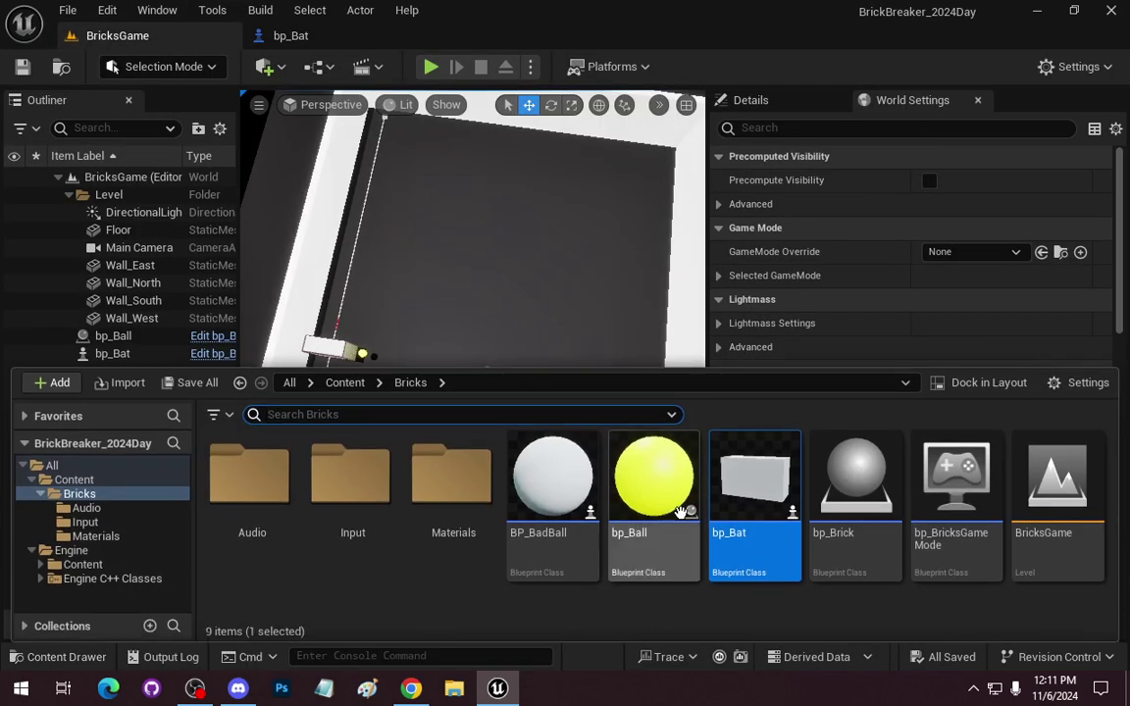
pyautogui.doubleClick(682, 513)
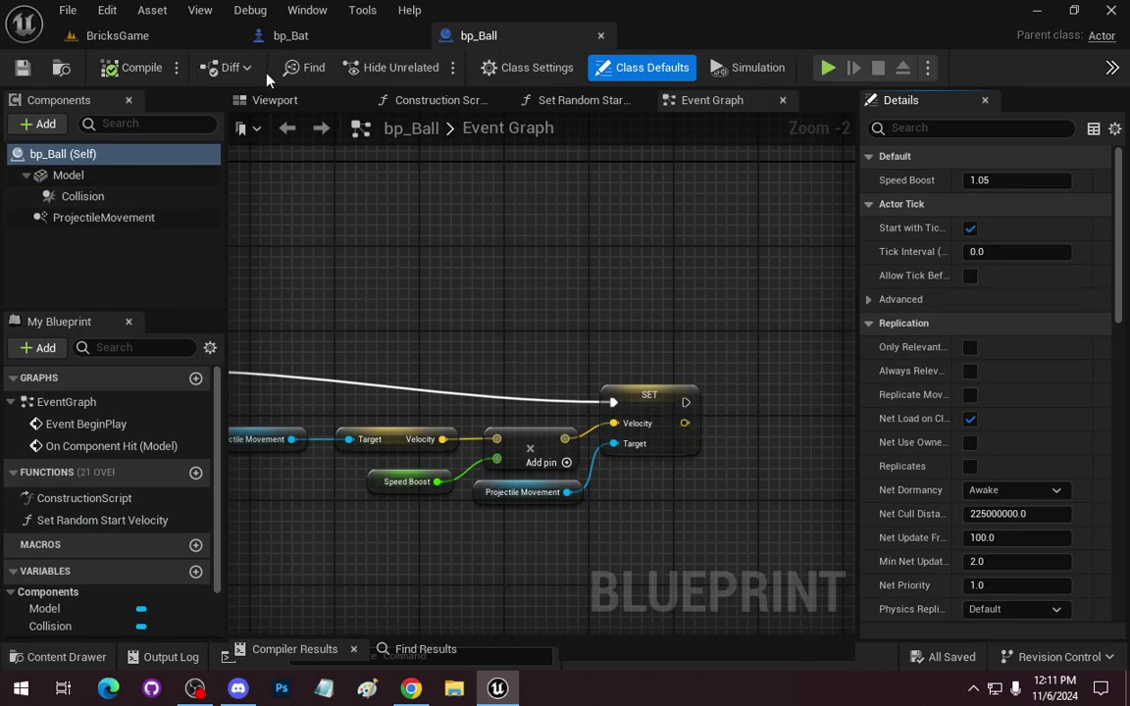
pyautogui.click(269, 98)
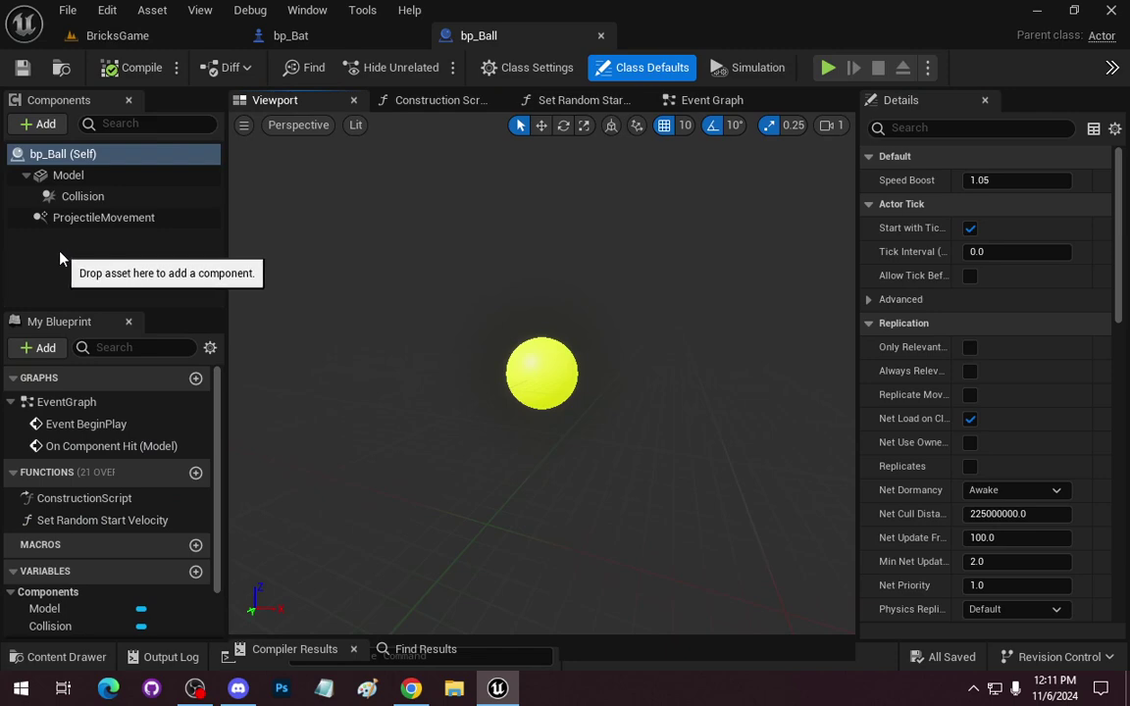
pyautogui.click(83, 658)
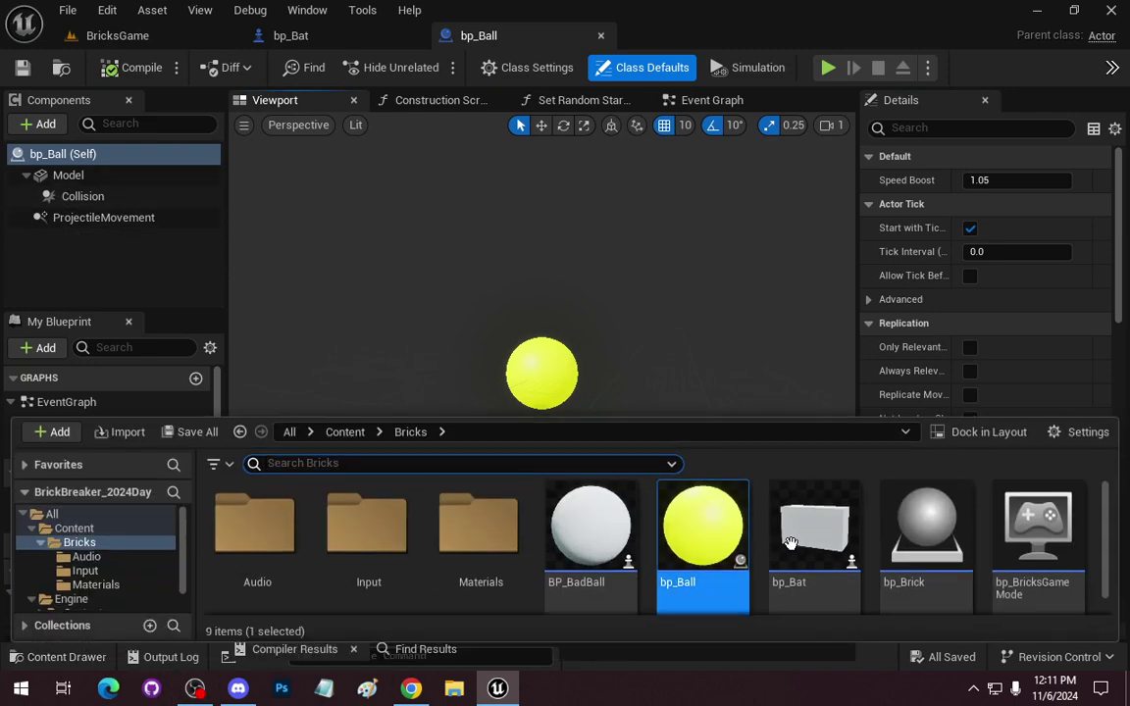
pyautogui.click(584, 539)
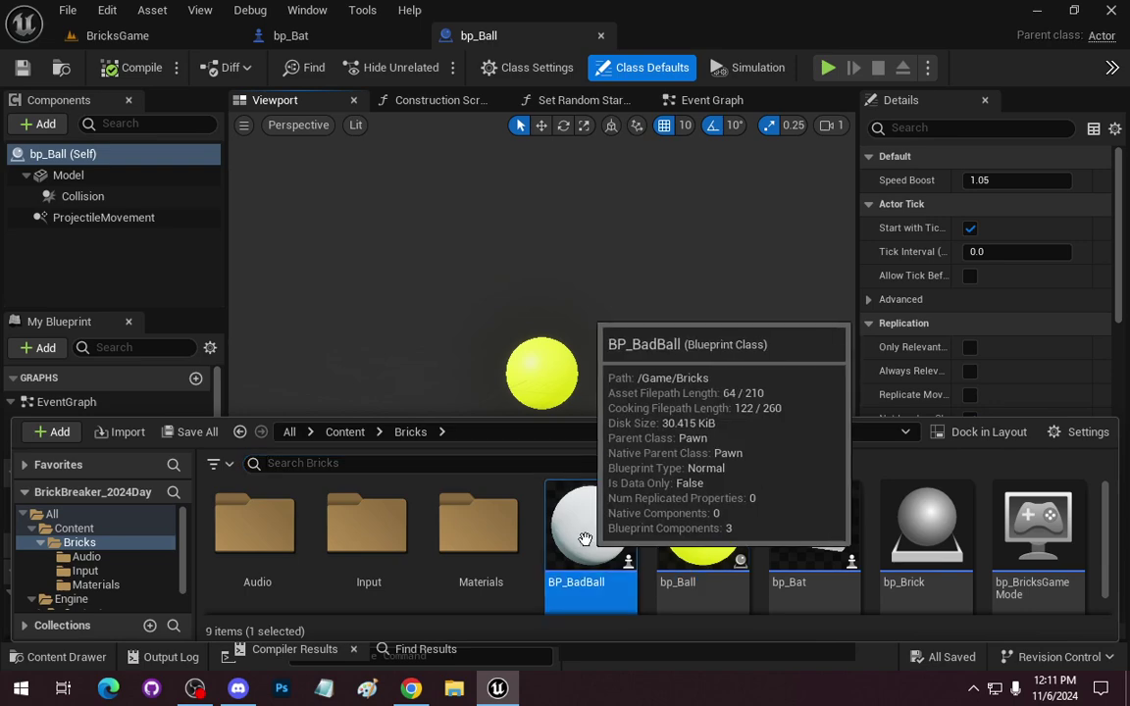
pyautogui.doubleClick(585, 538)
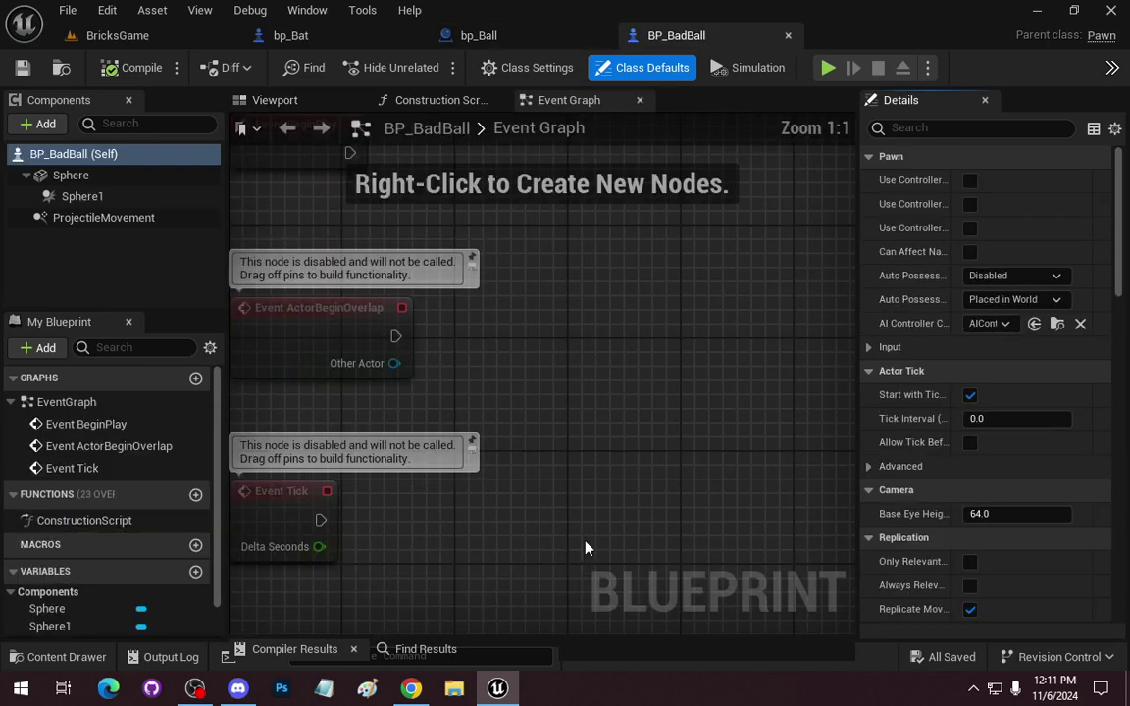
# Check the BP_BadBall asset's actions in the Bricks folder without changing anything.
pyautogui.click(115, 254)
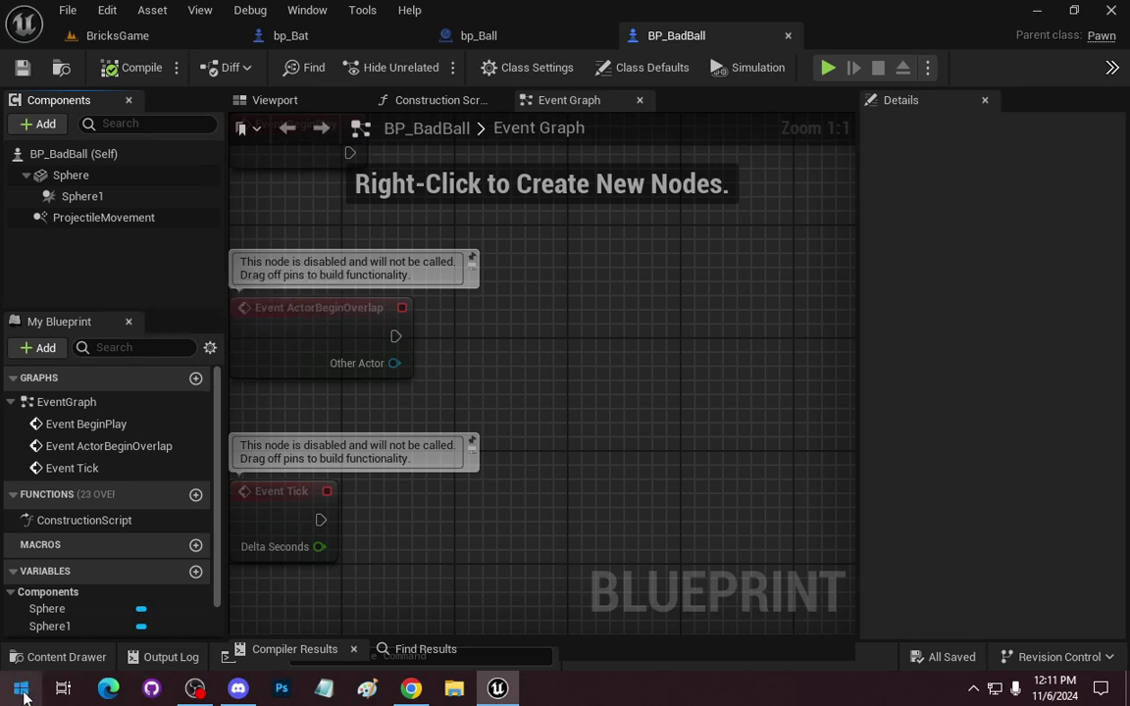
pyautogui.click(20, 657)
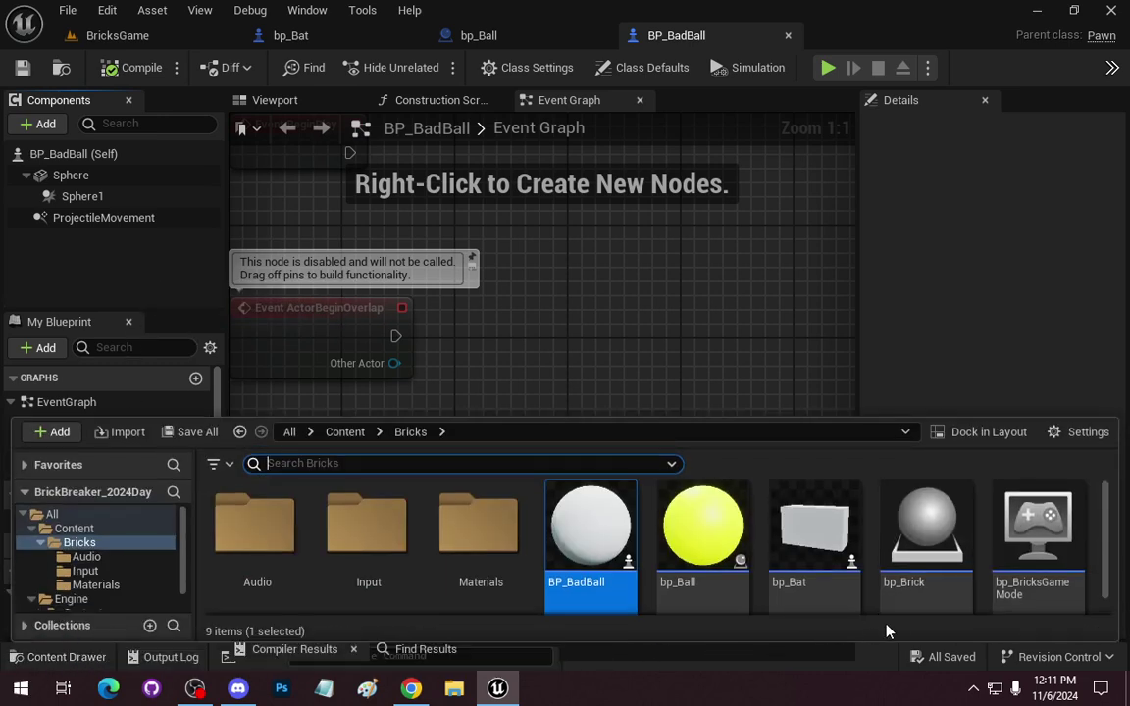
pyautogui.rightClick(587, 530)
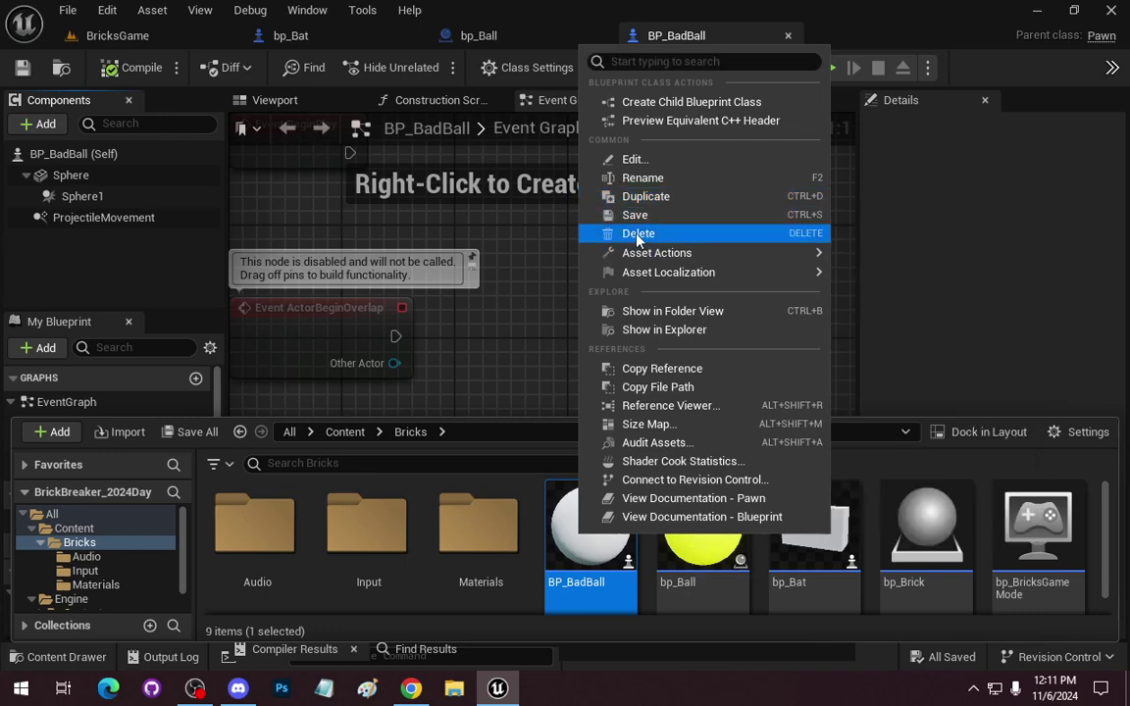
pyautogui.click(81, 271)
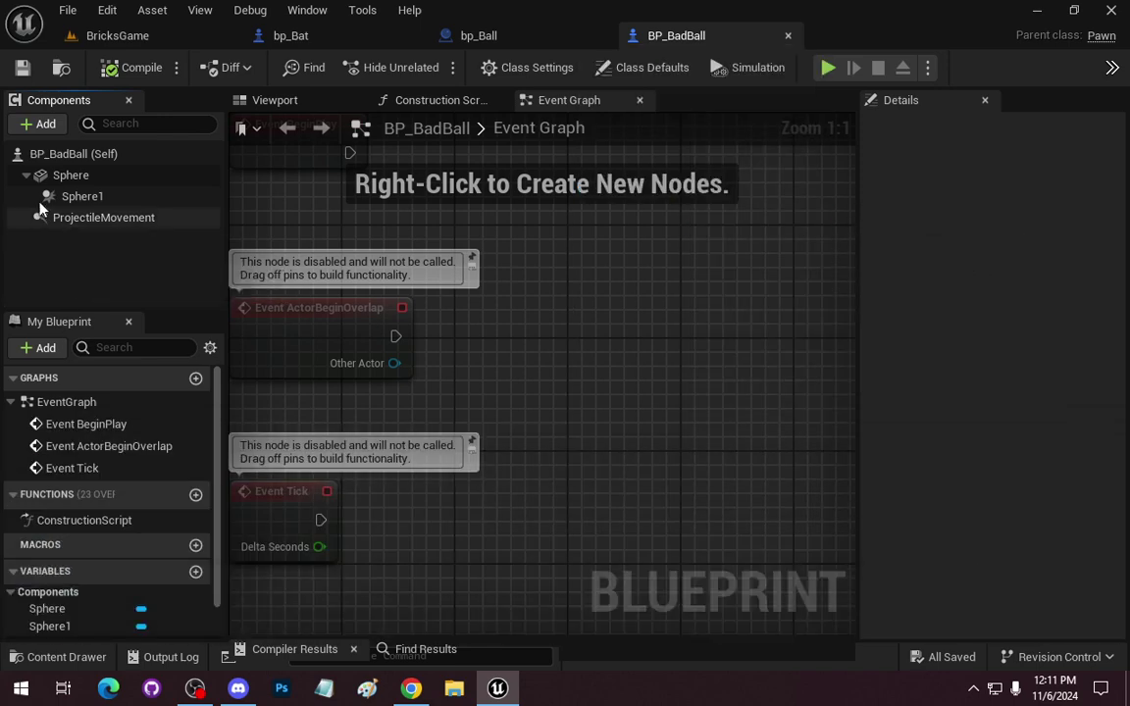
# Rename the Sphere component's variable to SM_Ball and close the BP_BadBall tab.
pyautogui.click(68, 178)
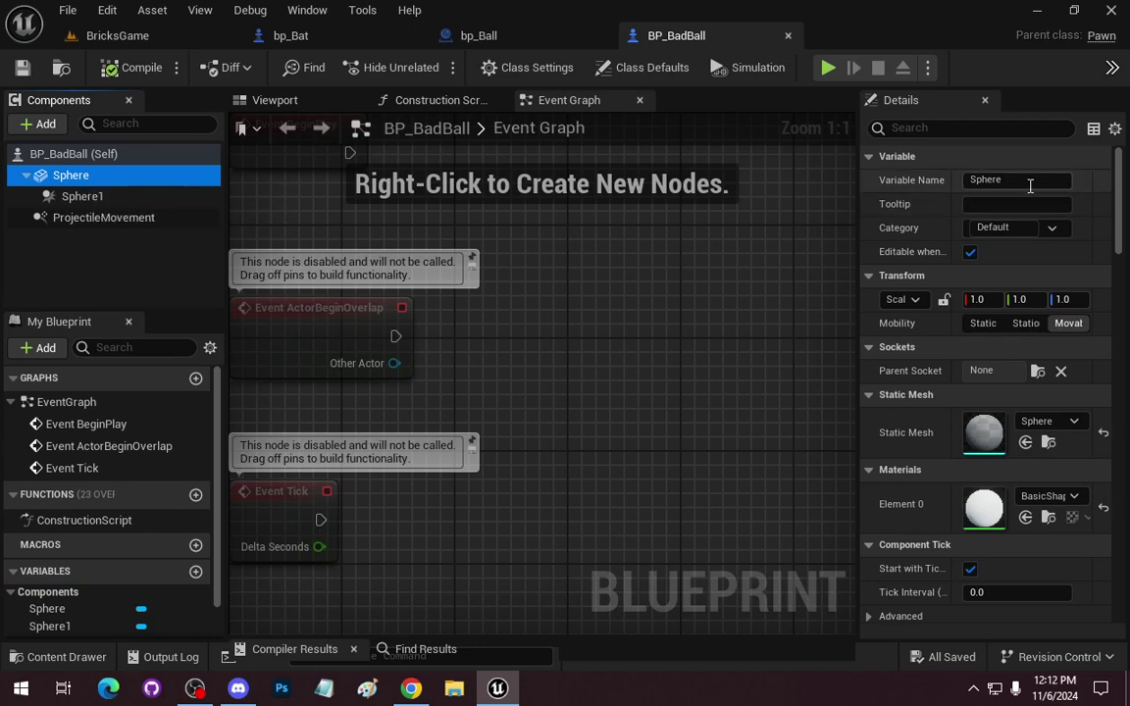
pyautogui.moveTo(1006, 179); pyautogui.dragTo(829, 181)
pyautogui.write('SM_')
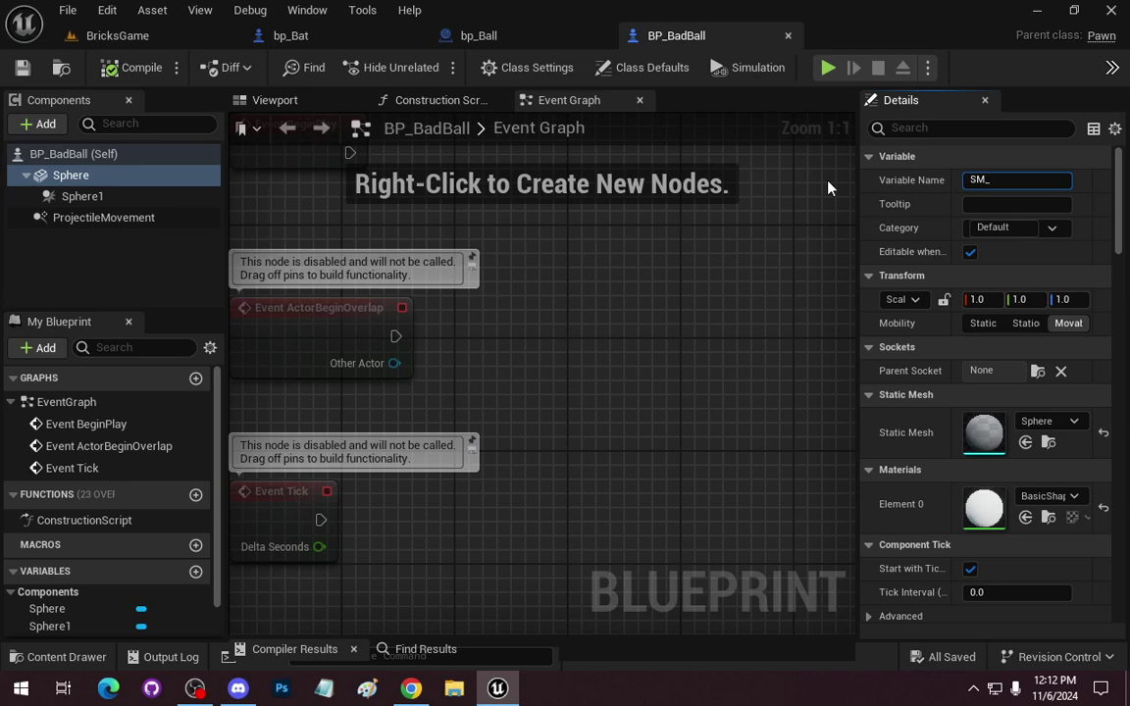
pyautogui.write('Ball')
pyautogui.press('Return')
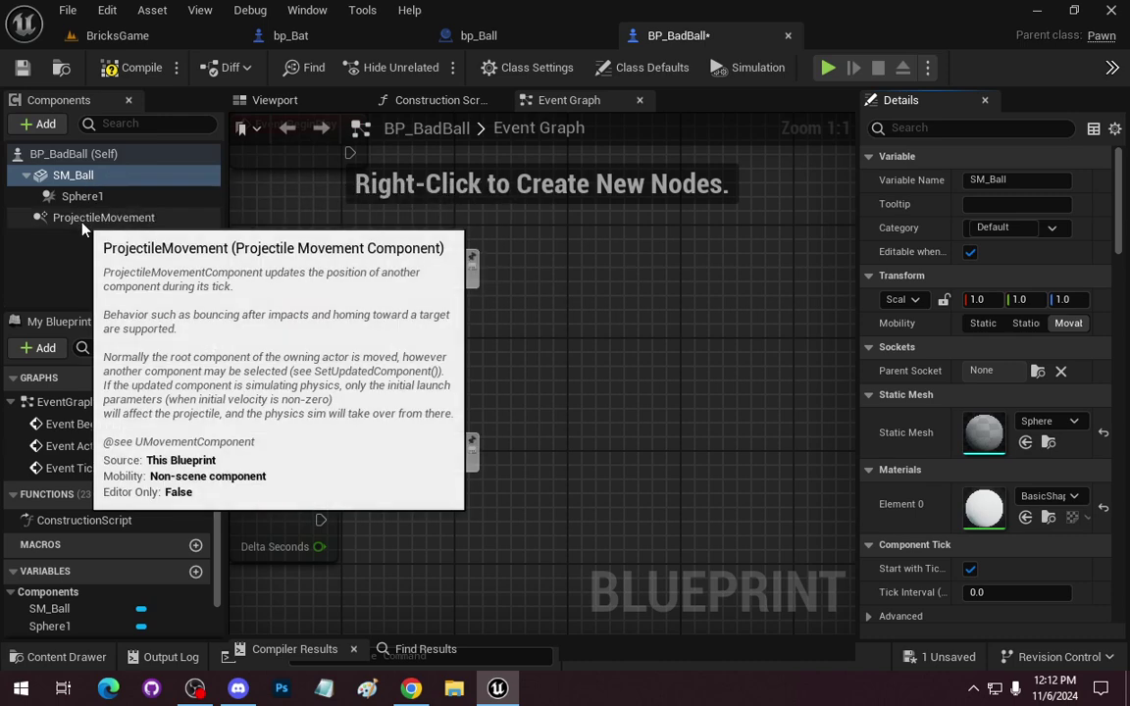
pyautogui.click(787, 36)
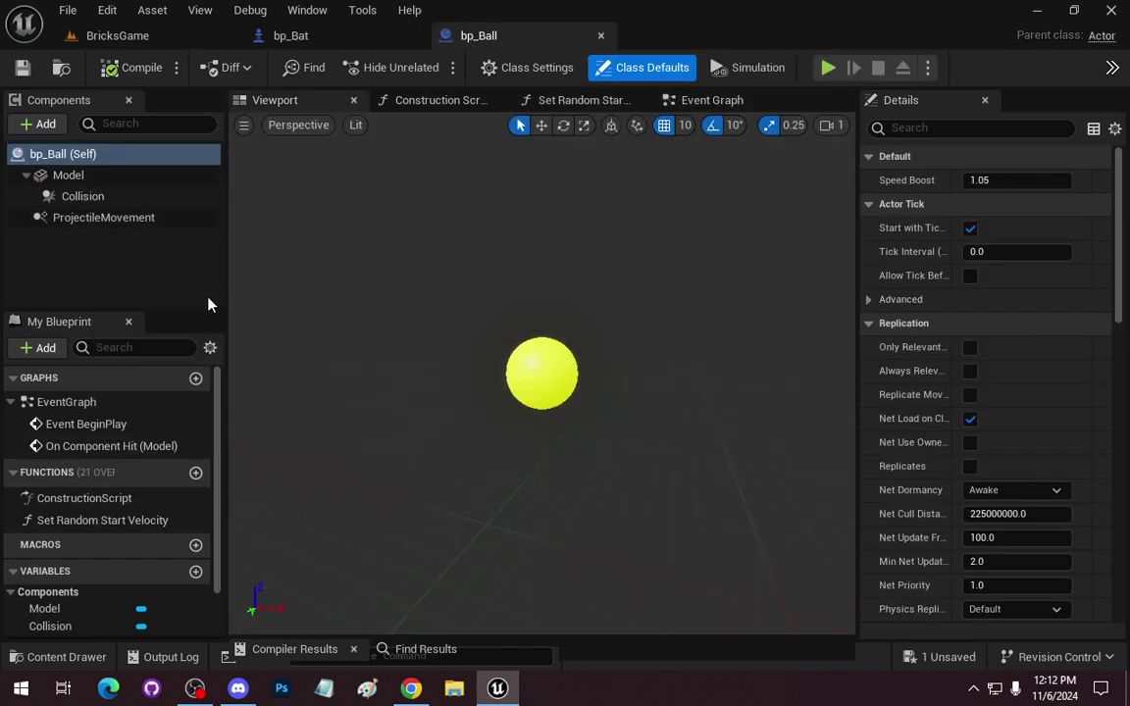
# Close bp_Ball and bp_Bat, then open bp_Brick docked in the full Blueprint Editor.
pyautogui.click(602, 37)
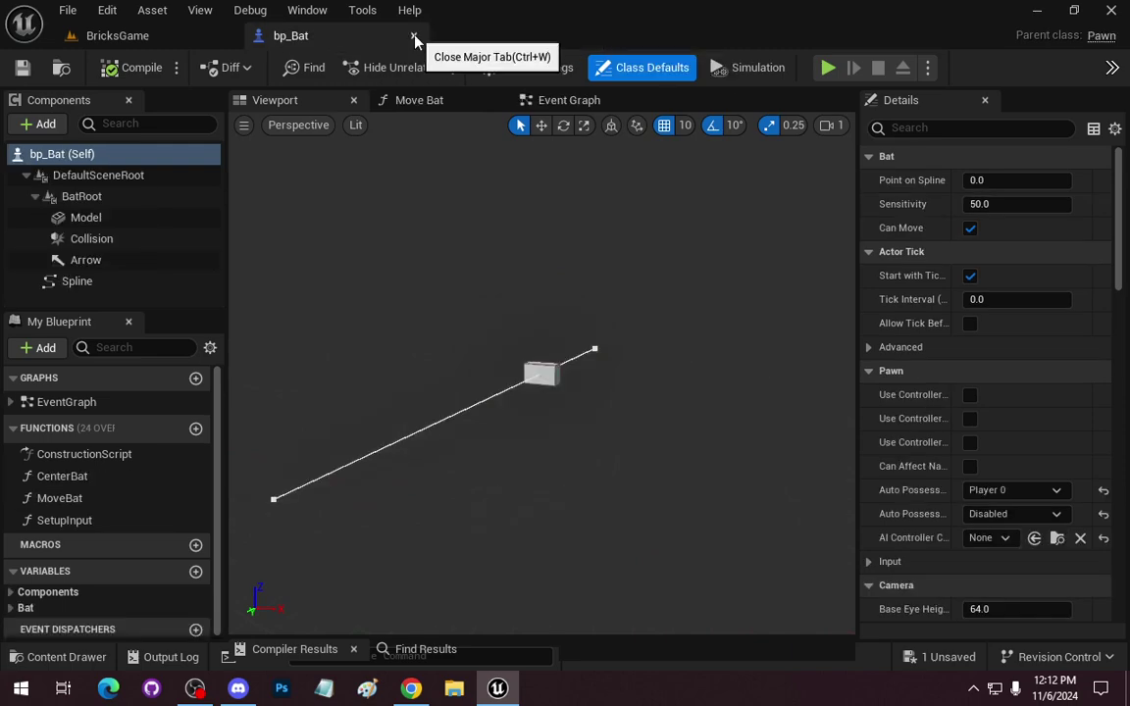
pyautogui.click(374, 34)
pyautogui.click(40, 658)
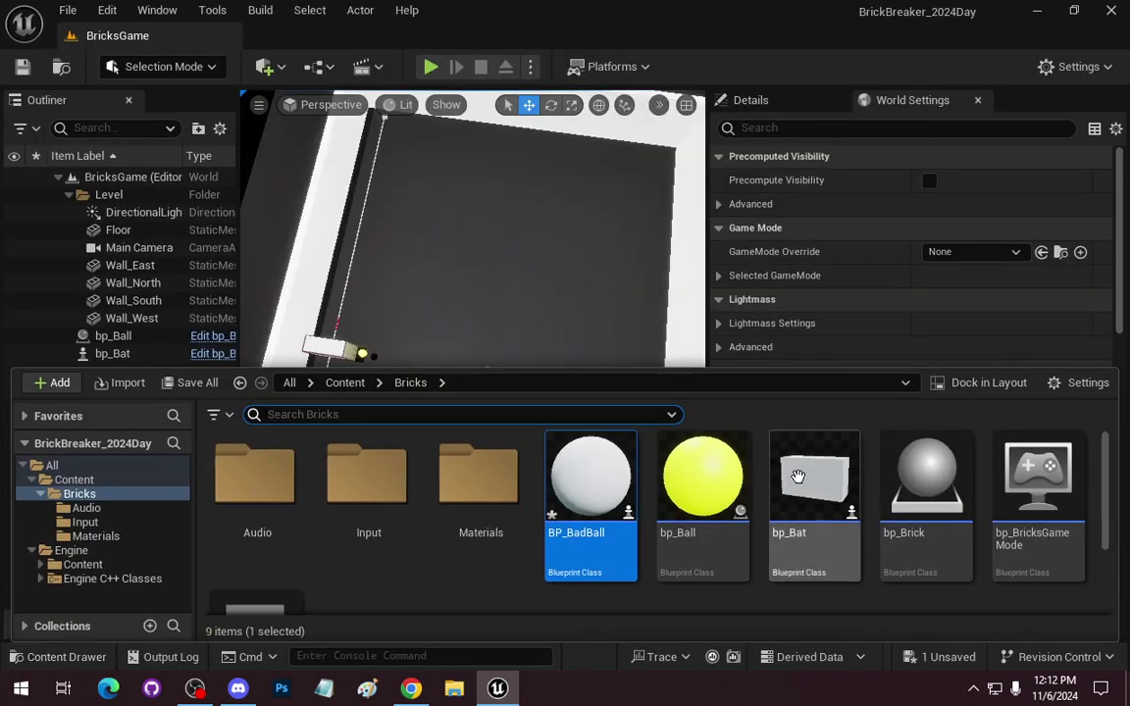
pyautogui.doubleClick(945, 501)
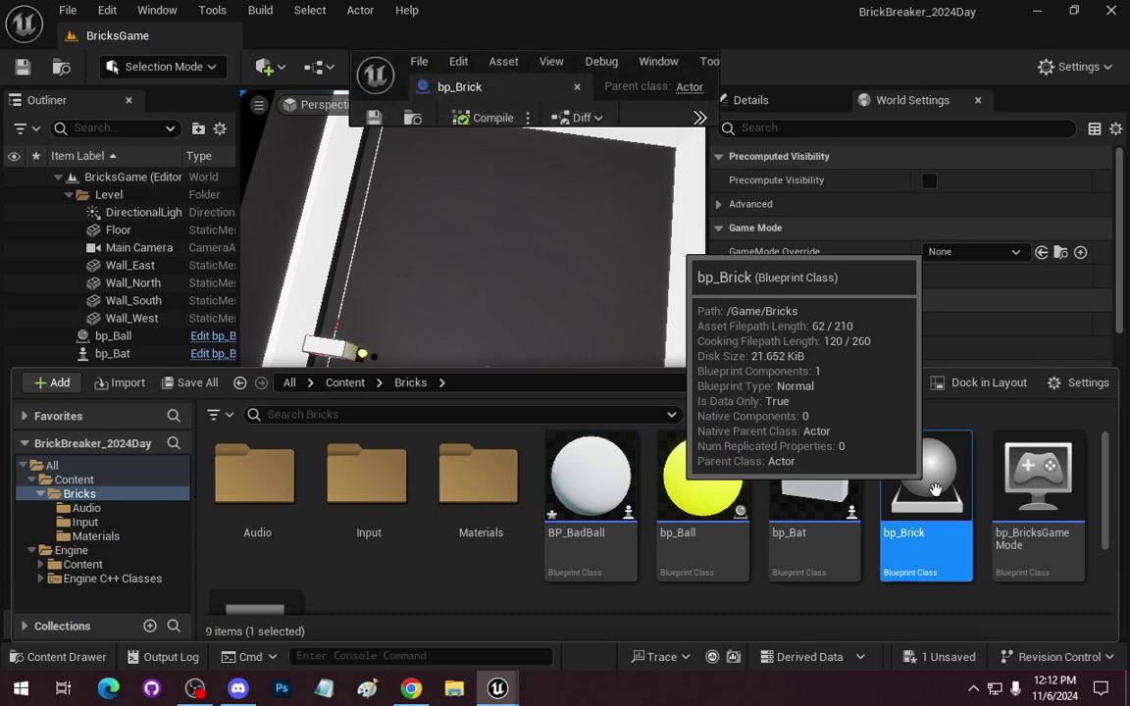
pyautogui.moveTo(441, 80); pyautogui.dragTo(261, 44)
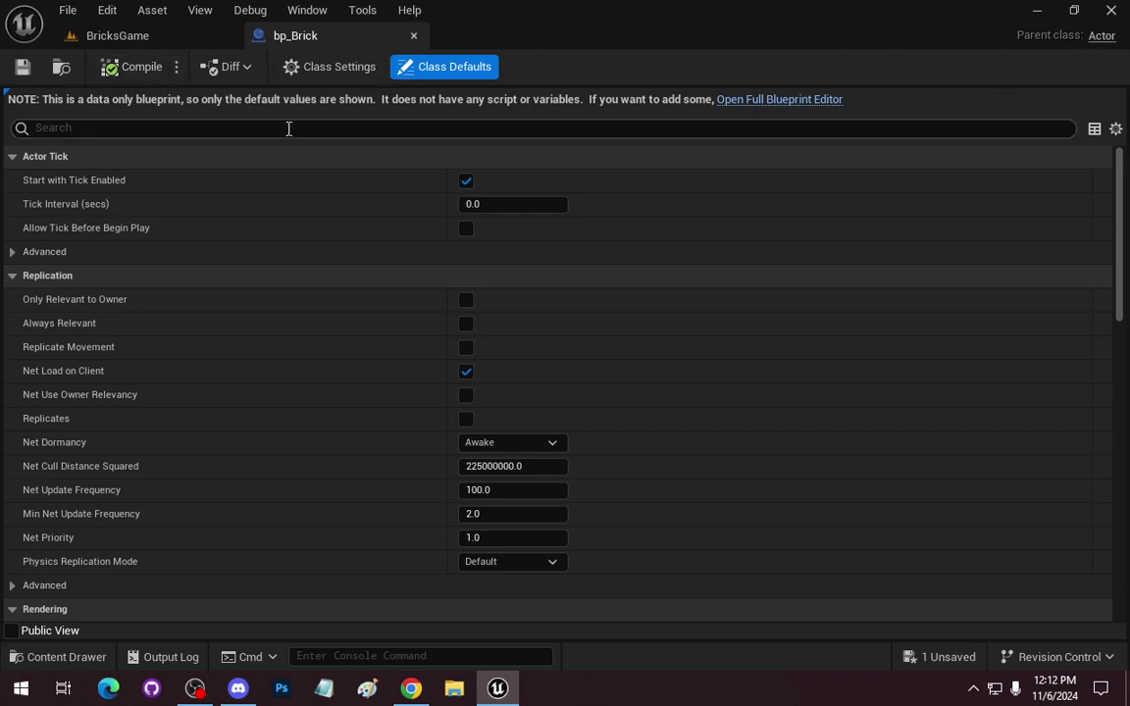
pyautogui.click(765, 99)
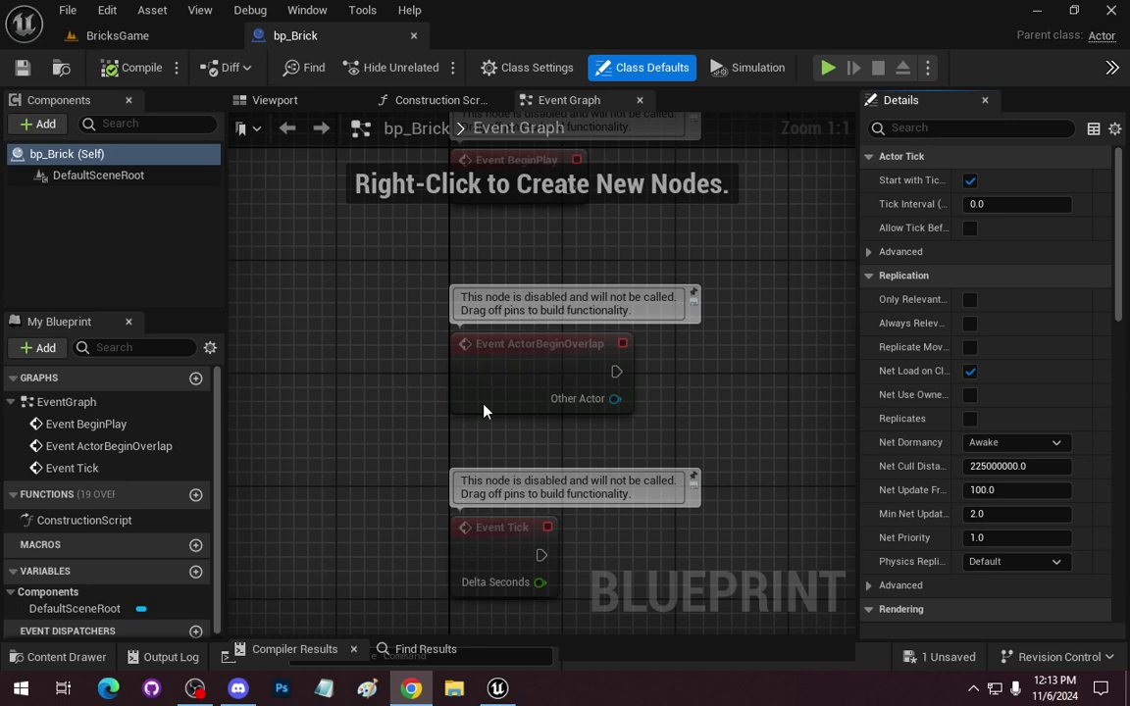
# Add a Cube component to bp_Brick and make it the root component.
pyautogui.click(54, 152)
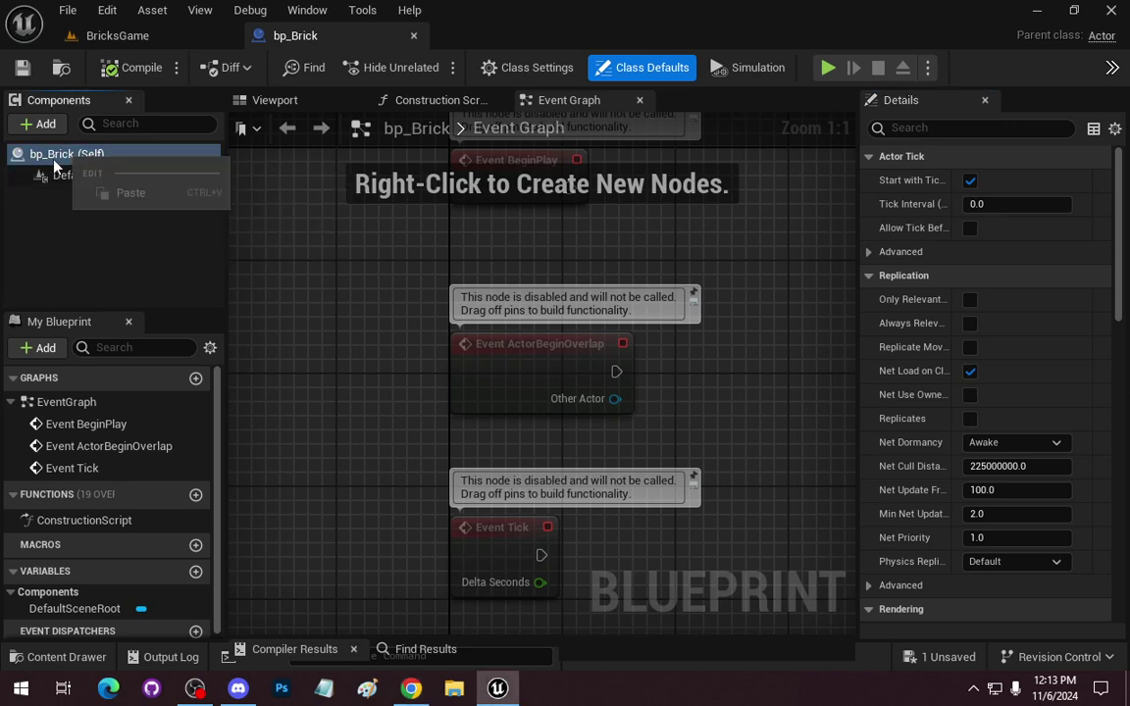
pyautogui.click(38, 124)
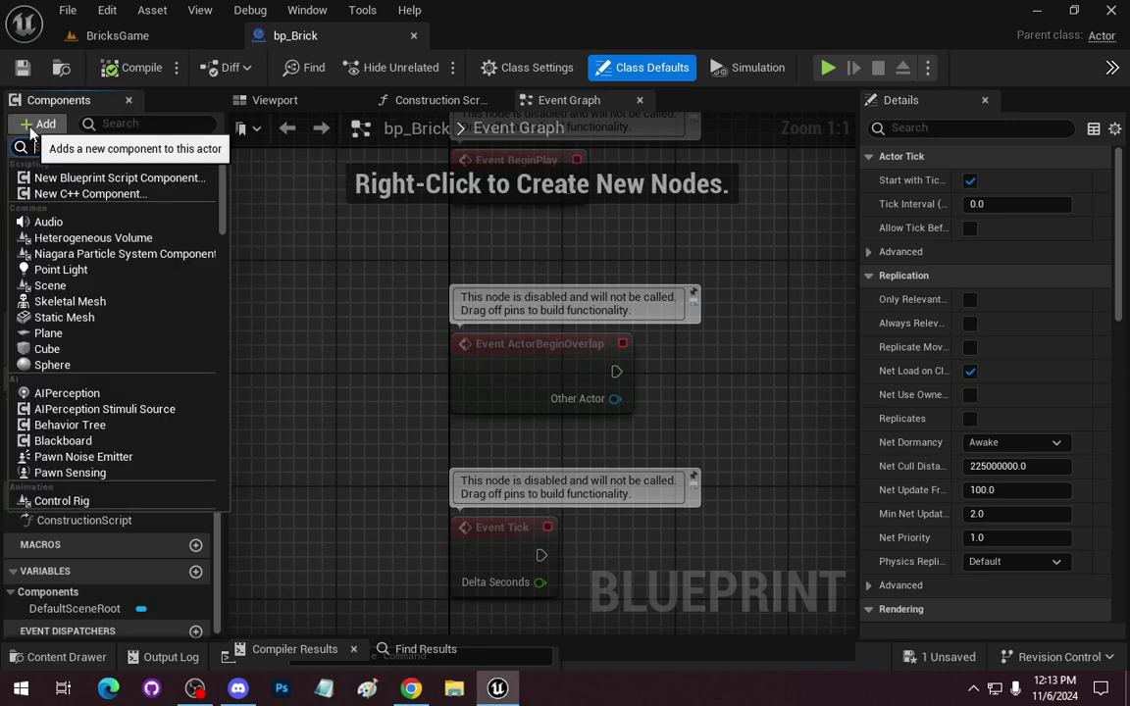
pyautogui.write('cube')
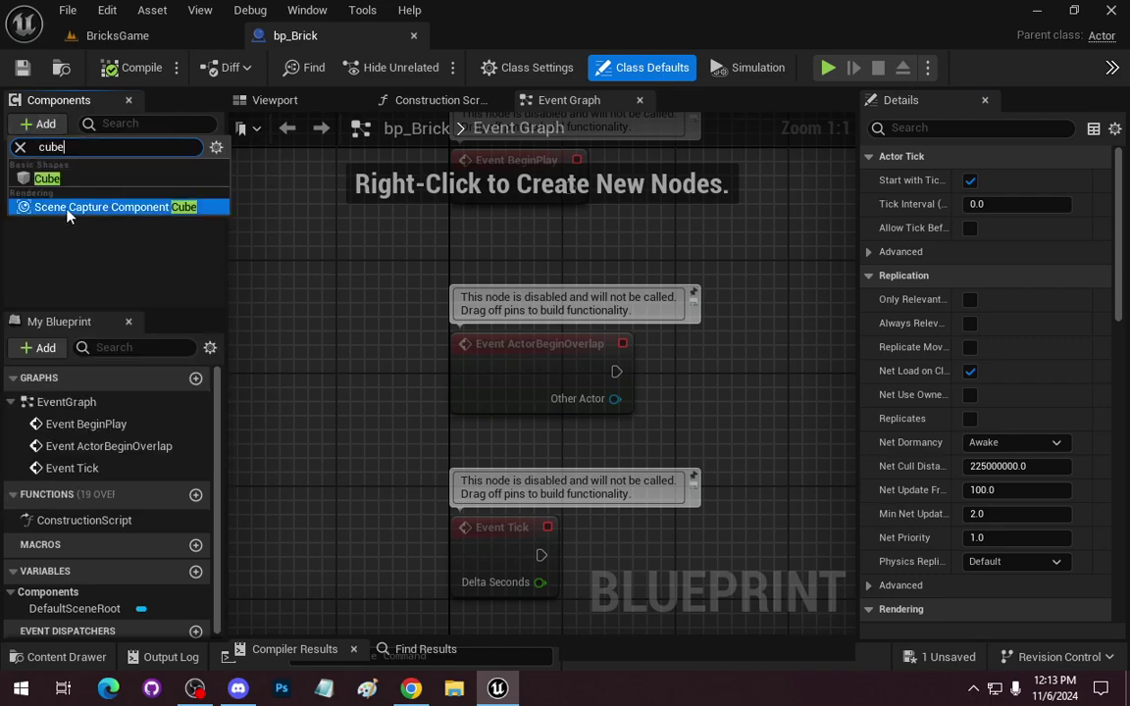
pyautogui.click(49, 162)
pyautogui.click(71, 258)
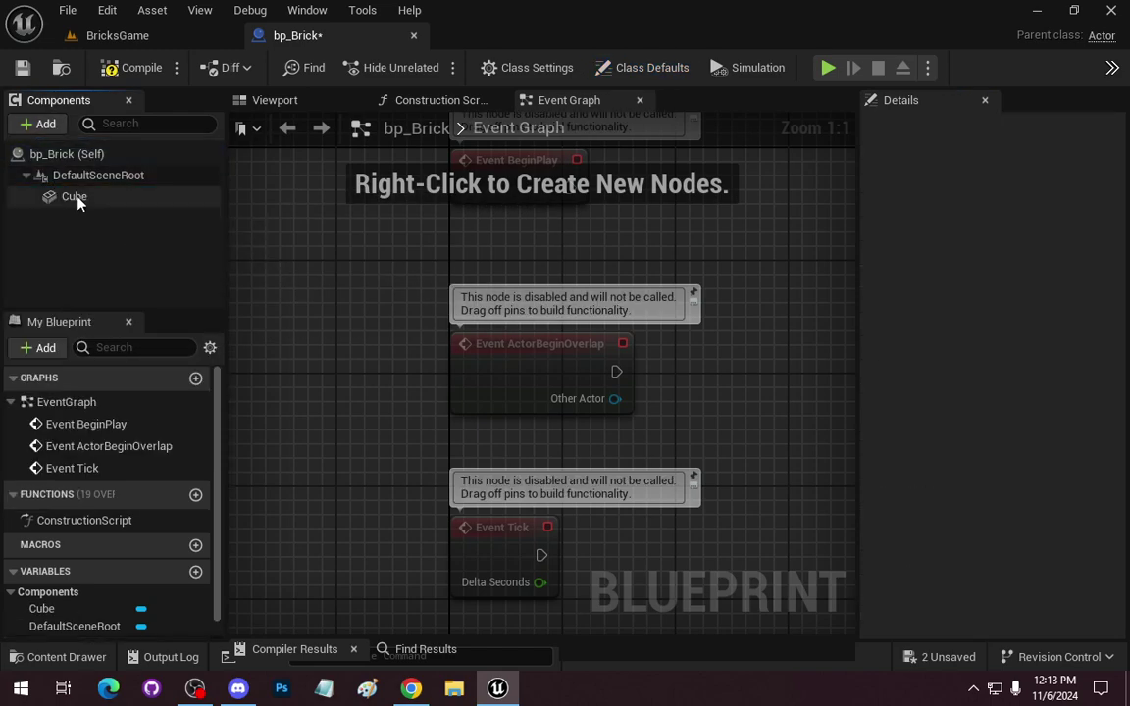
pyautogui.click(49, 195)
pyautogui.moveTo(49, 196); pyautogui.dragTo(98, 174)
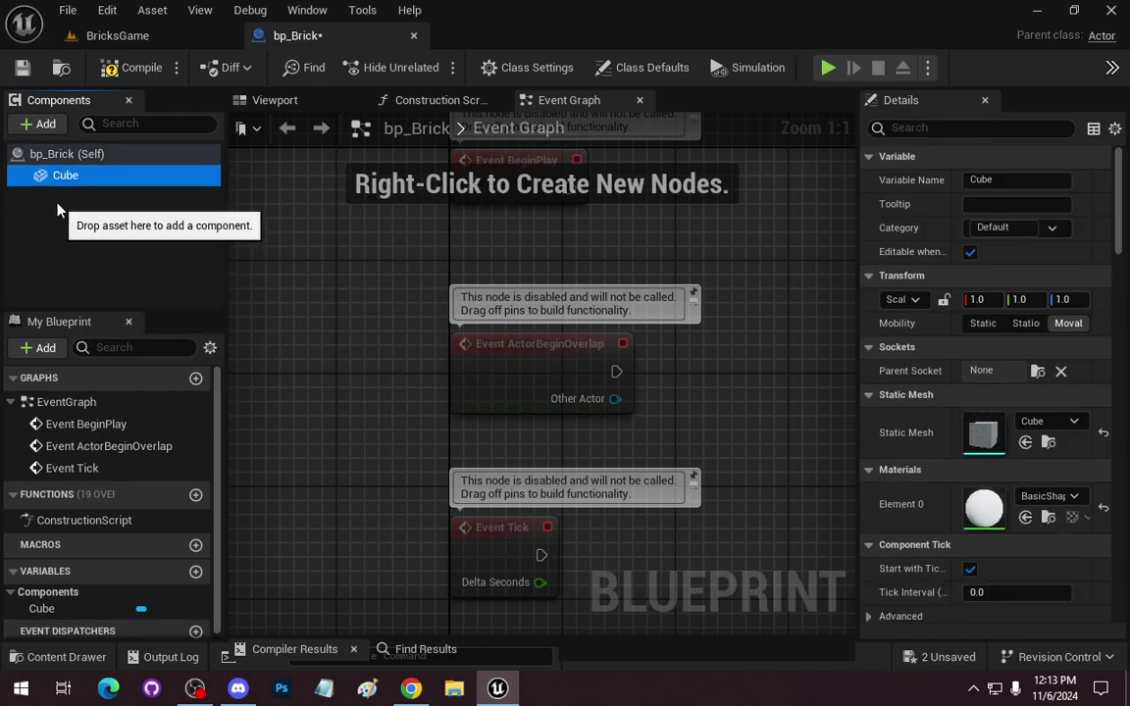
# Add a Box Collision component under the Cube.
pyautogui.rightClick(71, 178)
pyautogui.moveTo(102, 235)
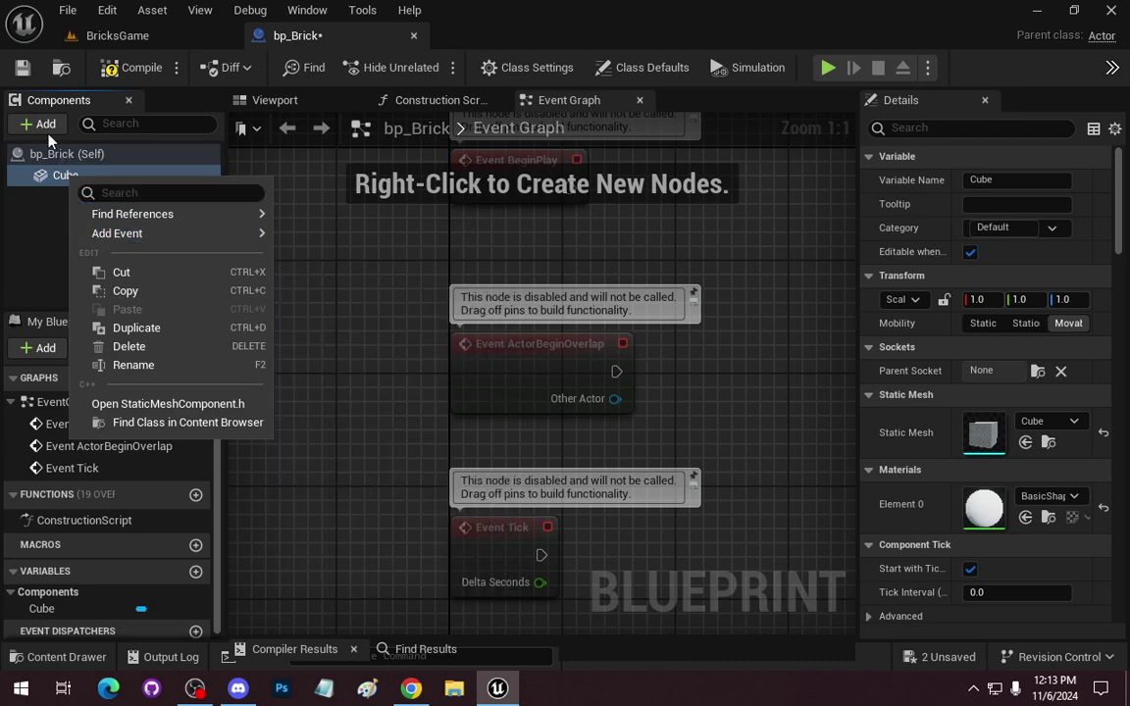
pyautogui.click(43, 124)
pyautogui.write('Col')
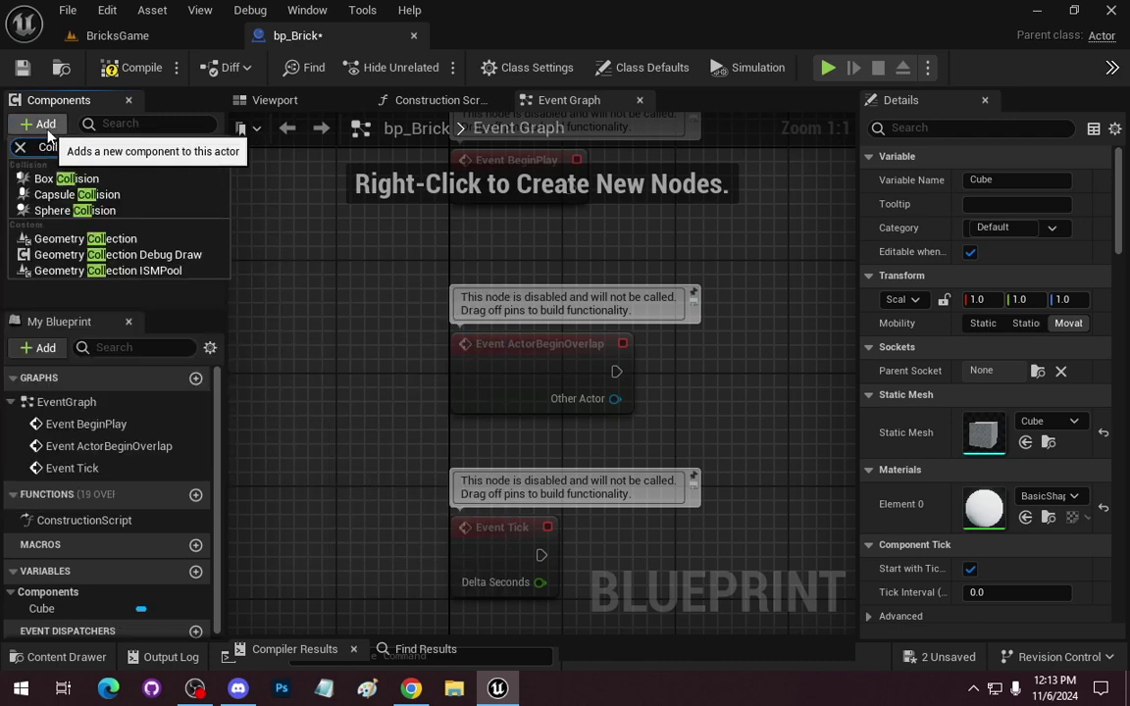
pyautogui.click(66, 179)
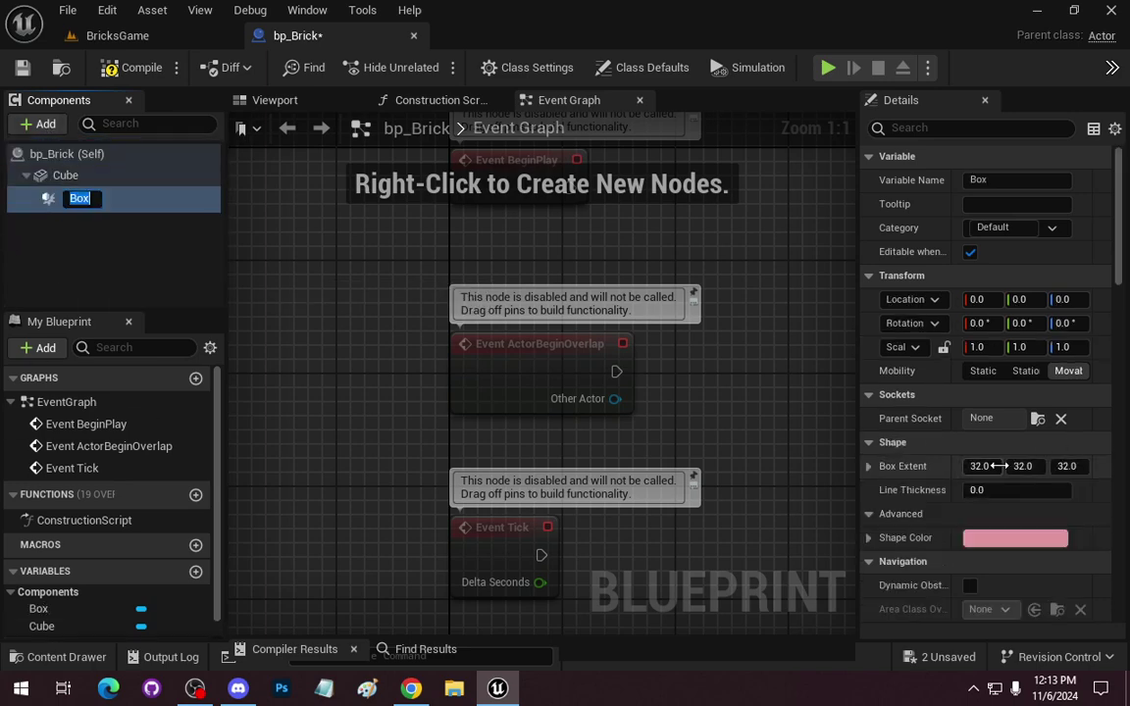
# Set the box collision's Box Extent to 50 on X, Y and Z.
pyautogui.click(986, 466)
pyautogui.write('50')
pyautogui.press('Tab')
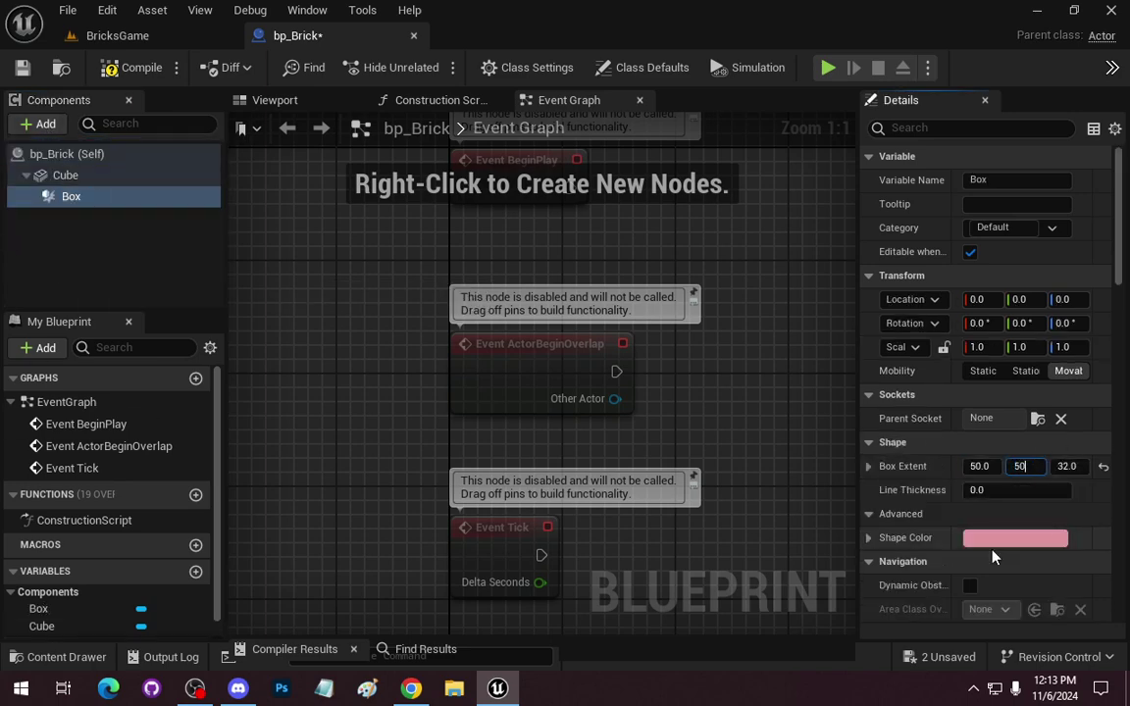
pyautogui.write('505')
pyautogui.press('BackSpace')
pyautogui.press('Tab')
pyautogui.write('50')
pyautogui.press('Tab')
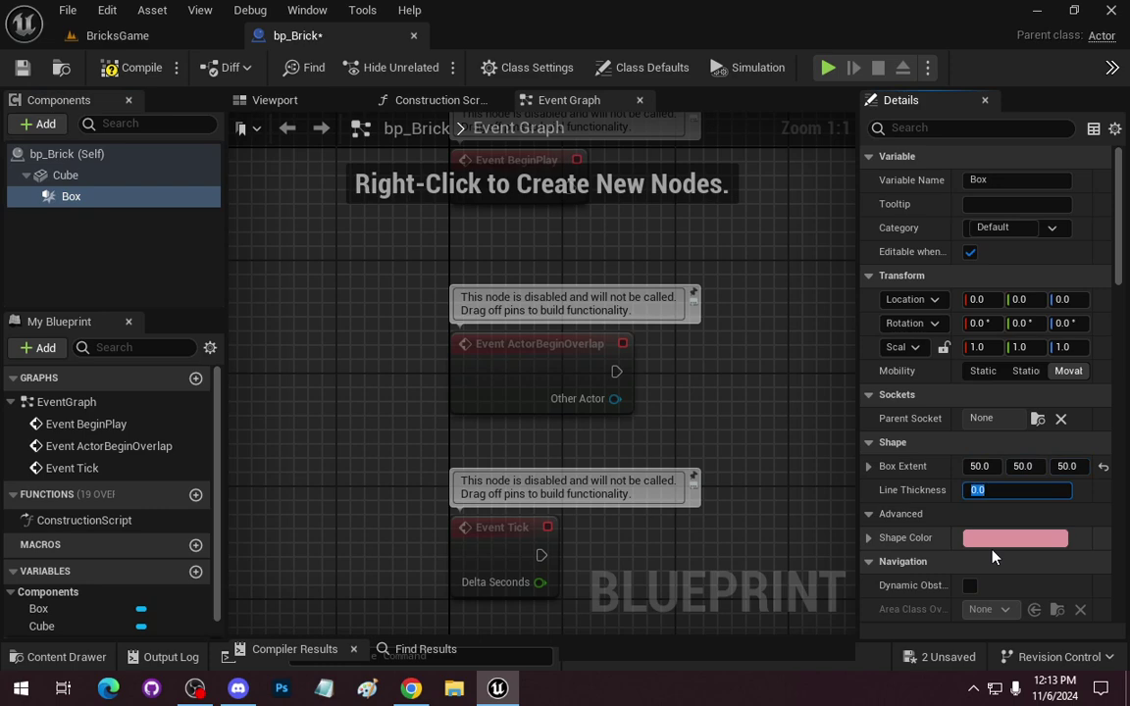
# Rename the box collision component to Collision.
pyautogui.click(114, 240)
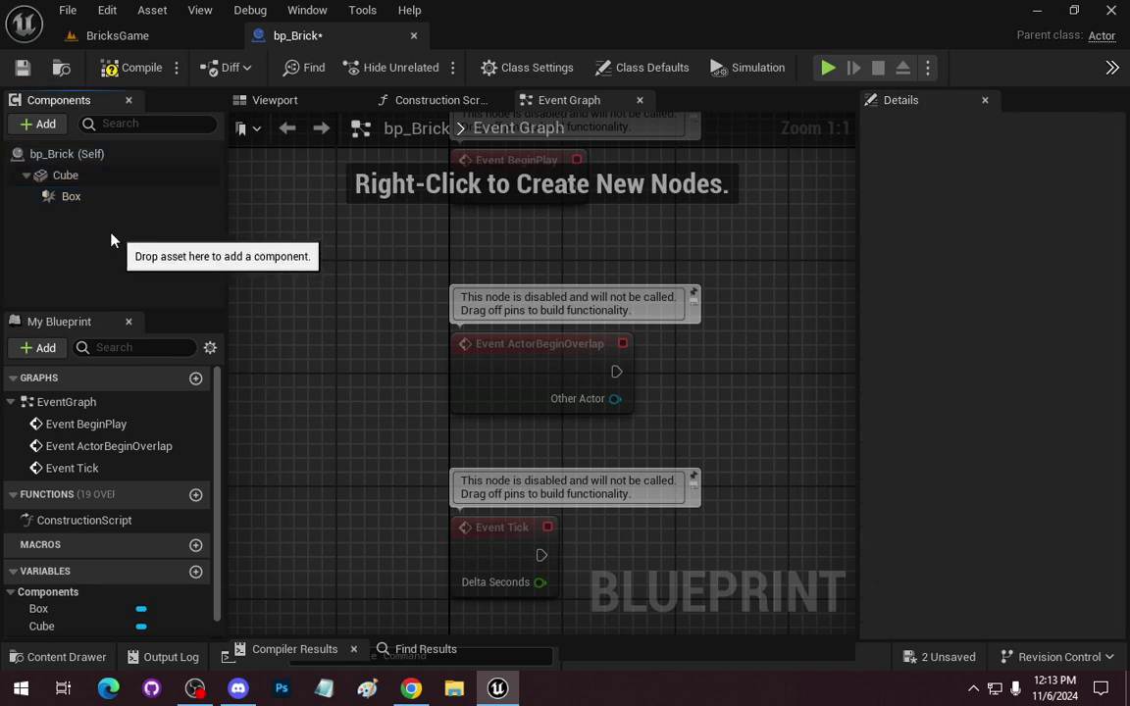
pyautogui.click(68, 195)
pyautogui.click(971, 180)
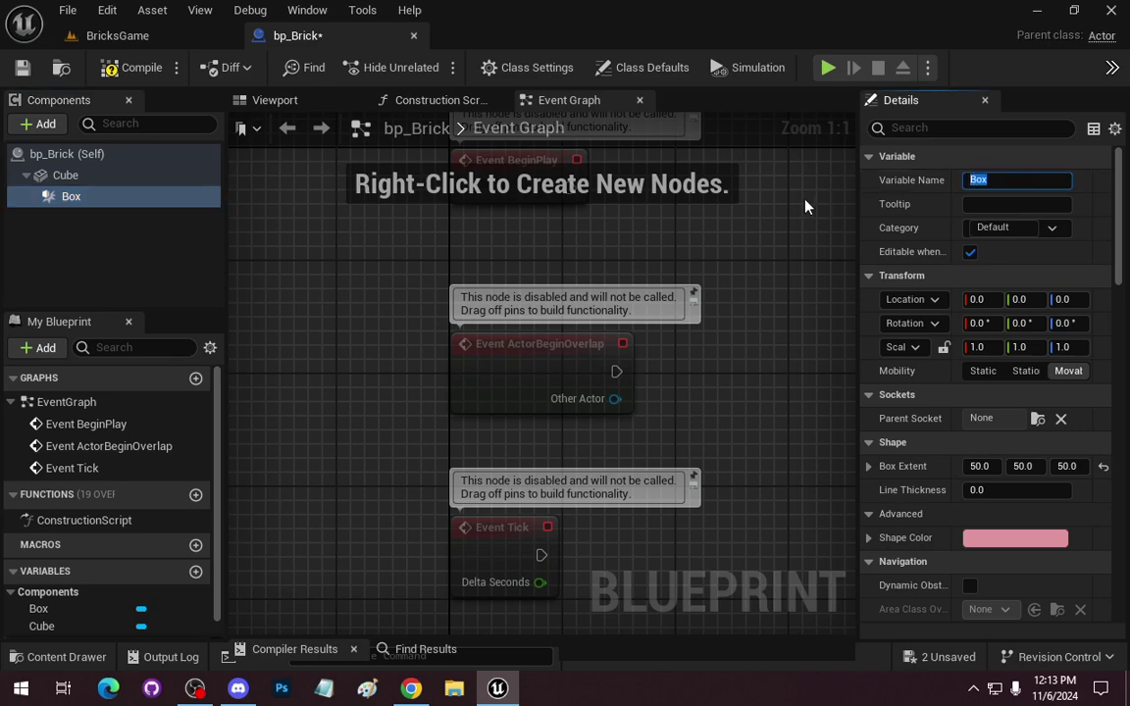
pyautogui.write('Cu')
pyautogui.press('BackSpace')
pyautogui.press('BackSpace')
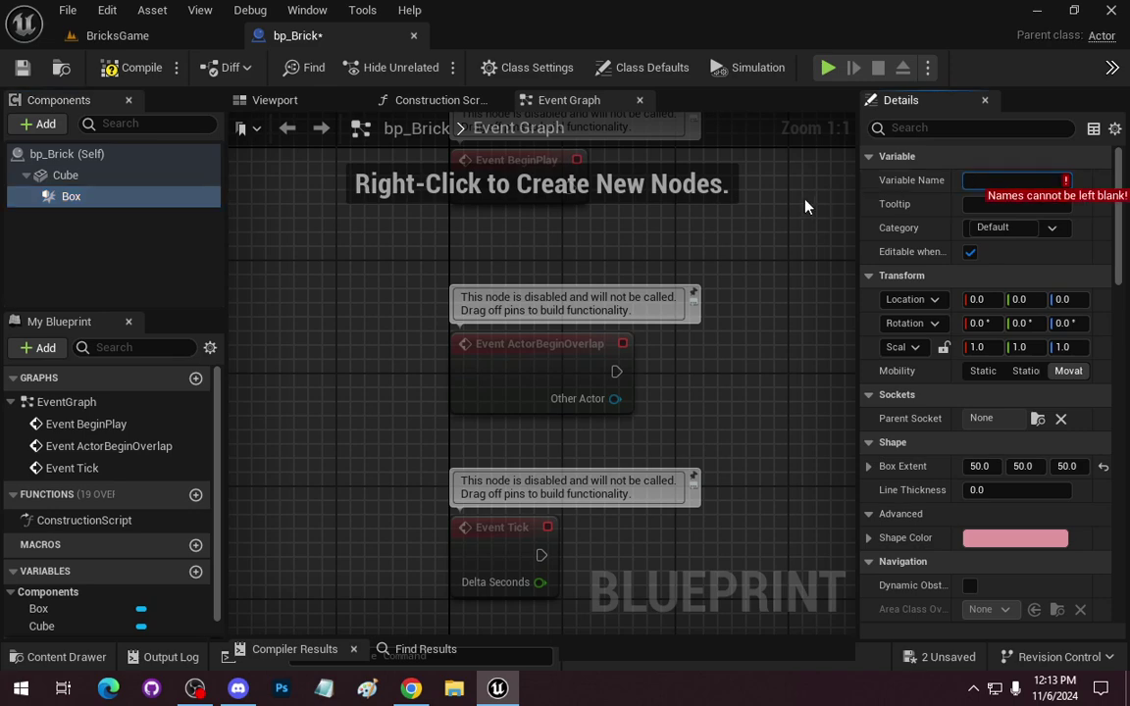
pyautogui.write('Collision')
pyautogui.press('Return')
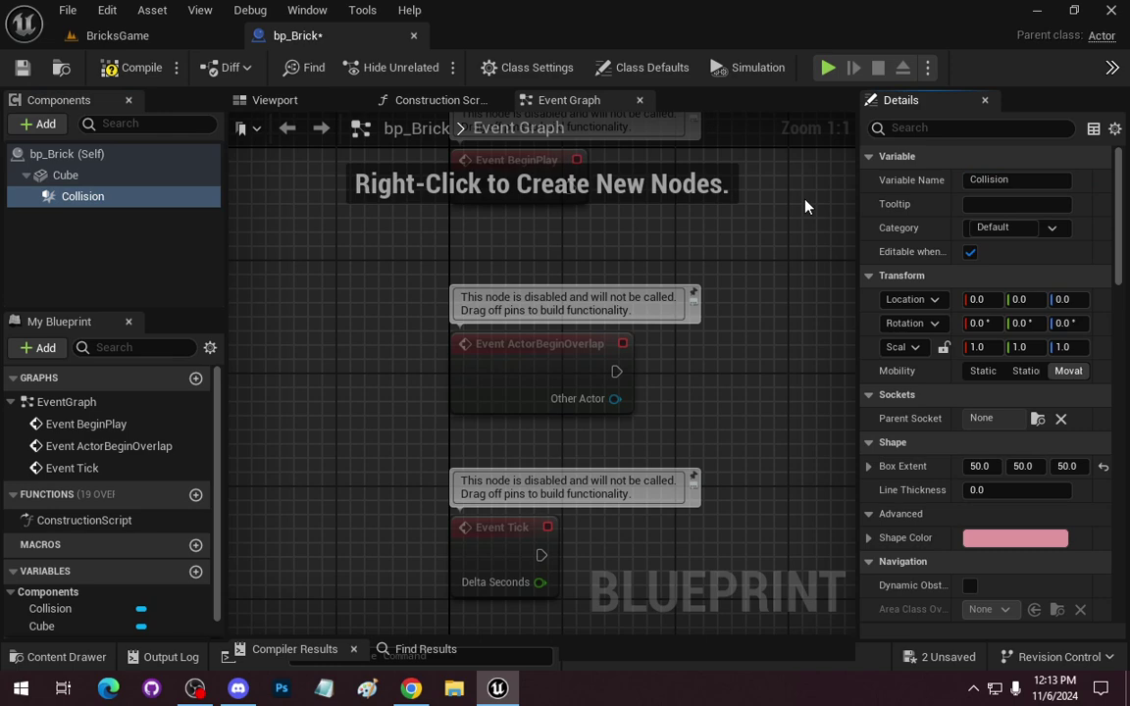
# Rename the Cube mesh component to SM_Brick.
pyautogui.click(65, 175)
pyautogui.click(982, 179)
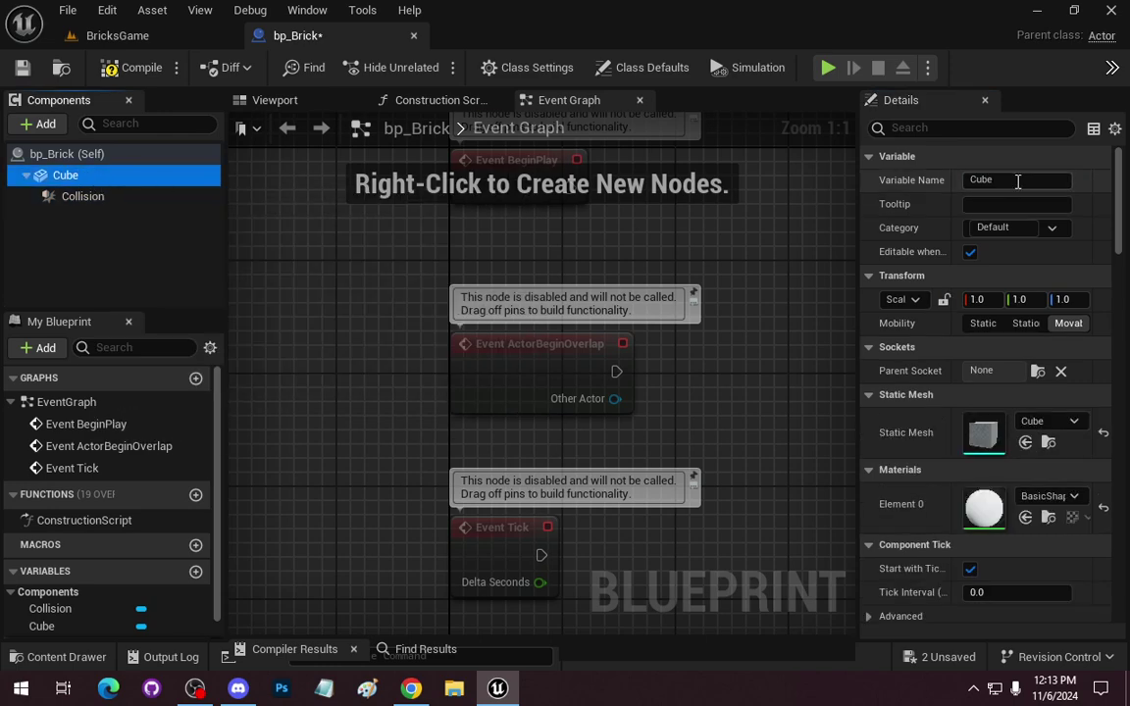
pyautogui.write('Model')
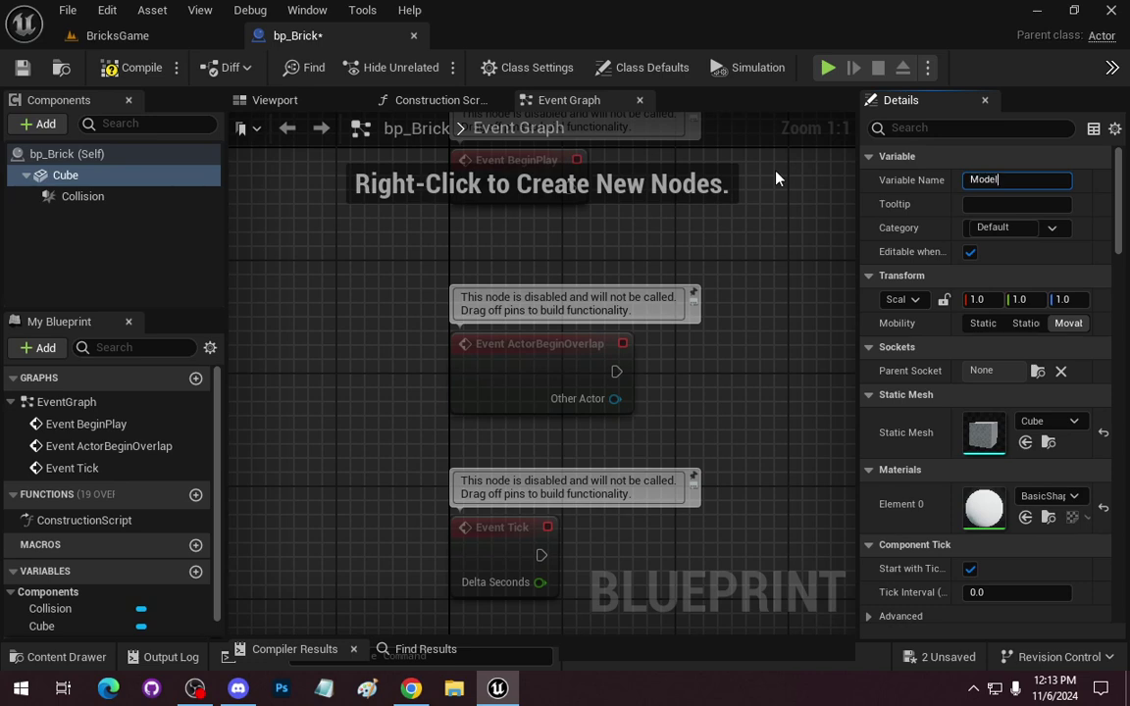
pyautogui.press('Return')
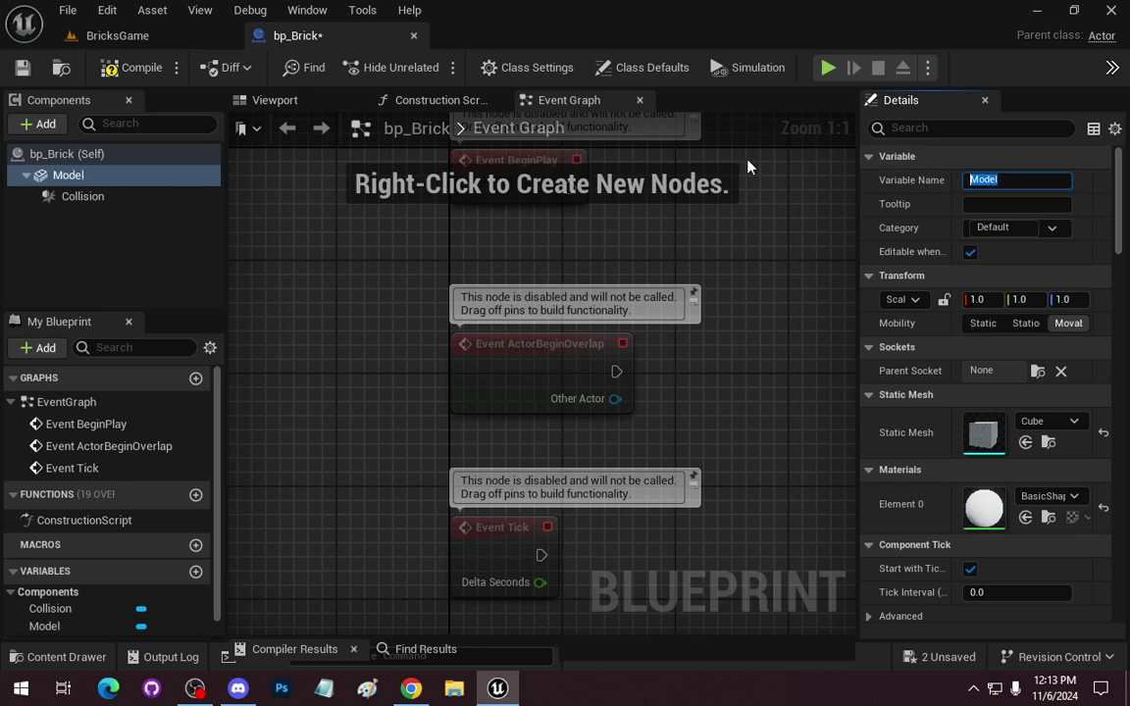
pyautogui.write('SM_Brick')
pyautogui.press('Return')
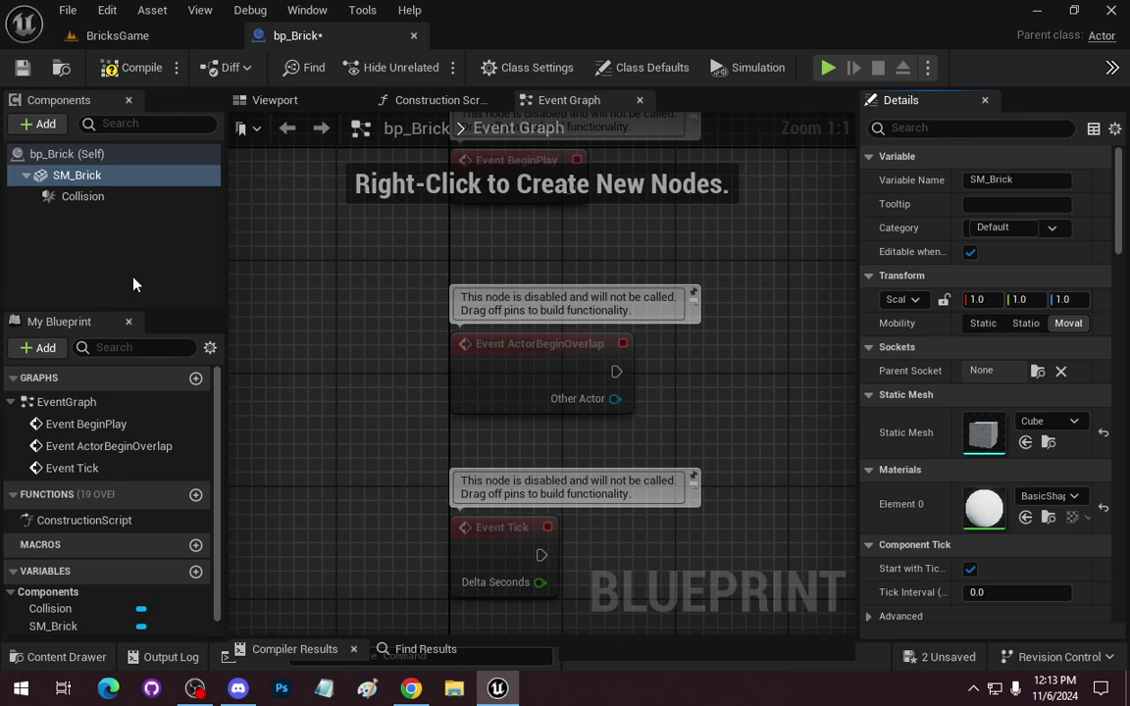
# Rename the Collision component to COL_Brick.
pyautogui.click(94, 200)
pyautogui.click(1034, 180)
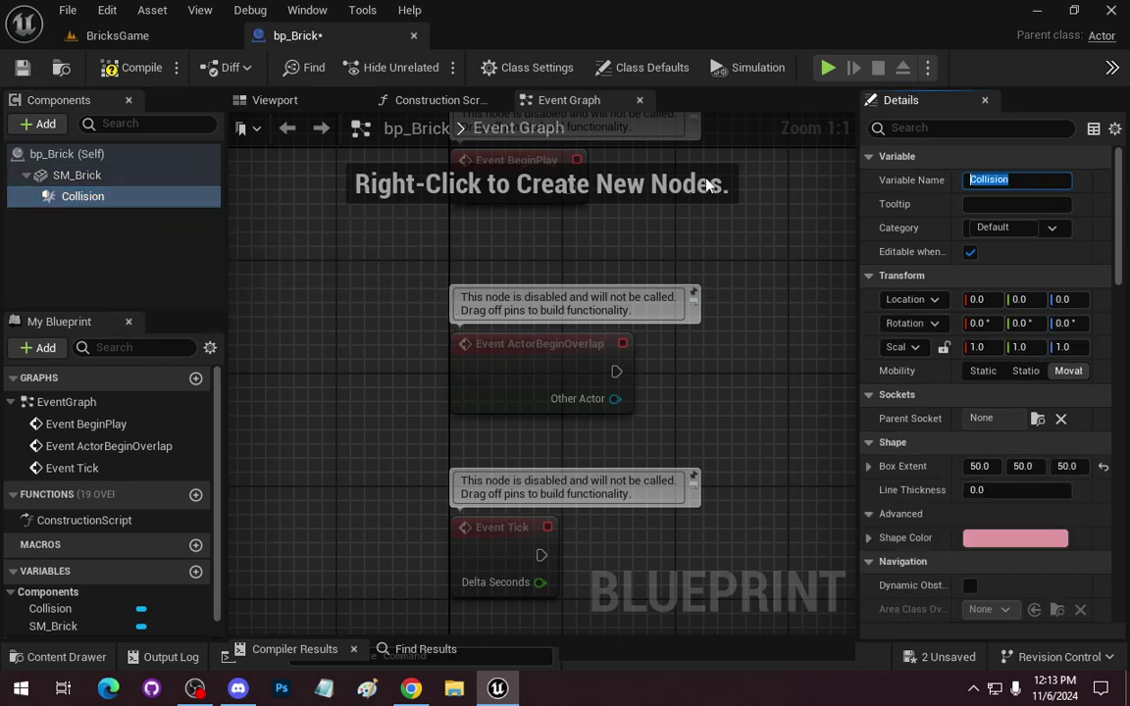
pyautogui.write('COL_Bri')
pyautogui.write('ck')
pyautogui.press('Return')
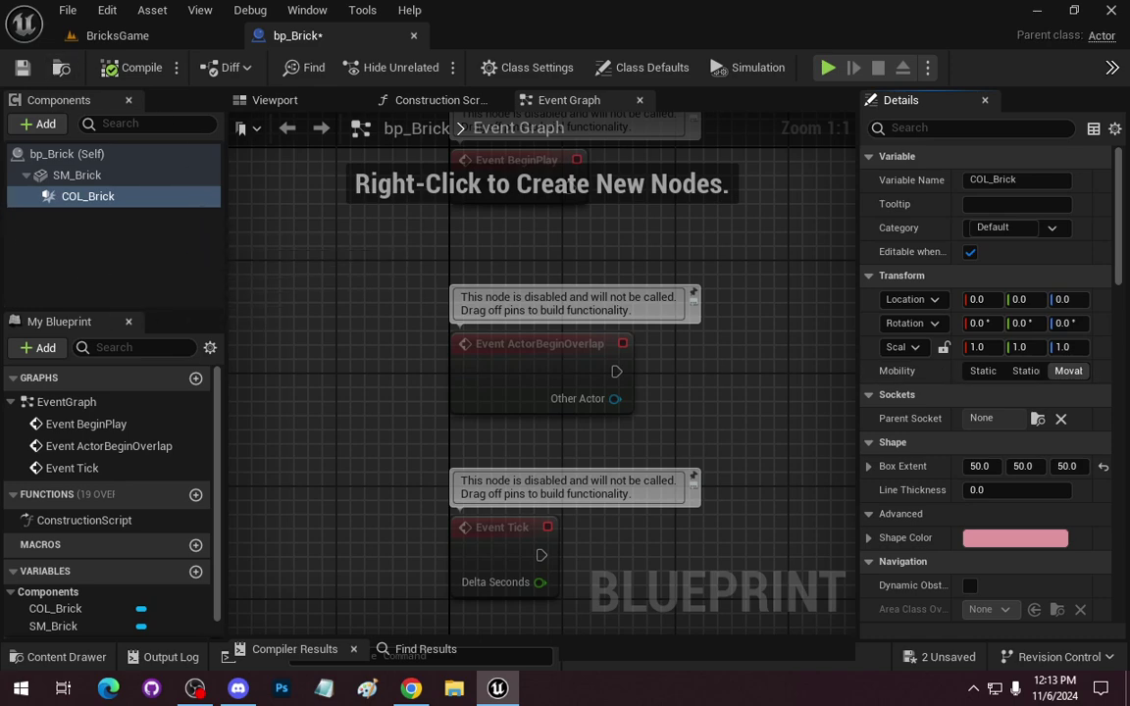
# Assign m_Brick to SM_Brick's Element 0 material and preview the blue cube in the Viewport.
pyautogui.click(39, 174)
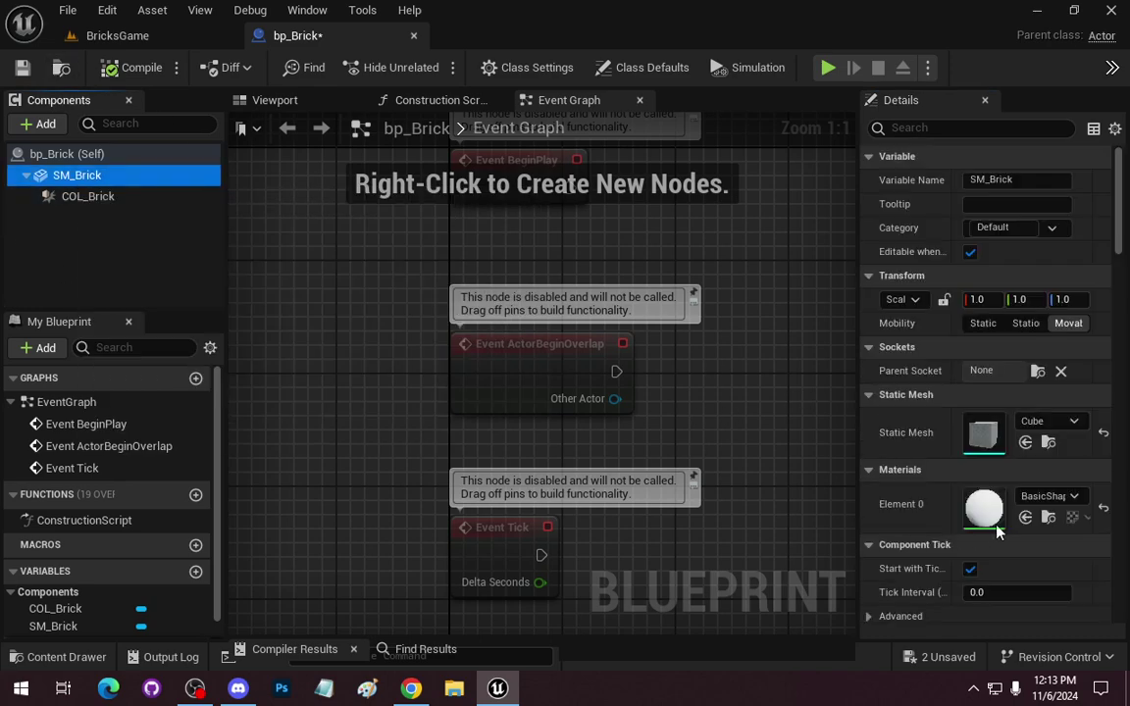
pyautogui.click(1075, 422)
pyautogui.write('n')
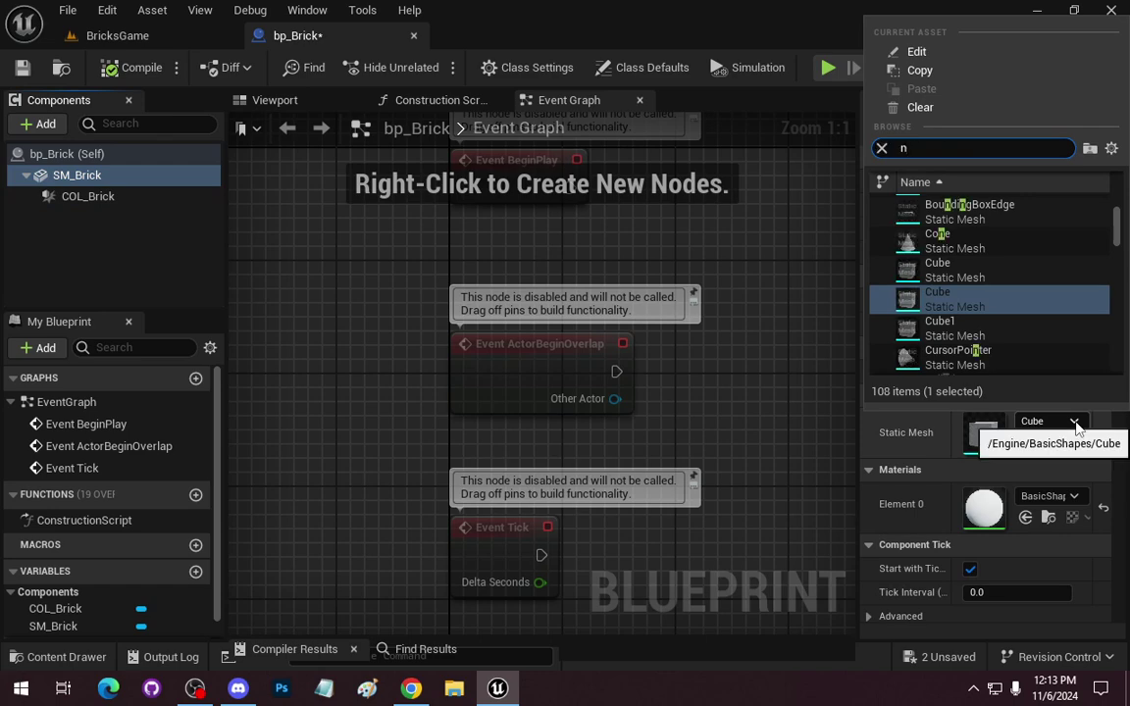
pyautogui.write('m_')
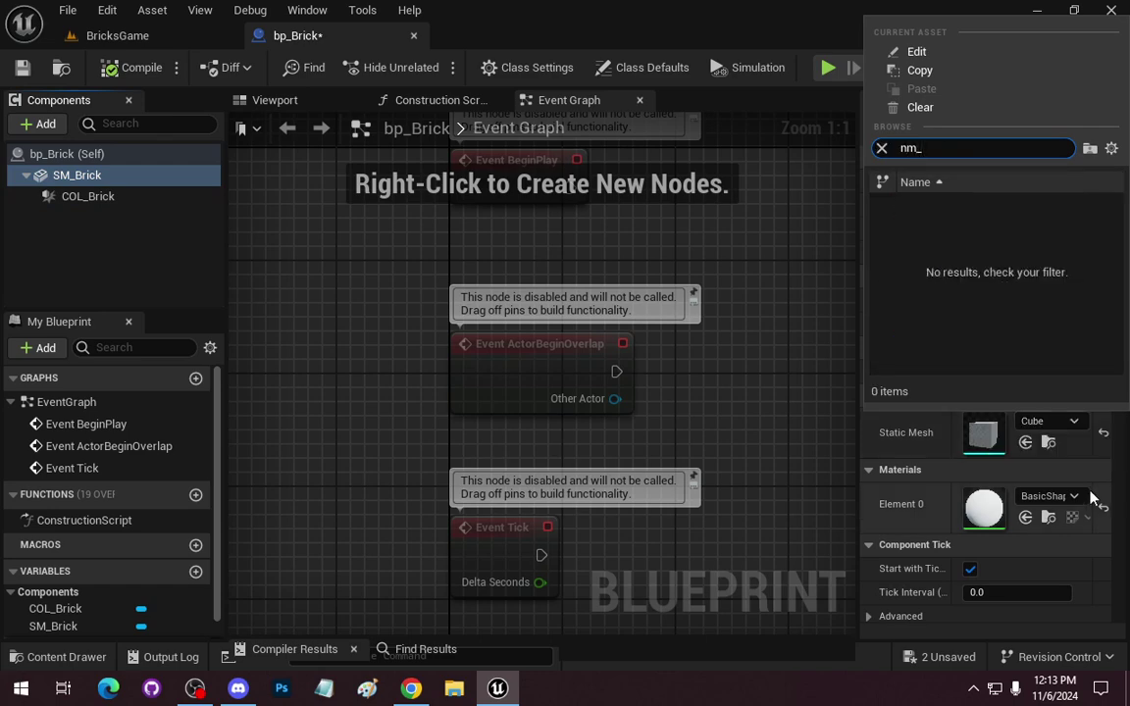
pyautogui.press('BackSpace')
pyautogui.press('BackSpace')
pyautogui.press('BackSpace')
pyautogui.click(1073, 497)
pyautogui.click(1073, 498)
pyautogui.click(1072, 498)
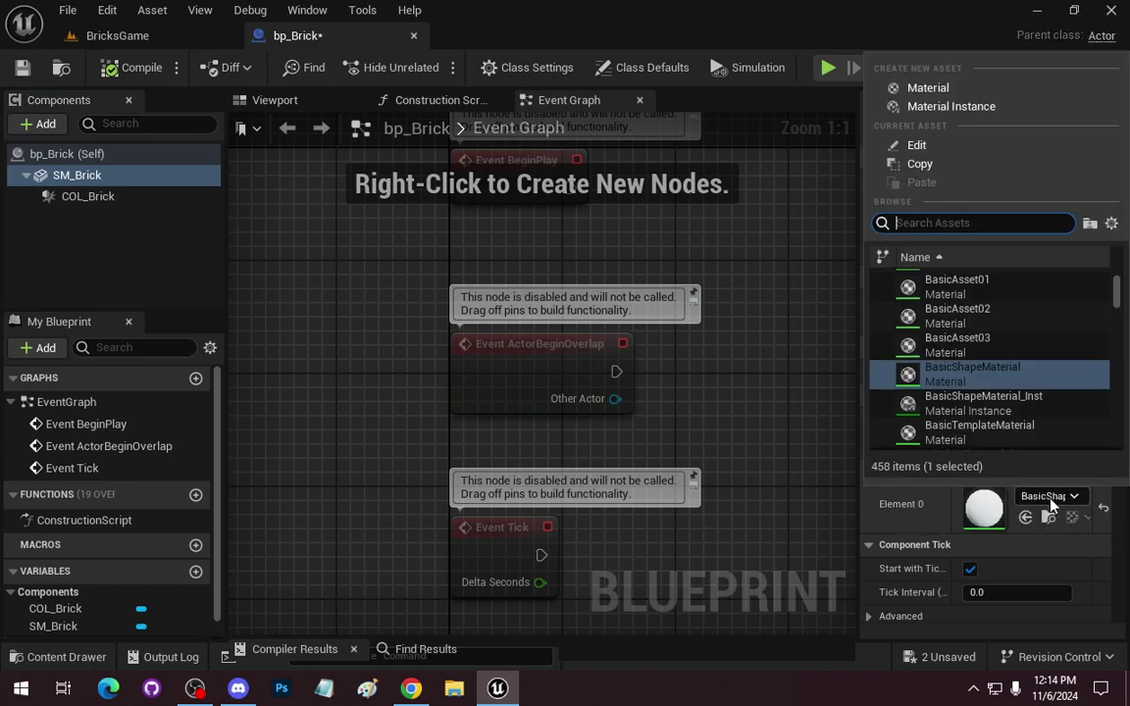
pyautogui.write('m_br')
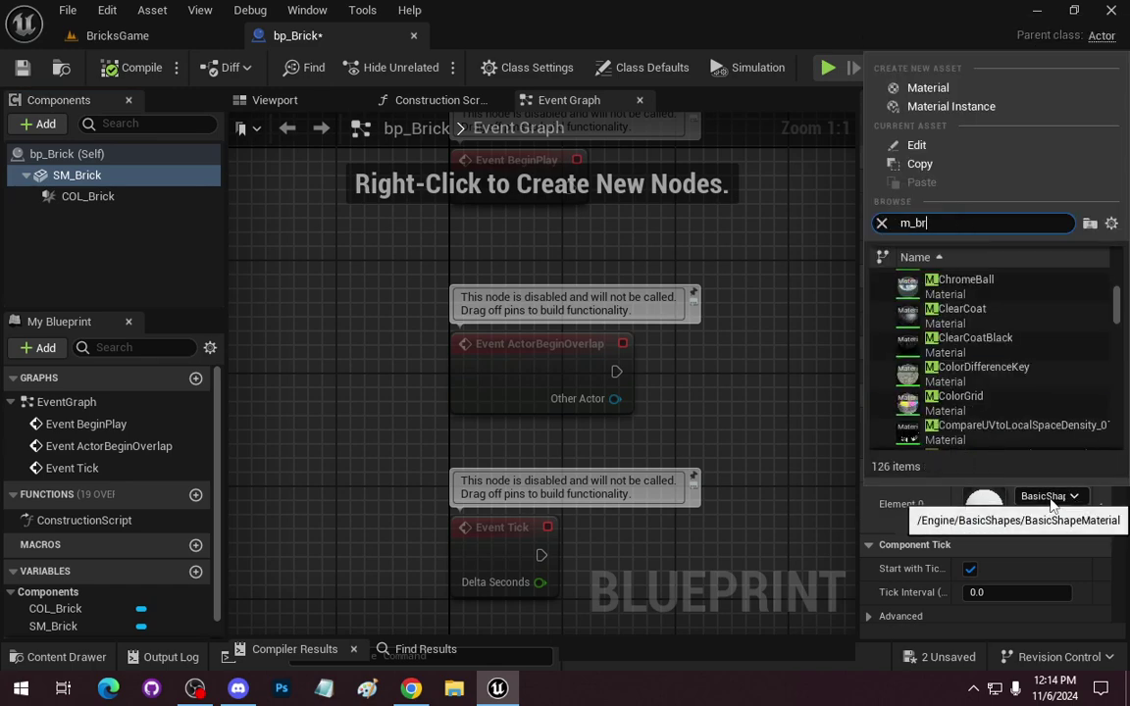
pyautogui.click(952, 283)
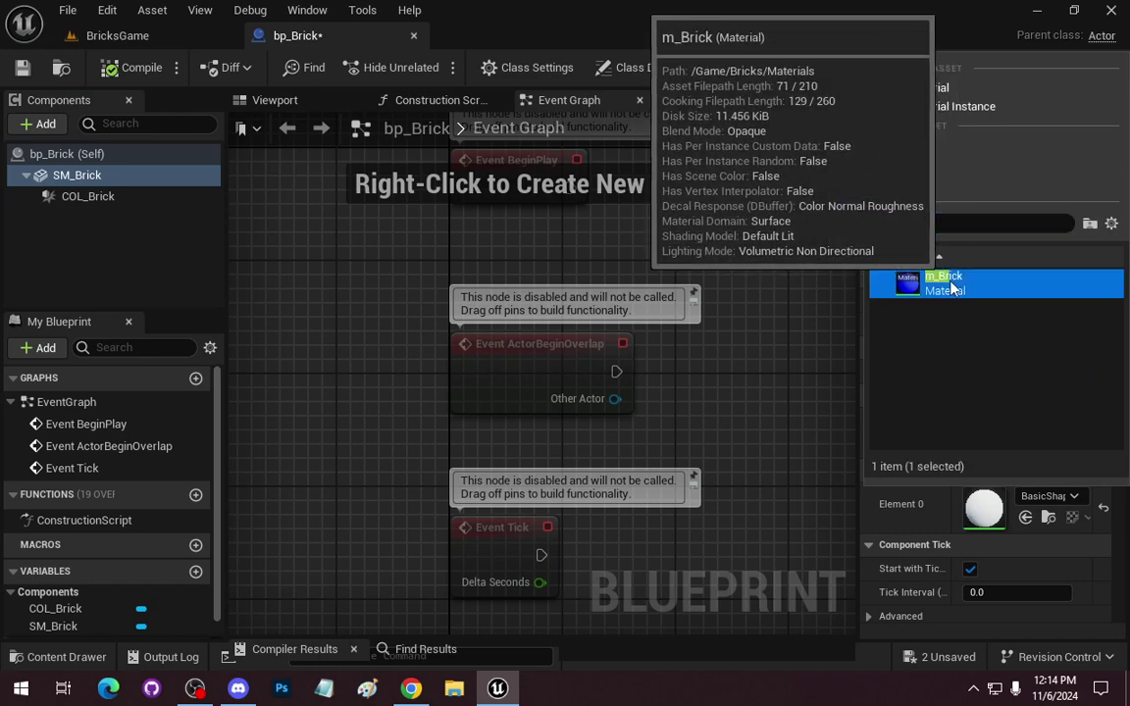
pyautogui.click(274, 99)
pyautogui.moveTo(357, 375)
pyautogui.mouseDown(button='right')
pyautogui.moveTo(412, 353)
pyautogui.moveTo(346, 272)
pyautogui.mouseUp(button='right')
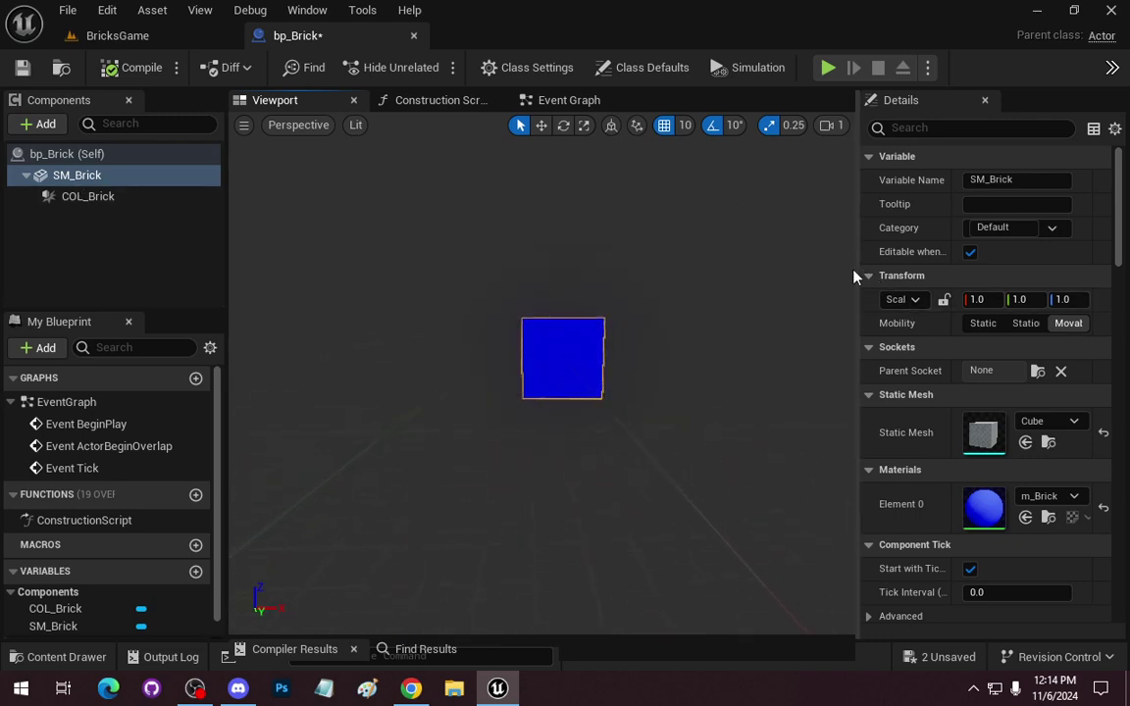
# Set SM_Brick's Scale to X 3, Y 6, Z 3 and view the whole elongated brick.
pyautogui.moveTo(859, 271); pyautogui.dragTo(711, 296)
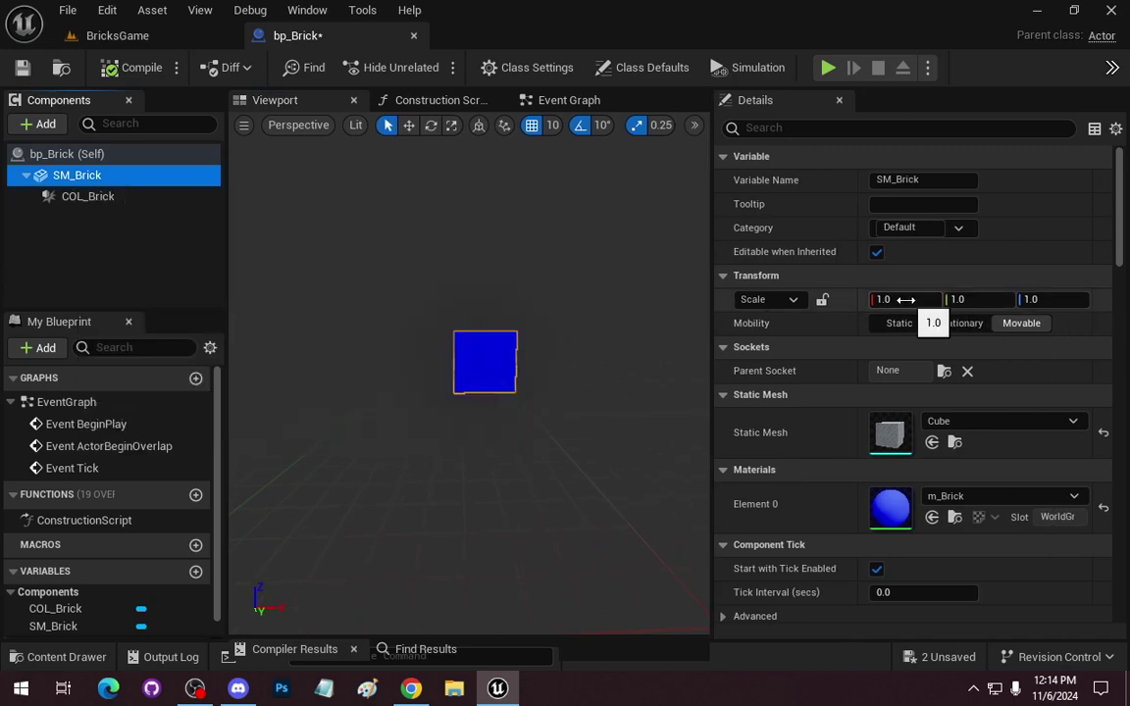
pyautogui.click(905, 299)
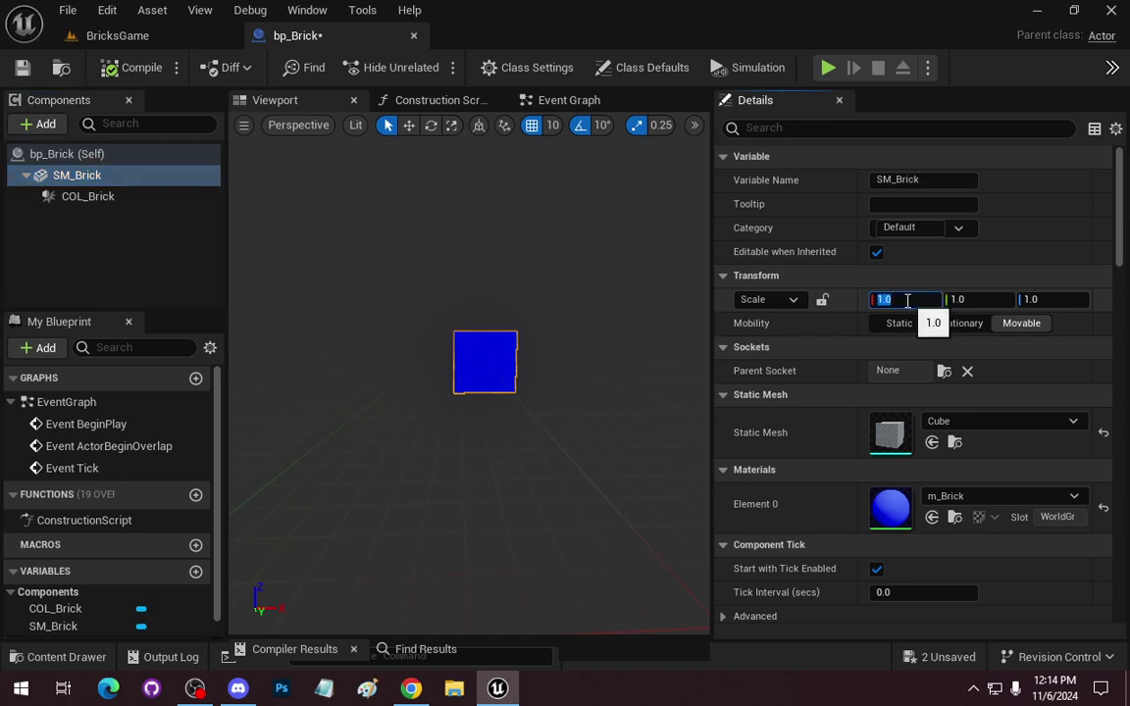
pyautogui.write('3')
pyautogui.press('Tab')
pyautogui.write('6')
pyautogui.press('Tab')
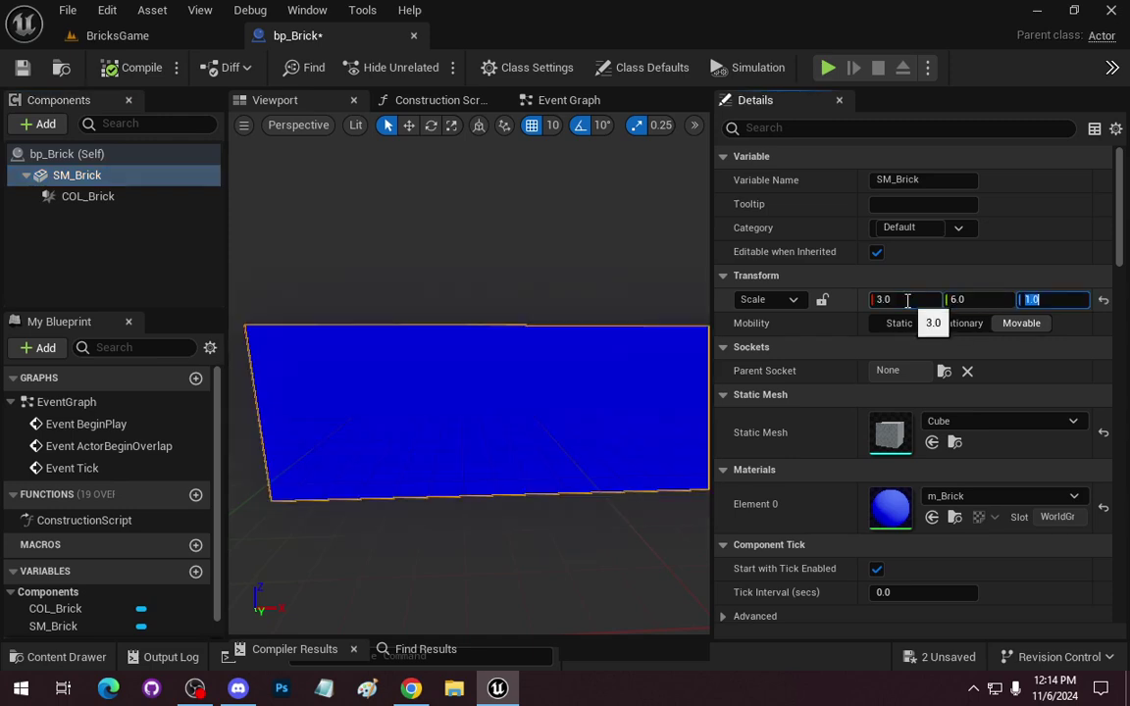
pyautogui.write('3')
pyautogui.press('Tab')
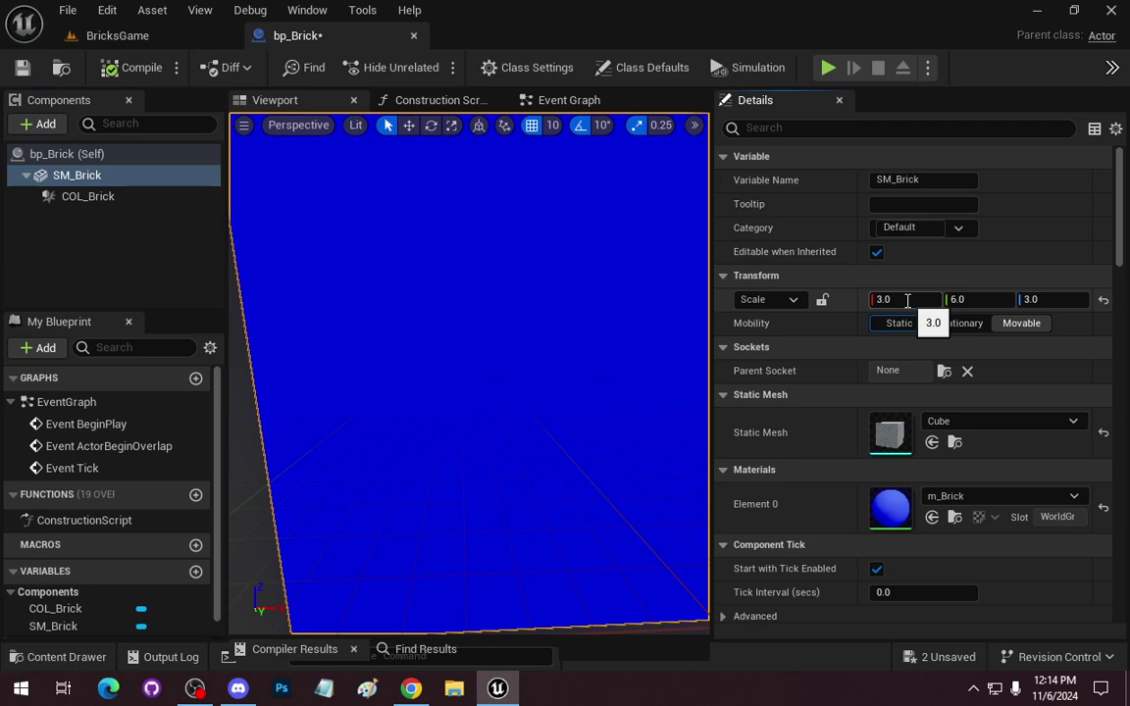
pyautogui.scroll(-5, 441, 332)
pyautogui.moveTo(441, 333)
pyautogui.mouseDown()
pyautogui.moveTo(393, 319)
pyautogui.moveTo(422, 353)
pyautogui.moveTo(472, 348)
pyautogui.mouseUp()
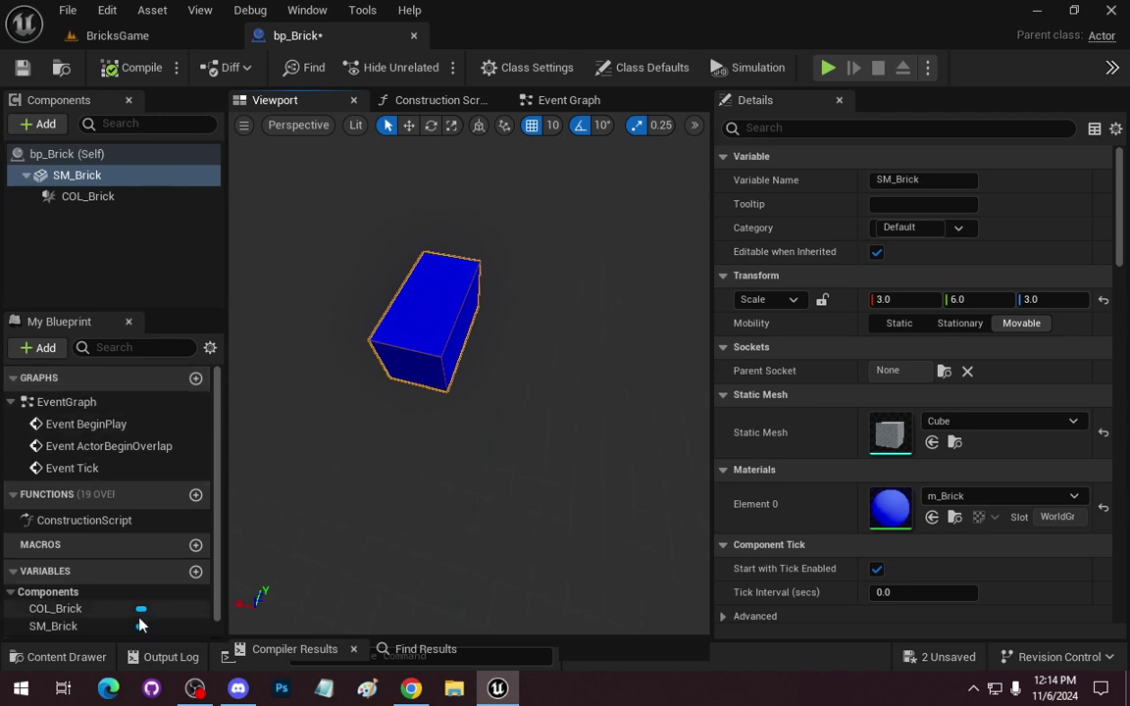
# Add an Integer variable named BrickScore and compile the blueprint.
pyautogui.click(195, 573)
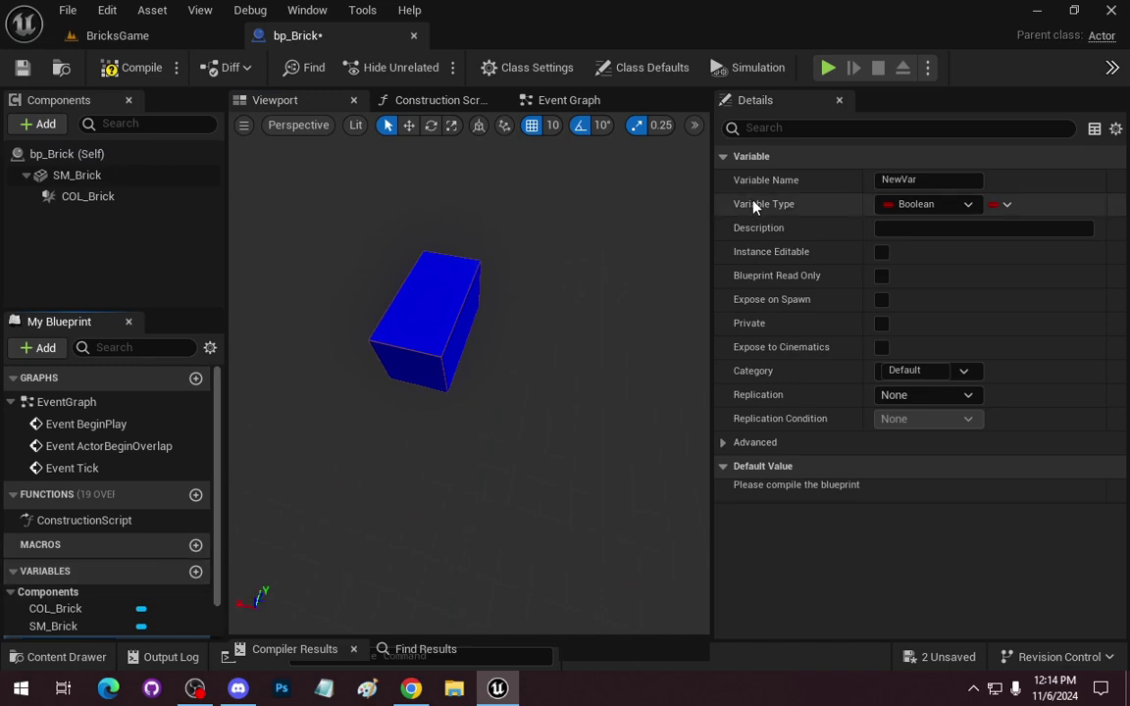
pyautogui.click(883, 180)
pyautogui.write('BrickScore')
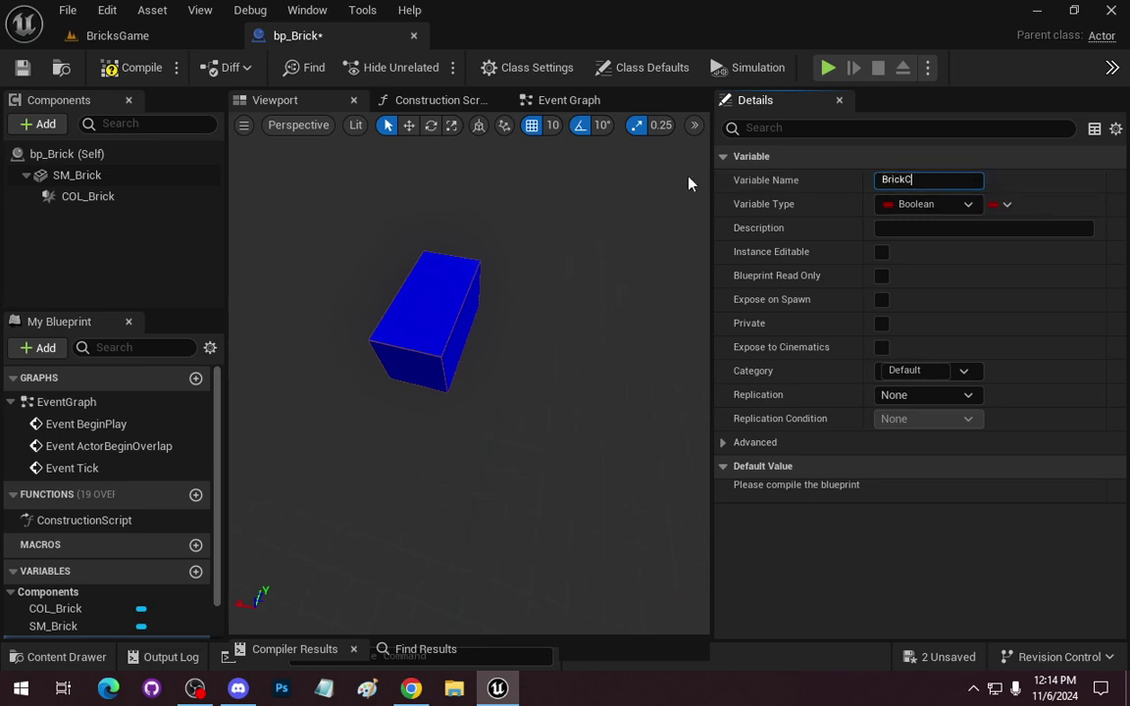
pyautogui.press('Return')
pyautogui.click(954, 207)
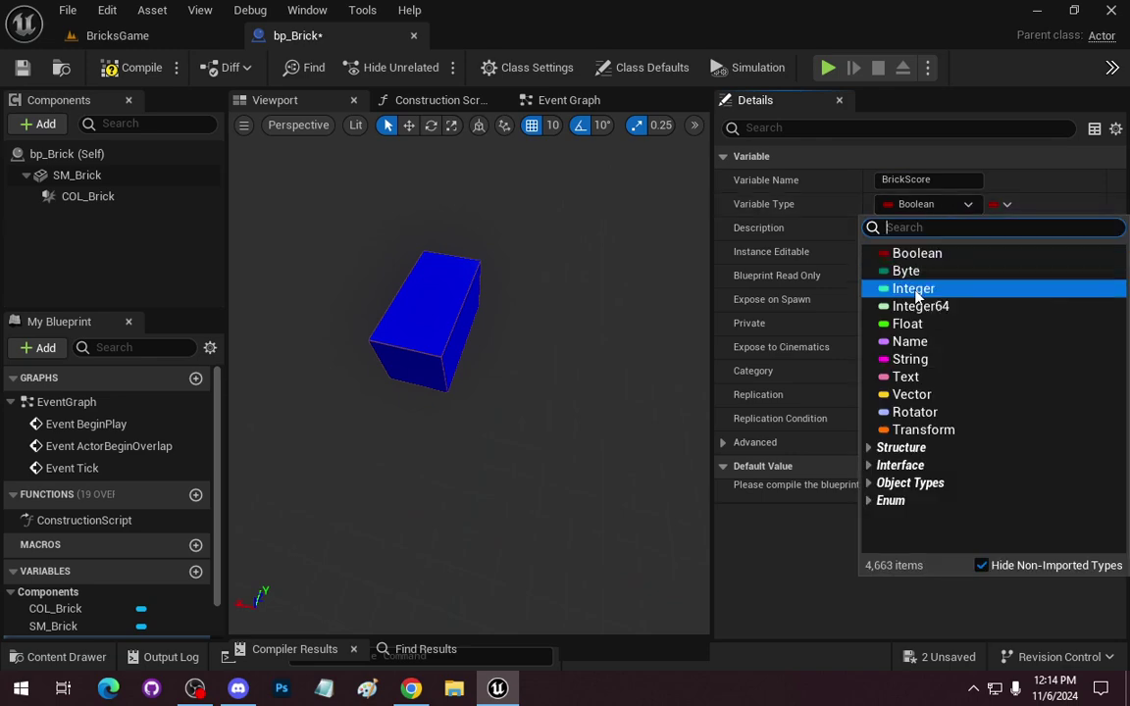
pyautogui.click(903, 288)
pyautogui.click(132, 66)
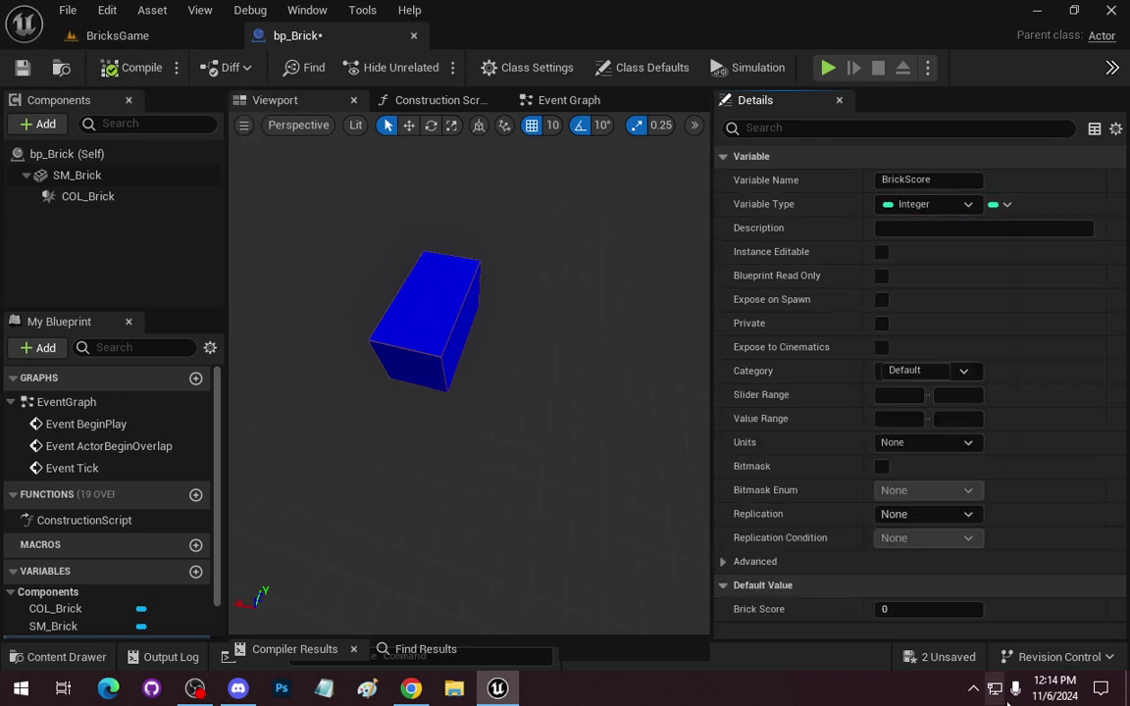
# Give BrickScore a default of 100, make it Instance Editable, and recompile.
pyautogui.click(899, 609)
pyautogui.write('00')
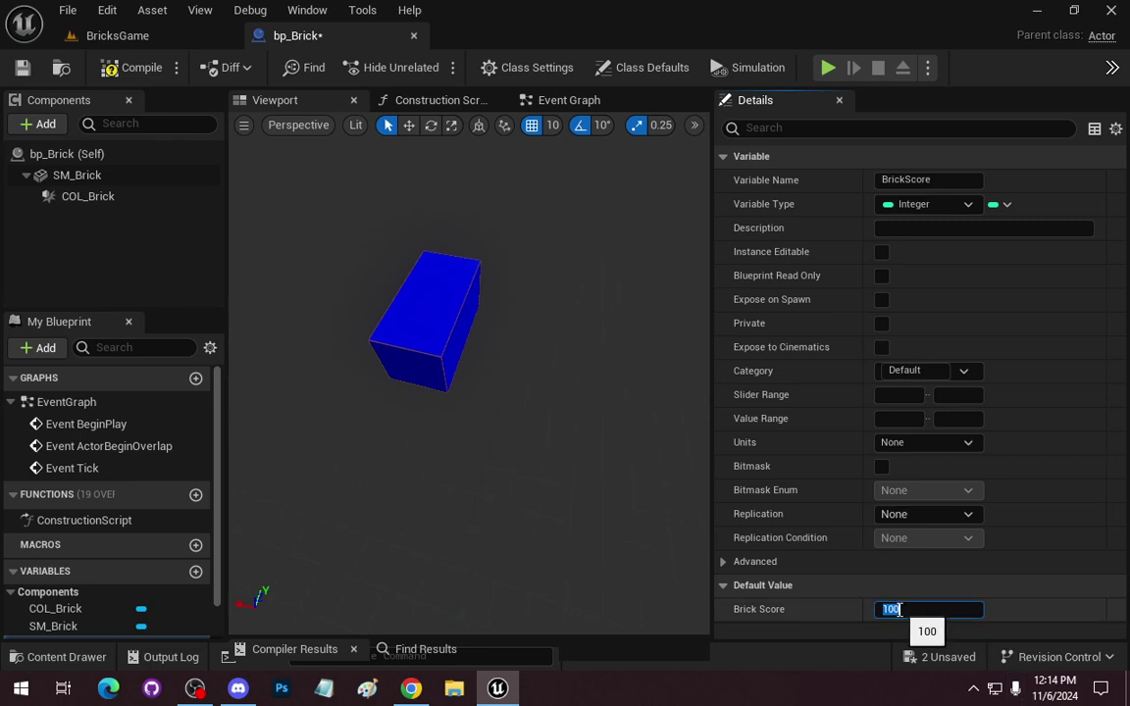
pyautogui.press('Return')
pyautogui.click(137, 69)
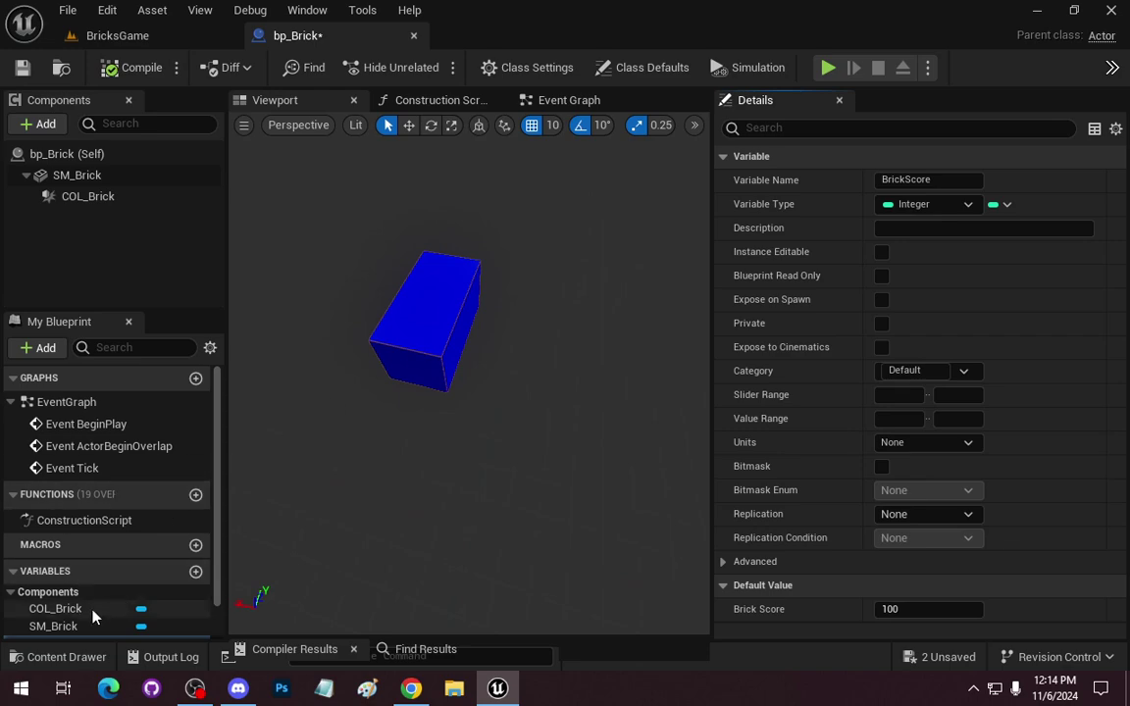
pyautogui.scroll(-1, 113, 558)
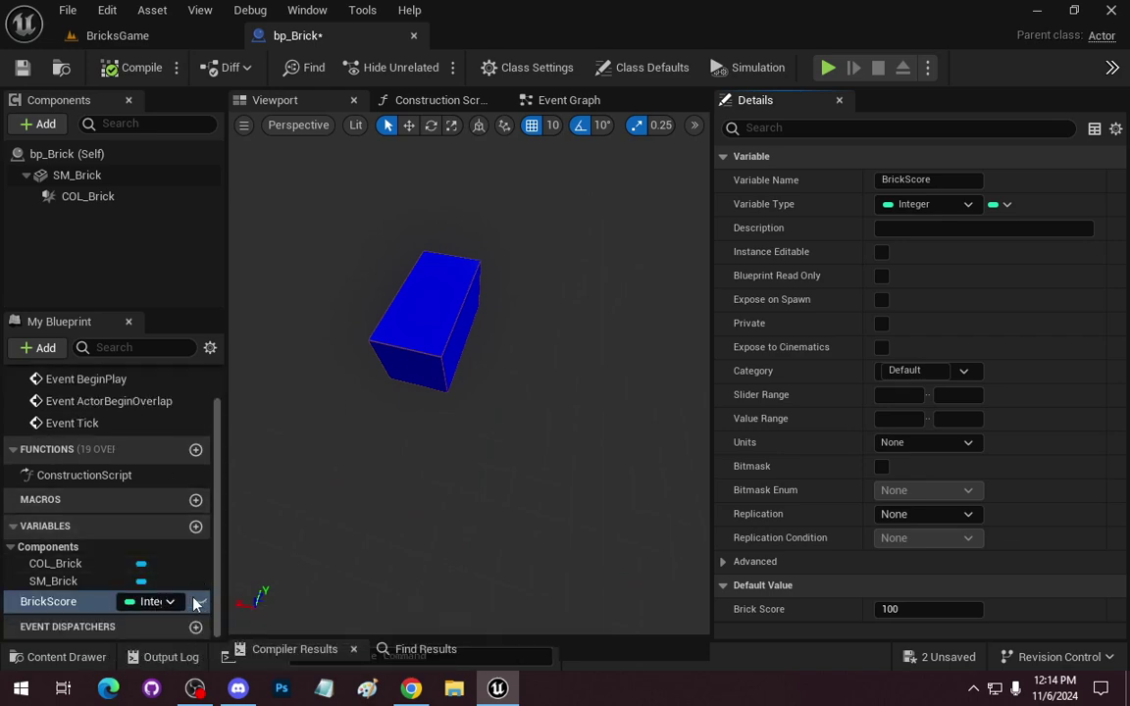
pyautogui.click(200, 602)
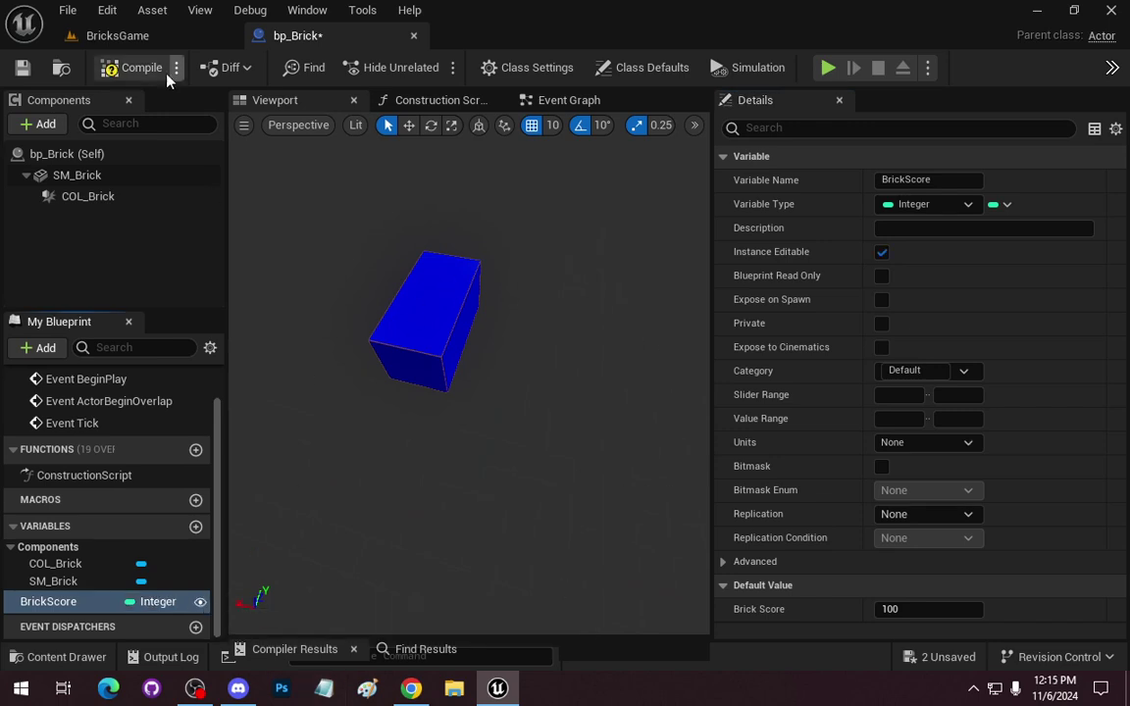
pyautogui.click(135, 67)
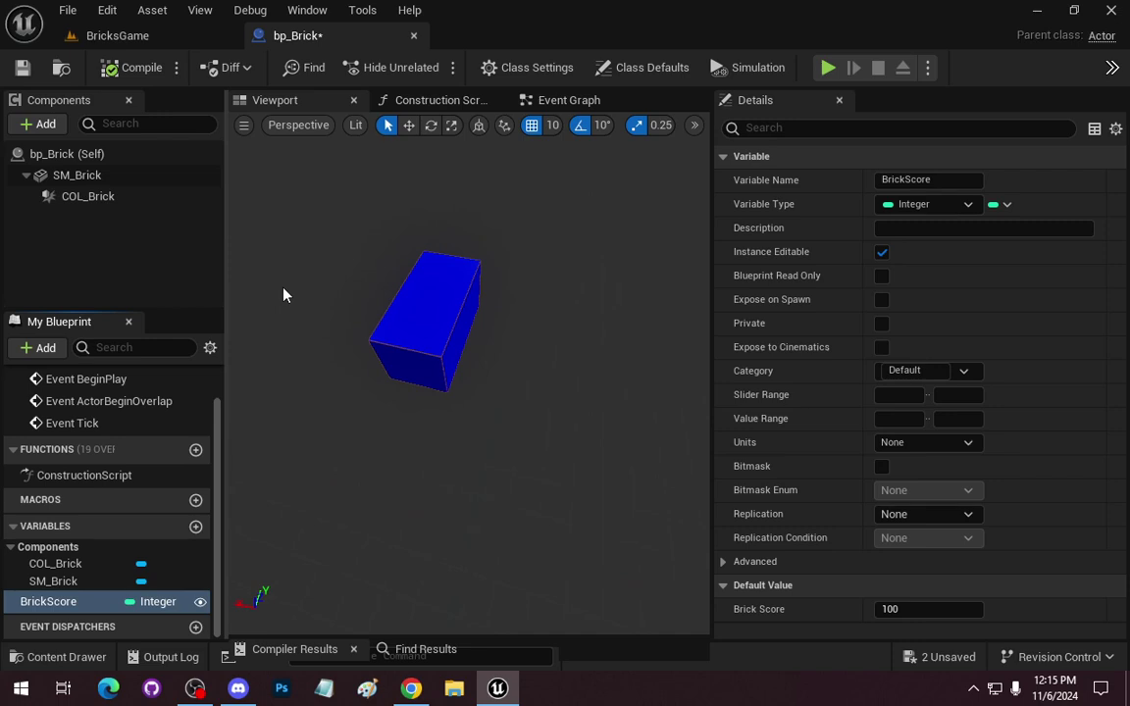
# Create an OnPop function whose exec pin runs a Destroy Actor node.
pyautogui.click(195, 449)
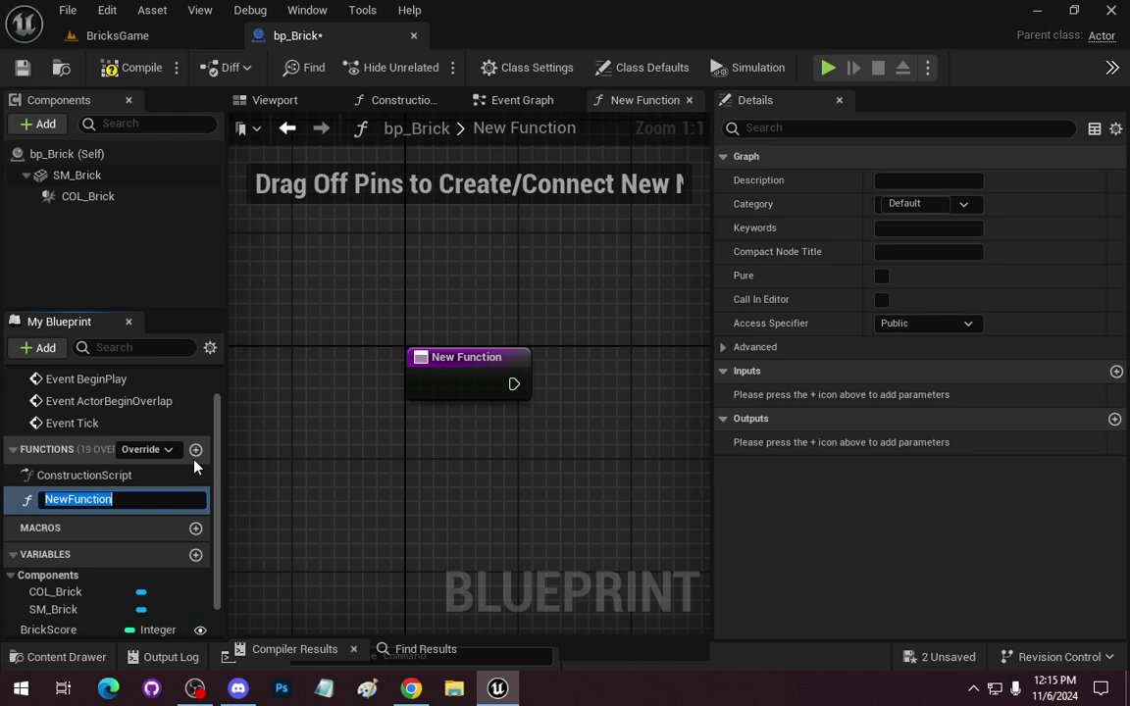
pyautogui.write('OnPop')
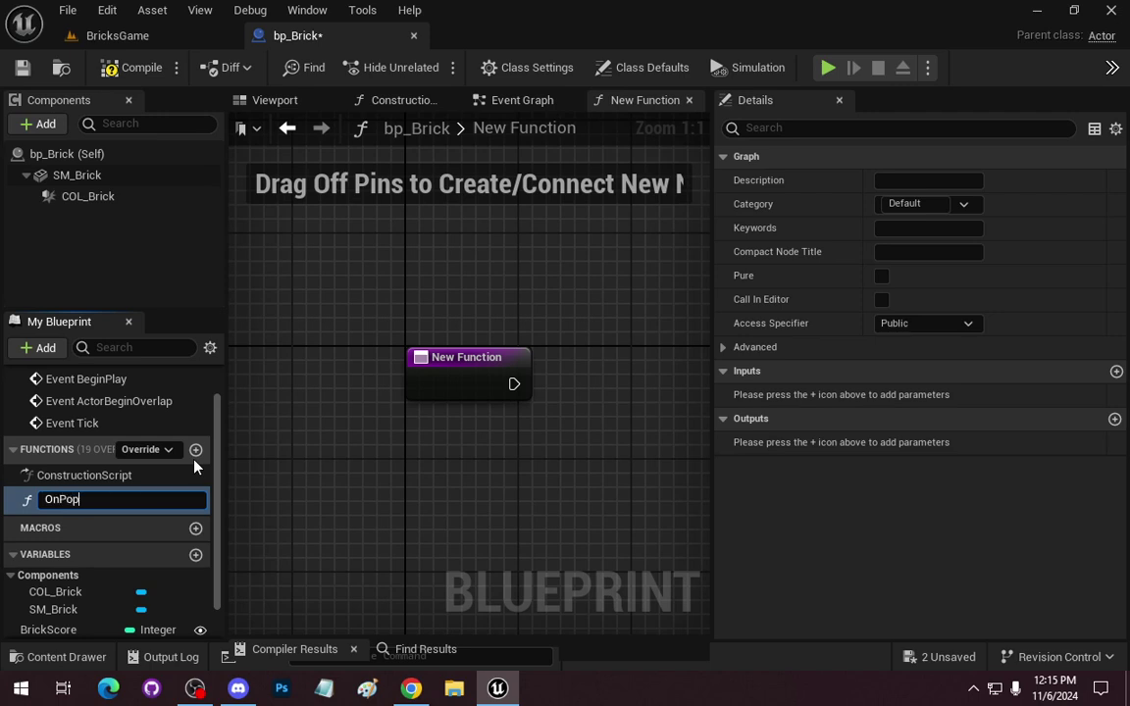
pyautogui.press('Return')
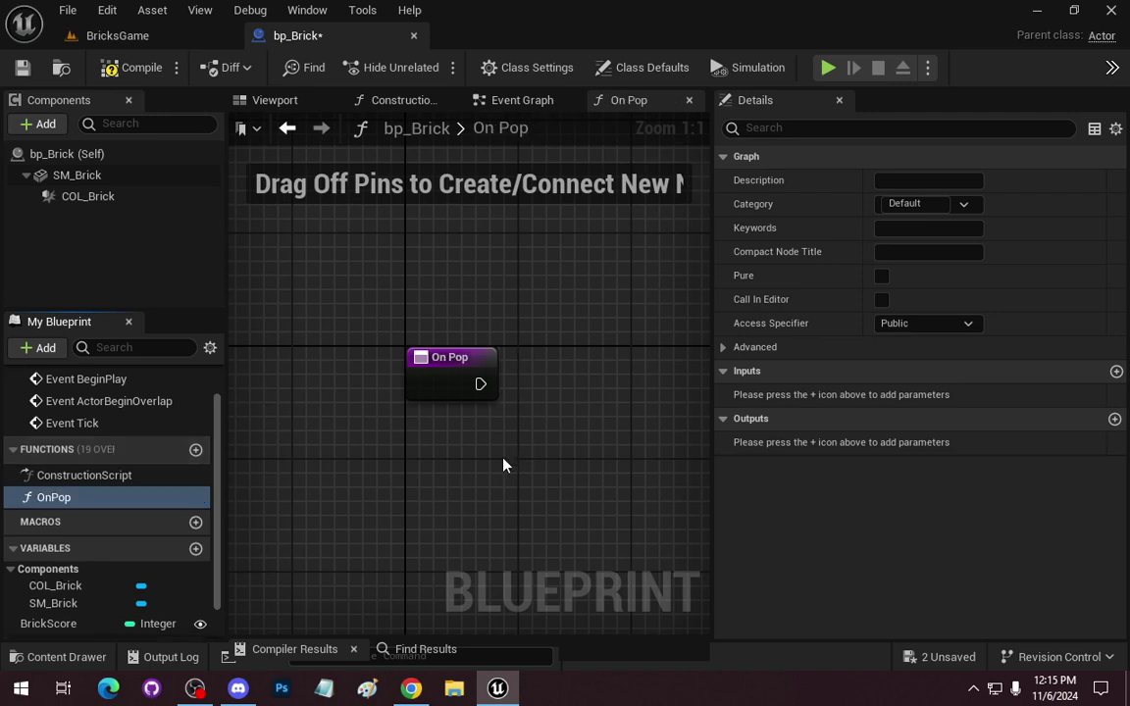
pyautogui.moveTo(501, 464); pyautogui.dragTo(373, 388, button='right')
pyautogui.moveTo(354, 304); pyautogui.dragTo(488, 307)
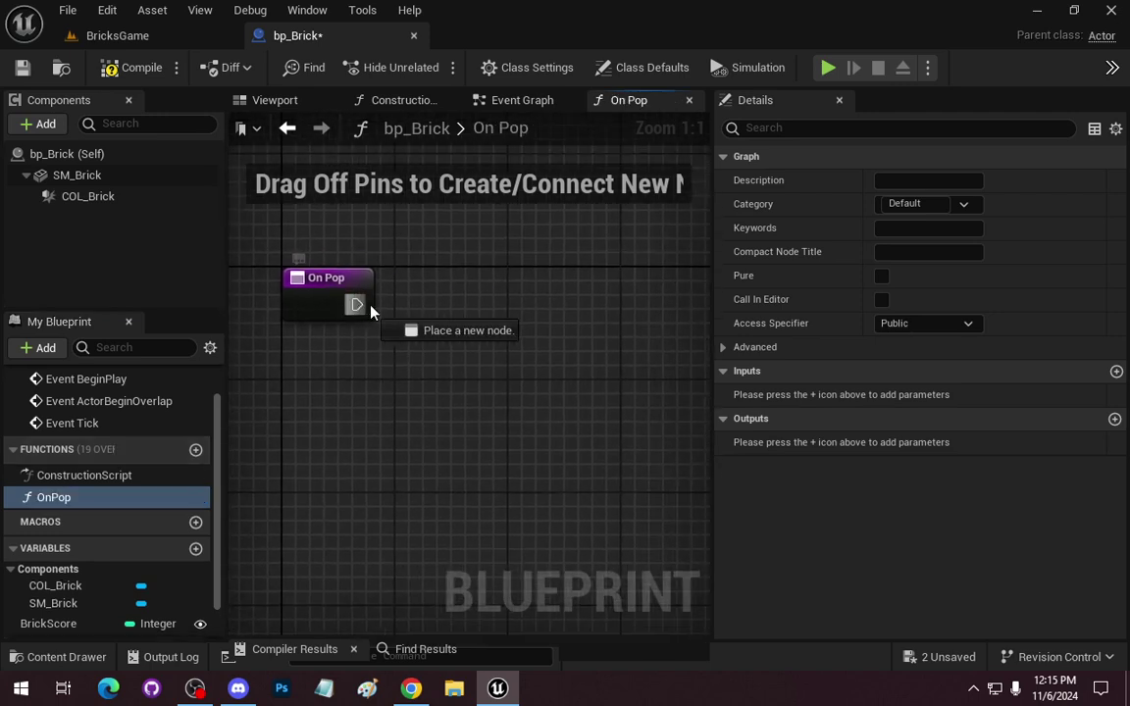
pyautogui.write('de')
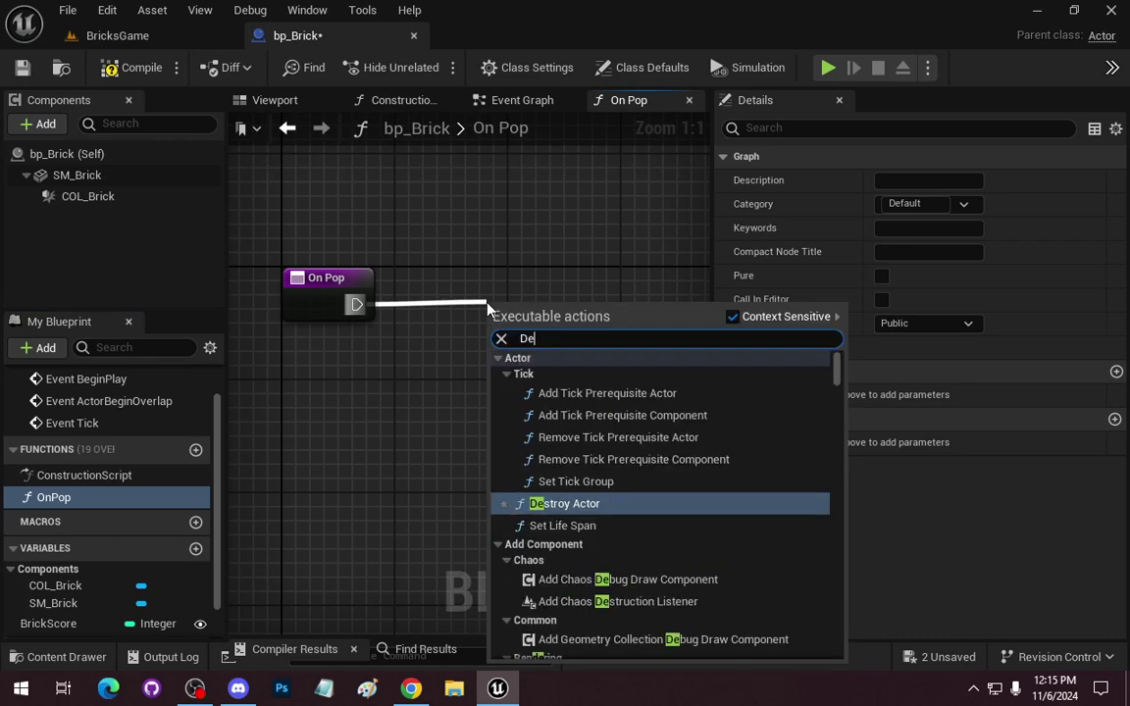
pyautogui.write('s')
pyautogui.press('Return')
pyautogui.moveTo(488, 302); pyautogui.dragTo(459, 260)
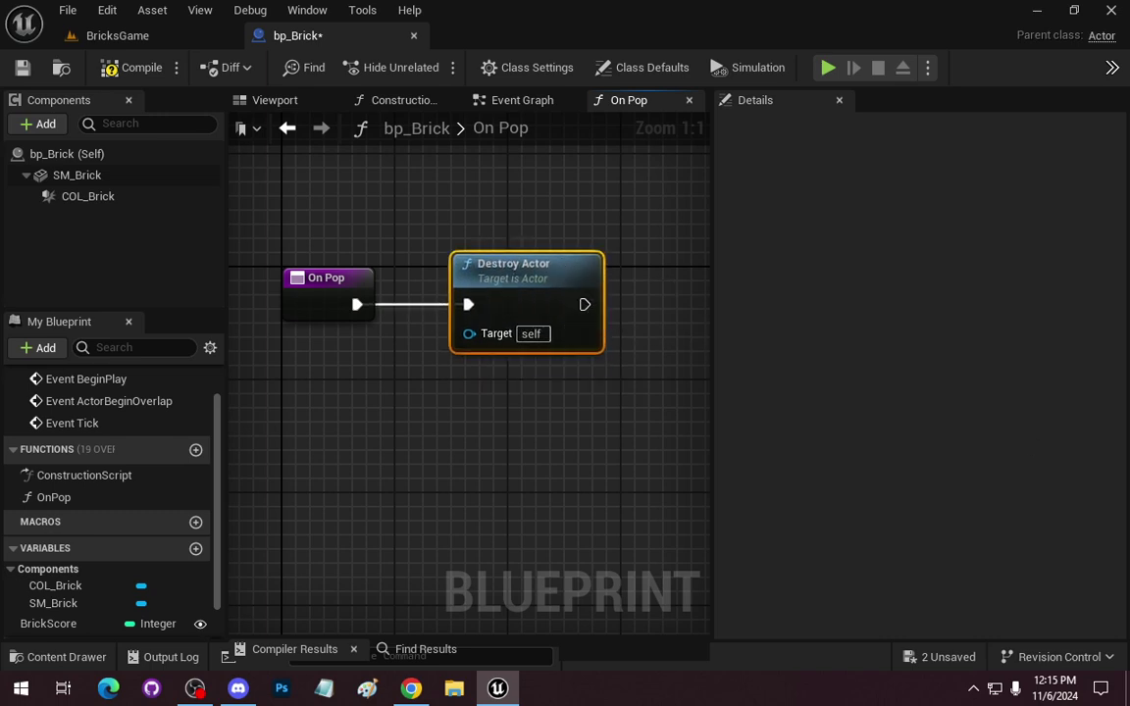
# Add a new variable in My Blueprint, cancelling its rename.
pyautogui.scroll(-1, 167, 538)
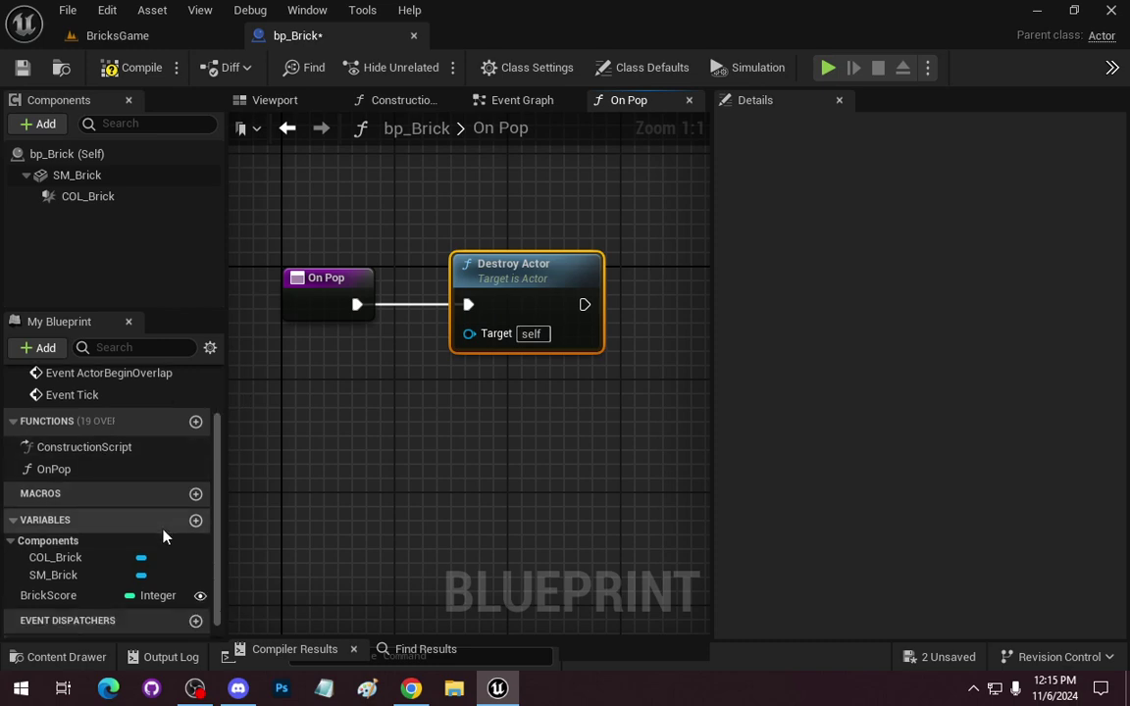
pyautogui.scroll(-1, 164, 520)
pyautogui.click(196, 501)
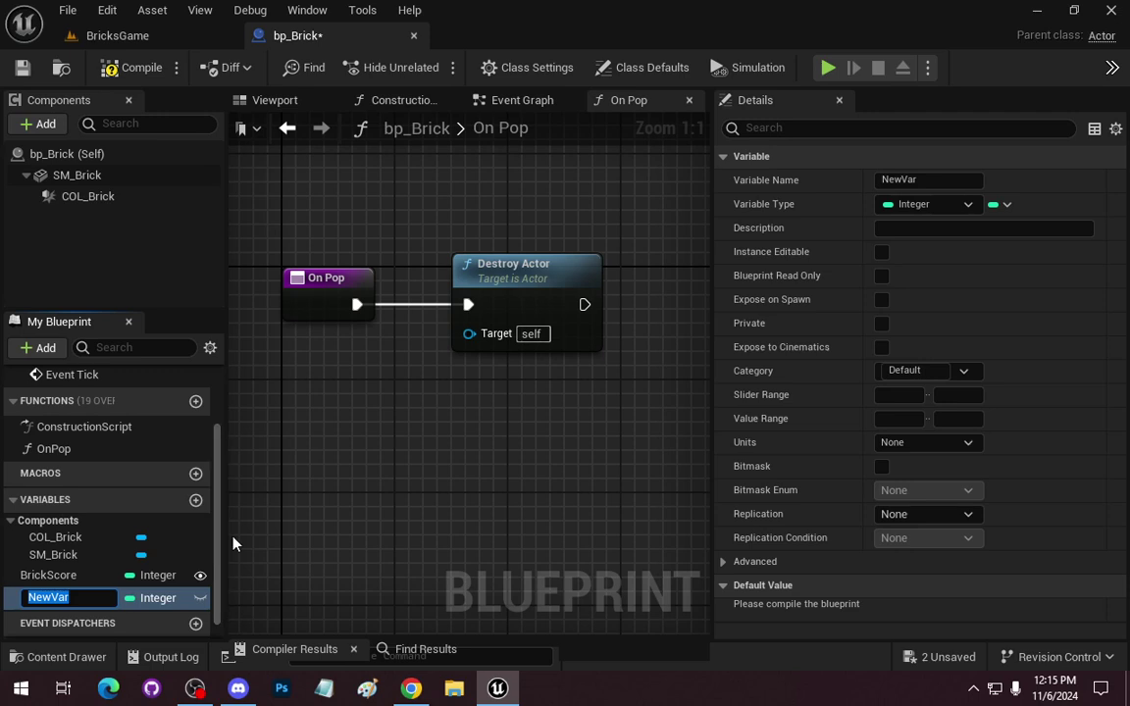
pyautogui.write('On')
pyautogui.press('Escape')
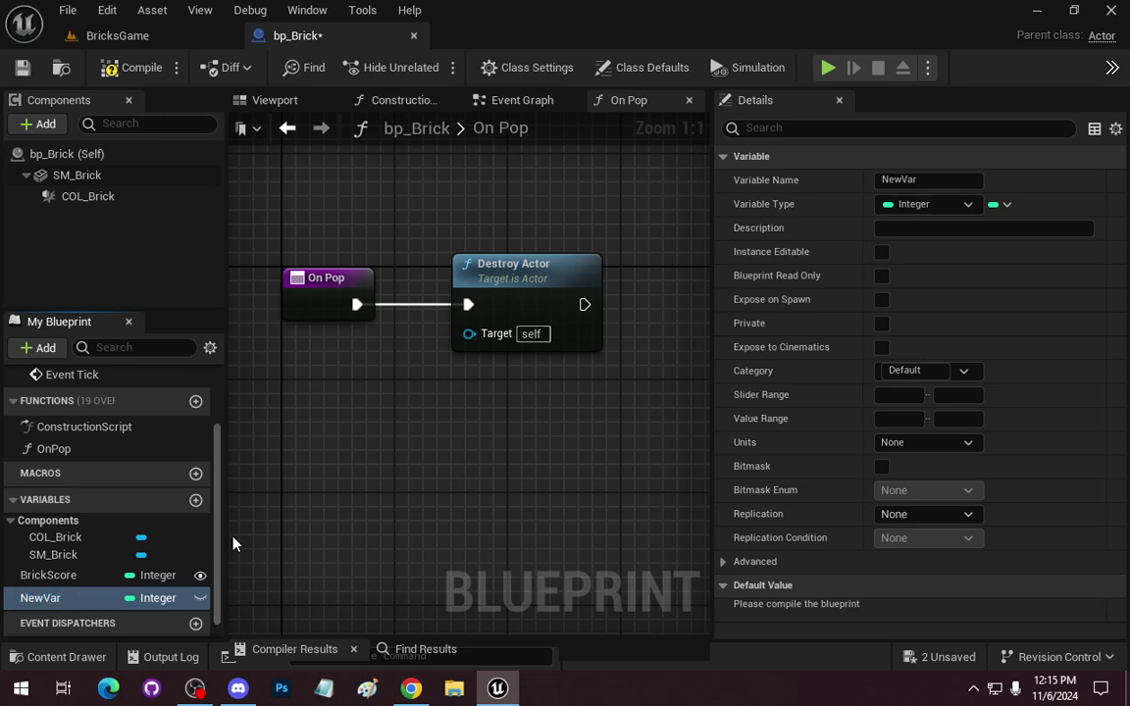
# Undo the stray variable and add a new function named OnHit.
pyautogui.hotkey('ctrl', 'z')
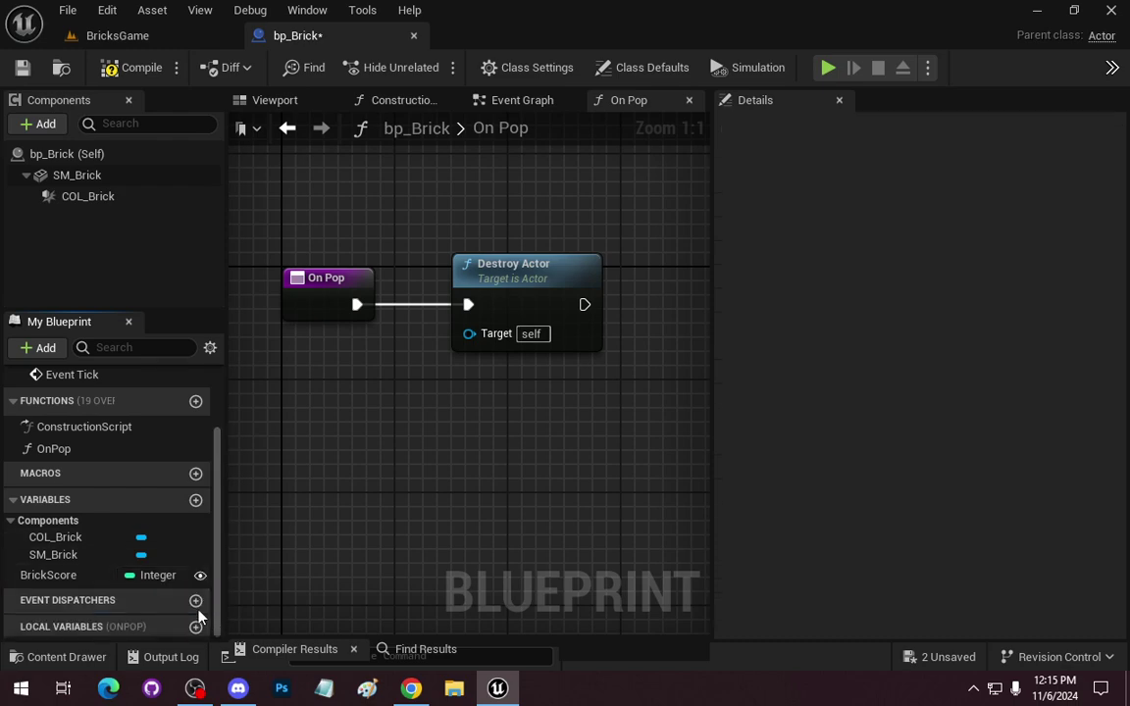
pyautogui.click(196, 401)
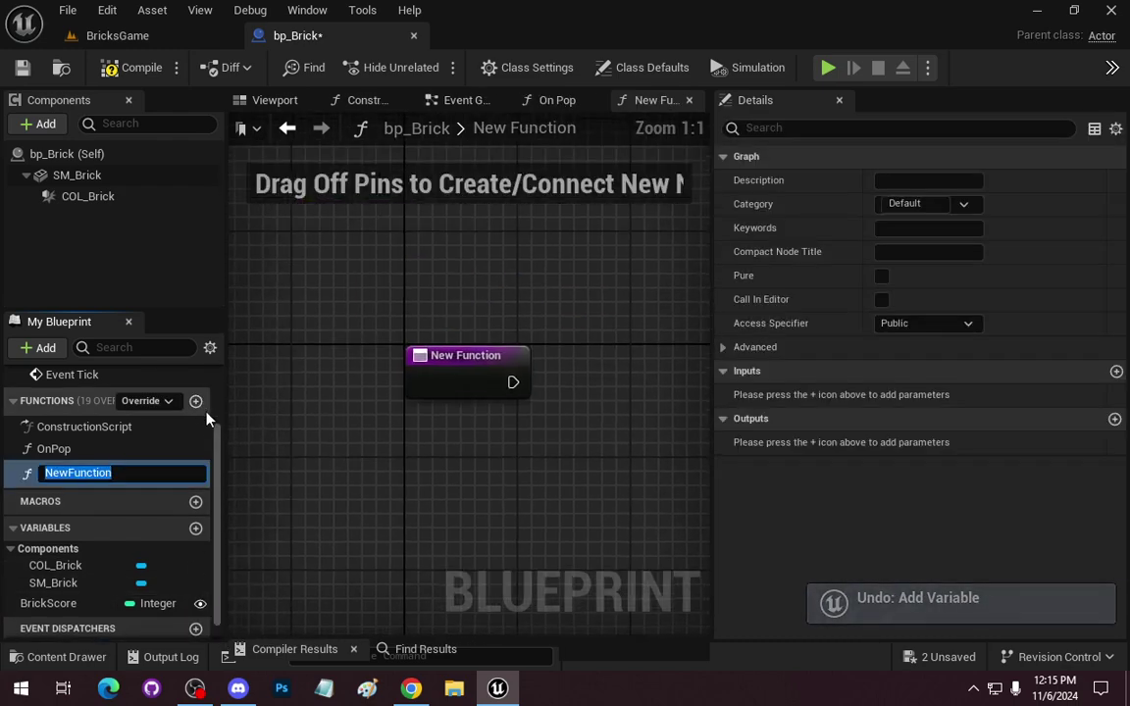
pyautogui.write('OnHit')
pyautogui.press('Return')
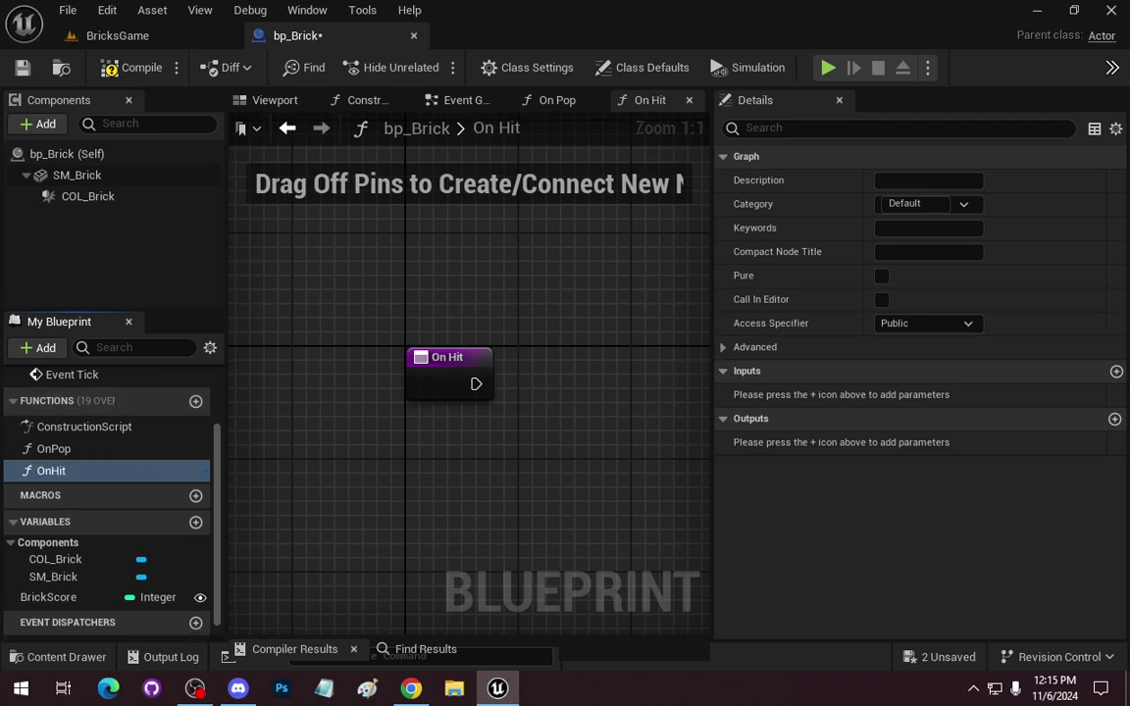
# Give OnHit an input parameter named Ball of type Bp Ball.
pyautogui.click(1118, 371)
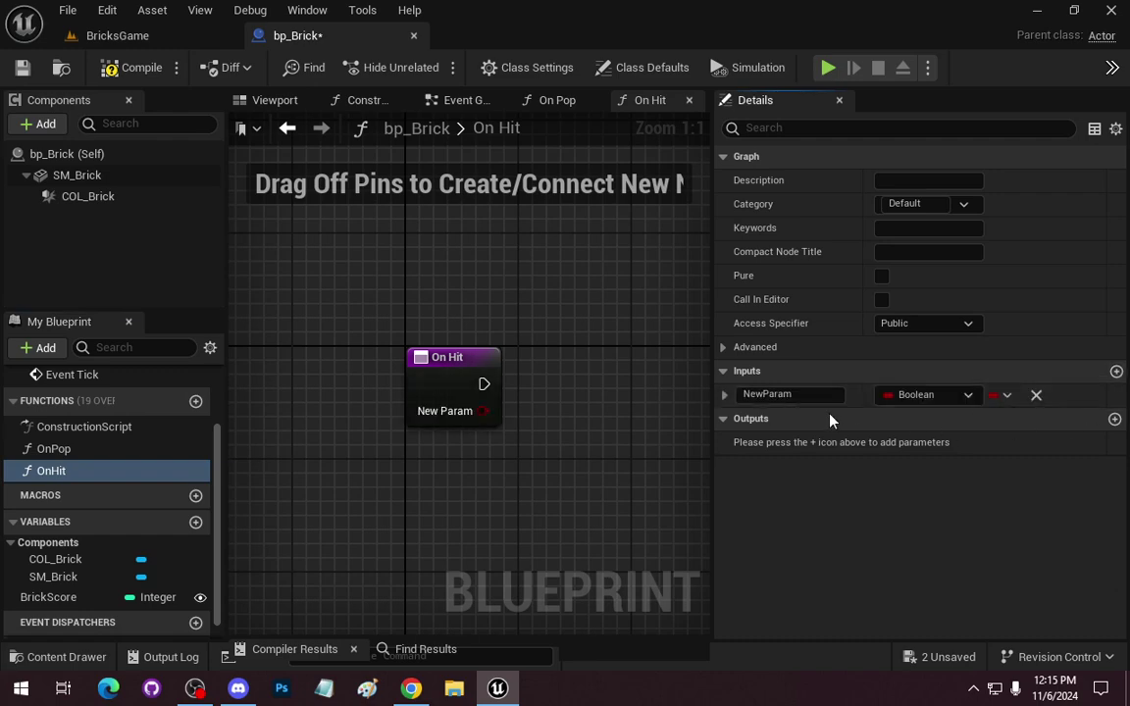
pyautogui.write('Ball')
pyautogui.press('Return')
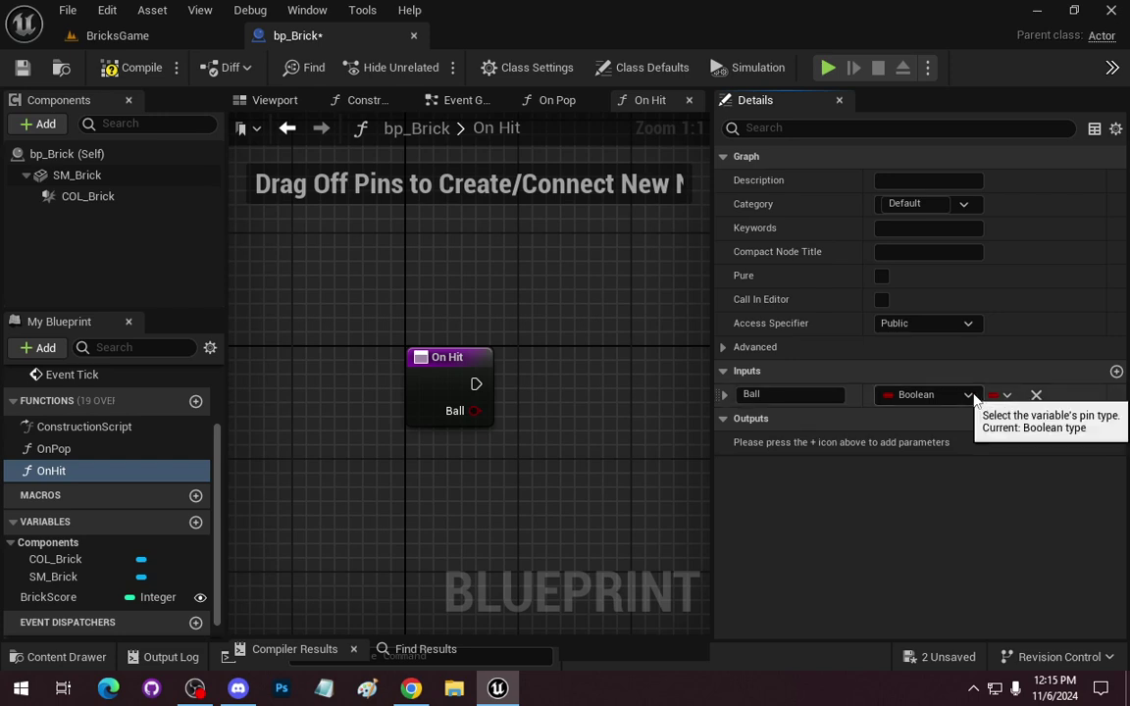
pyautogui.click(968, 395)
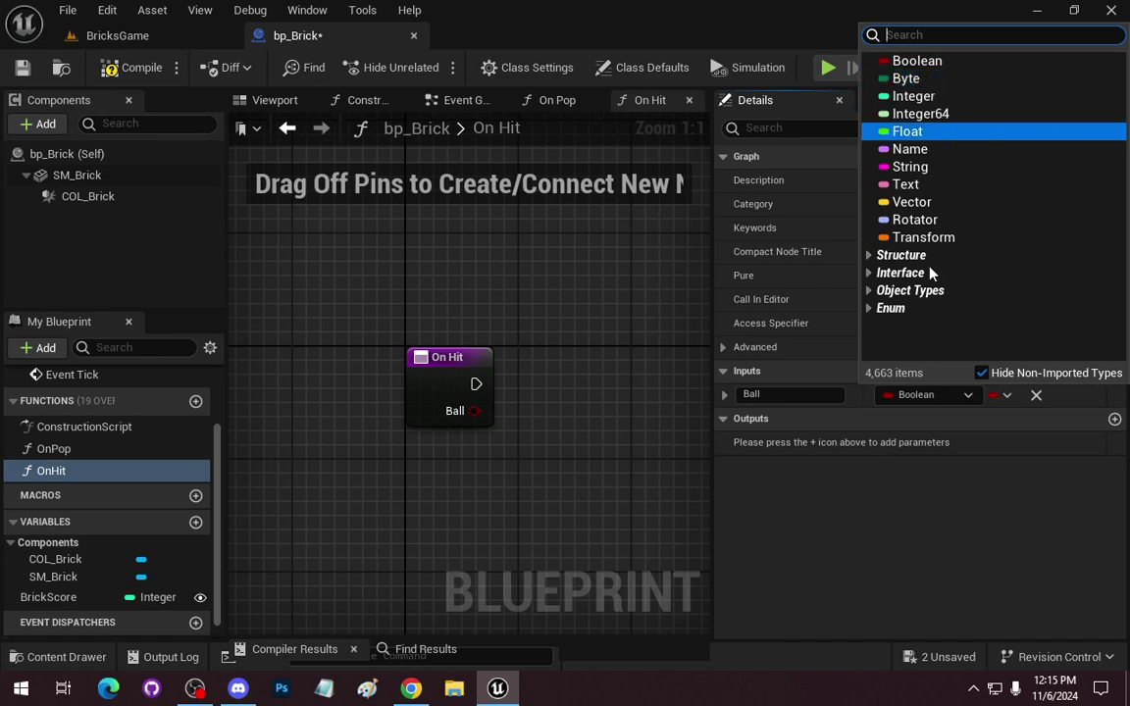
pyautogui.click(942, 401)
pyautogui.click(944, 400)
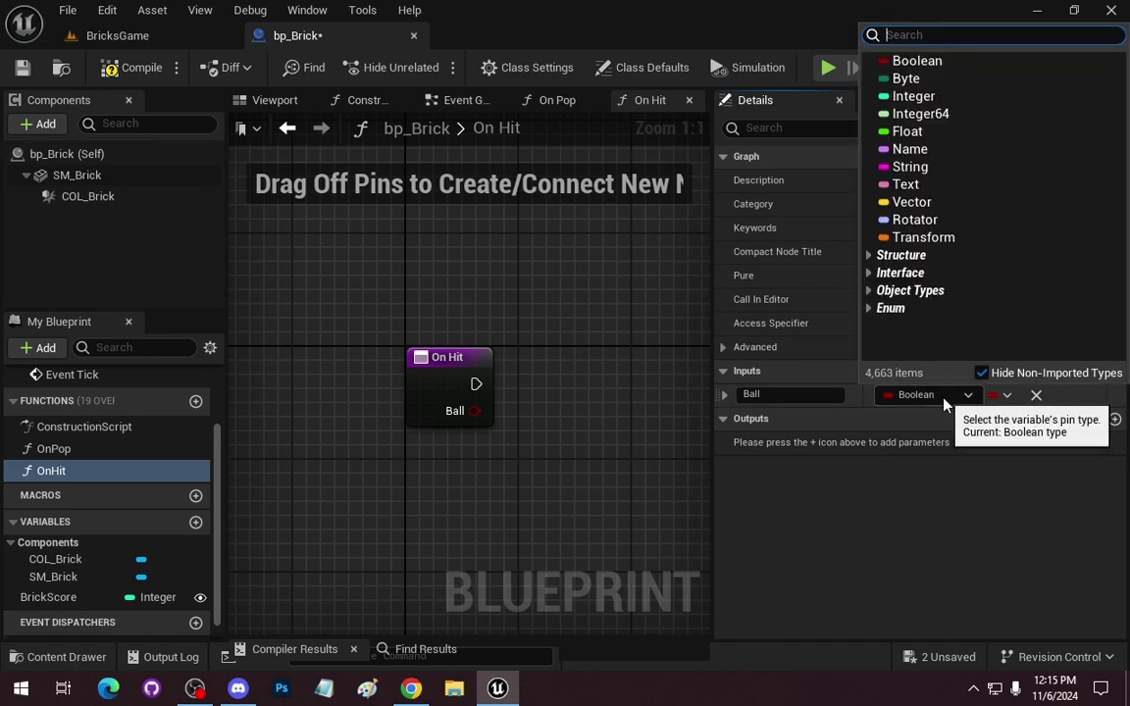
pyautogui.write('bp_ball')
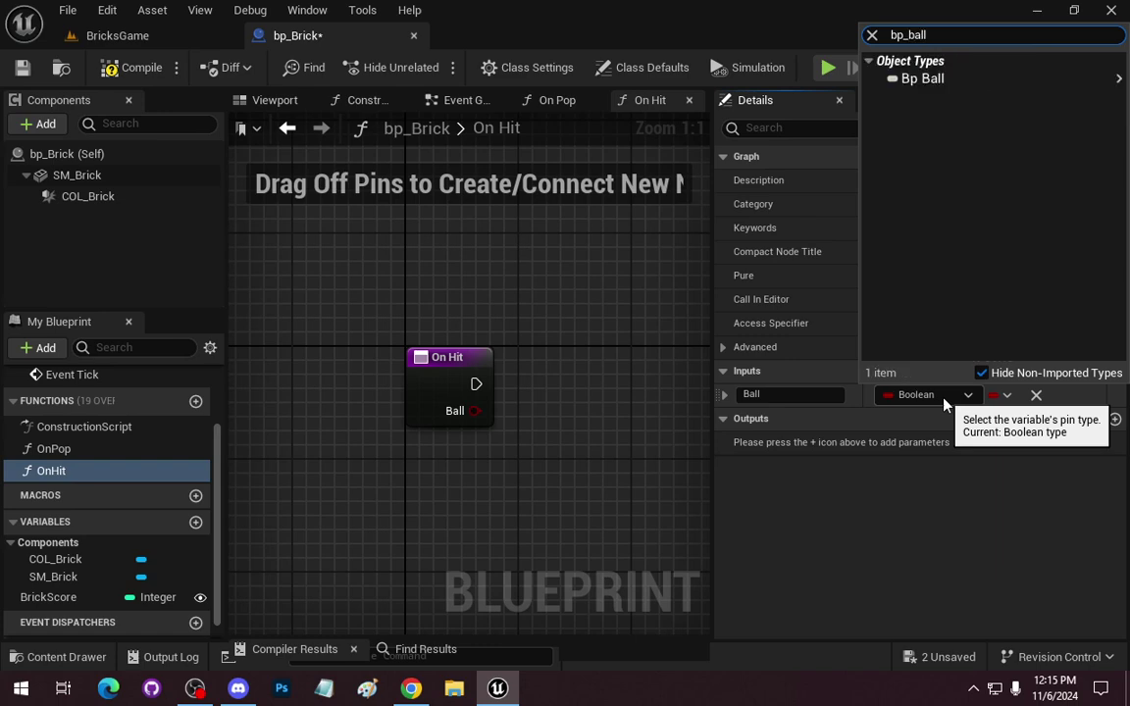
pyautogui.click(927, 78)
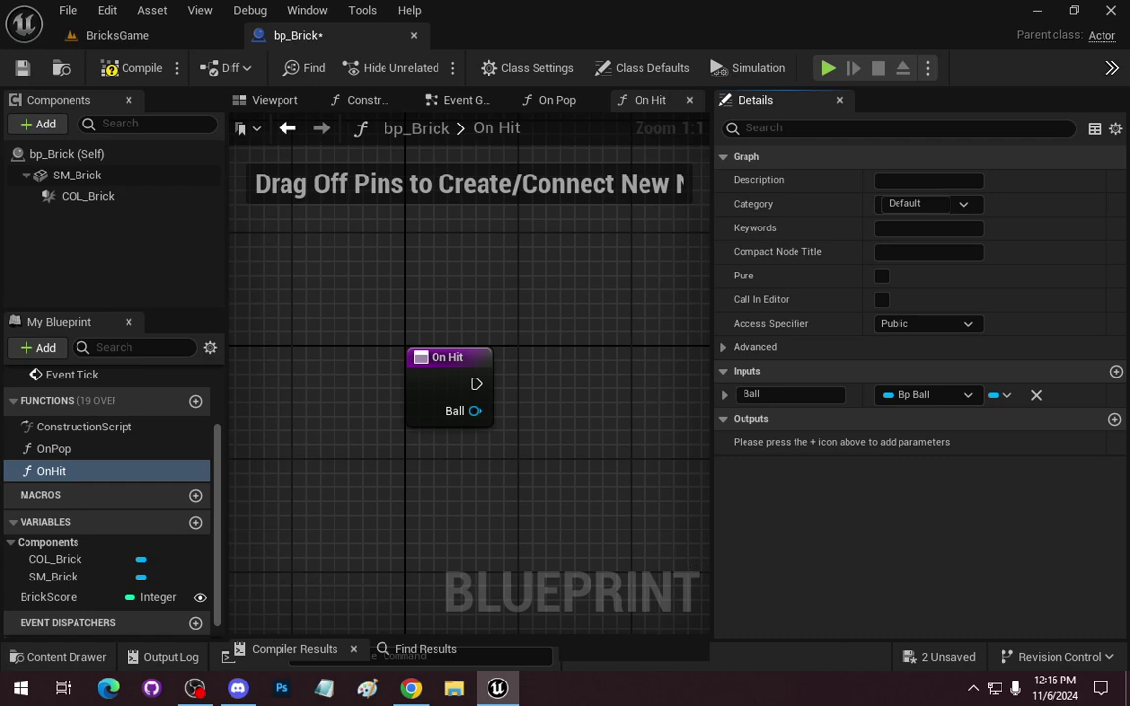
# Add a Play Sound 2D node after On Hit set to ac_Pop, and drag out its exec output.
pyautogui.moveTo(578, 339); pyautogui.dragTo(467, 313, button='right')
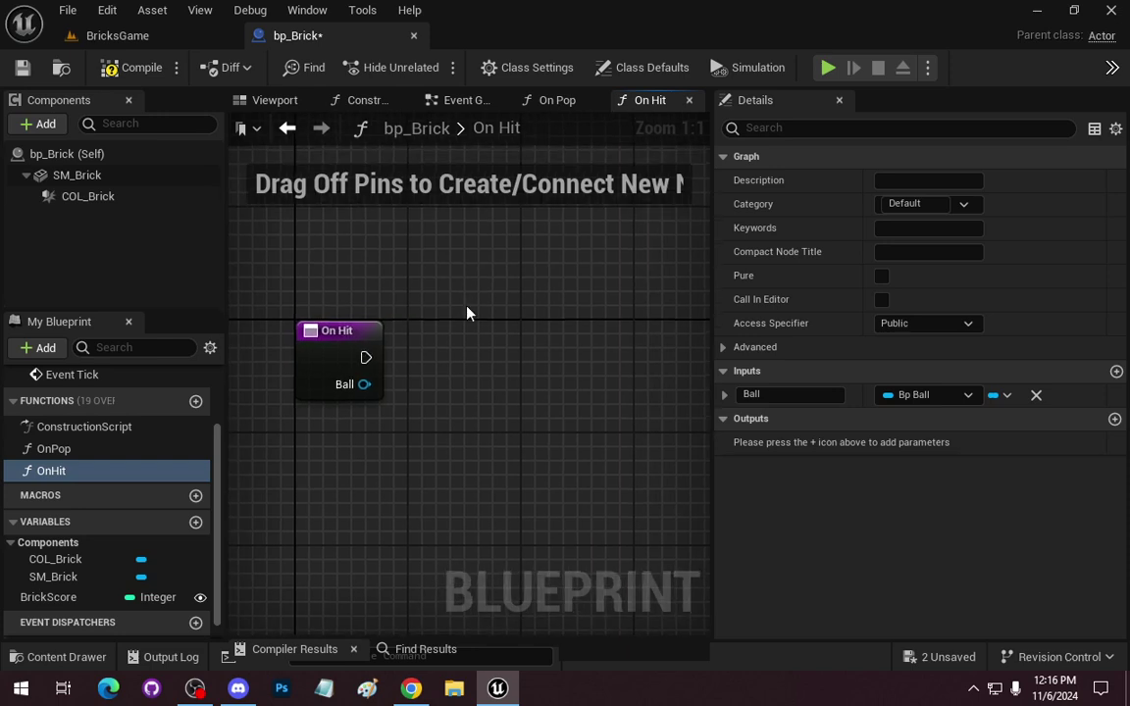
pyautogui.moveTo(365, 358); pyautogui.dragTo(529, 346)
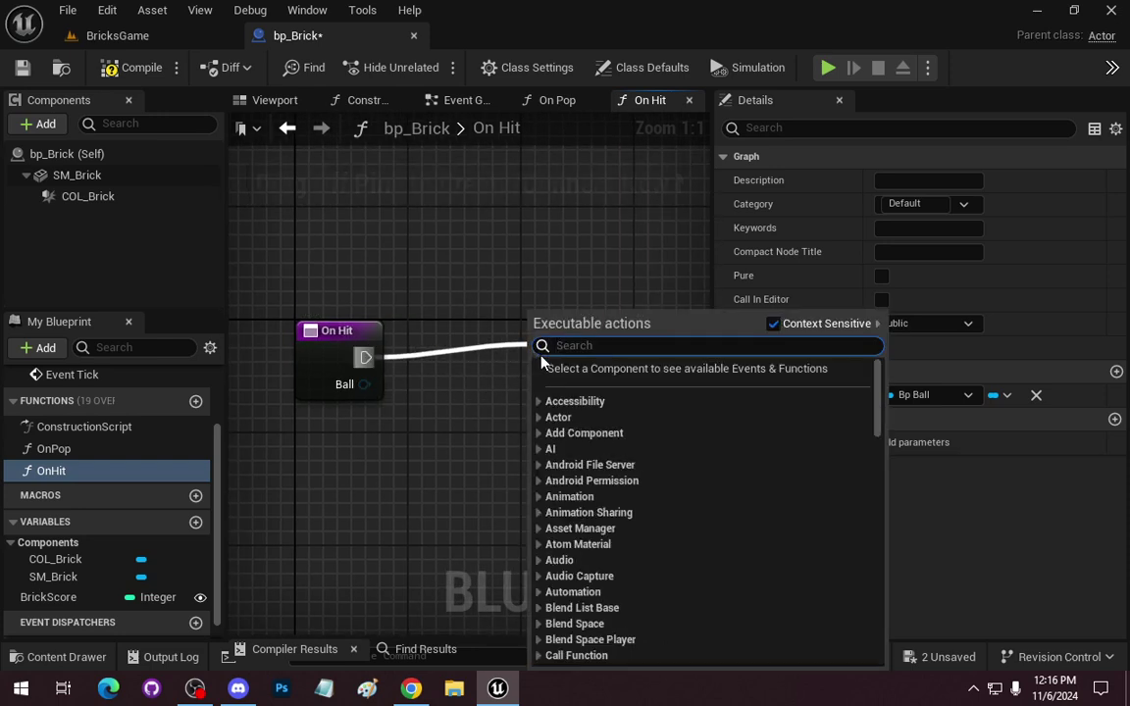
pyautogui.write('playsound')
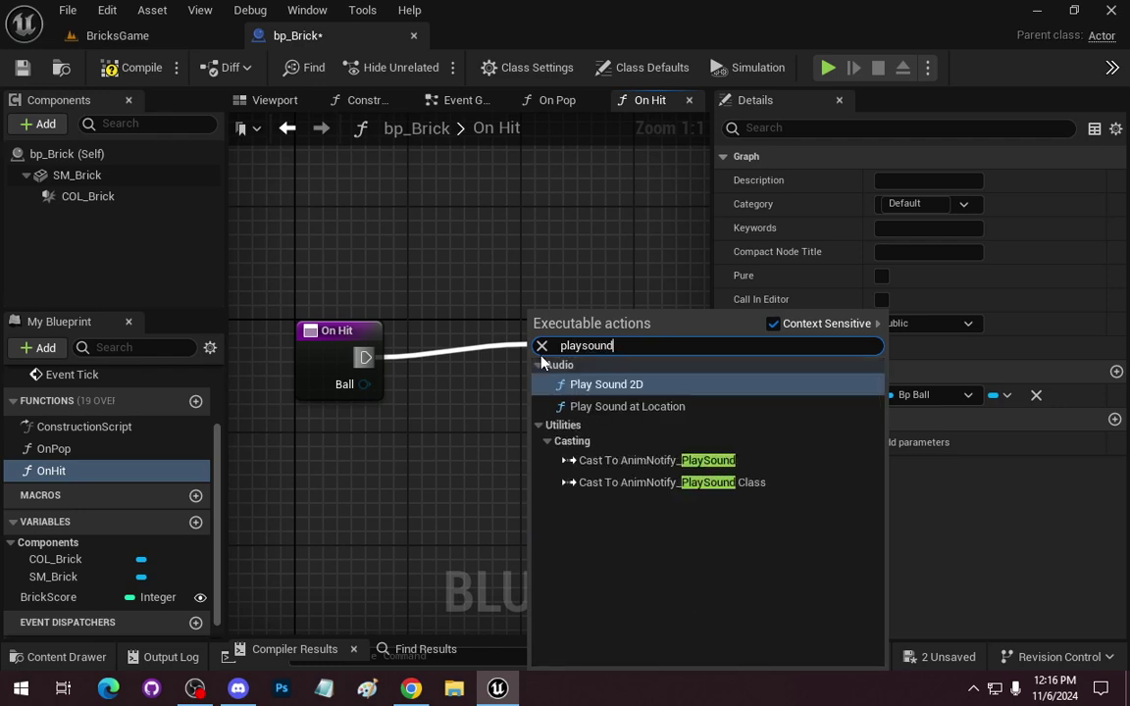
pyautogui.press('Return')
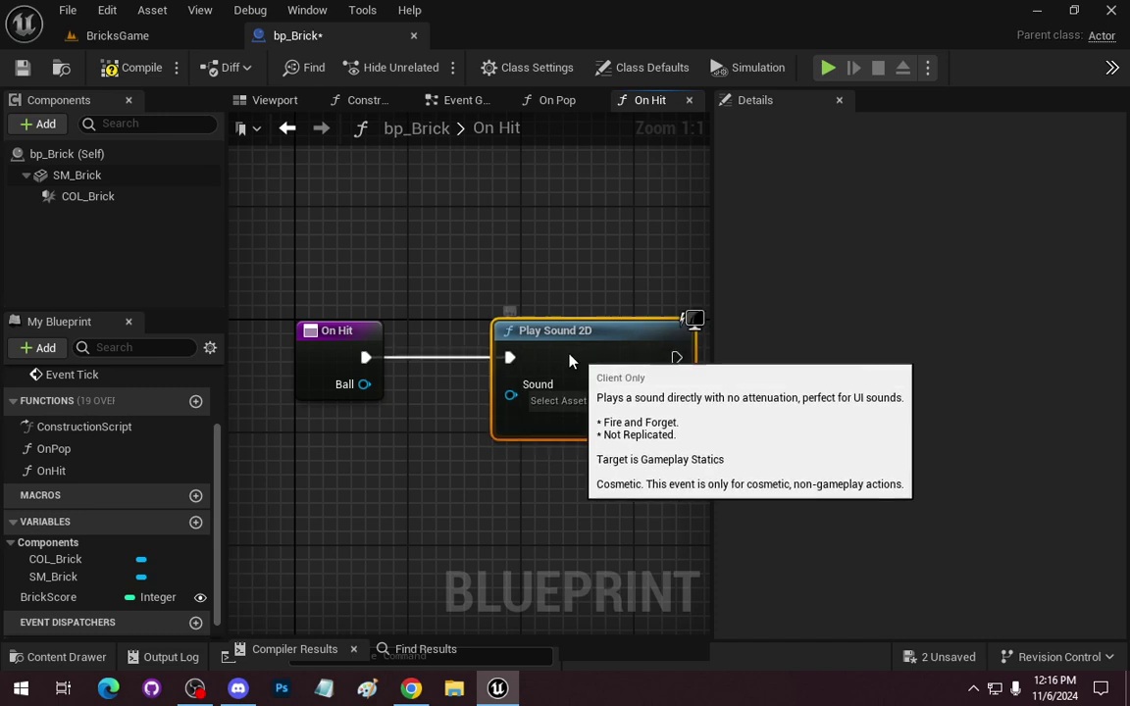
pyautogui.click(540, 400)
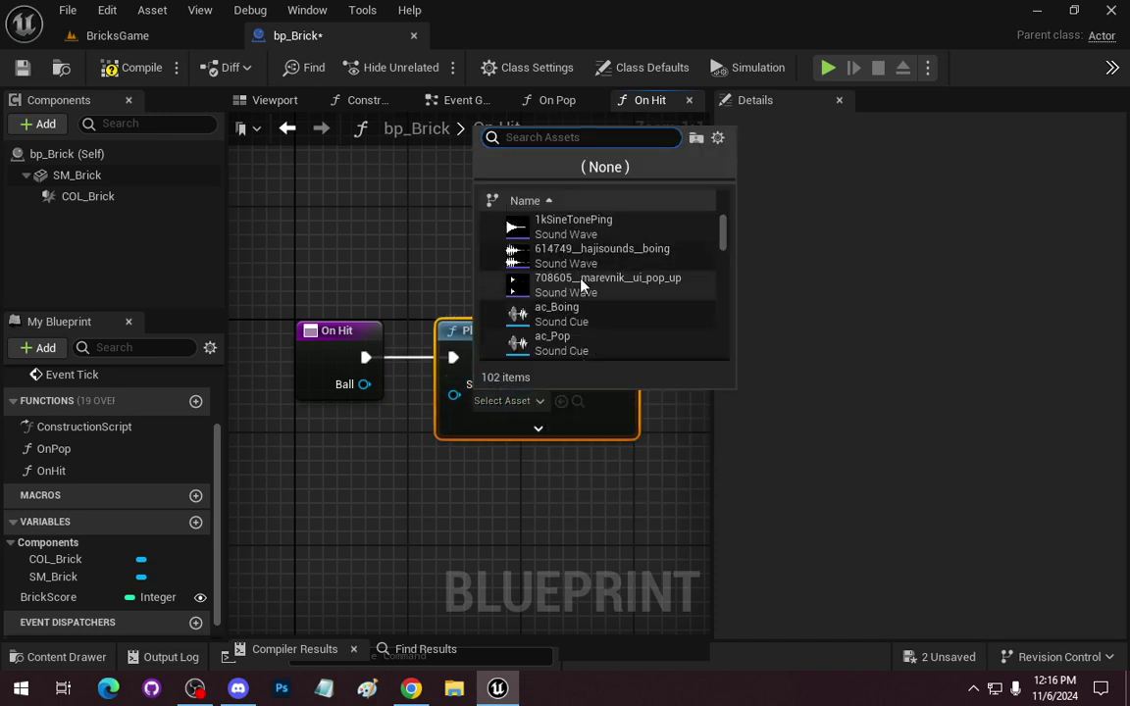
pyautogui.click(559, 344)
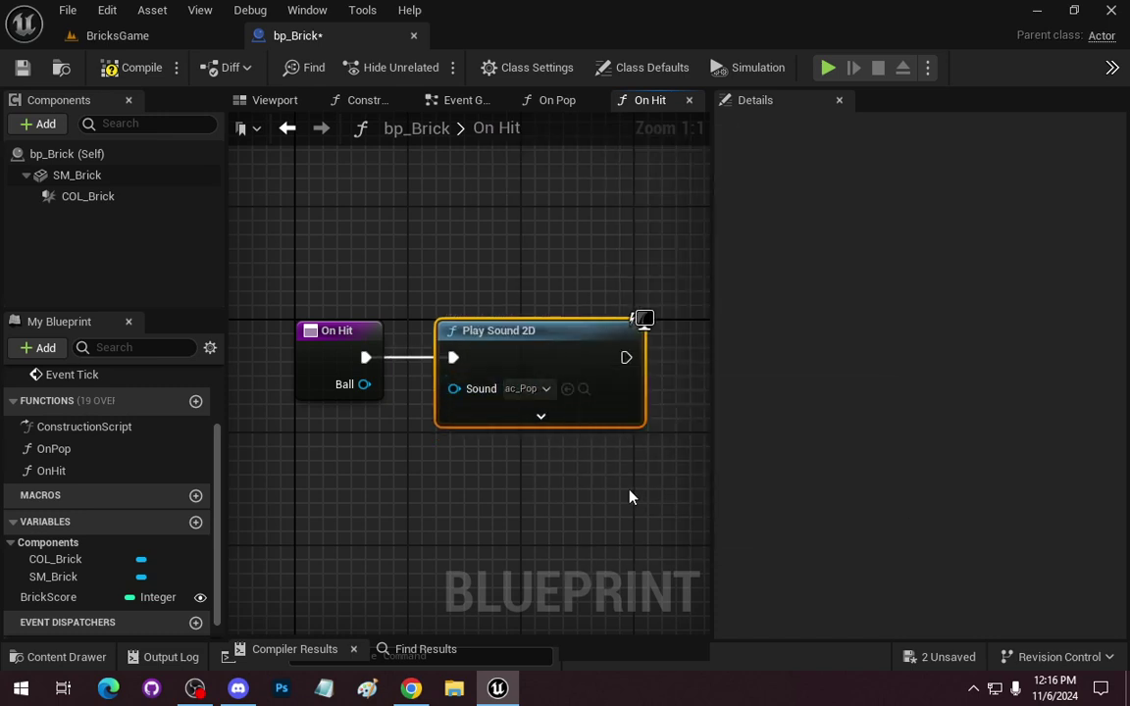
pyautogui.moveTo(630, 496); pyautogui.dragTo(398, 477, button='right')
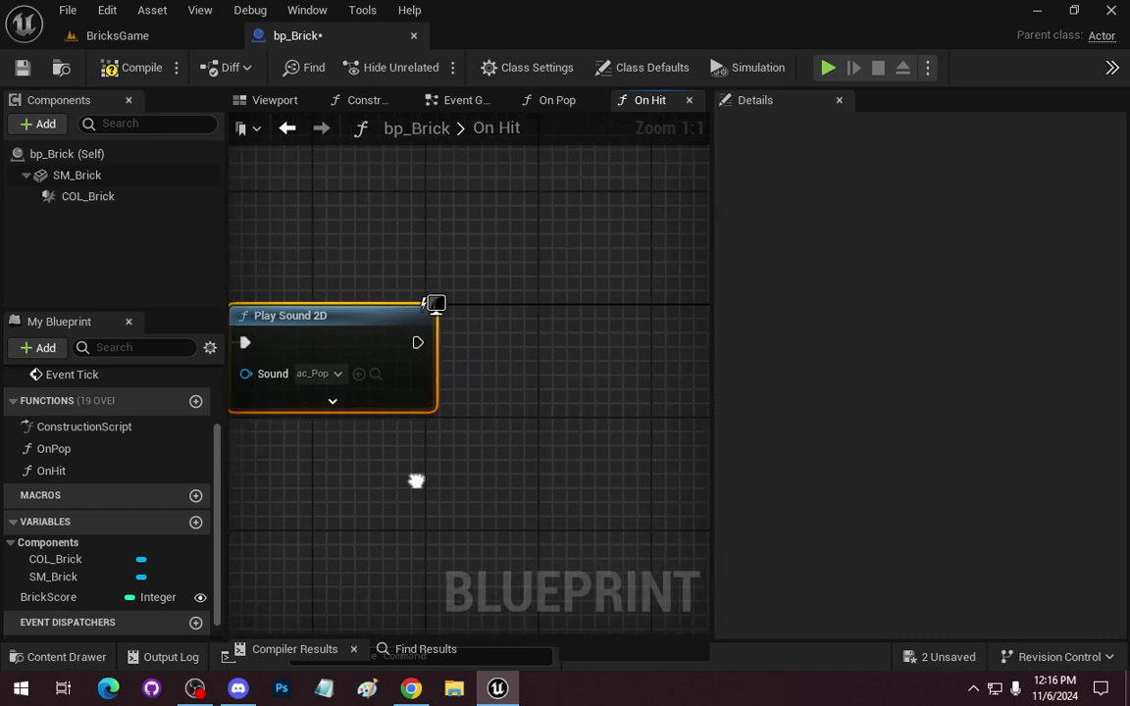
pyautogui.moveTo(392, 344); pyautogui.dragTo(551, 337)
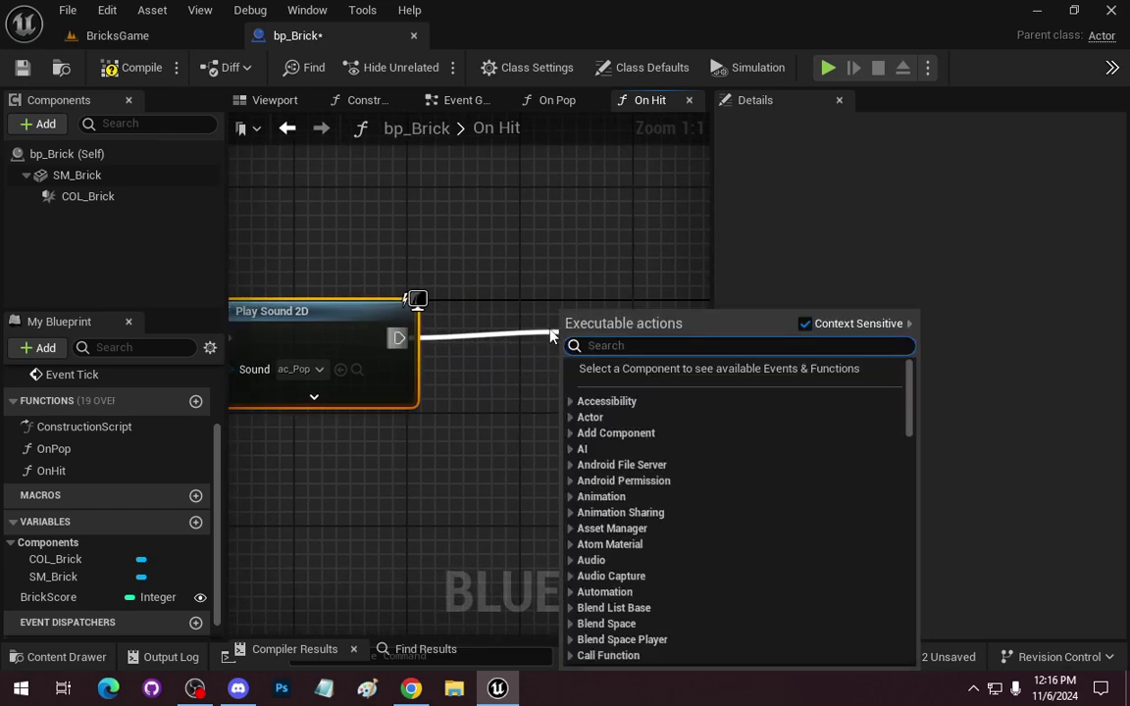
# Add an On Pop call after Play Sound 2D and line it up beside it.
pyautogui.write('op')
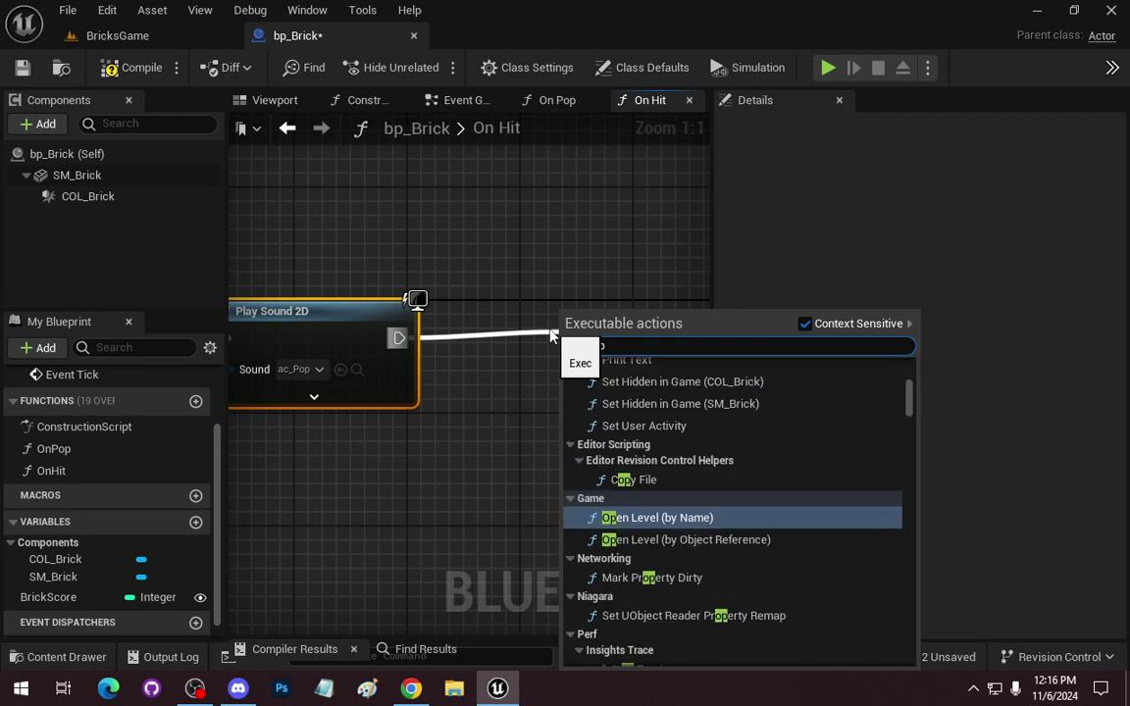
pyautogui.press('BackSpace')
pyautogui.press('BackSpace')
pyautogui.write('on po')
pyautogui.press('Return')
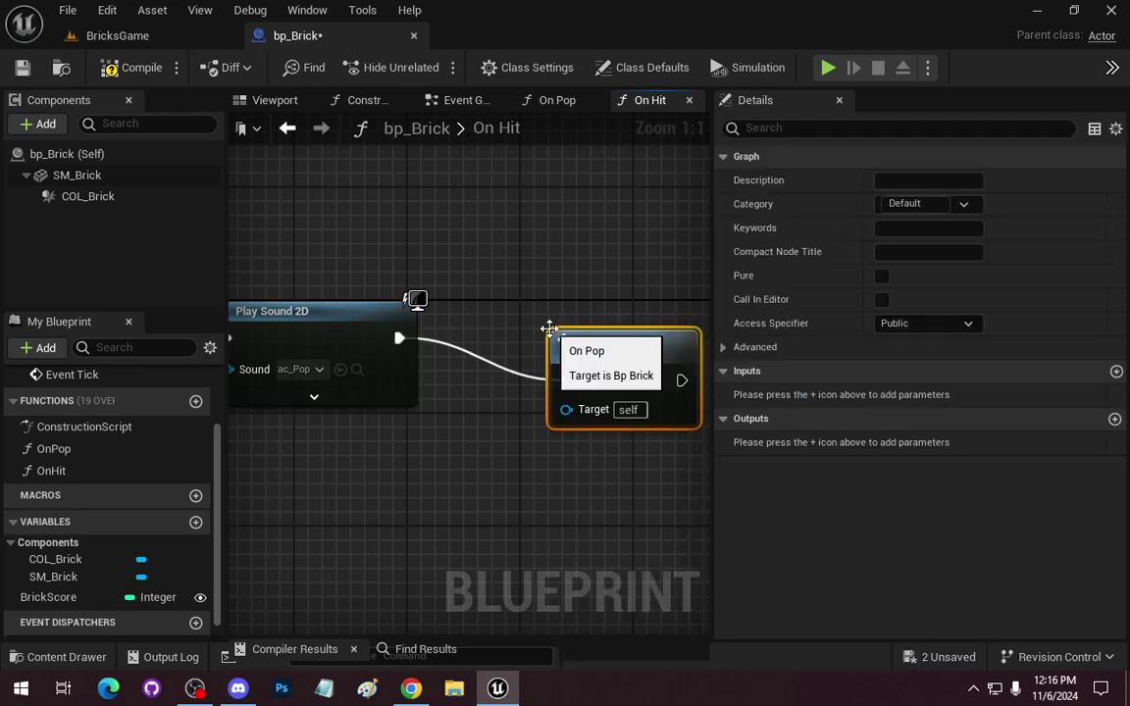
pyautogui.moveTo(639, 357); pyautogui.dragTo(595, 314)
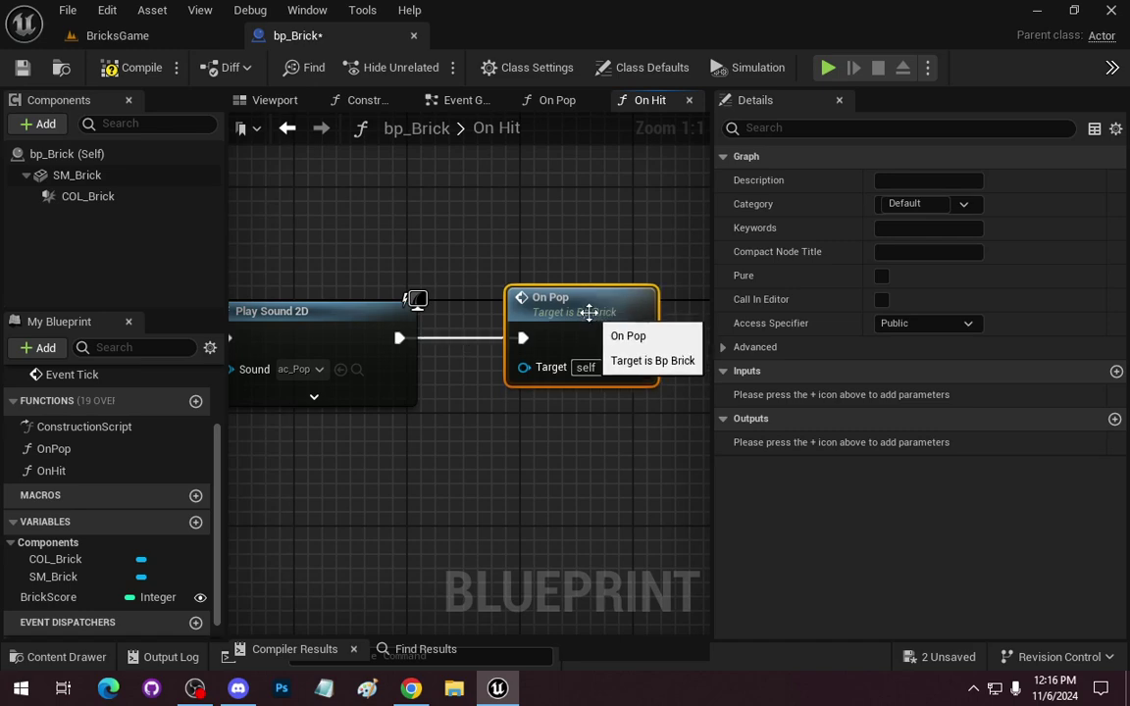
pyautogui.moveTo(428, 252); pyautogui.dragTo(517, 244, button='right')
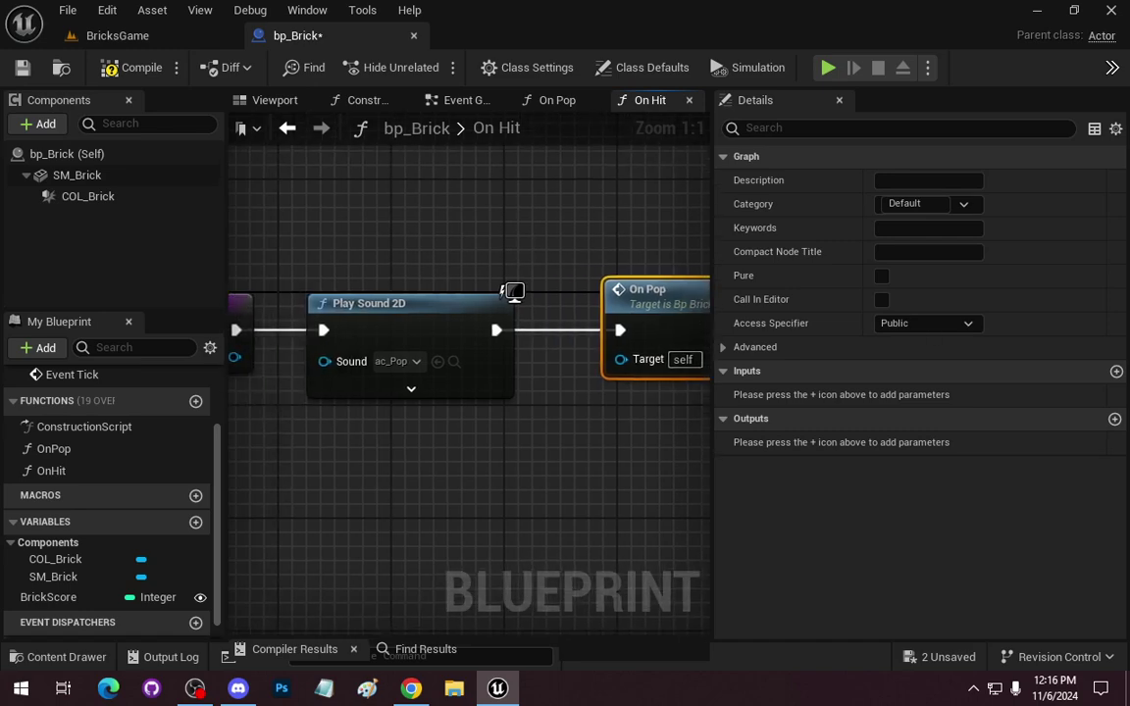
# Close the On Hit and On Pop graphs and delete the three default event nodes.
pyautogui.click(689, 101)
pyautogui.click(690, 100)
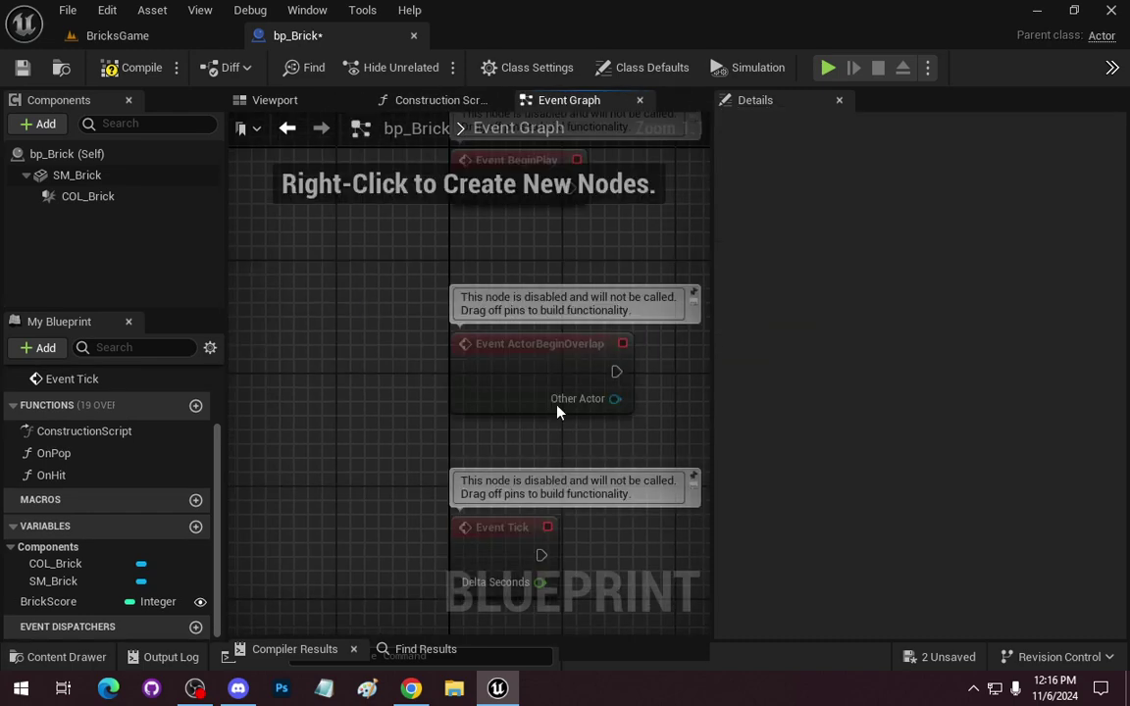
pyautogui.scroll(-2, 392, 344)
pyautogui.scroll(-2, 350, 209)
pyautogui.moveTo(350, 201); pyautogui.dragTo(534, 519)
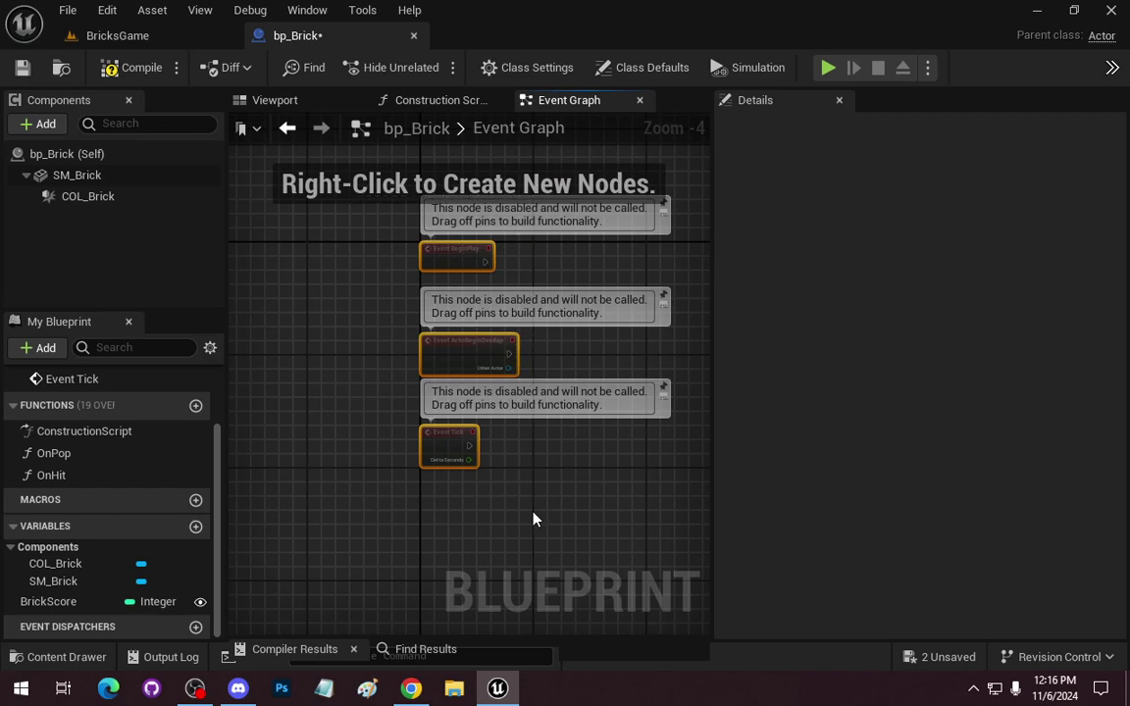
pyautogui.press('Delete')
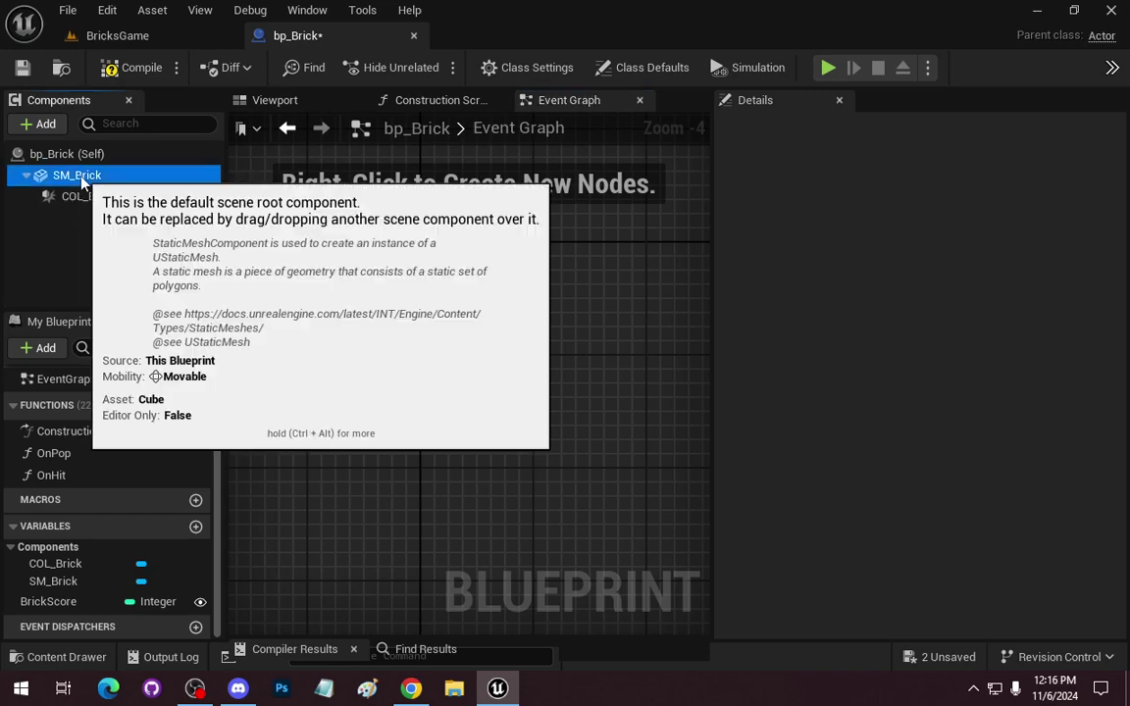
# Select SM_Brick and scroll its Details down to the Events section.
pyautogui.click(74, 174)
pyautogui.scroll(-2, 804, 431)
pyautogui.scroll(-3, 795, 433)
pyautogui.scroll(-5, 832, 428)
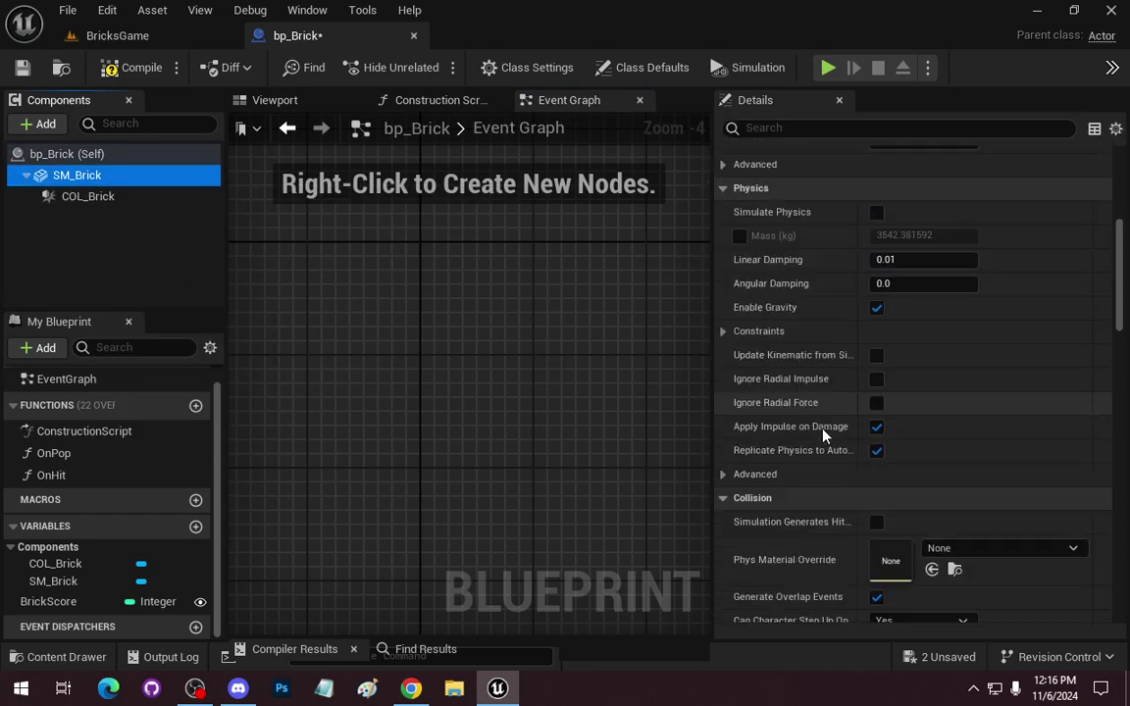
pyautogui.scroll(-1, 832, 432)
pyautogui.scroll(-8, 837, 447)
pyautogui.scroll(-5, 837, 448)
pyautogui.scroll(-2, 840, 437)
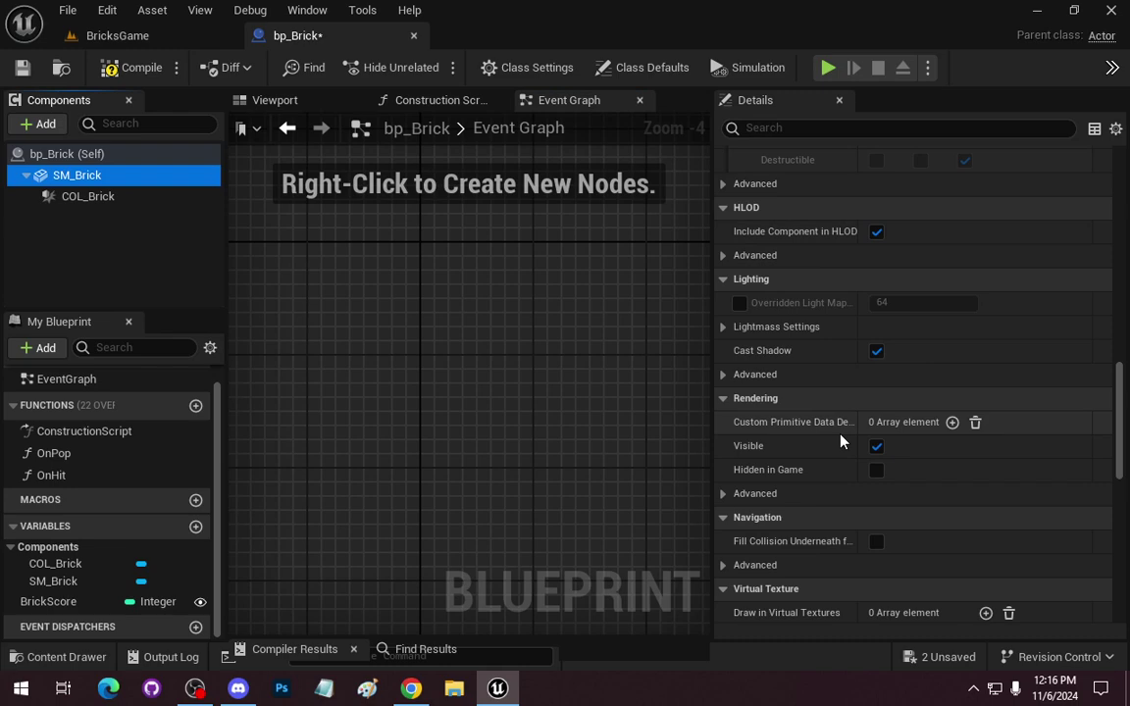
pyautogui.scroll(-5, 840, 436)
pyautogui.scroll(-5, 842, 435)
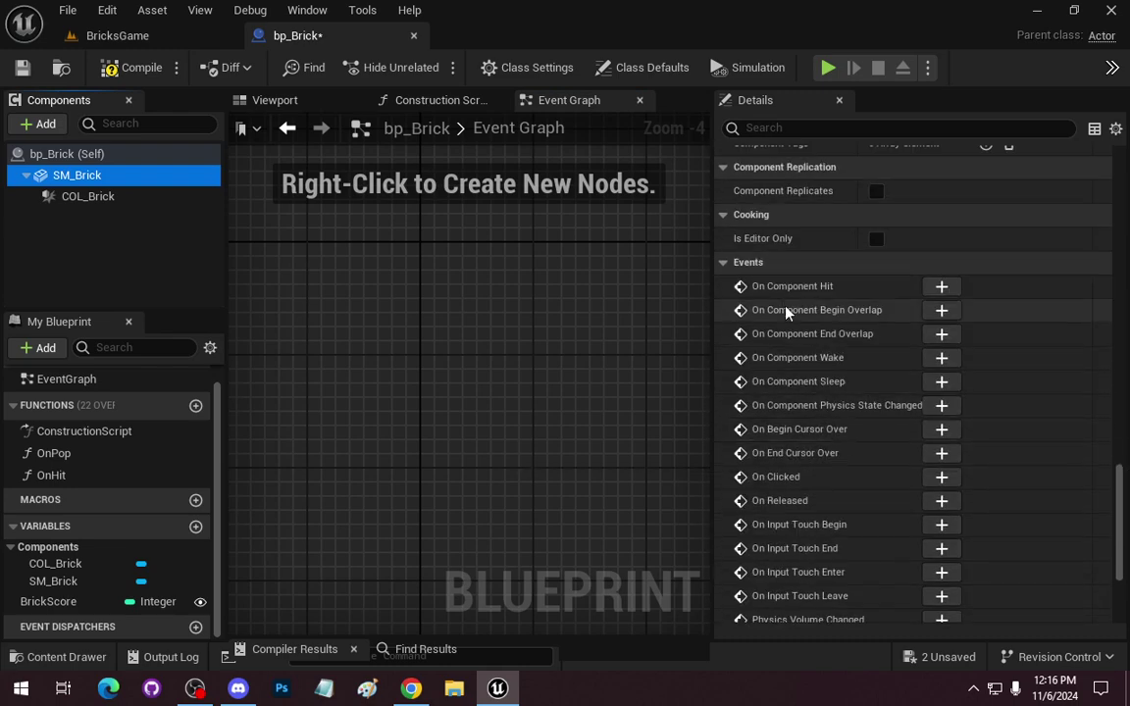
# Add SM_Brick's On Component Hit event and cast its Other Actor to bp_Ball.
pyautogui.click(941, 287)
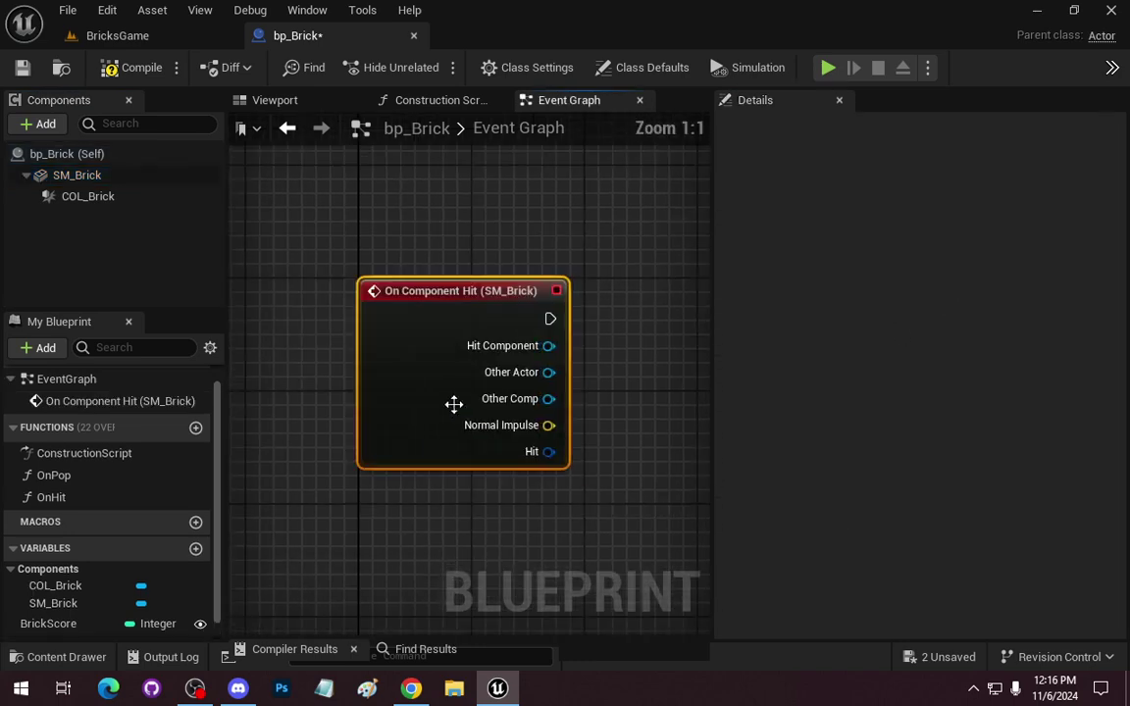
pyautogui.moveTo(467, 291); pyautogui.dragTo(520, 304, button='right')
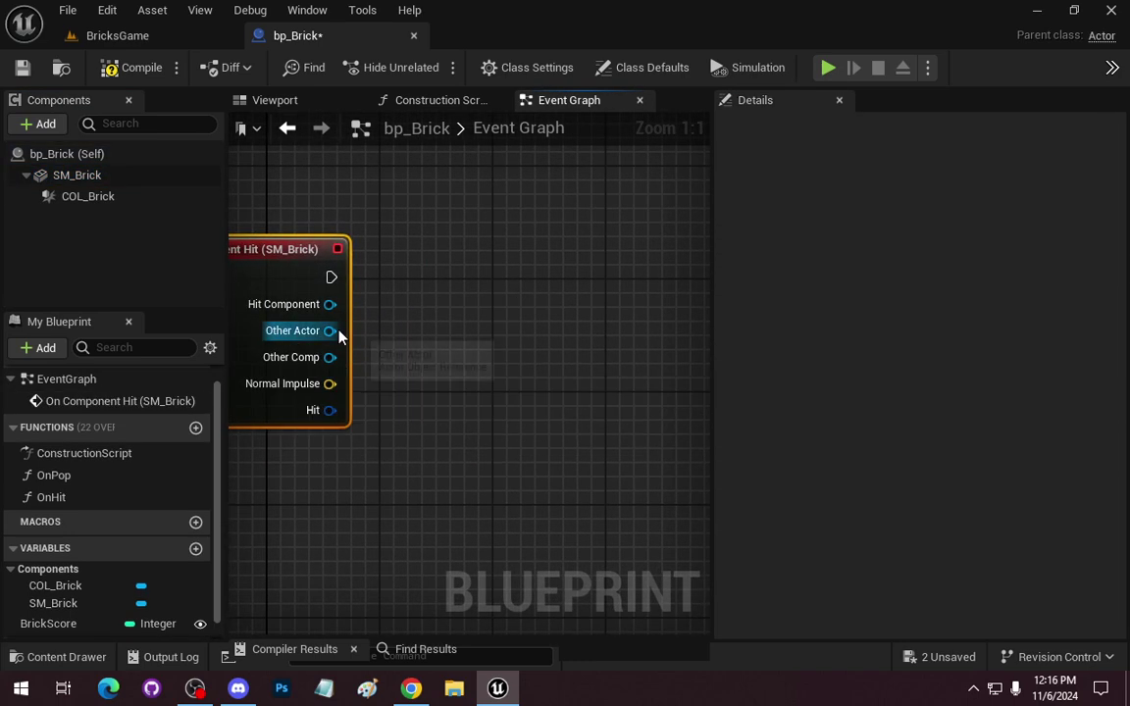
pyautogui.moveTo(331, 331); pyautogui.dragTo(485, 301)
pyautogui.write('cast')
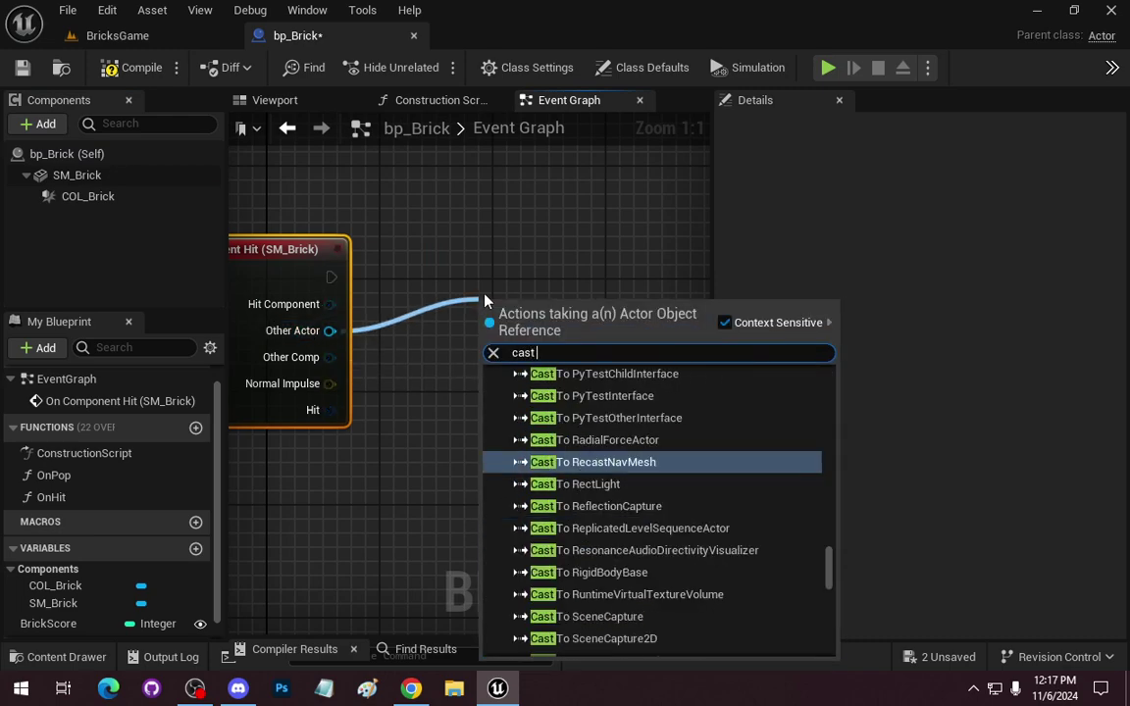
pyautogui.write(' to ')
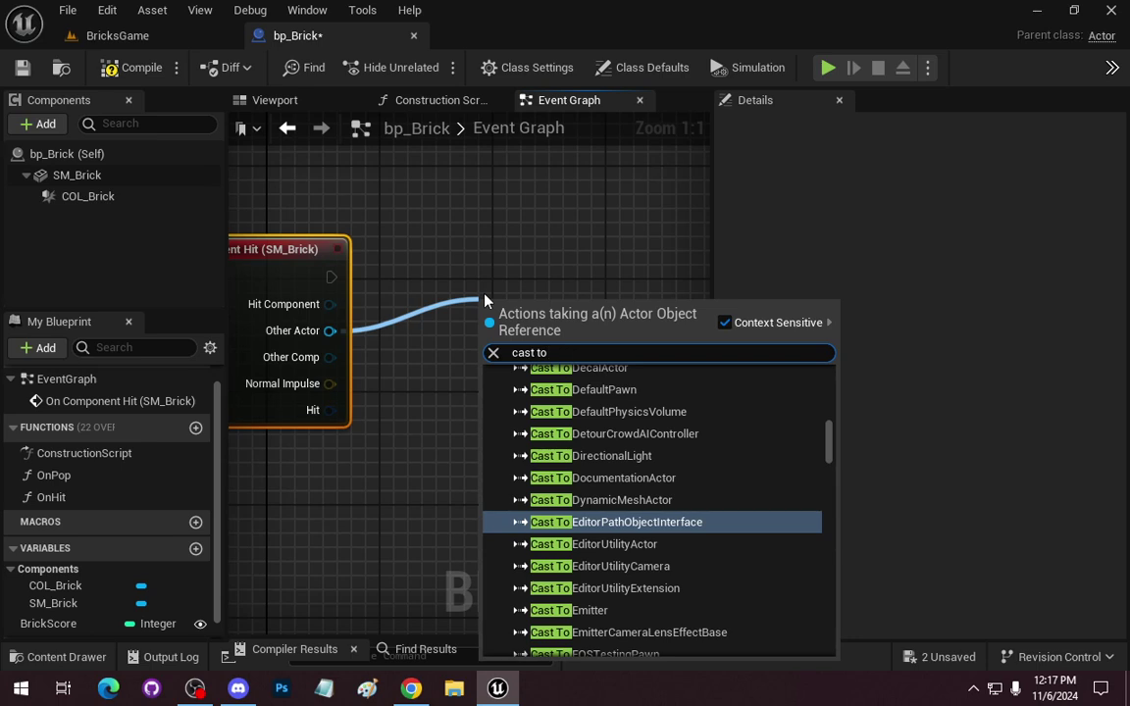
pyautogui.write('bp')
pyautogui.press('Up')
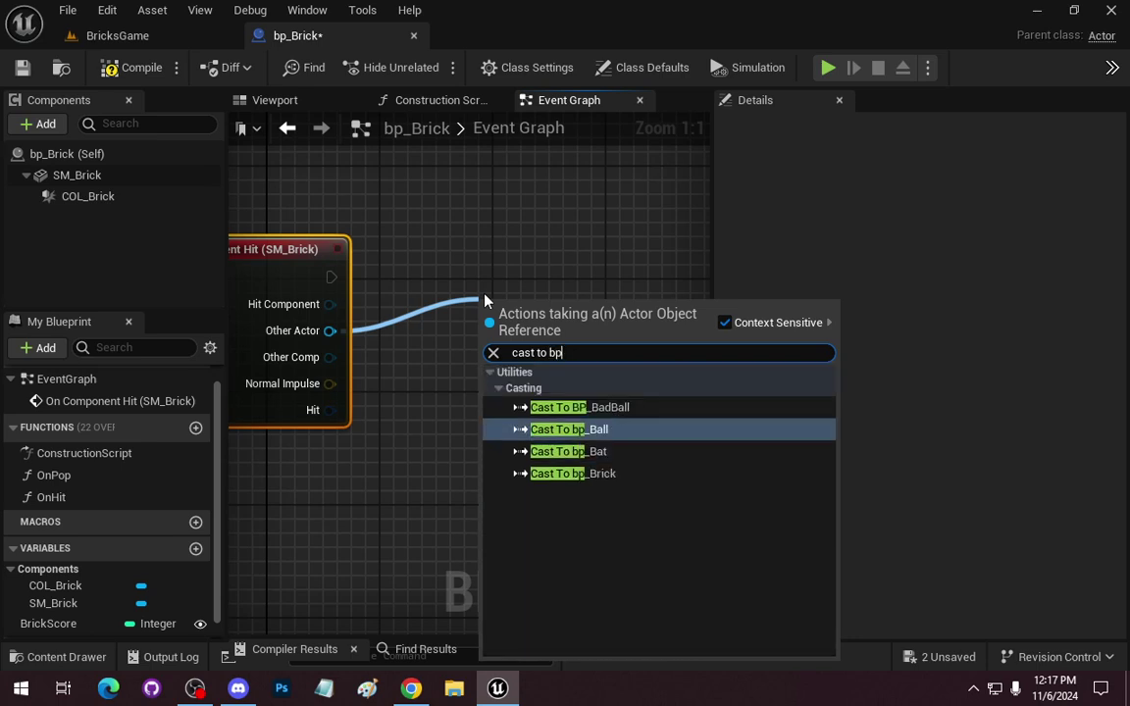
pyautogui.press('Return')
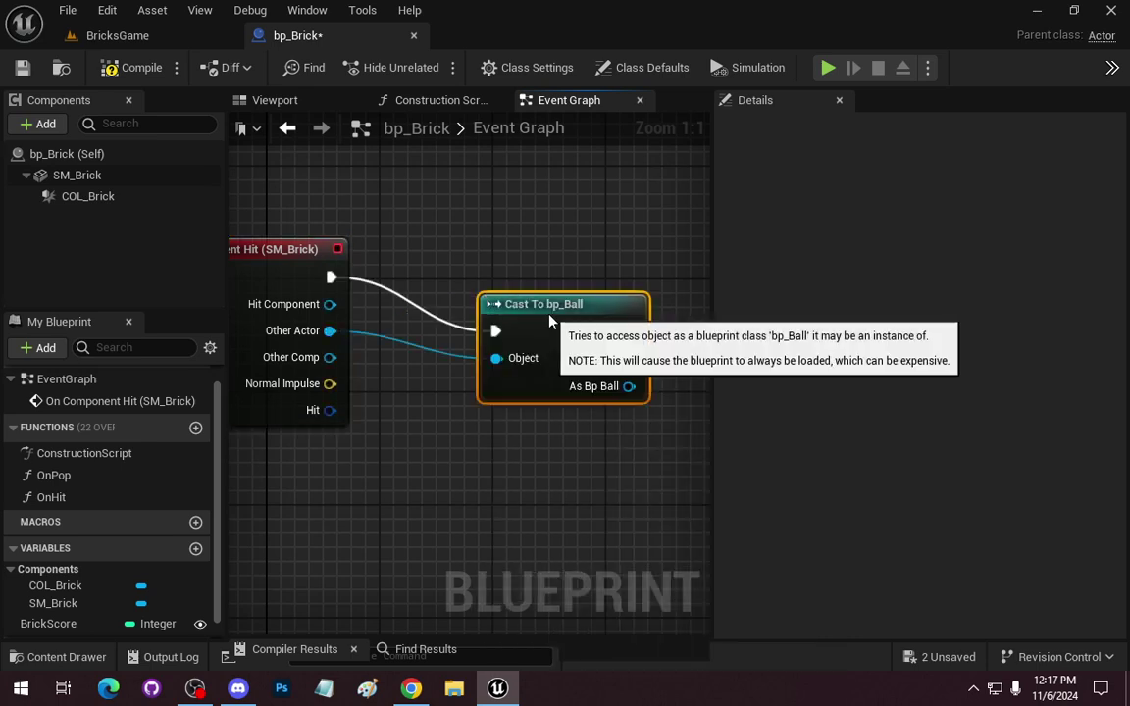
pyautogui.moveTo(485, 295); pyautogui.dragTo(415, 254)
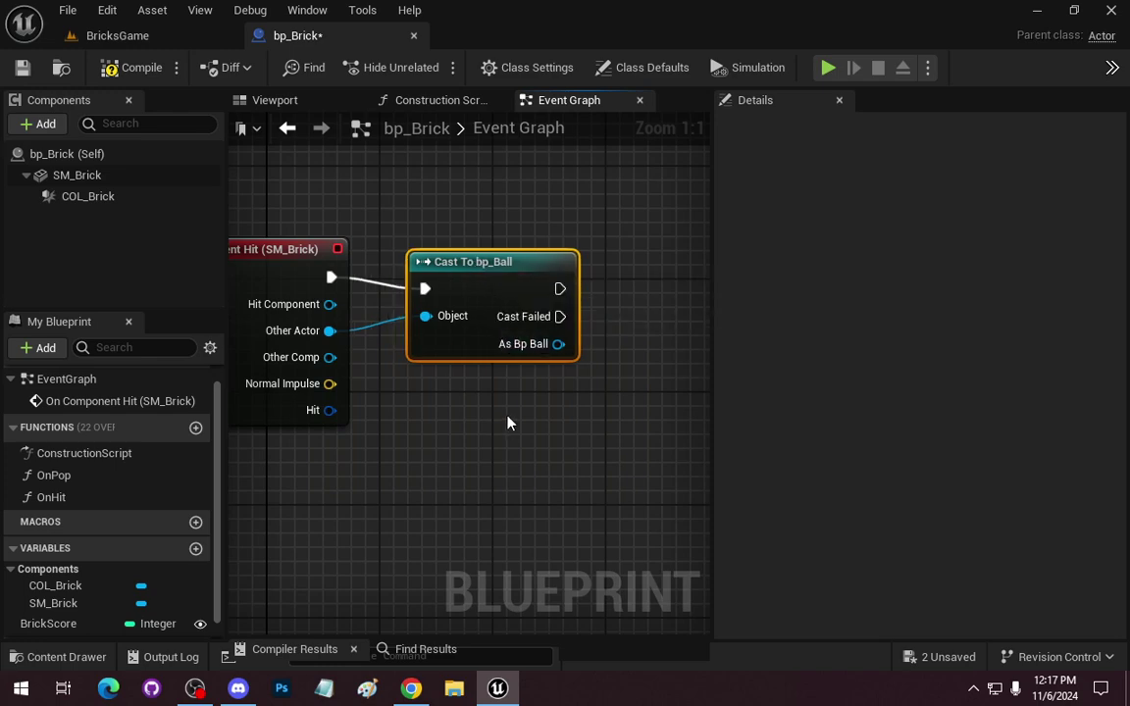
pyautogui.moveTo(541, 449); pyautogui.dragTo(386, 465, button='right')
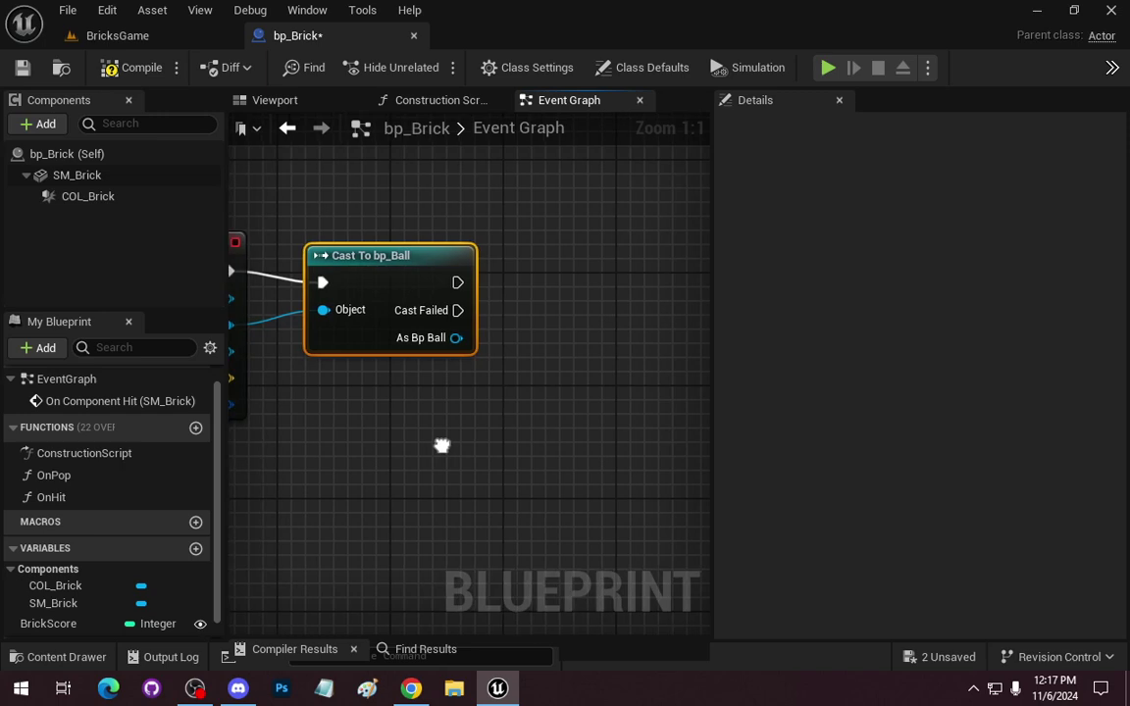
# Call On Hit from the cast's success output, passing As Bp Ball into Ball.
pyautogui.moveTo(51, 497); pyautogui.dragTo(540, 257)
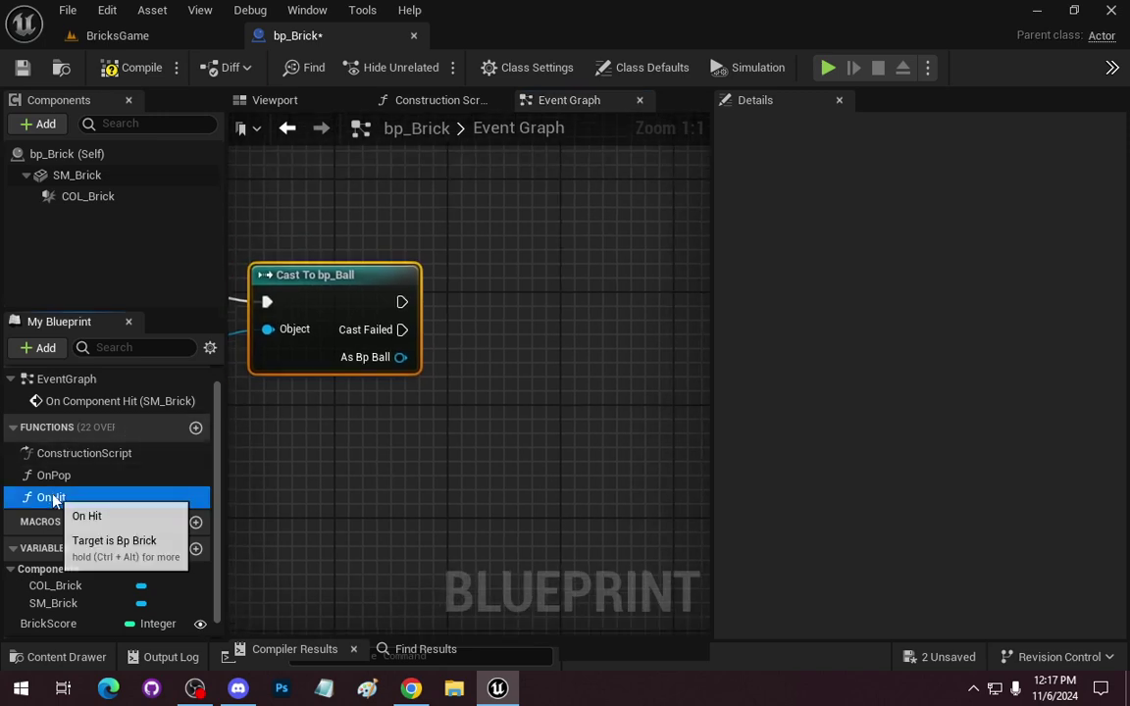
pyautogui.moveTo(403, 302); pyautogui.dragTo(550, 302)
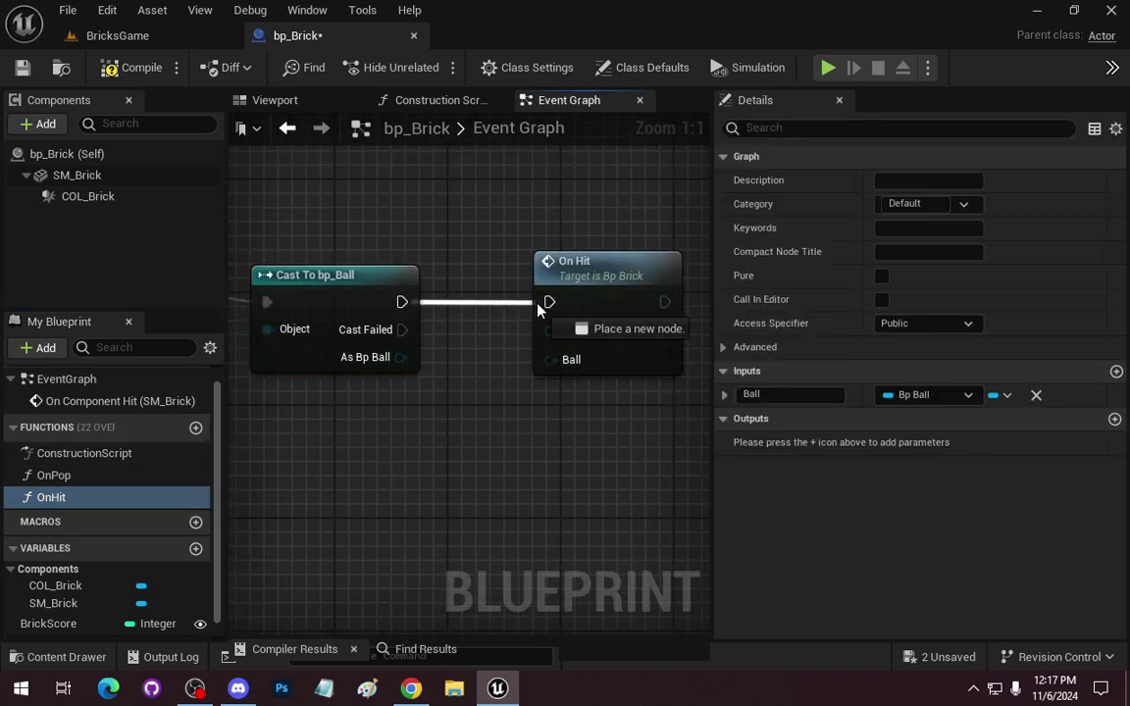
pyautogui.moveTo(401, 357); pyautogui.dragTo(566, 374)
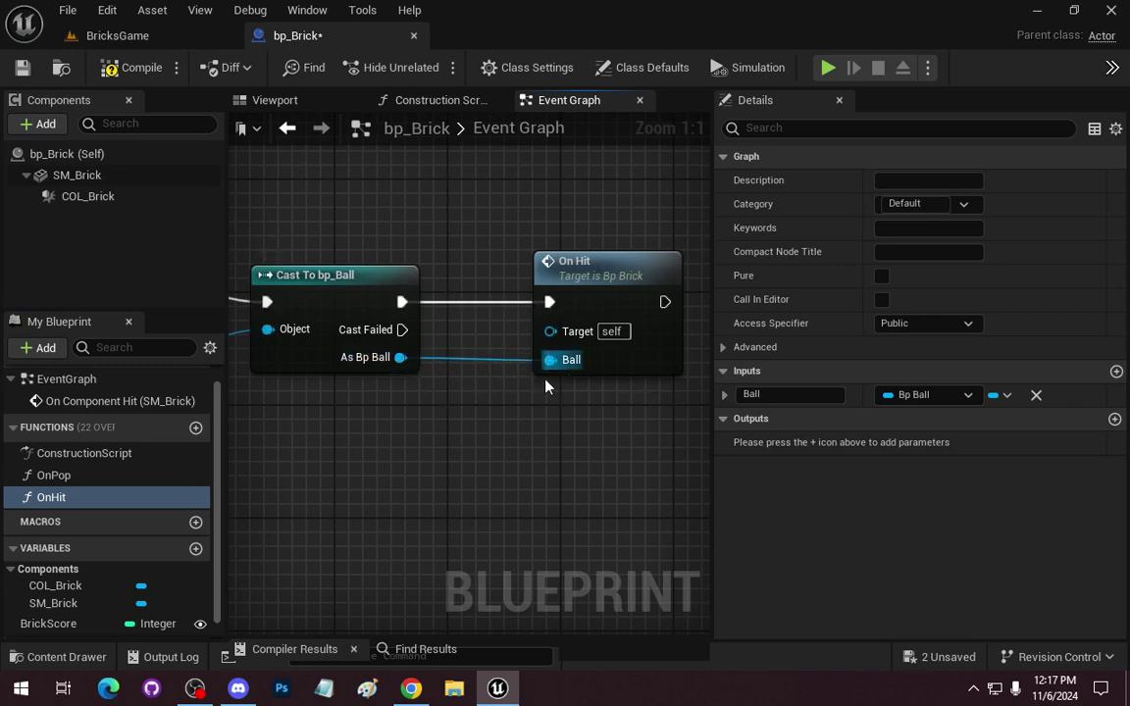
pyautogui.moveTo(561, 284); pyautogui.dragTo(516, 283)
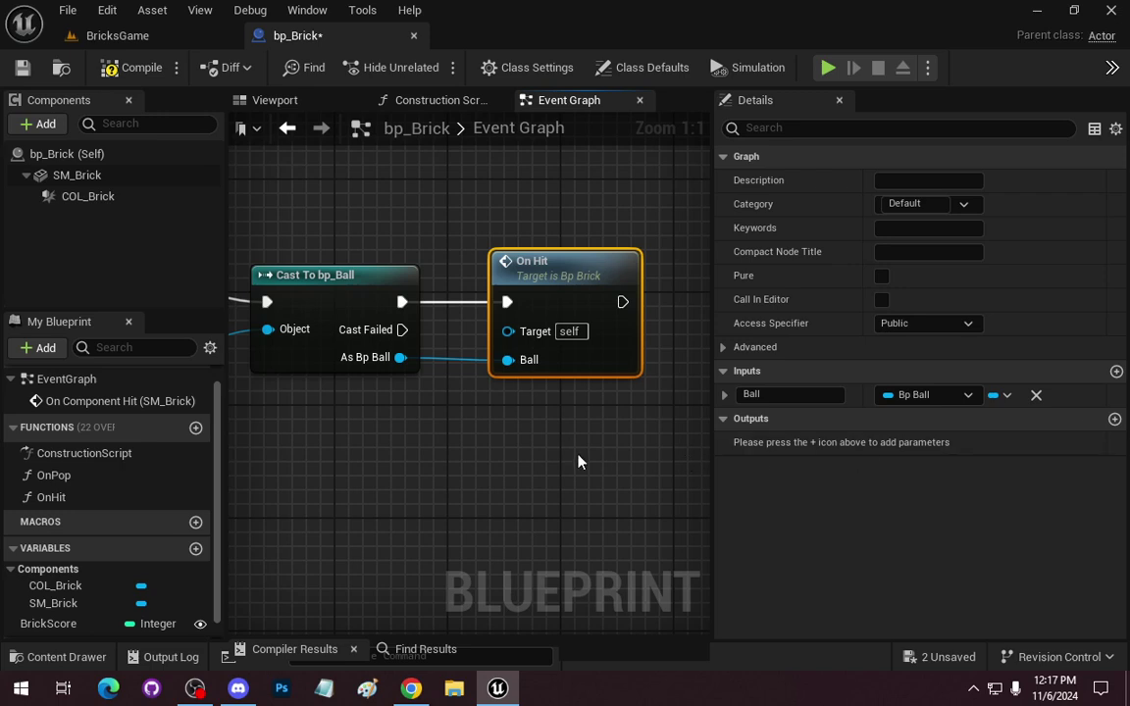
# Compile, save and close the bp_Brick blueprint.
pyautogui.click(142, 71)
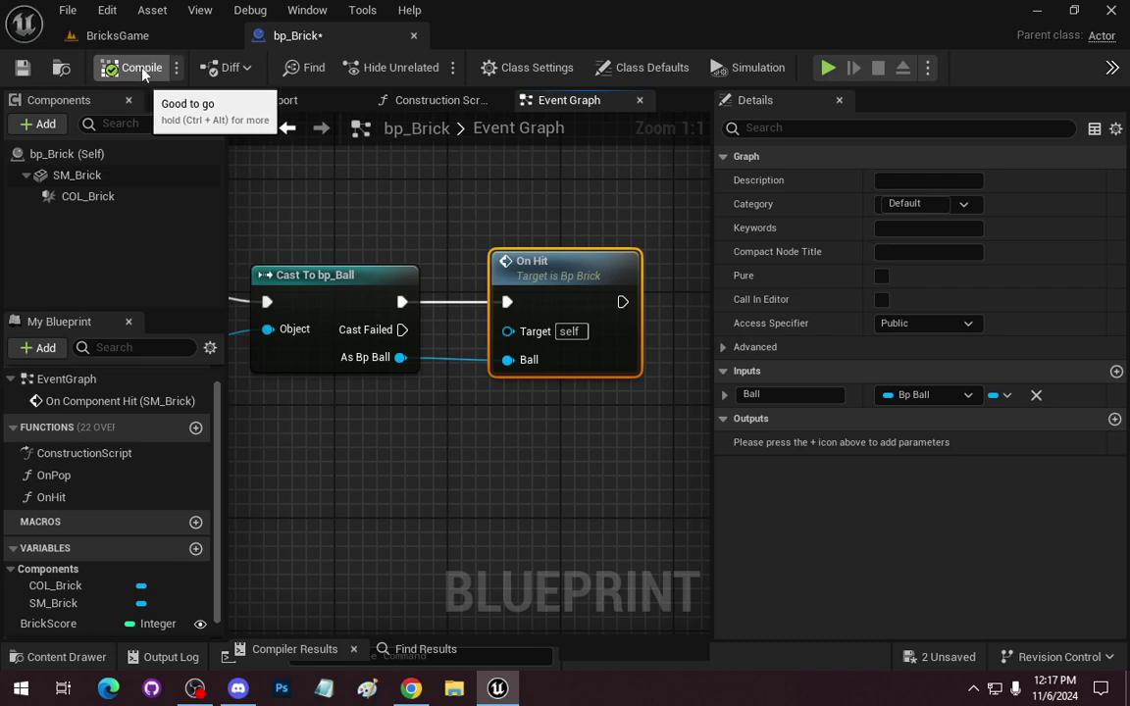
pyautogui.hotkey('ctrl', 's')
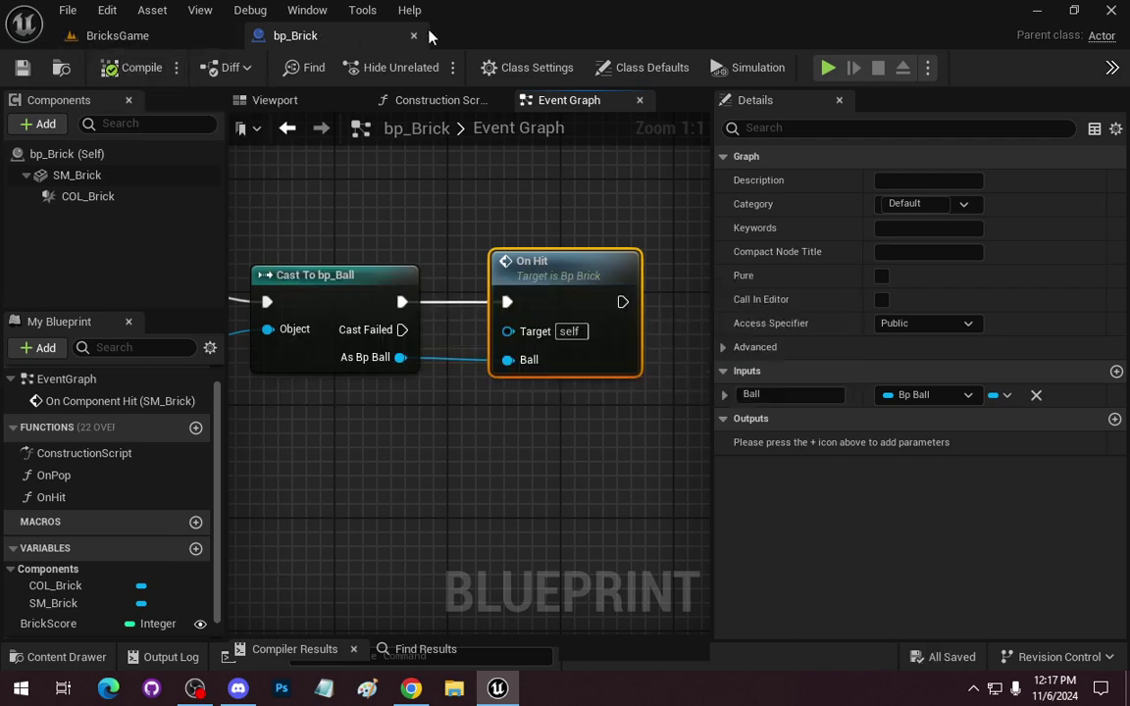
pyautogui.click(413, 36)
pyautogui.moveTo(472, 330); pyautogui.dragTo(2, 475, button='right')
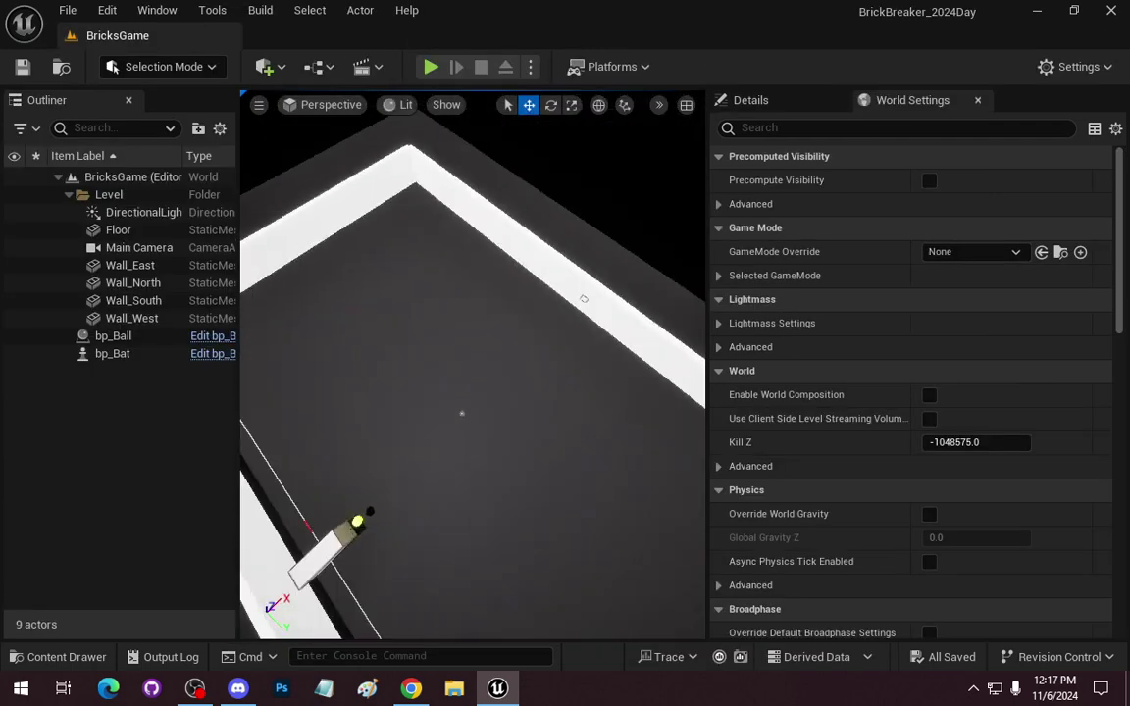
# Drag a bp_Brick actor from the content browser into the level.
pyautogui.click(59, 656)
pyautogui.moveTo(928, 460); pyautogui.dragTo(507, 316)
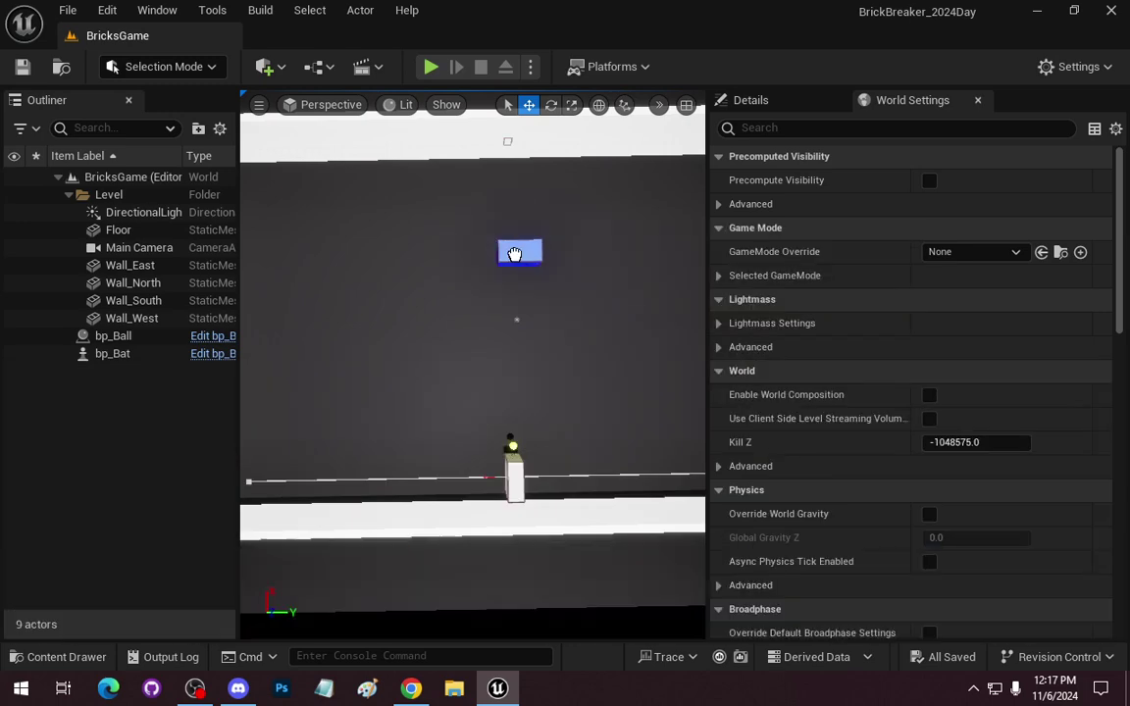
pyautogui.moveTo(476, 407); pyautogui.dragTo(611, 250, button='right')
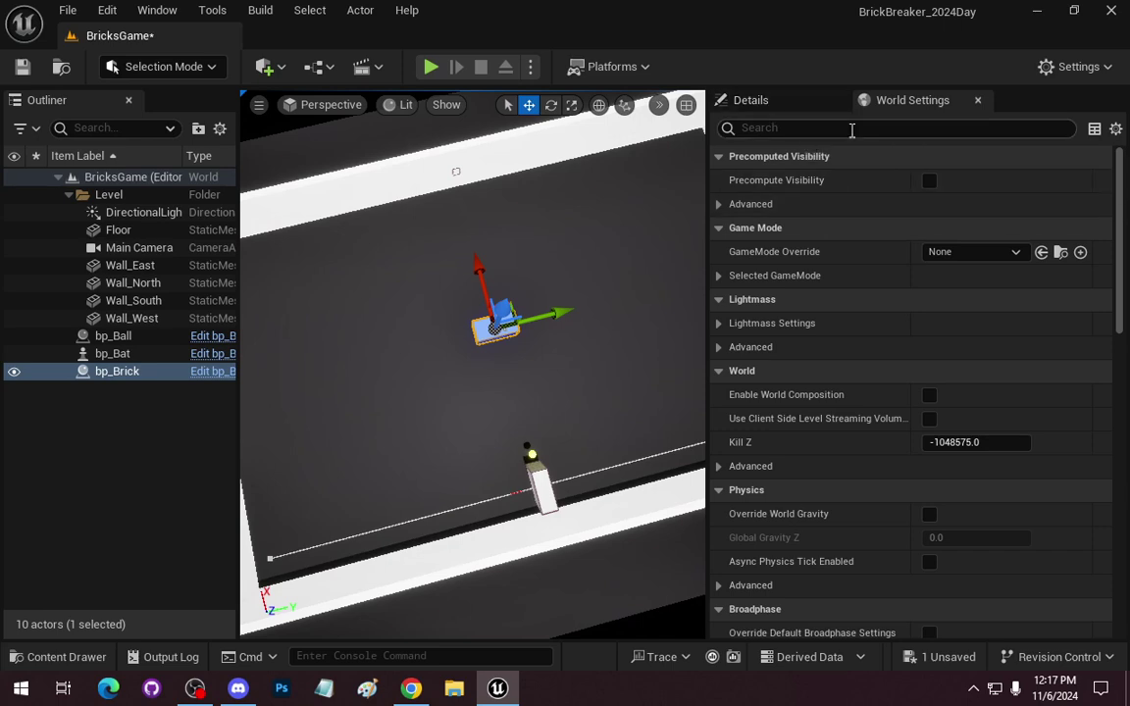
# Set the brick's location to X 200, Y 0, Z 0.
pyautogui.click(775, 104)
pyautogui.click(1071, 336)
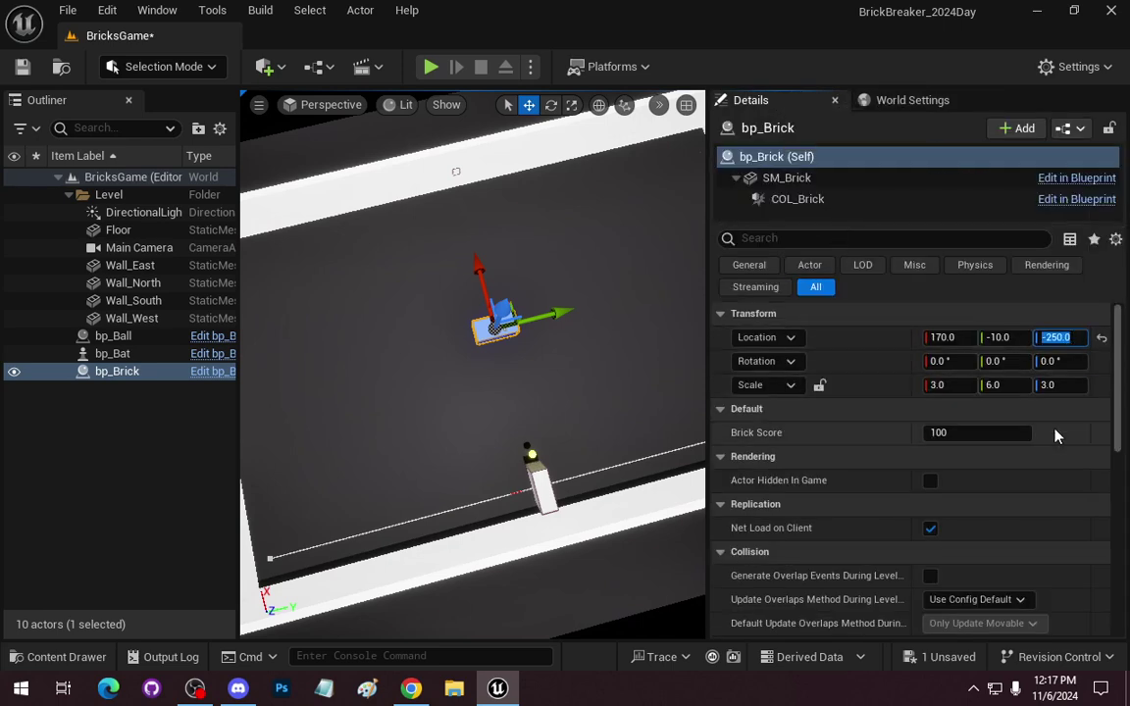
pyautogui.write('0')
pyautogui.press('Return')
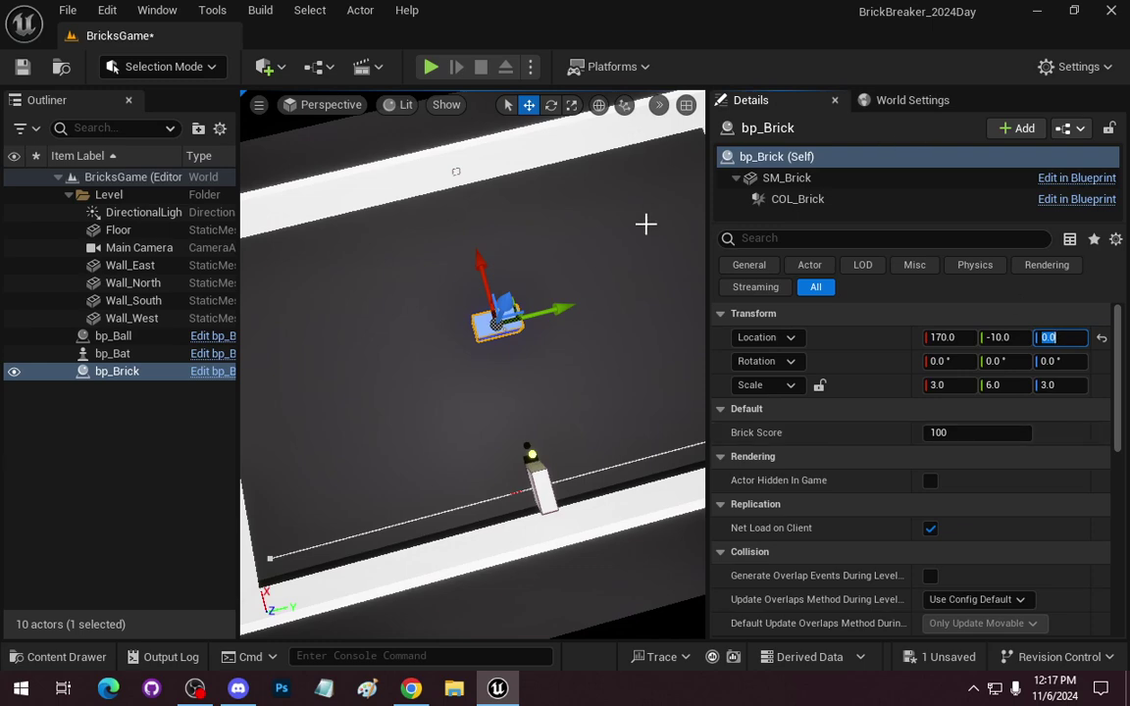
pyautogui.moveTo(645, 225)
pyautogui.mouseDown(button='right')
pyautogui.moveTo(393, 115)
pyautogui.moveTo(454, 269)
pyautogui.moveTo(587, 282)
pyautogui.mouseUp(button='right')
pyautogui.click(1016, 337)
pyautogui.write('0')
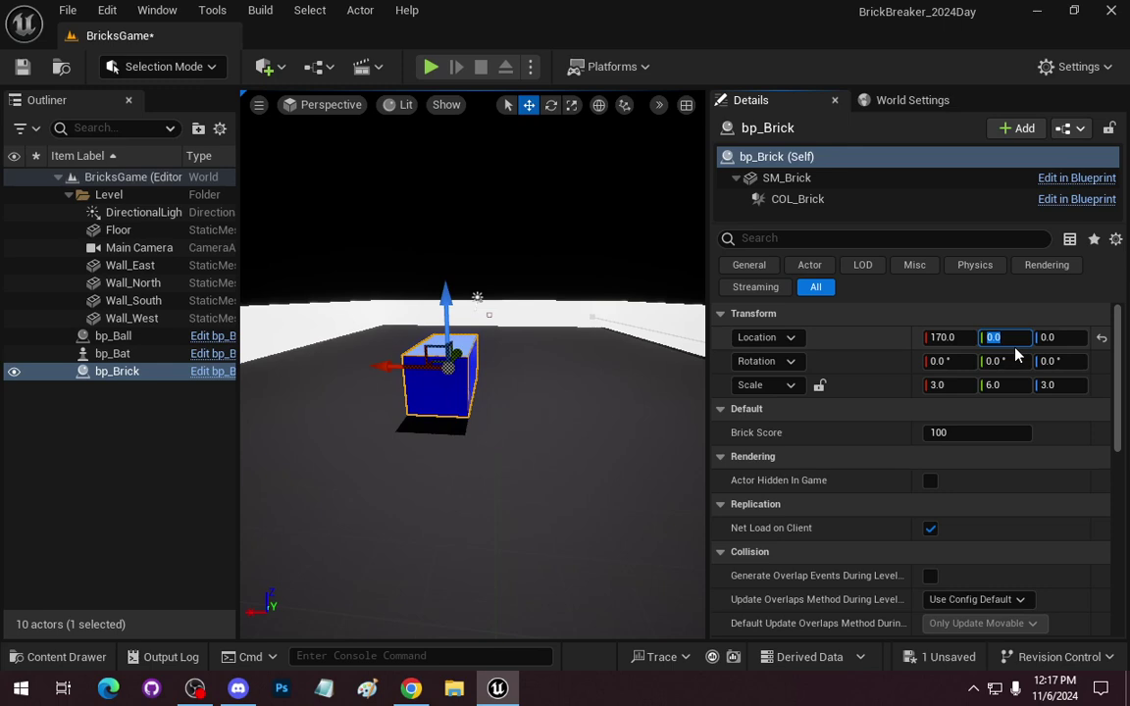
pyautogui.moveTo(679, 440); pyautogui.dragTo(679, 441, button='right')
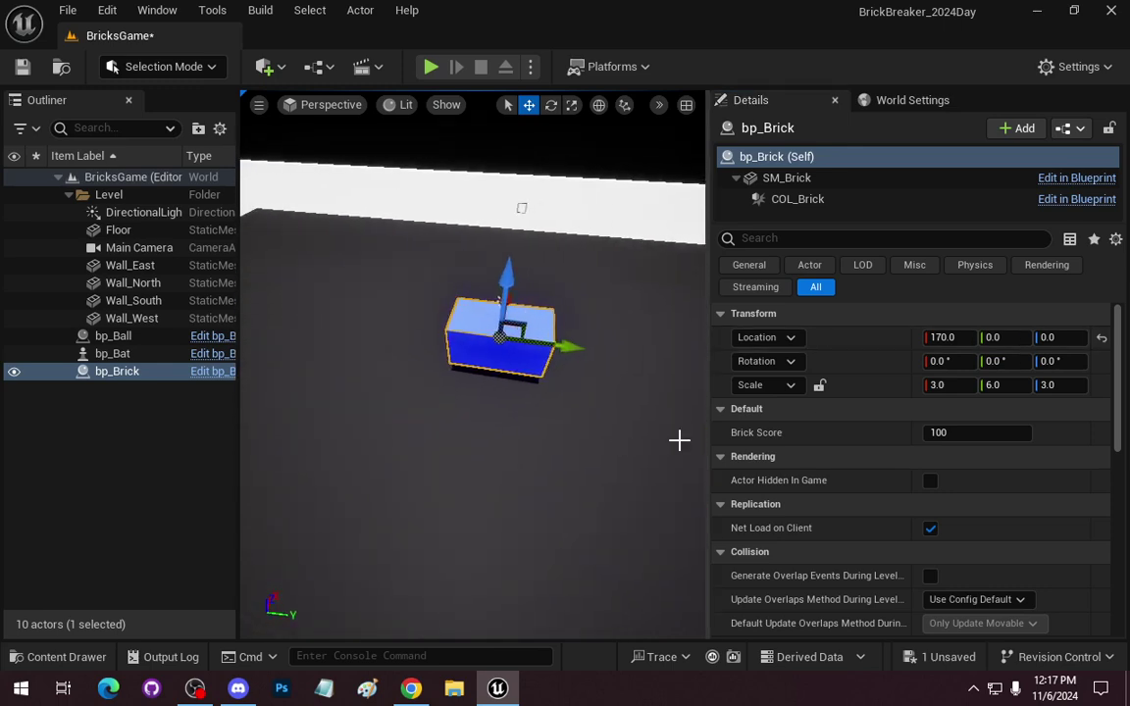
pyautogui.click(966, 336)
pyautogui.write('200')
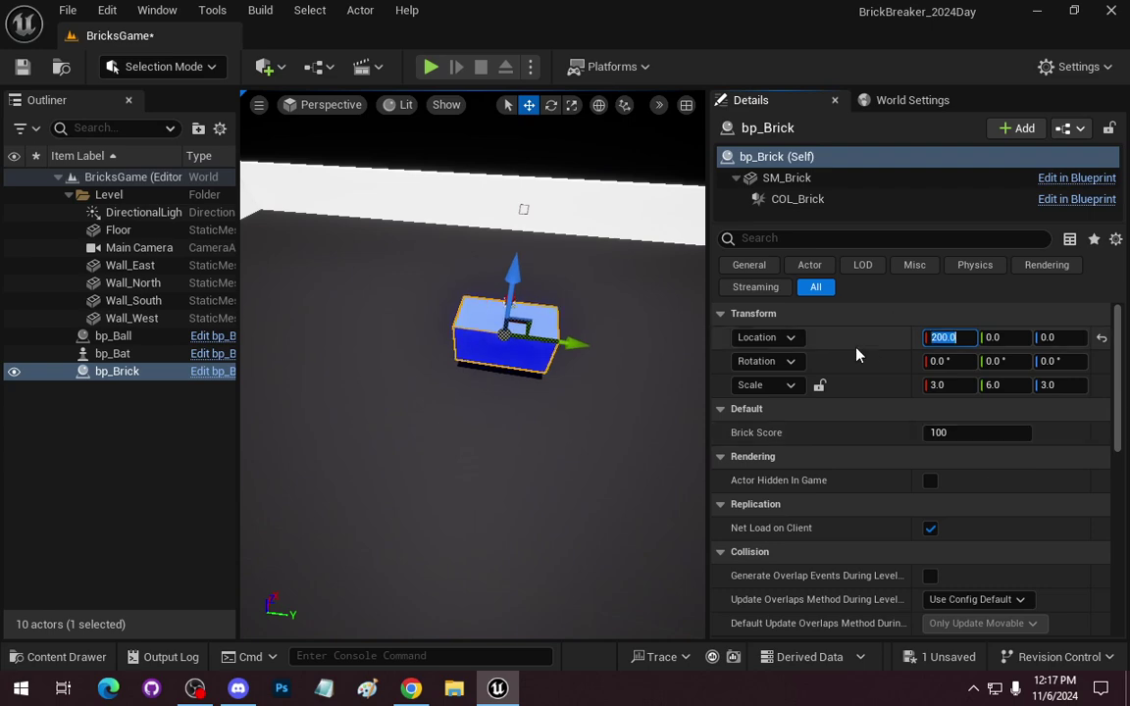
pyautogui.click(123, 410)
pyautogui.click(118, 371)
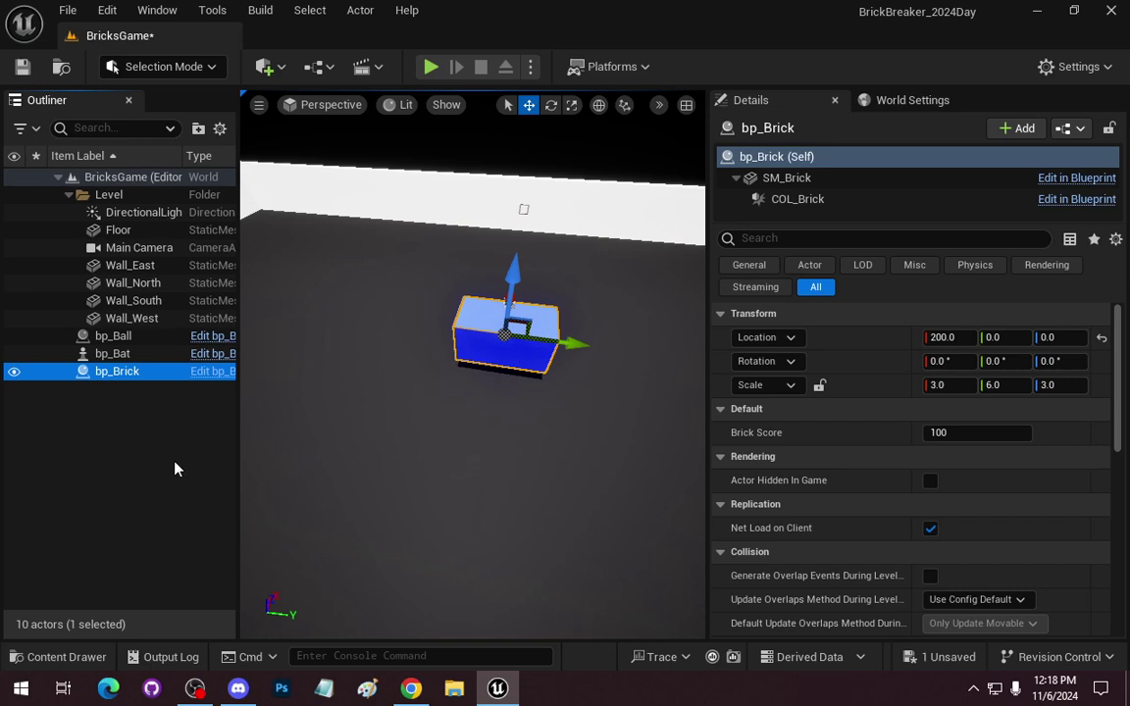
# Duplicate bp_Brick into four copies and set the copies' Y location to 0.
pyautogui.hotkey('ctrl', 'd')
pyautogui.hotkey('ctrl', 'd')
pyautogui.hotkey('ctrl', 'd')
pyautogui.hotkey('ctrl', 'd')
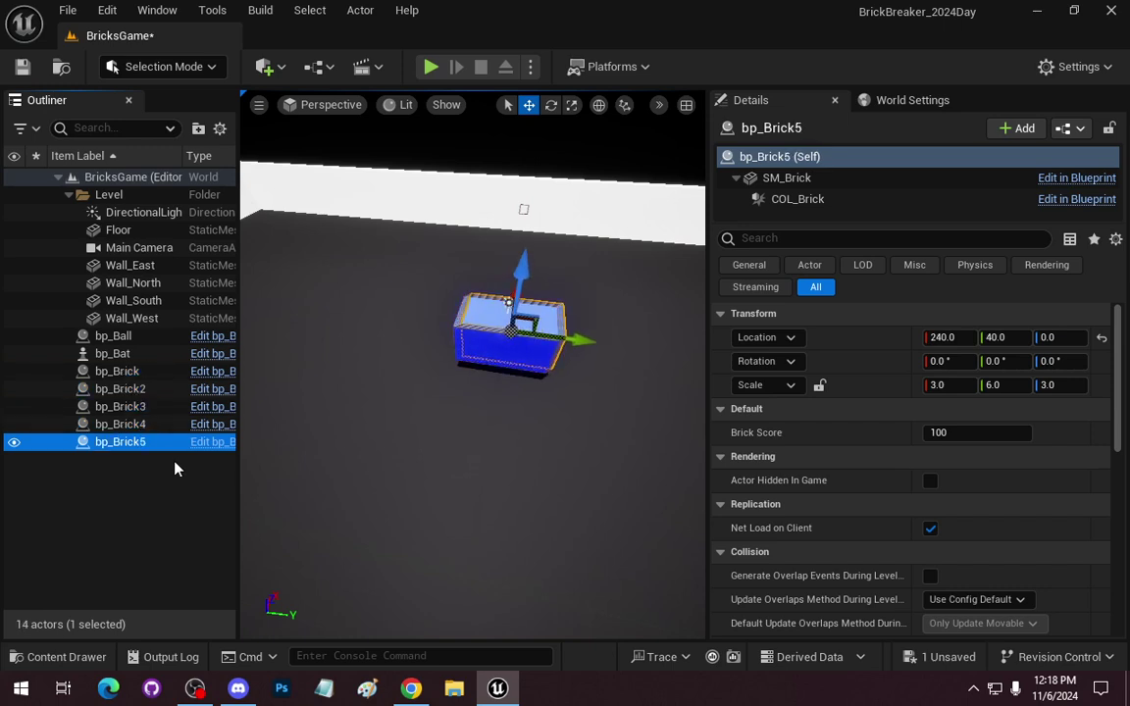
pyautogui.click(120, 389)
pyautogui.keyDown('shift'); pyautogui.click(127, 407); pyautogui.keyUp('shift')
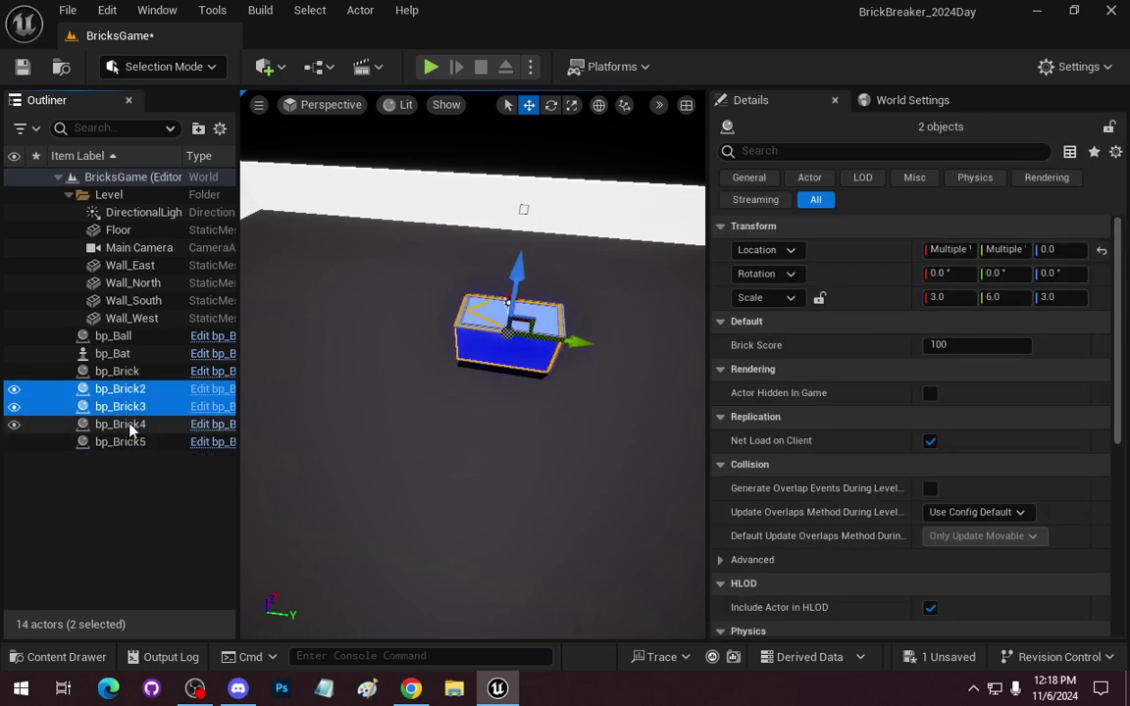
pyautogui.keyDown('shift'); pyautogui.click(120, 442); pyautogui.keyUp('shift')
pyautogui.click(1011, 249)
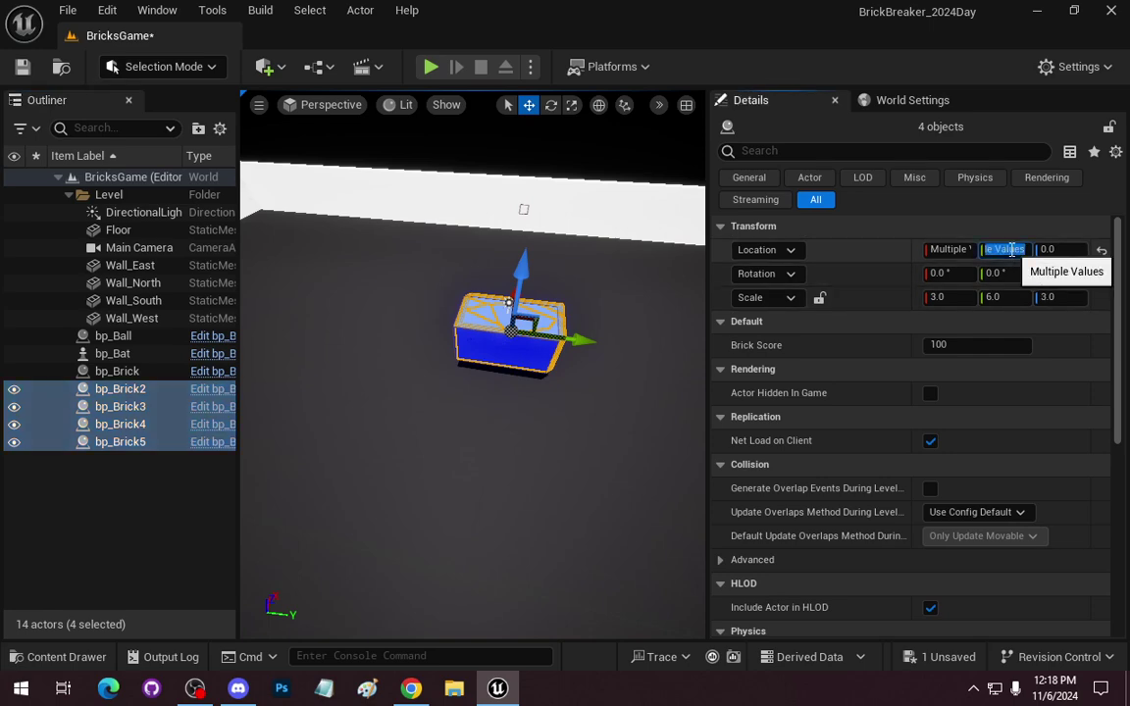
pyautogui.write('0')
pyautogui.press('Return')
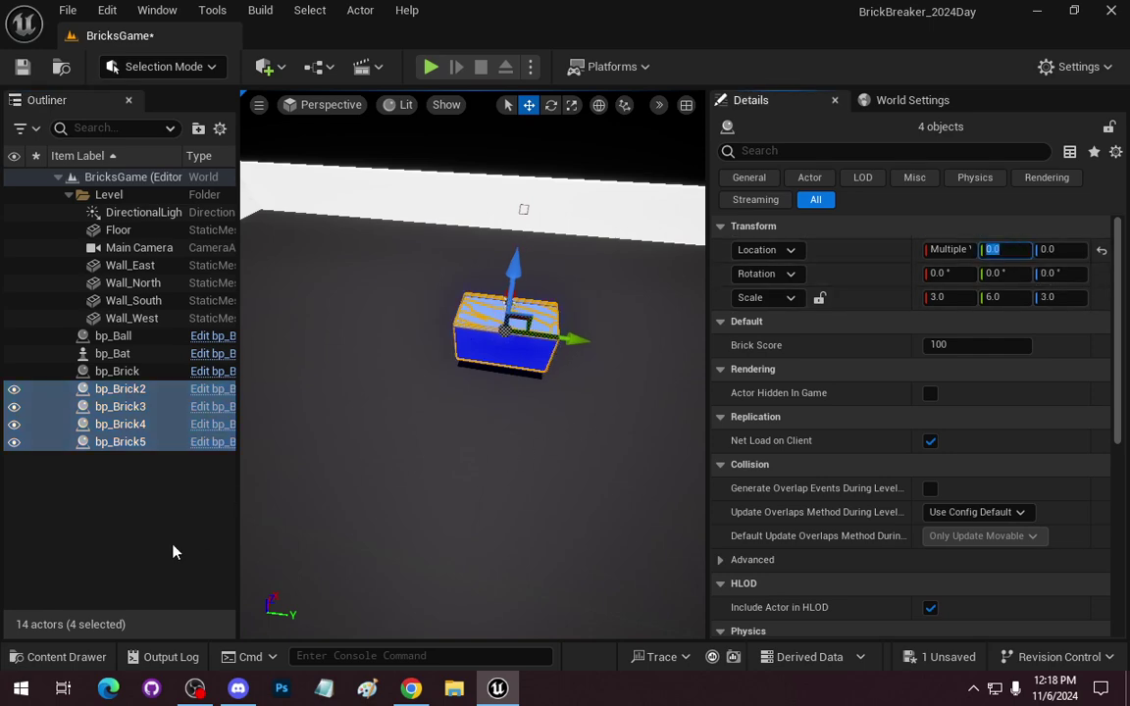
pyautogui.click(173, 552)
pyautogui.click(143, 372)
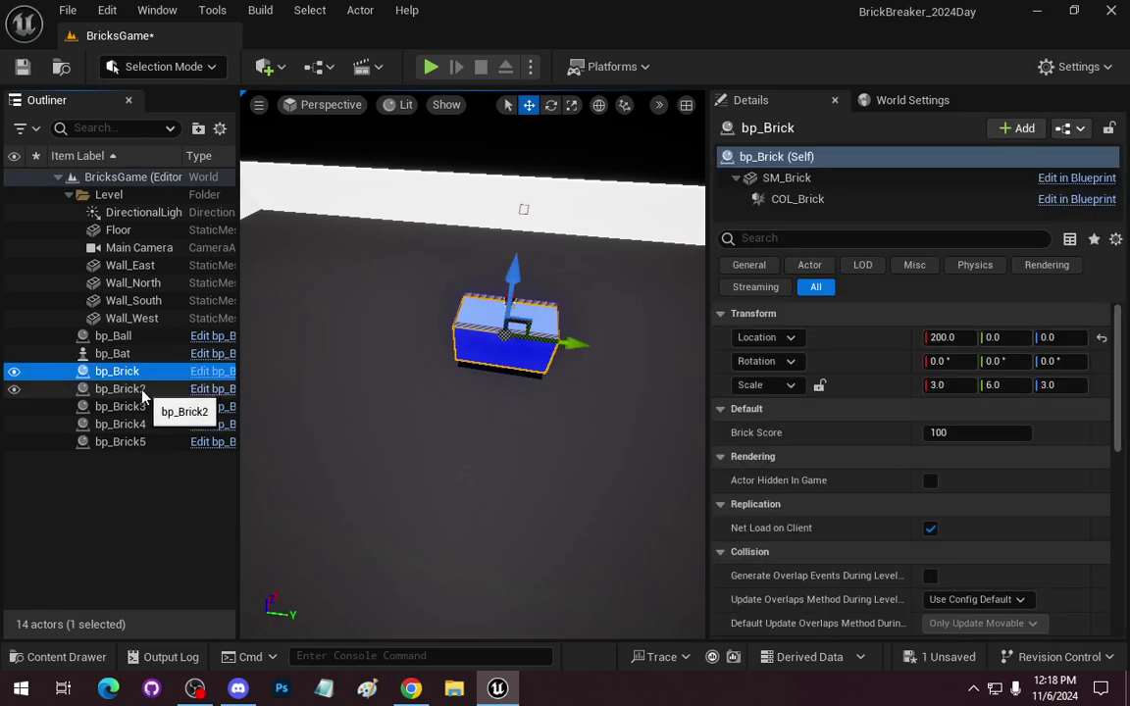
# Set Location X of bp_Brick2 through bp_Brick5 to 200.
pyautogui.click(149, 388)
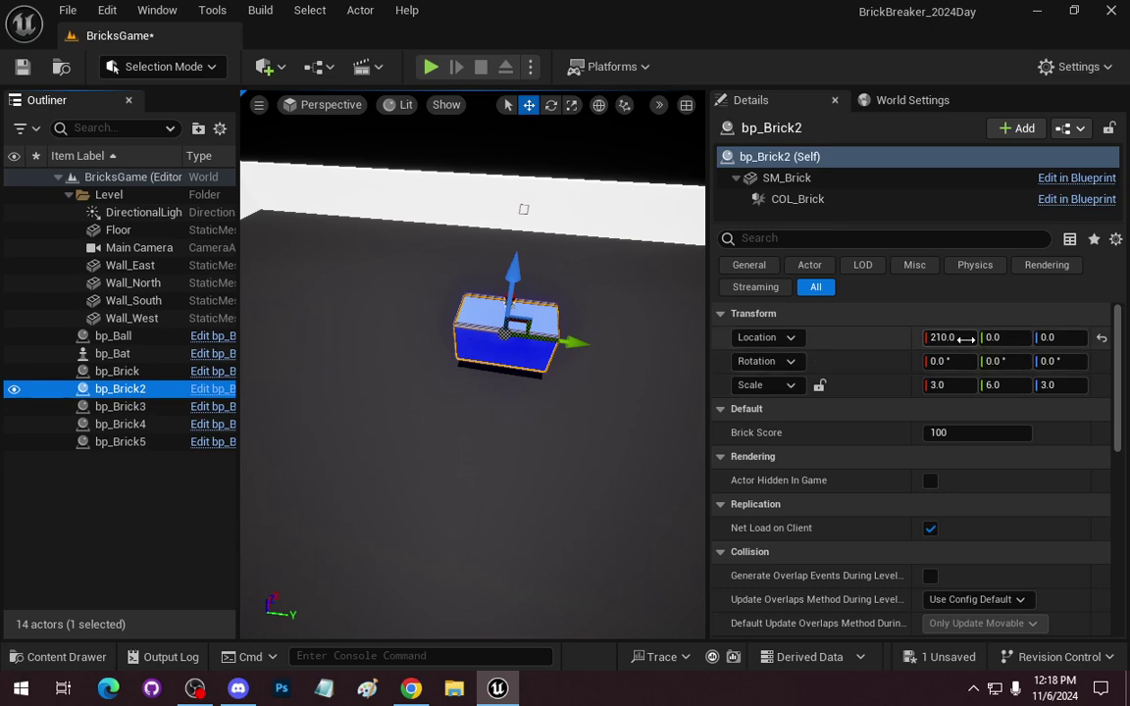
pyautogui.keyDown('ctrl'); pyautogui.click(119, 406); pyautogui.keyUp('ctrl')
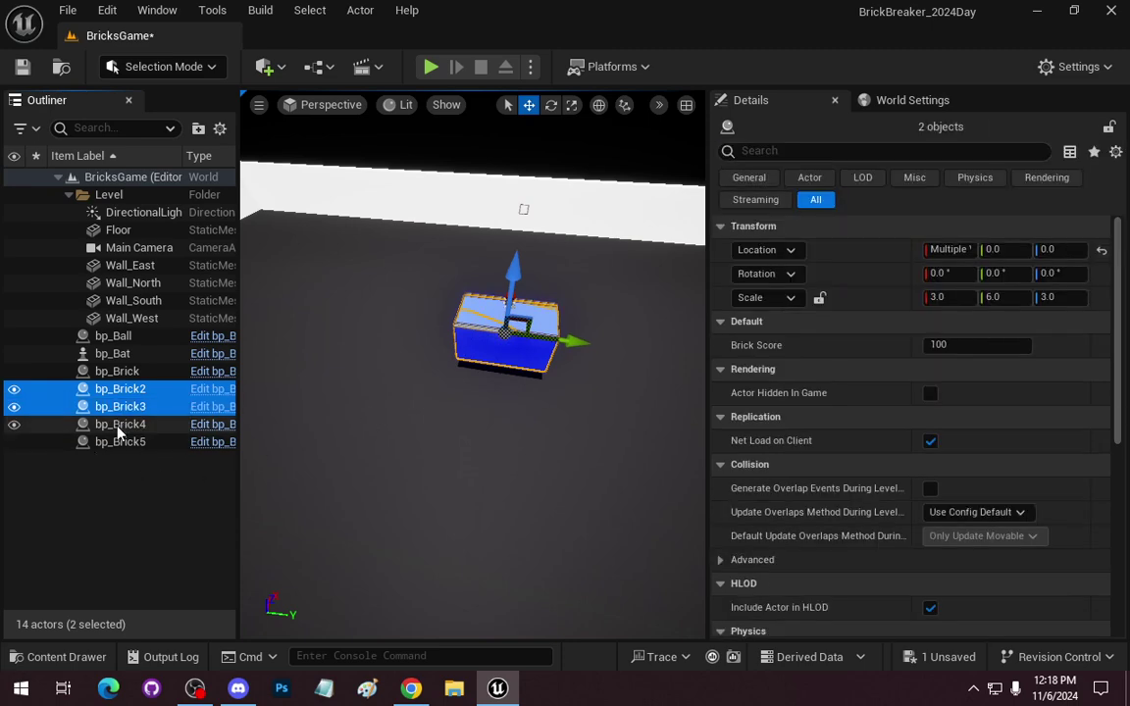
pyautogui.keyDown('ctrl'); pyautogui.click(120, 424); pyautogui.keyUp('ctrl')
pyautogui.keyDown('ctrl'); pyautogui.click(122, 442); pyautogui.keyUp('ctrl')
pyautogui.click(954, 251)
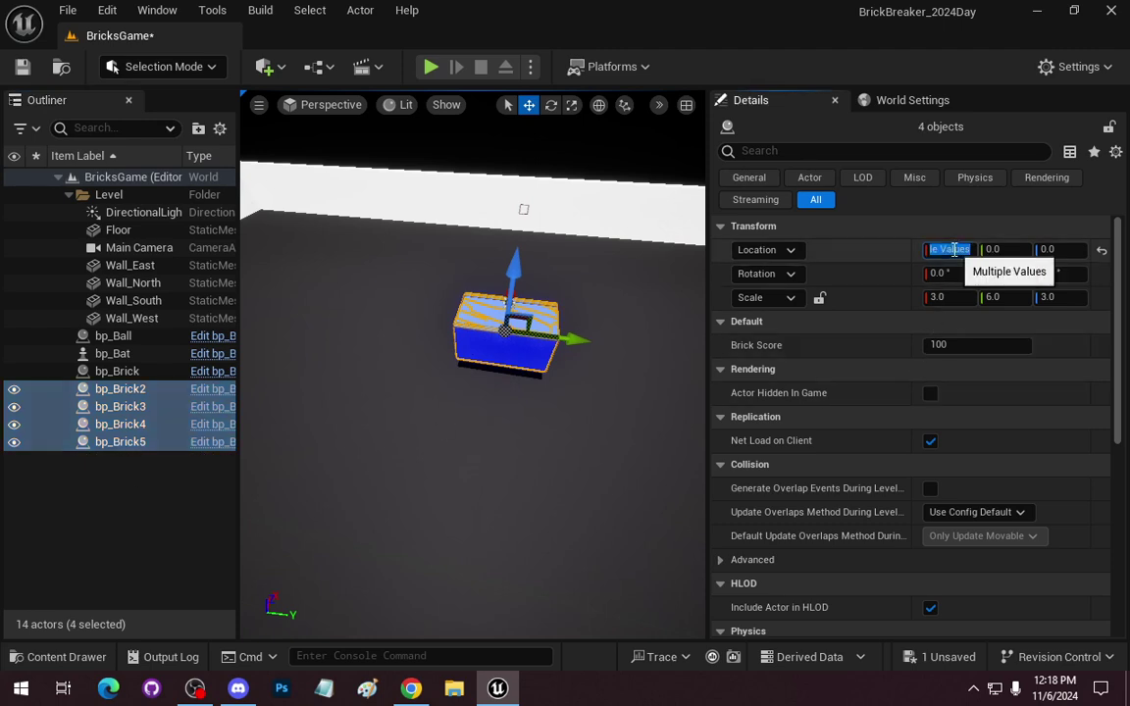
pyautogui.write('200')
pyautogui.press('Return')
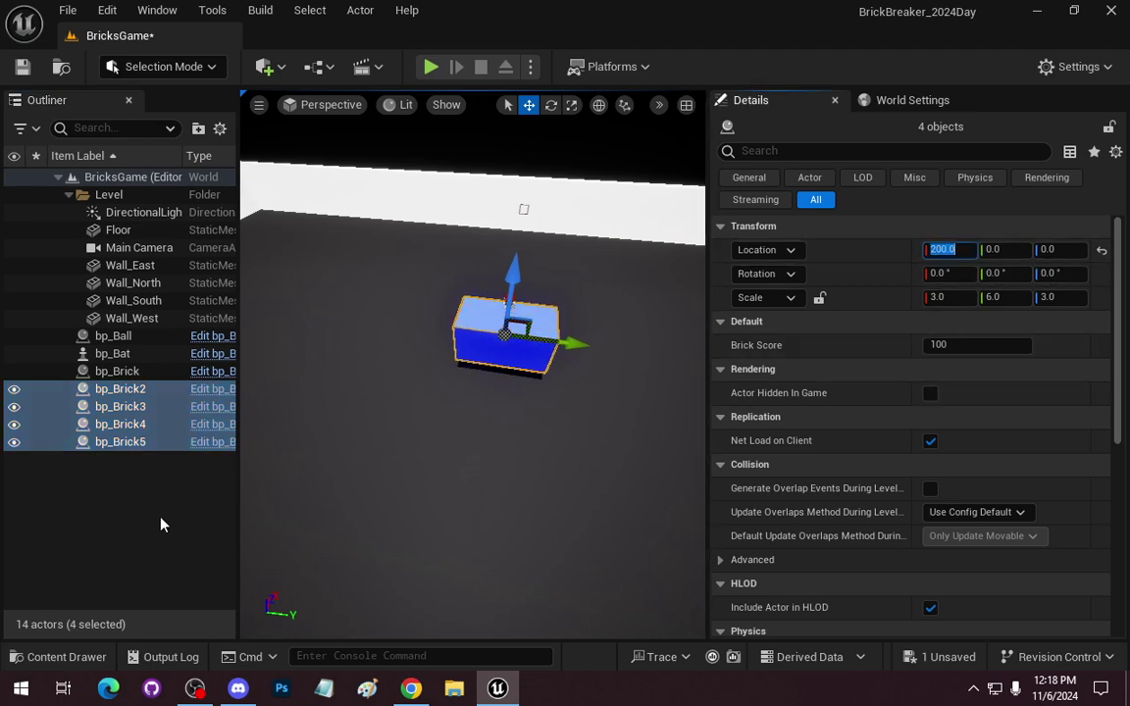
pyautogui.click(156, 520)
# Move bp_Brick2 to Y 700 and bp_Brick3 to Y -700.
pyautogui.click(498, 344)
pyautogui.moveTo(570, 346); pyautogui.dragTo(693, 358)
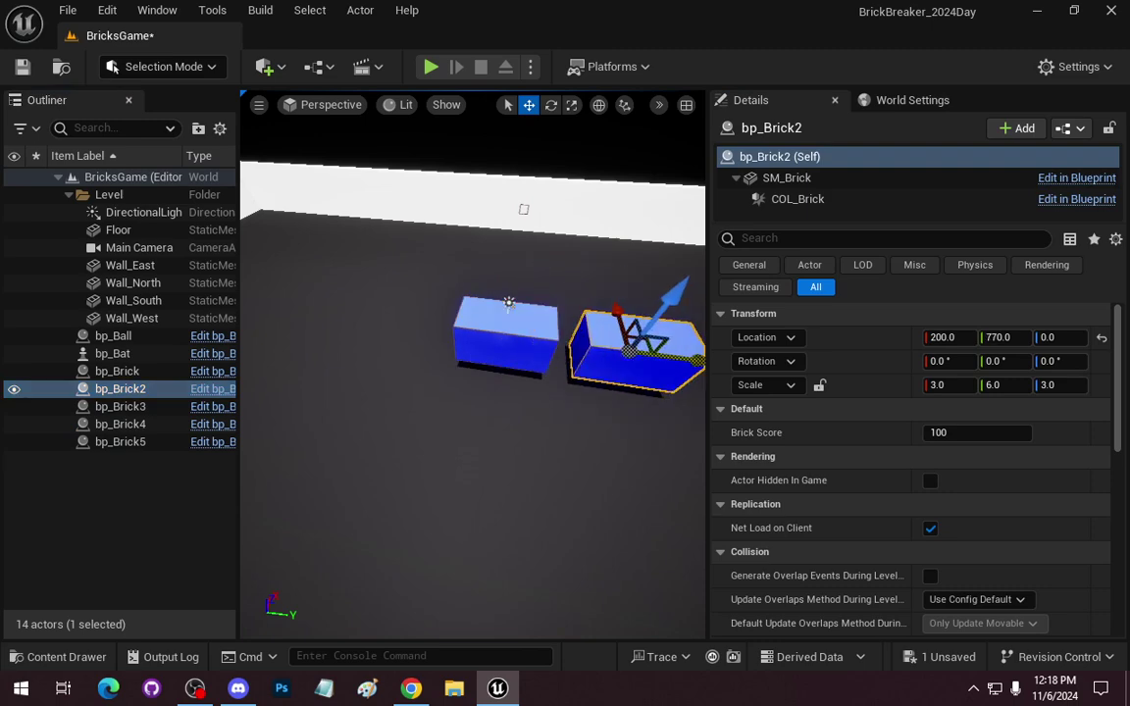
pyautogui.click(998, 336)
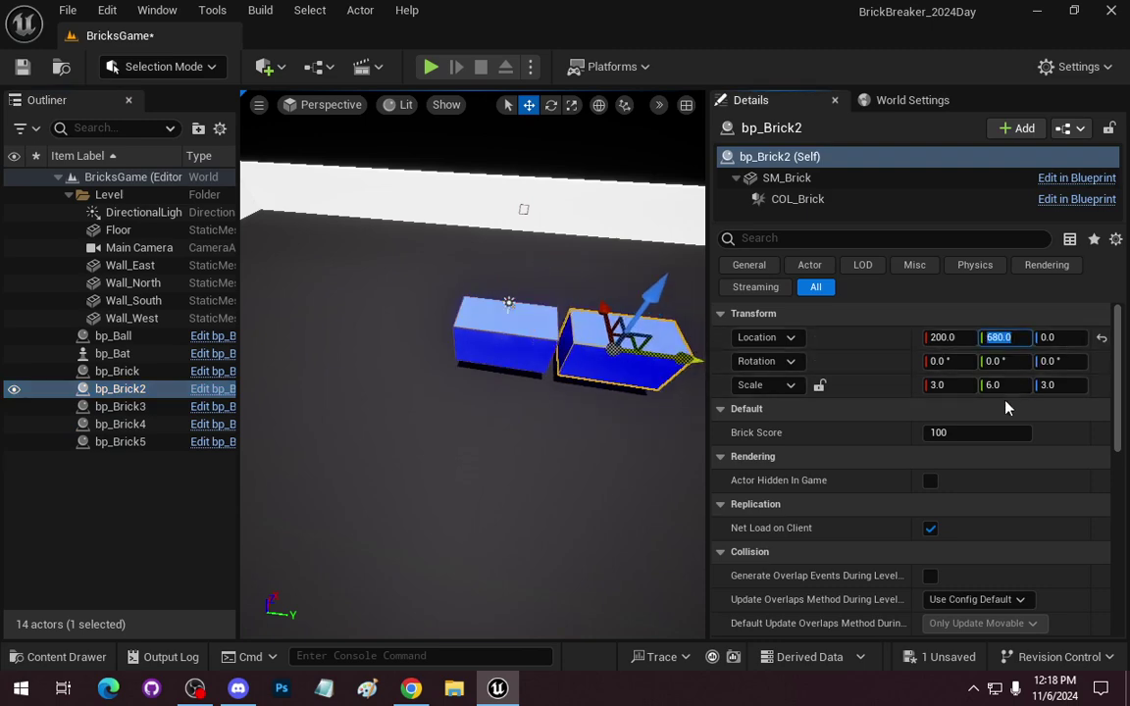
pyautogui.write('700')
pyautogui.press('Return')
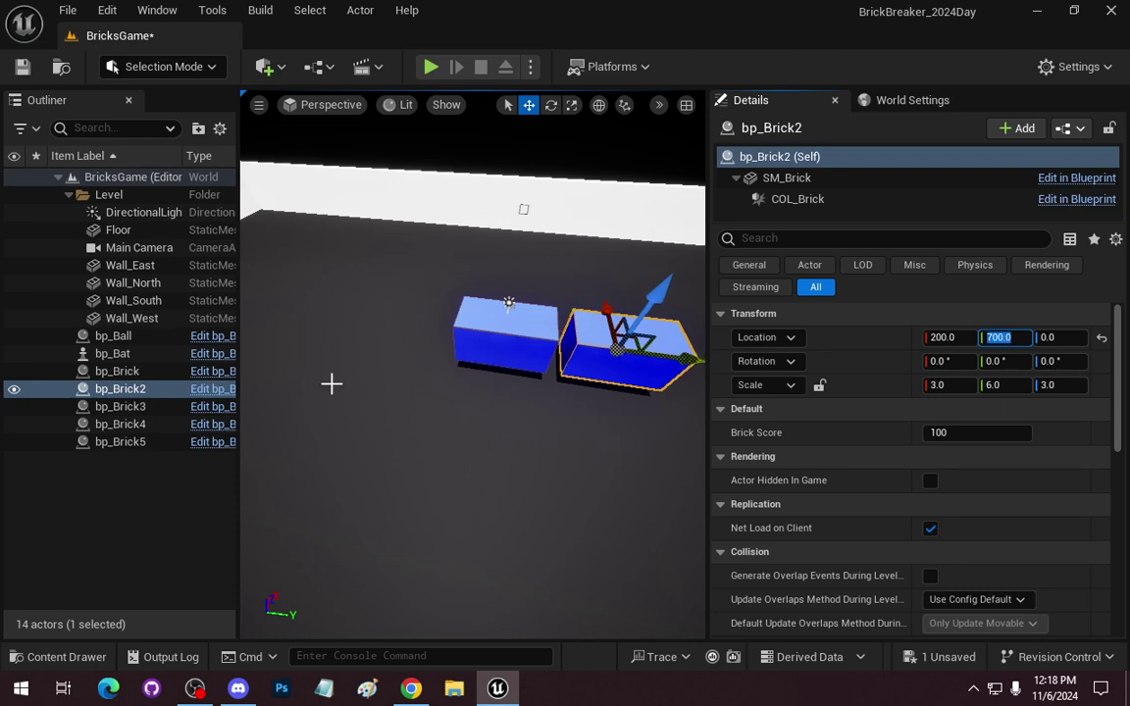
pyautogui.click(137, 407)
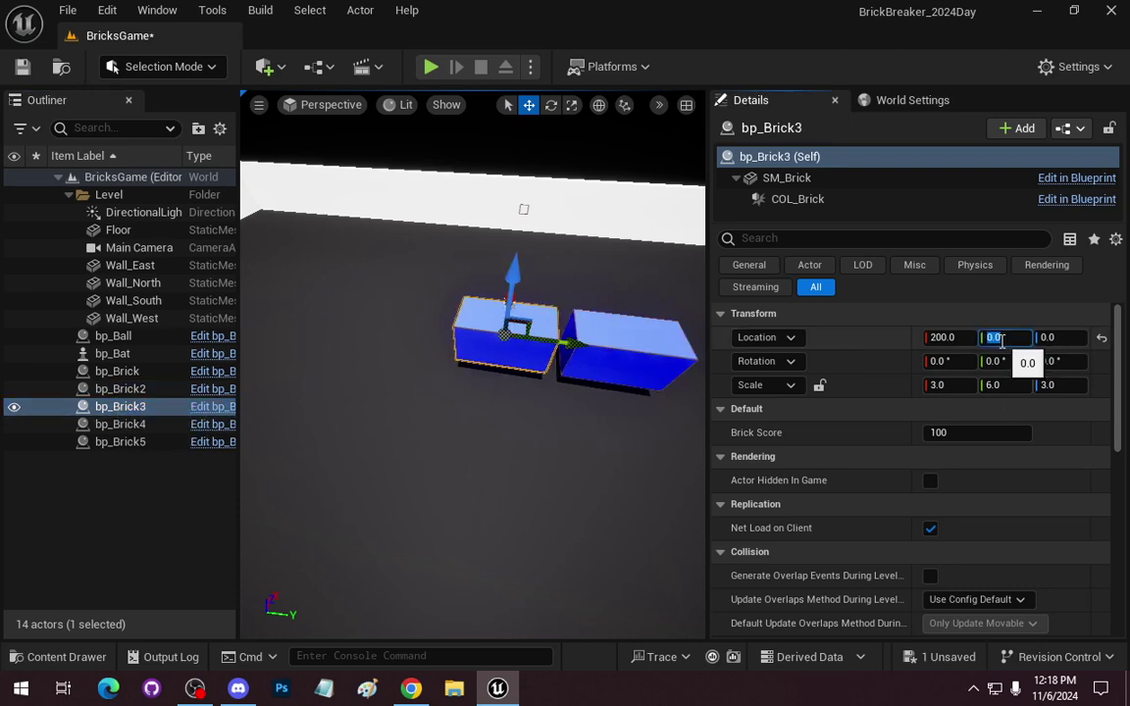
pyautogui.write('-70')
pyautogui.press('Return')
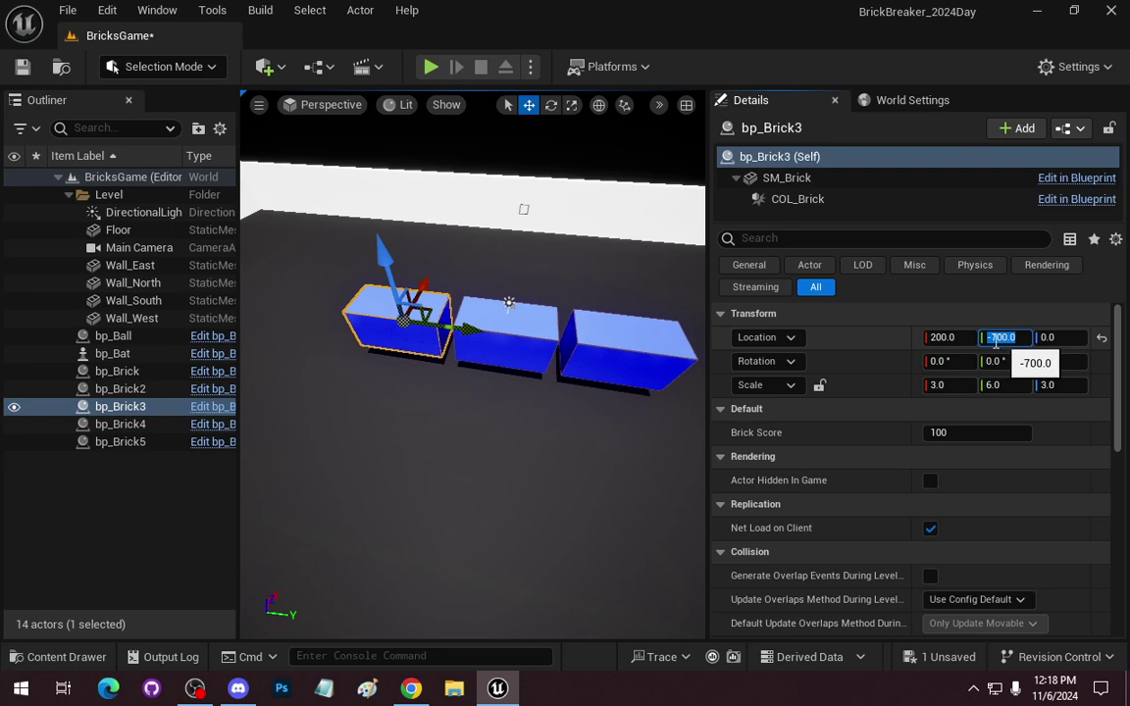
# Move bp_Brick4 to Y 1400 and bp_Brick5 to Y -1400.
pyautogui.click(119, 424)
pyautogui.click(996, 338)
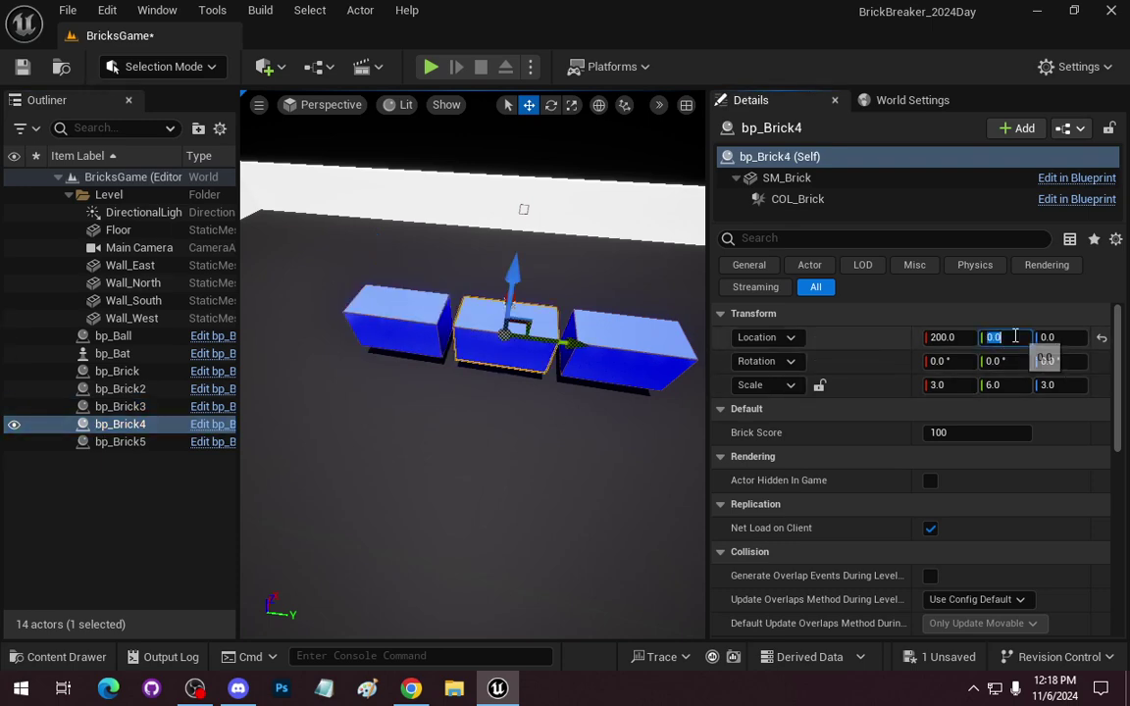
pyautogui.write('1400')
pyautogui.press('Return')
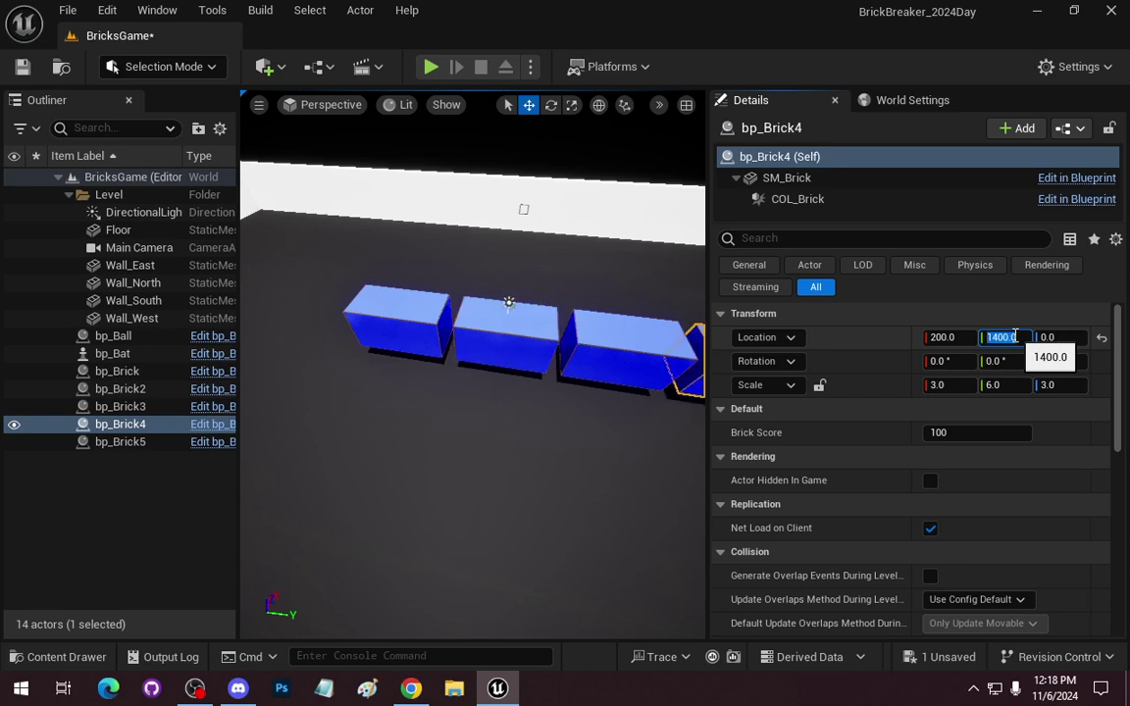
pyautogui.moveTo(512, 302)
pyautogui.mouseDown(button='middle')
pyautogui.moveTo(363, 295)
pyautogui.moveTo(493, 447)
pyautogui.mouseUp(button='middle')
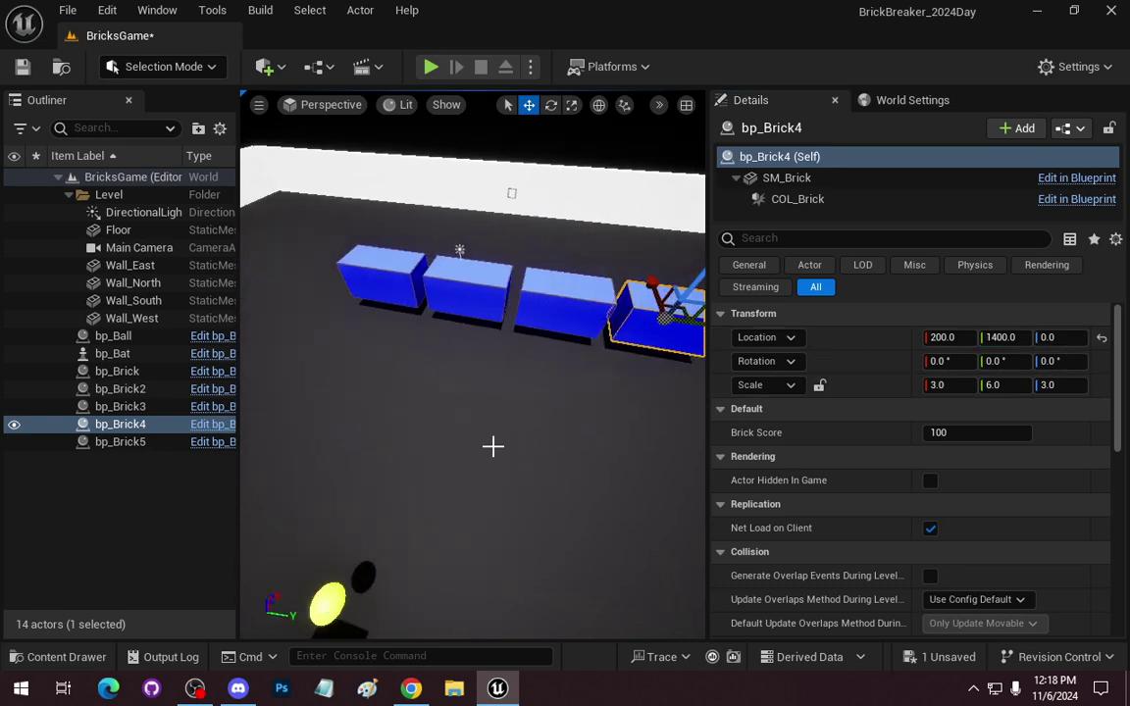
pyautogui.click(119, 442)
pyautogui.click(1013, 337)
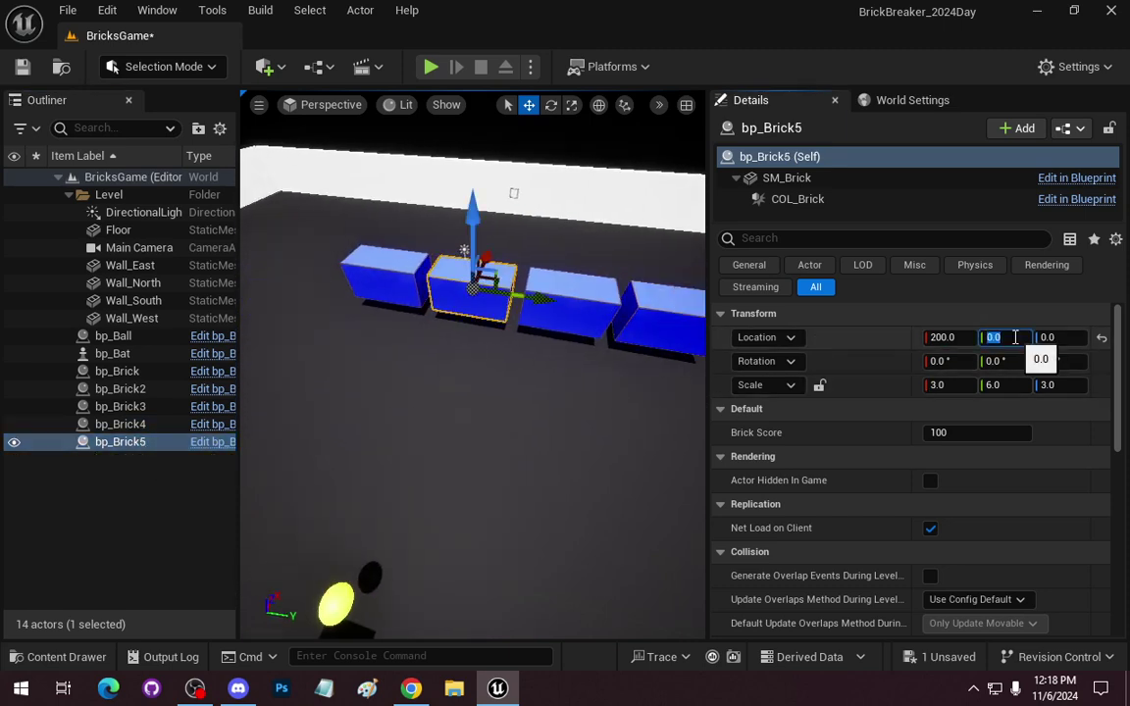
pyautogui.write('-1400')
pyautogui.press('Return')
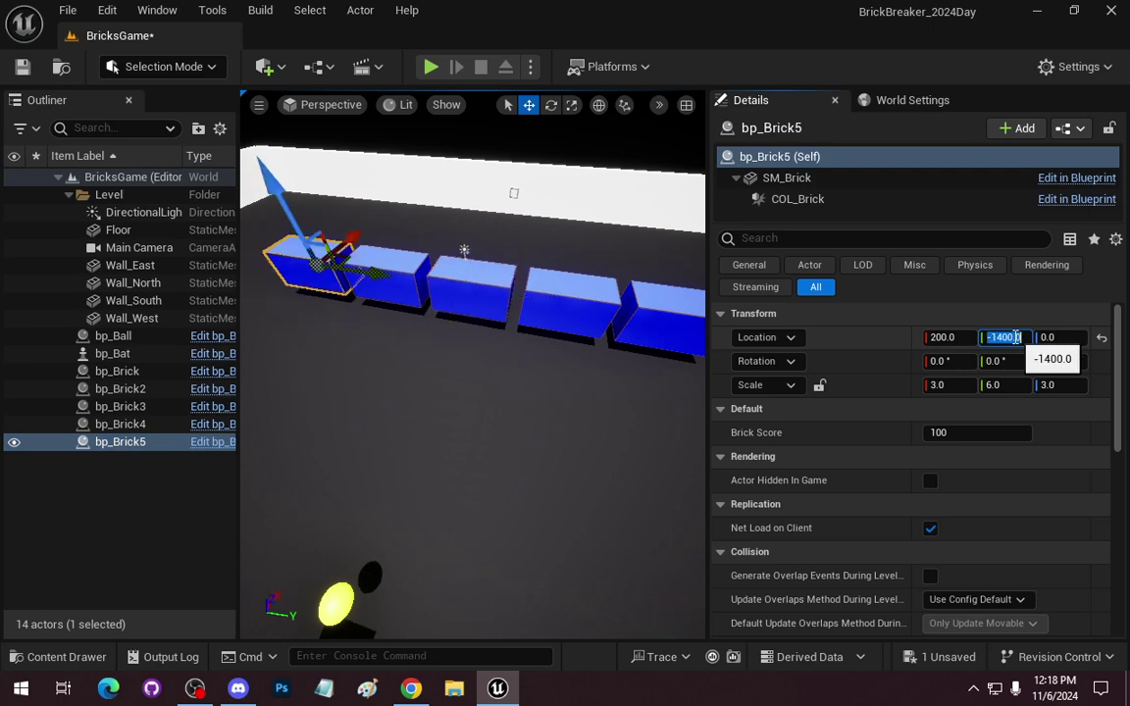
pyautogui.moveTo(371, 416); pyautogui.dragTo(371, 416, button='right')
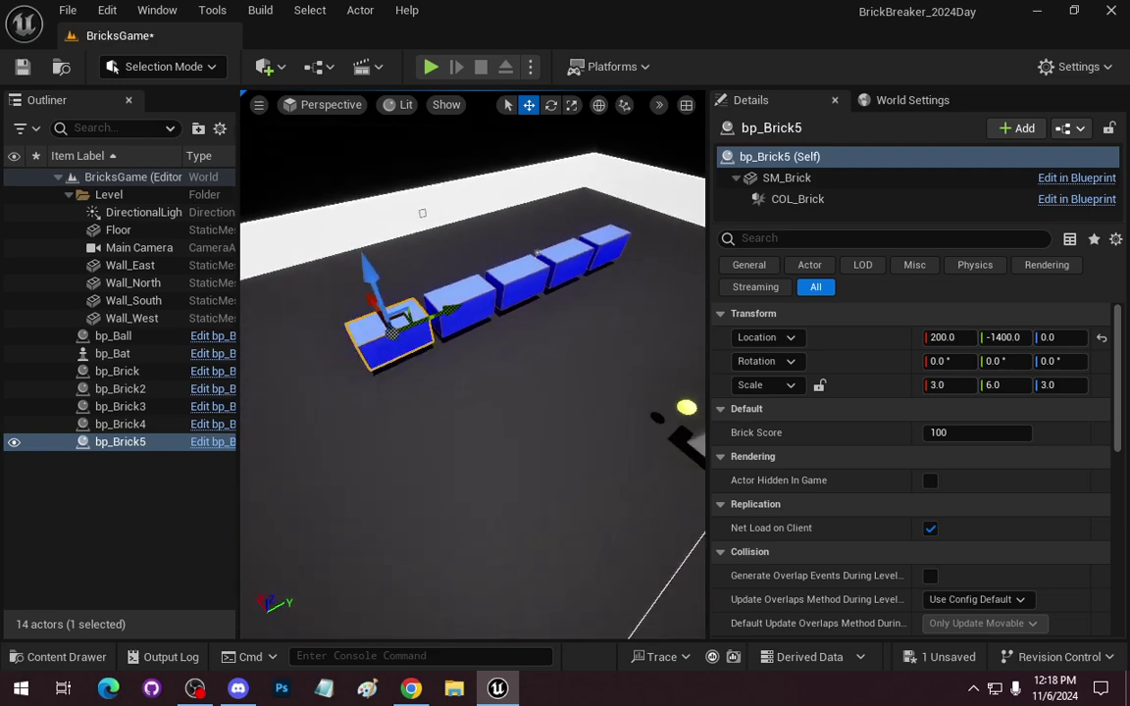
# Select the five-brick row and shift its Location X, first to 400, then 1000.
pyautogui.keyDown('ctrl'); pyautogui.click(118, 371); pyautogui.keyUp('ctrl')
pyautogui.keyDown('ctrl'); pyautogui.click(119, 388); pyautogui.keyUp('ctrl')
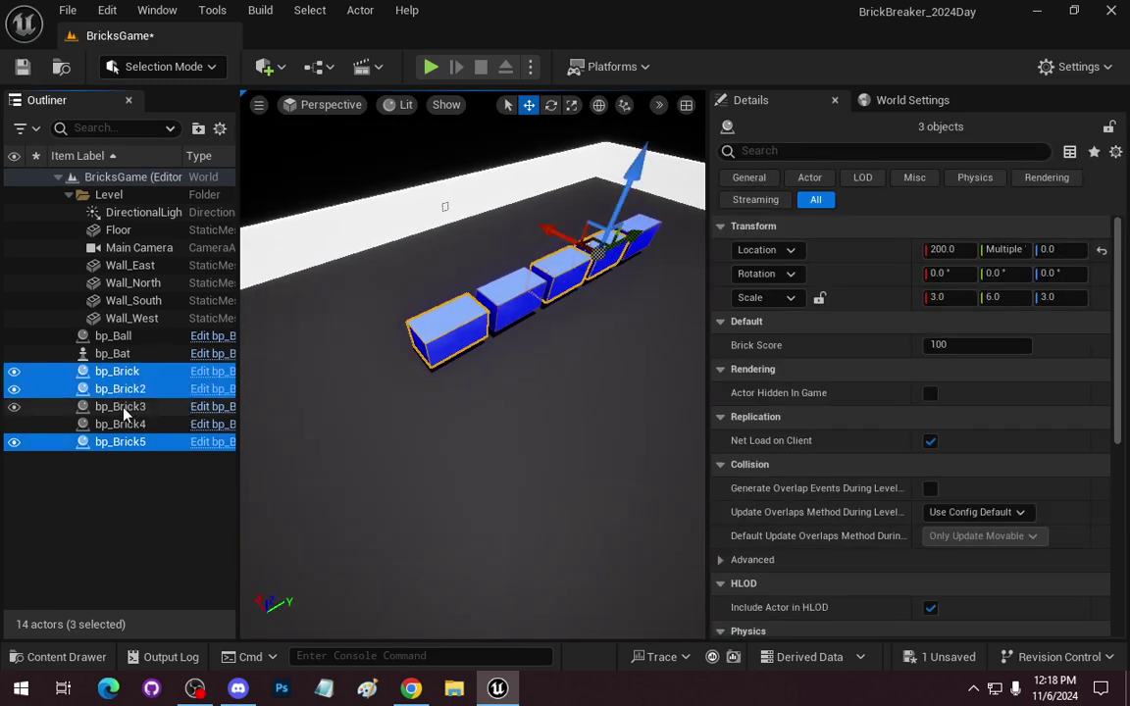
pyautogui.keyDown('ctrl'); pyautogui.click(120, 406); pyautogui.keyUp('ctrl')
pyautogui.keyDown('ctrl'); pyautogui.click(120, 424); pyautogui.keyUp('ctrl')
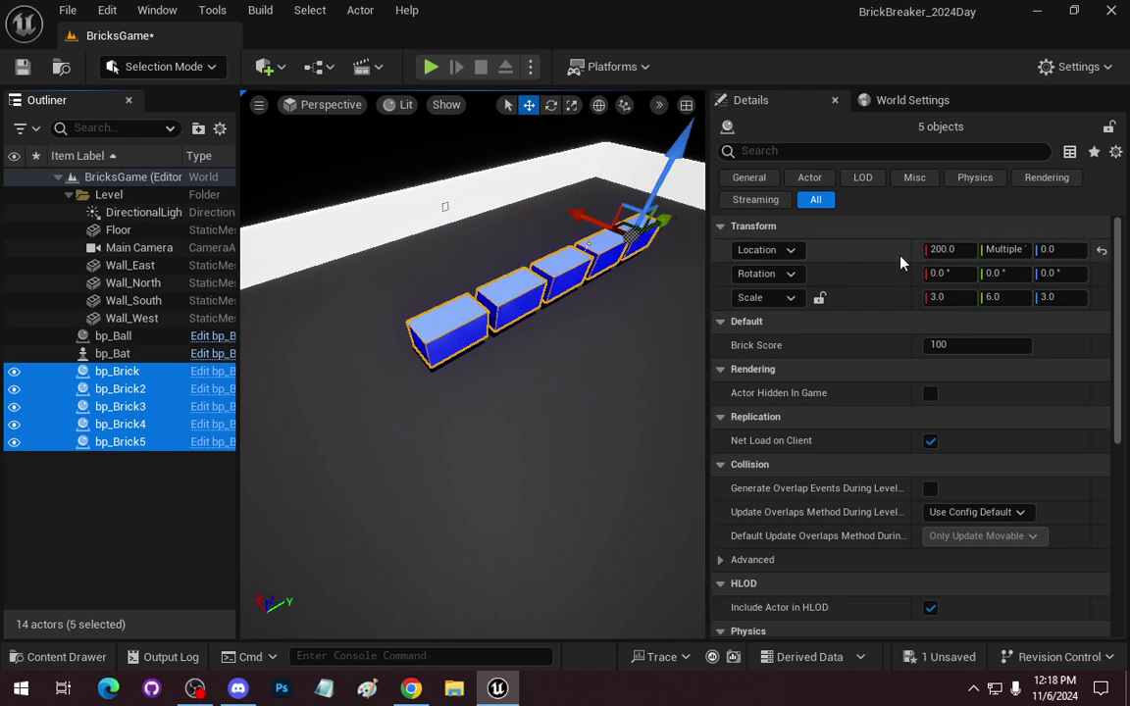
pyautogui.click(966, 249)
pyautogui.write('400')
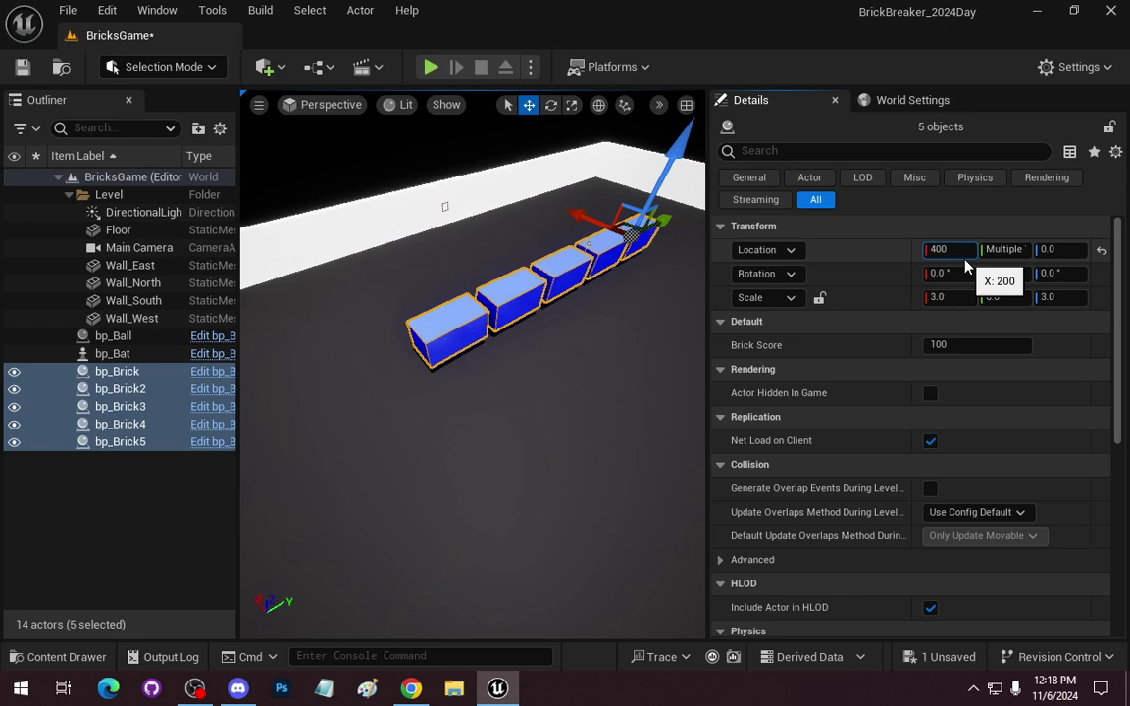
pyautogui.press('Return')
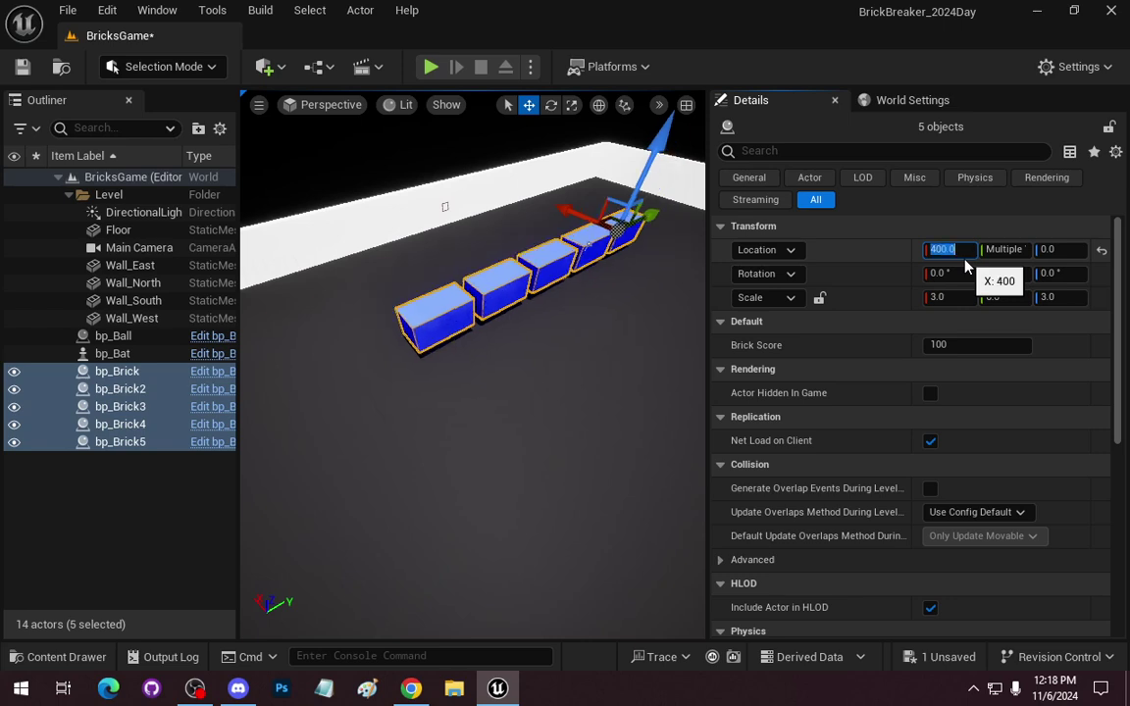
pyautogui.write('0')
pyautogui.press('Return')
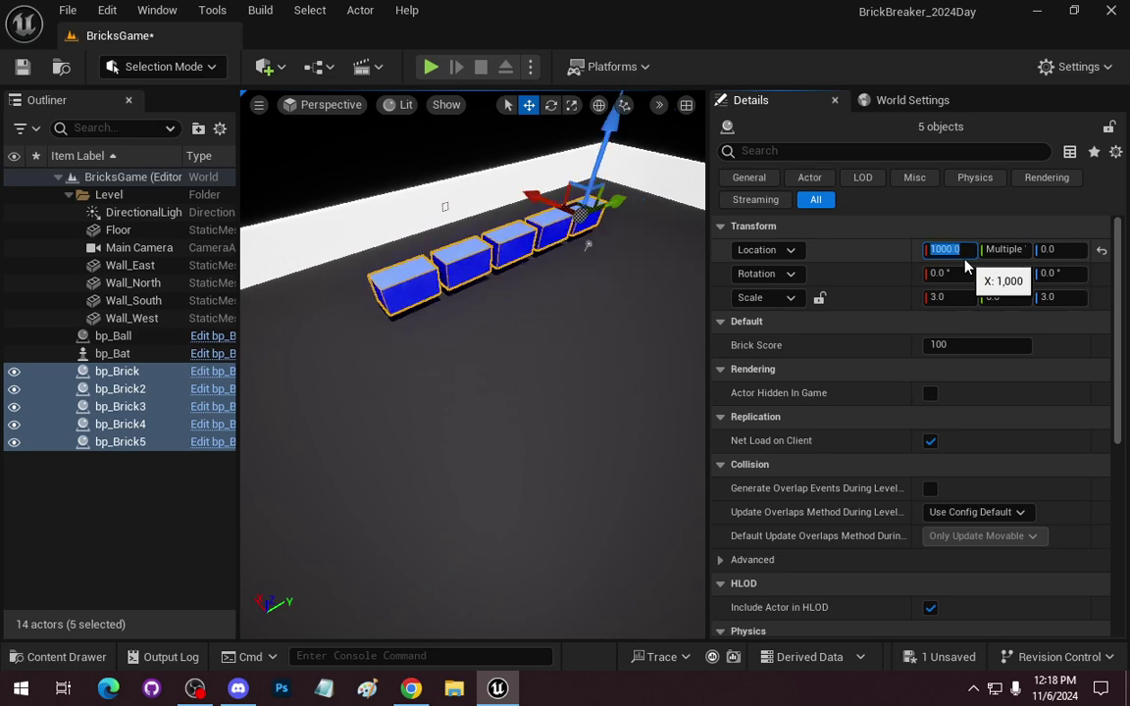
# Copy the row beside the original at X 600, then another at X 200.
pyautogui.moveTo(429, 368)
pyautogui.keyDown('alt'); pyautogui.mouseDown()
pyautogui.moveTo(550, 250)
pyautogui.moveTo(462, 372)
pyautogui.moveTo(400, 323)
pyautogui.mouseUp(); pyautogui.keyUp('alt')
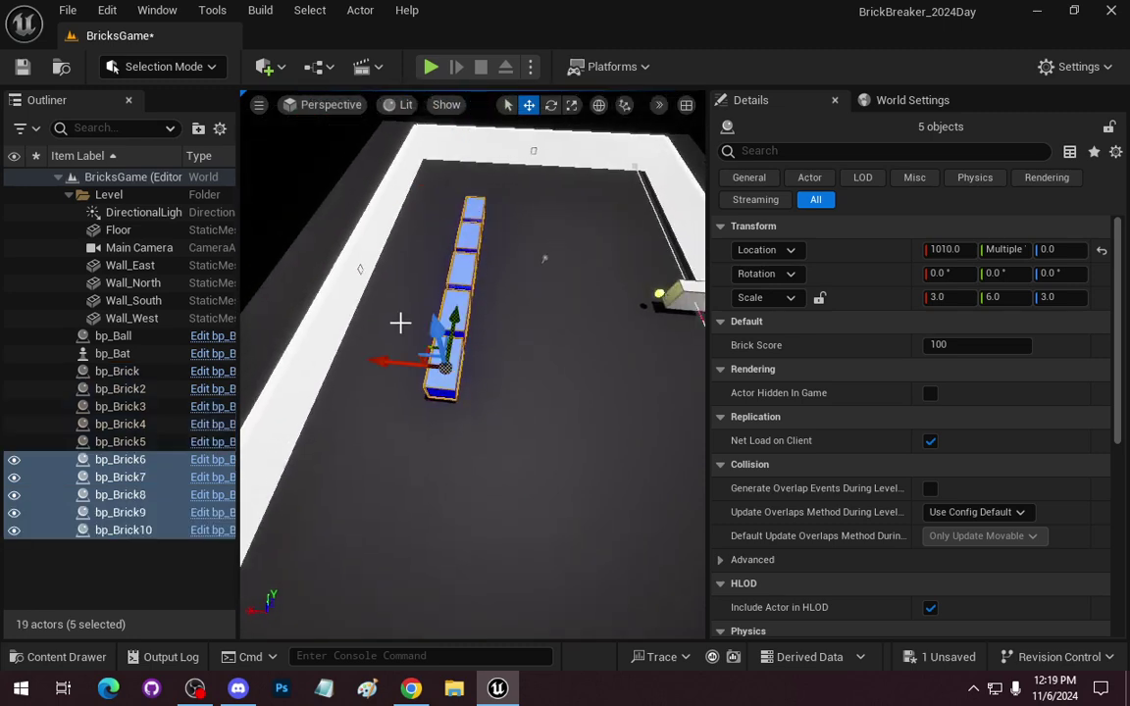
pyautogui.moveTo(378, 364); pyautogui.dragTo(416, 364)
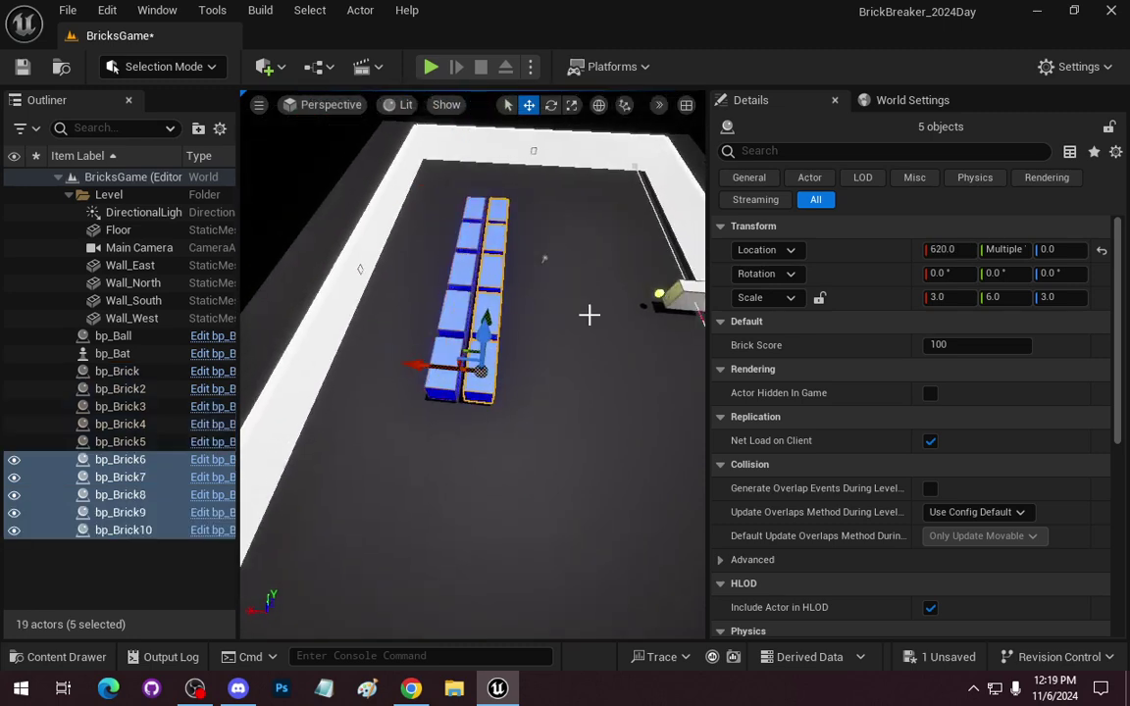
pyautogui.click(953, 250)
pyautogui.write('600')
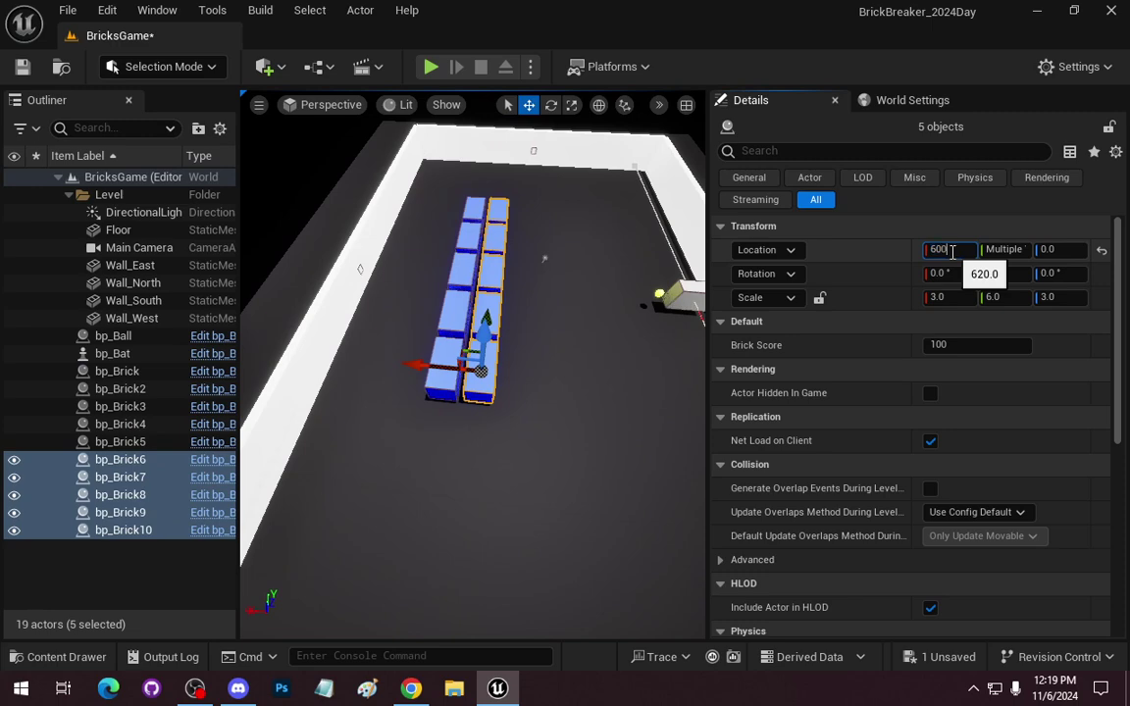
pyautogui.press('Return')
pyautogui.keyDown('alt'); pyautogui.moveTo(480, 371); pyautogui.dragTo(466, 367); pyautogui.keyUp('alt')
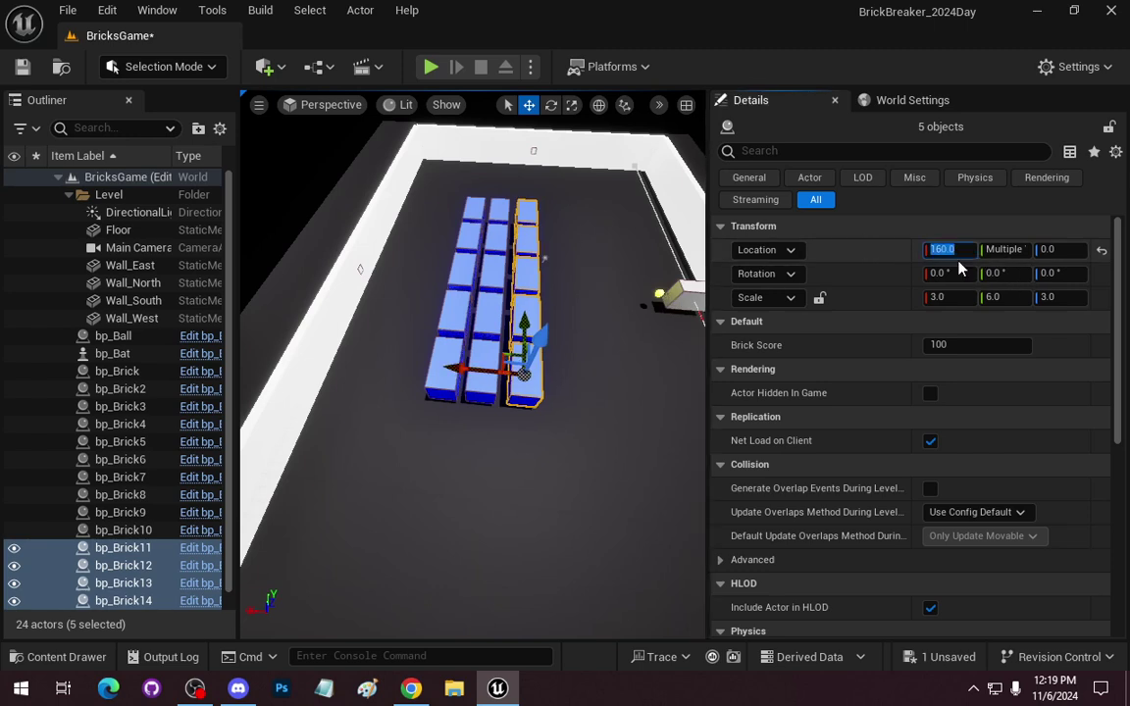
pyautogui.write('200')
pyautogui.press('Return')
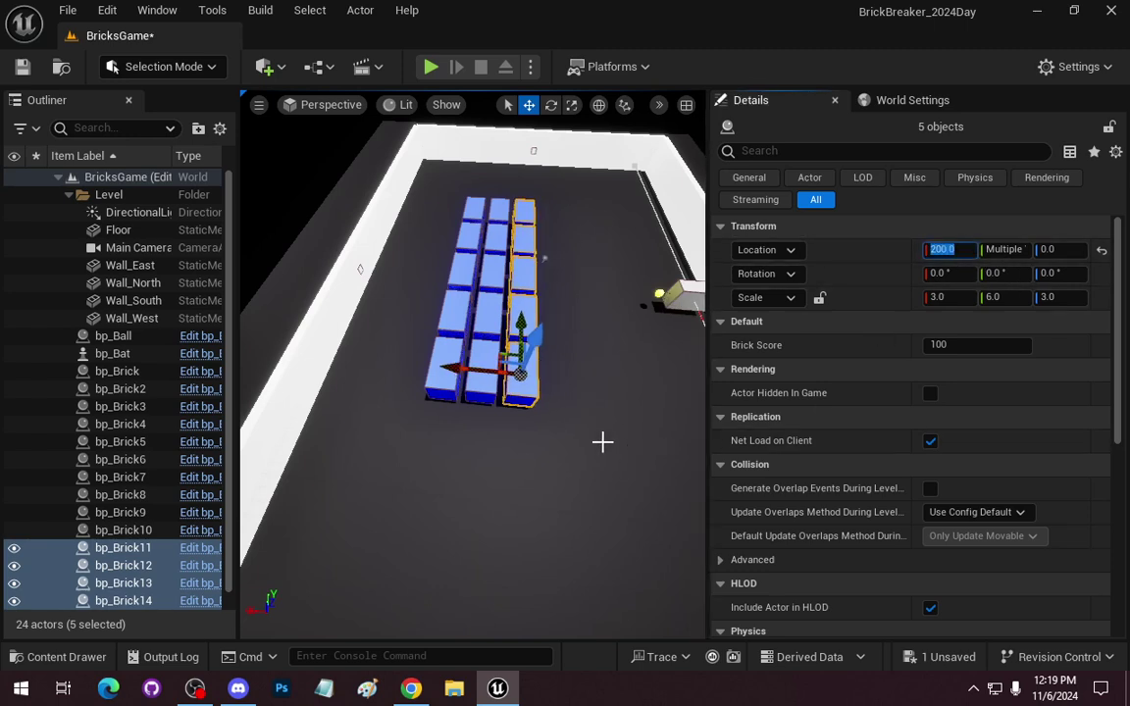
# Duplicate the five selected bricks and place the copied row at X -200.
pyautogui.click(605, 439)
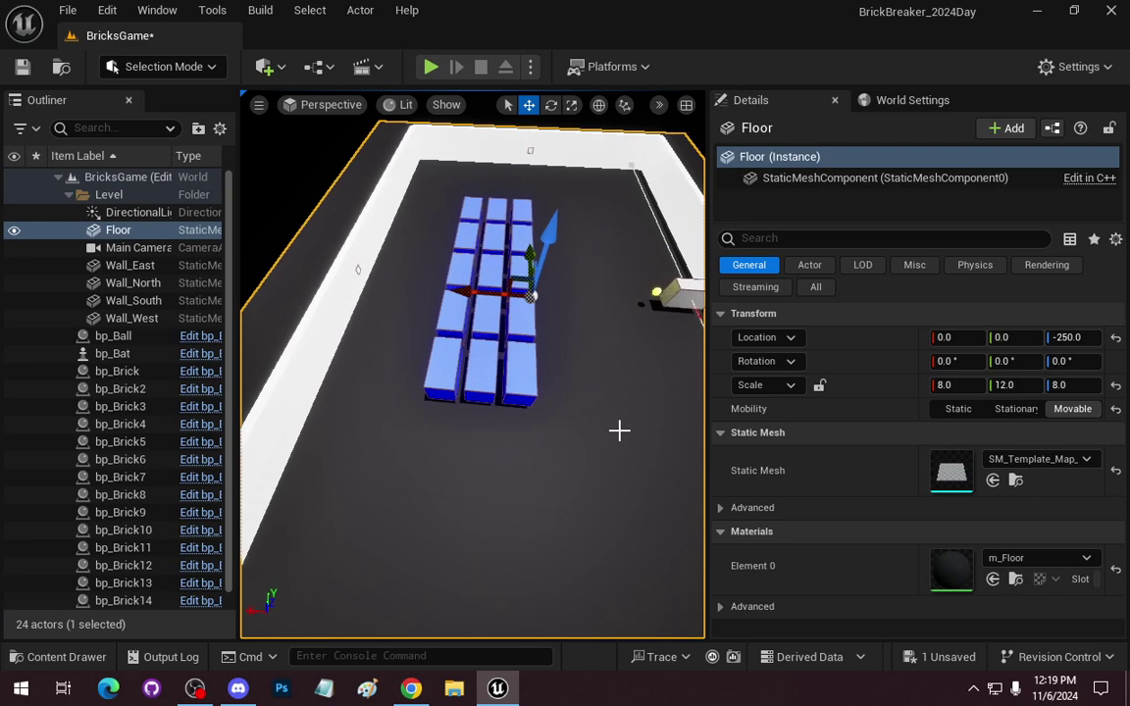
pyautogui.hotkey('ctrl', 'z')
pyautogui.hotkey('ctrl', 'd')
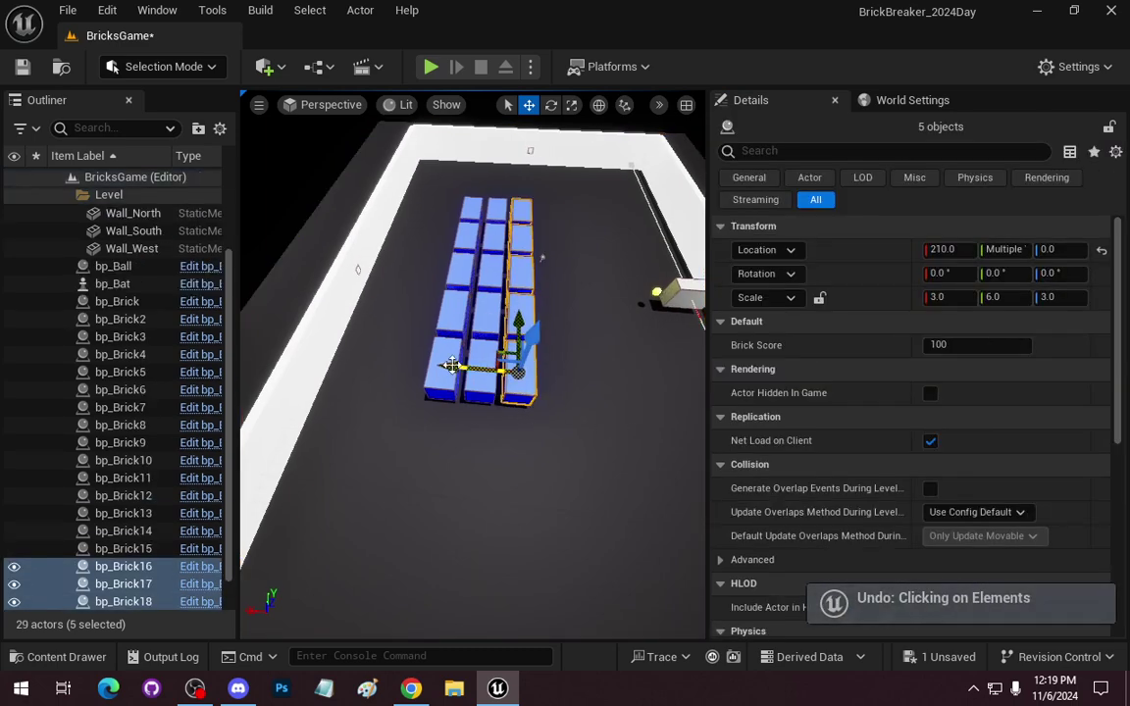
pyautogui.click(951, 251)
pyautogui.write('-2')
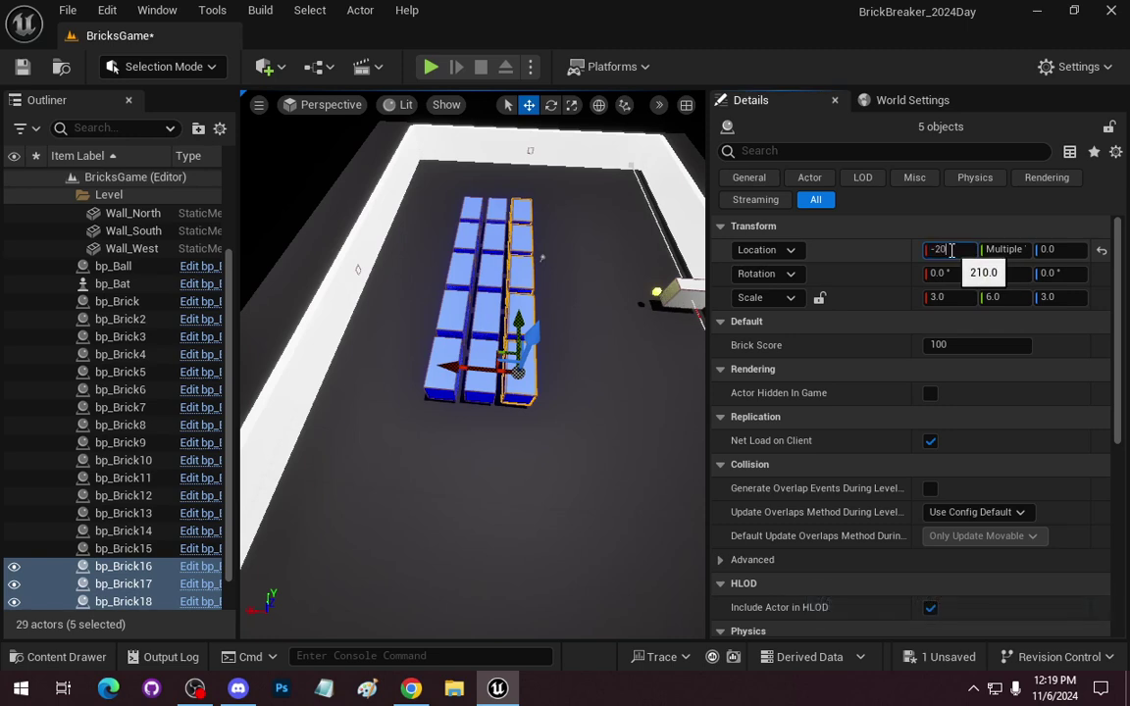
pyautogui.write('0')
pyautogui.press('Return')
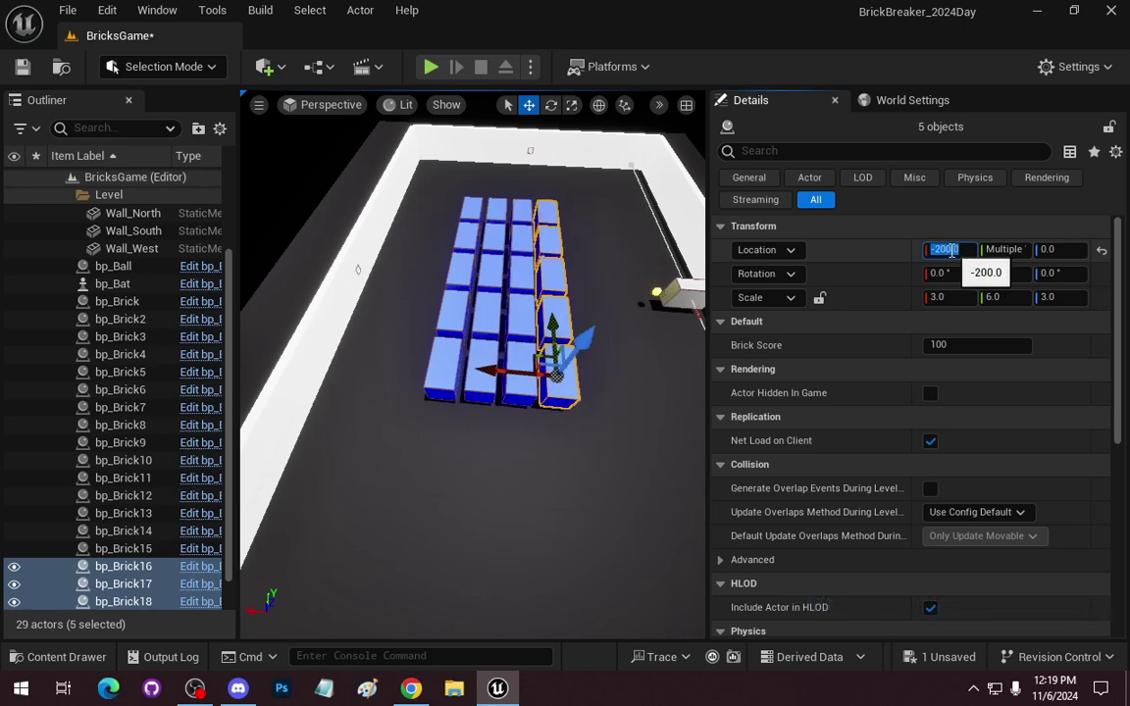
# Duplicate the brick row once more and move it to the grid's left side.
pyautogui.click(573, 444)
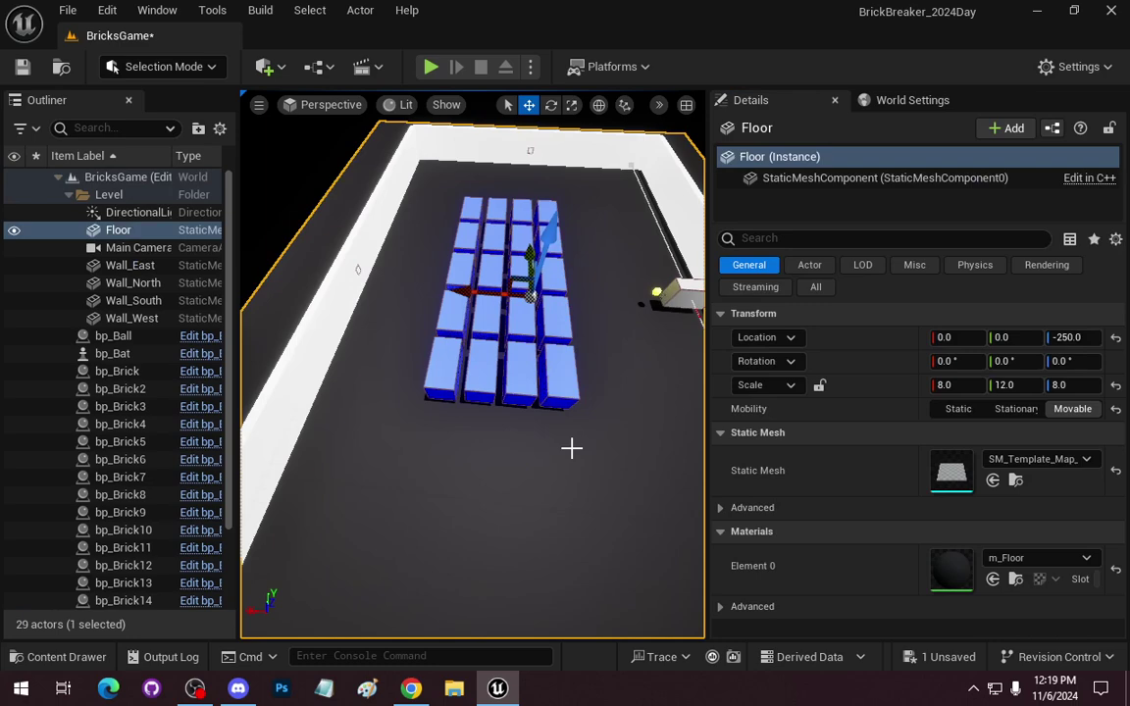
pyautogui.hotkey('ctrl', 'd')
pyautogui.moveTo(465, 292); pyautogui.dragTo(360, 287)
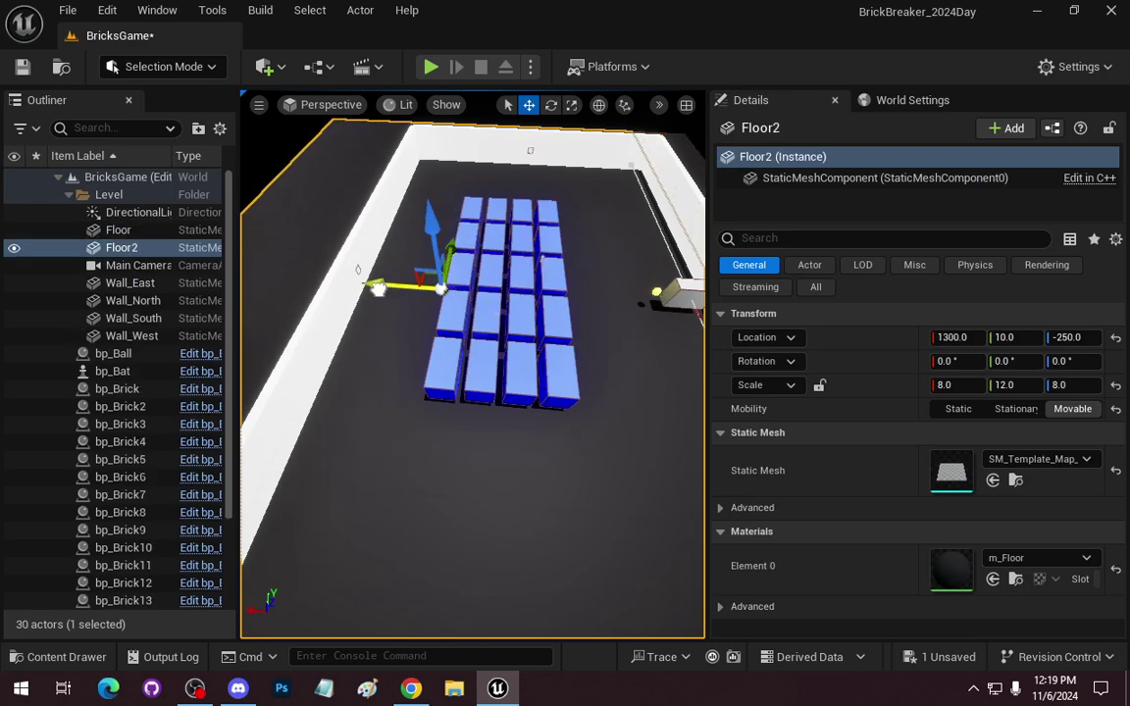
pyautogui.hotkey('ctrl', 'z')
pyautogui.hotkey('ctrl', 'z')
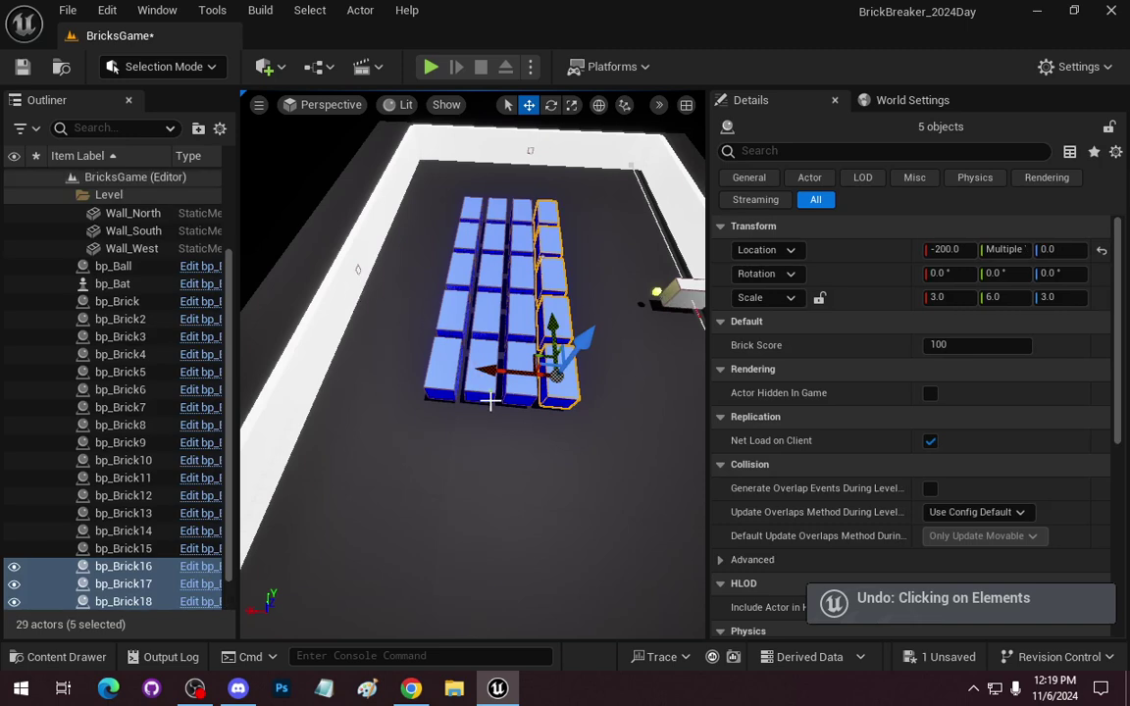
pyautogui.hotkey('ctrl', 'd')
pyautogui.moveTo(486, 370); pyautogui.dragTo(345, 369)
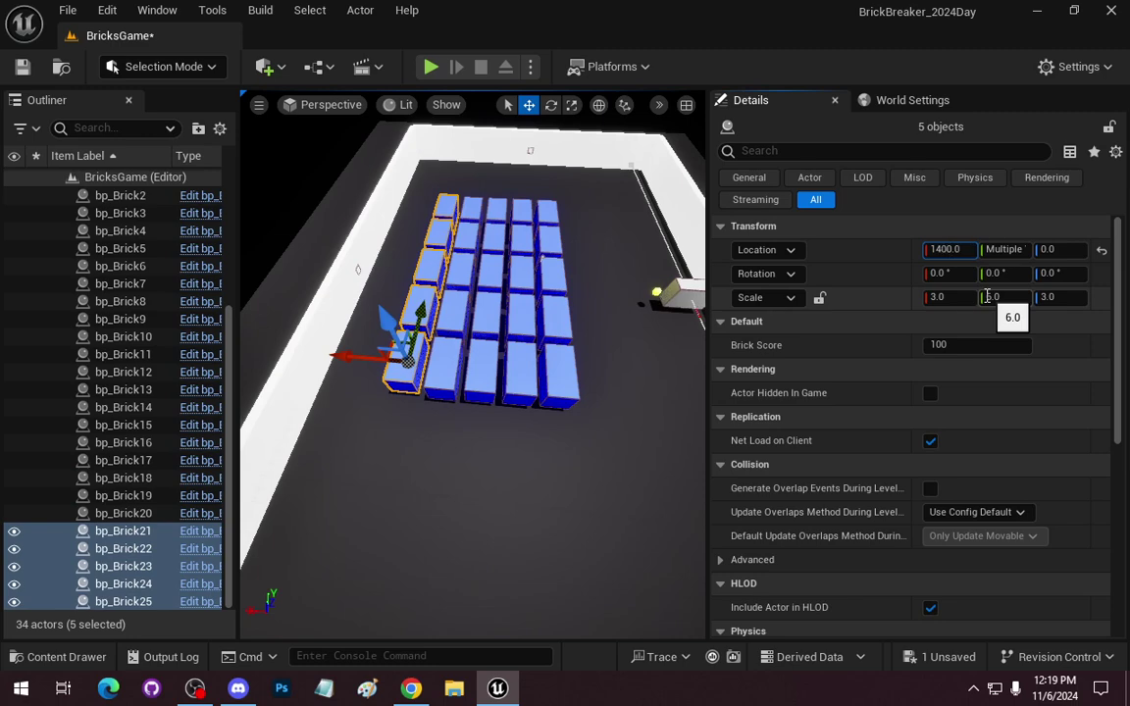
pyautogui.press('Tab')
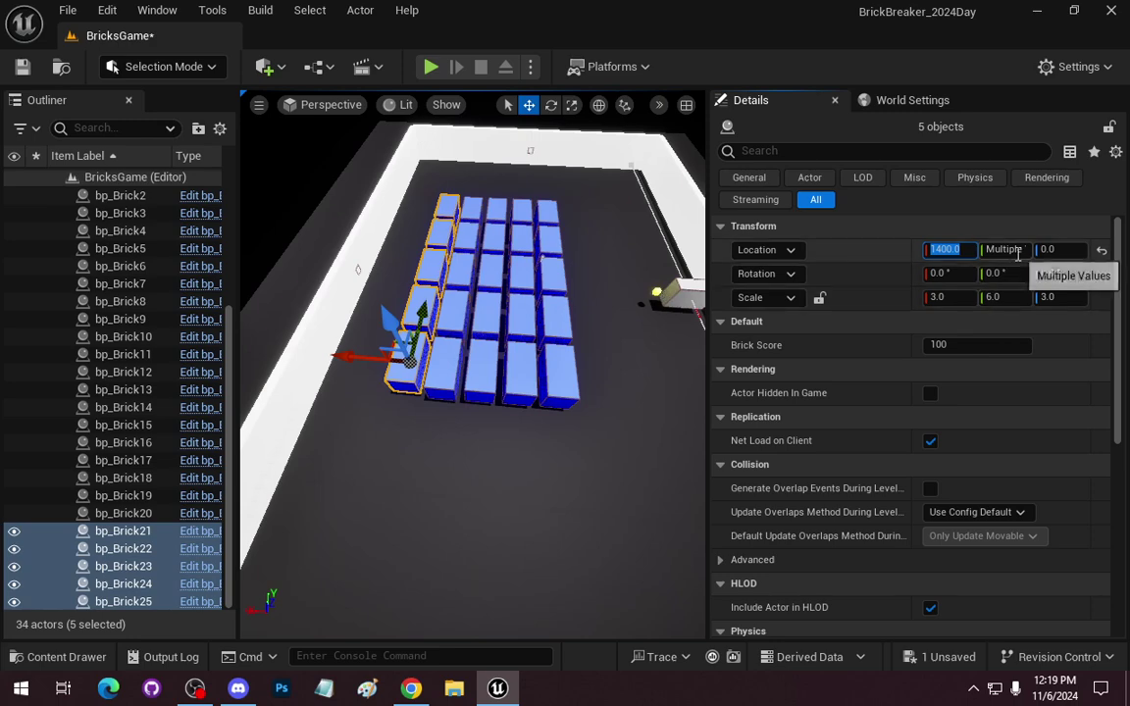
pyautogui.moveTo(648, 271)
pyautogui.mouseDown(button='right')
pyautogui.moveTo(589, 304)
pyautogui.moveTo(540, 419)
pyautogui.mouseUp(button='right')
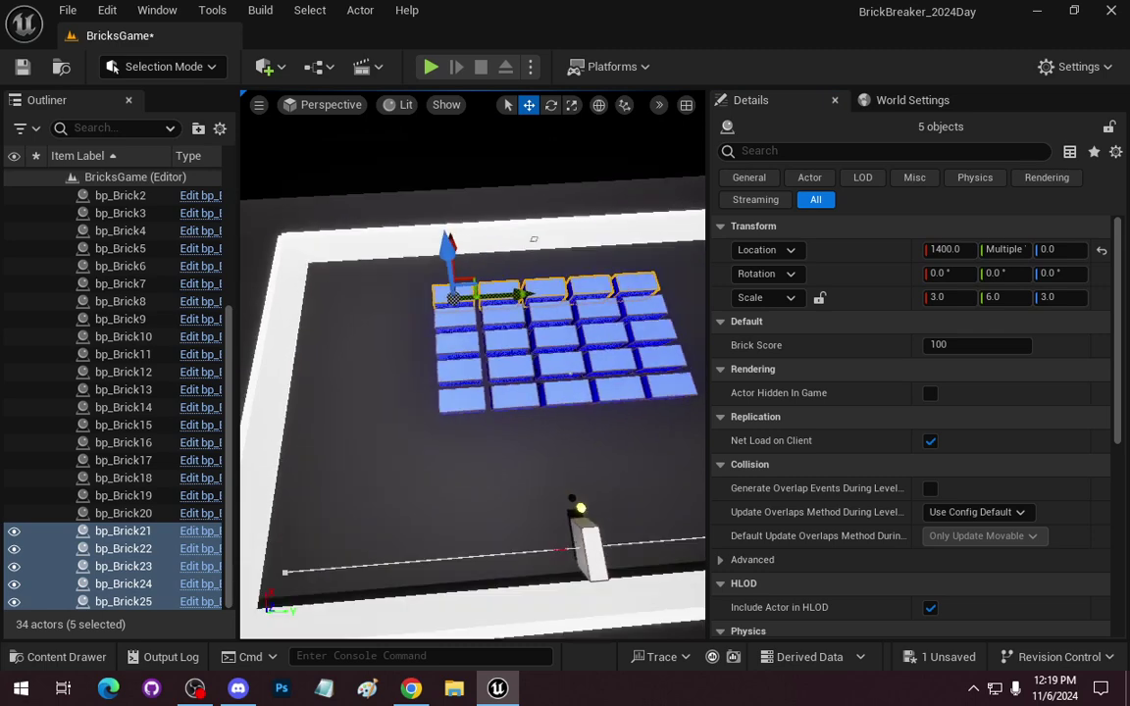
pyautogui.click(432, 68)
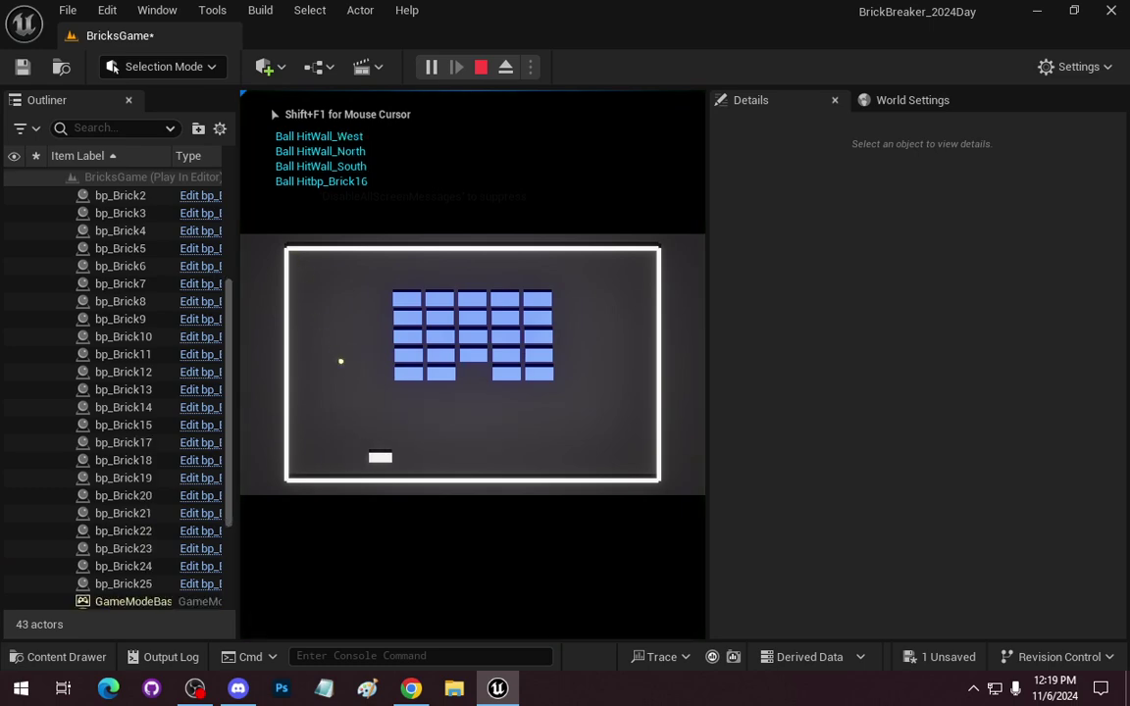
pyautogui.hotkey('alt', 'Tab')
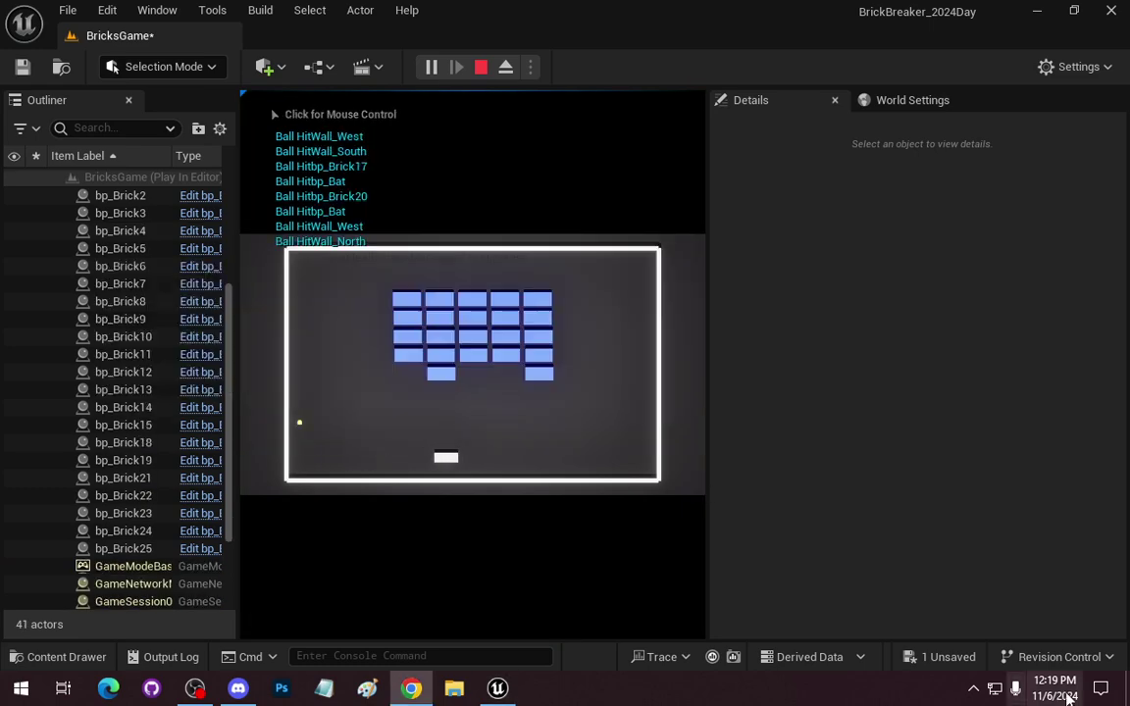
pyautogui.click(973, 689)
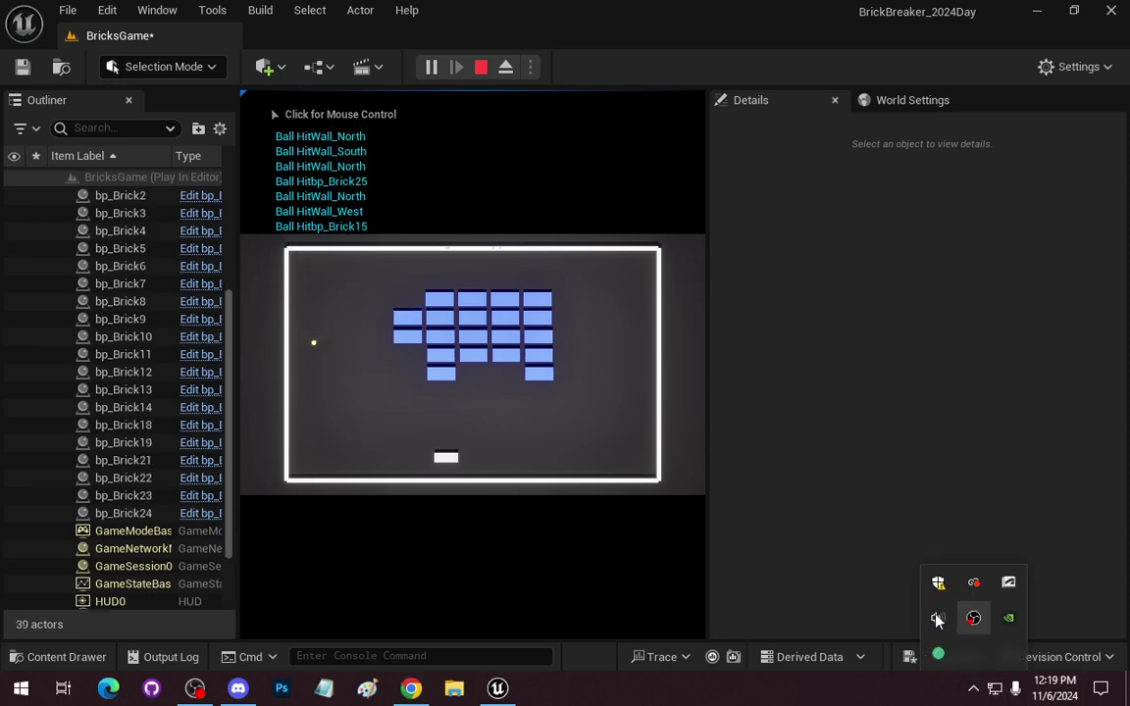
pyautogui.click(938, 620)
pyautogui.moveTo(883, 648); pyautogui.dragTo(1118, 669)
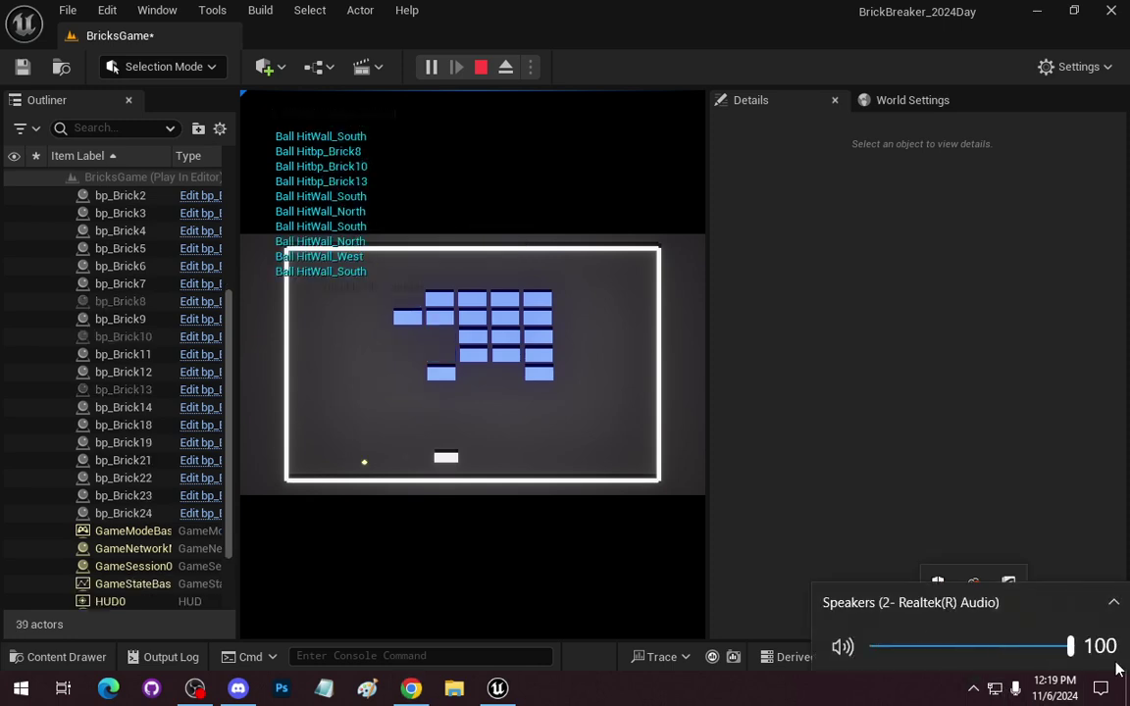
pyautogui.click(602, 397)
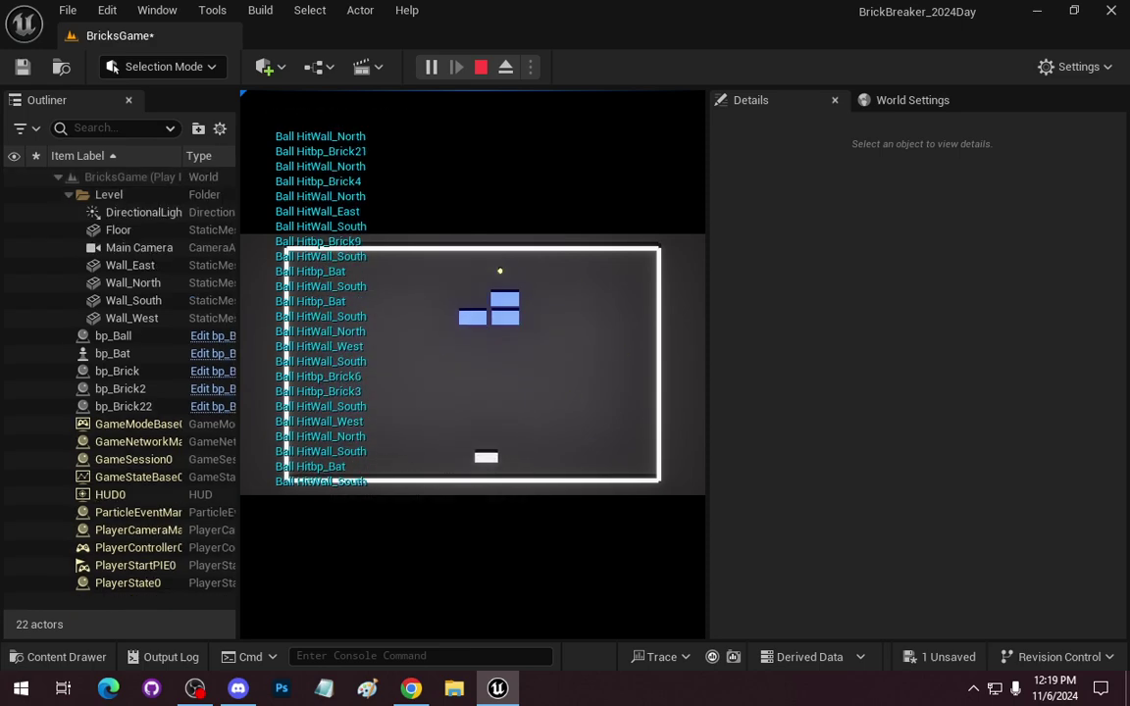
pyautogui.press('Escape')
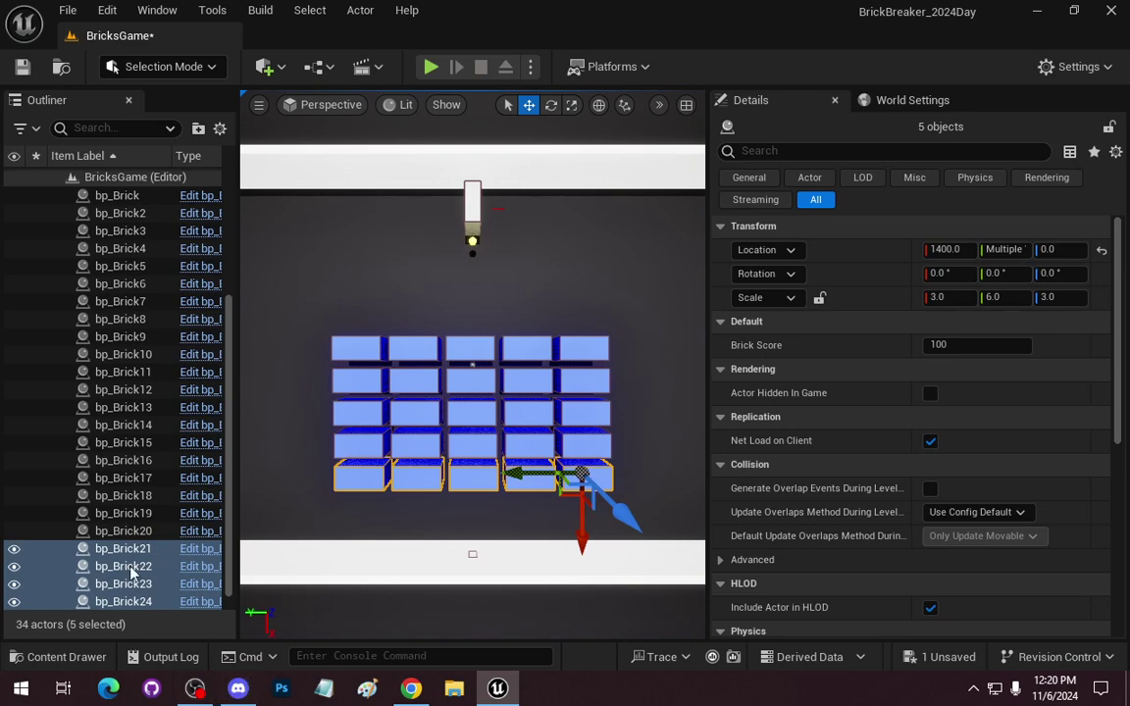
# Open bp_Ball from the Content Drawer and bring the SET velocity node into view.
pyautogui.click(79, 658)
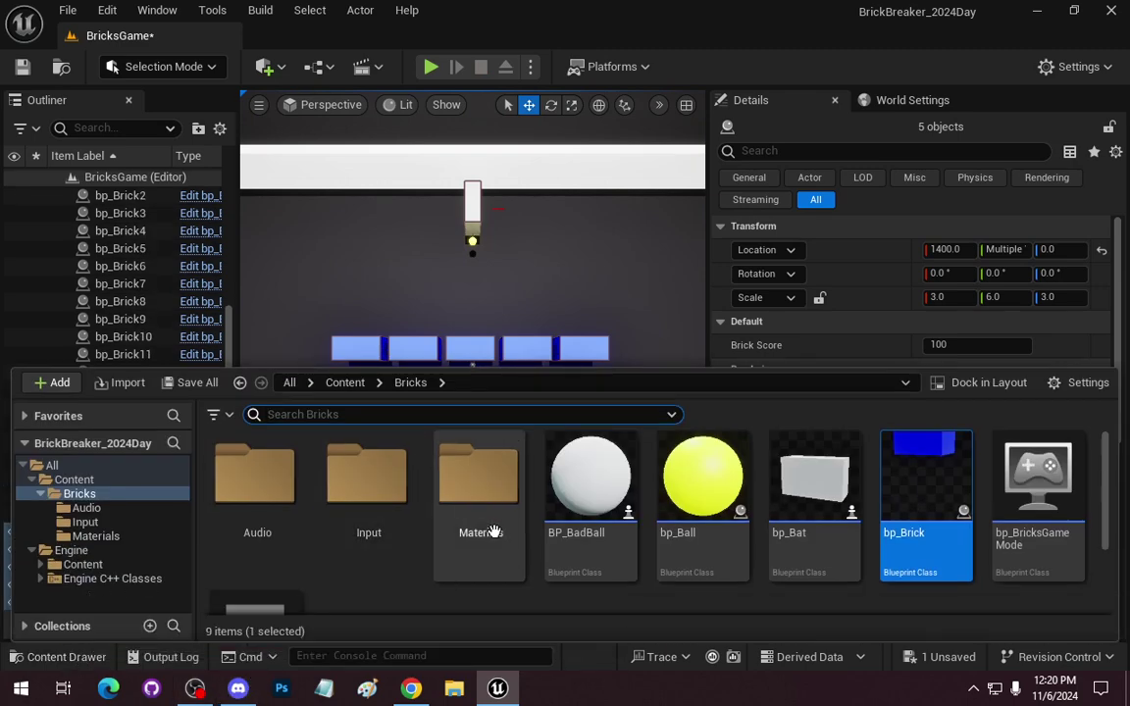
pyautogui.doubleClick(696, 479)
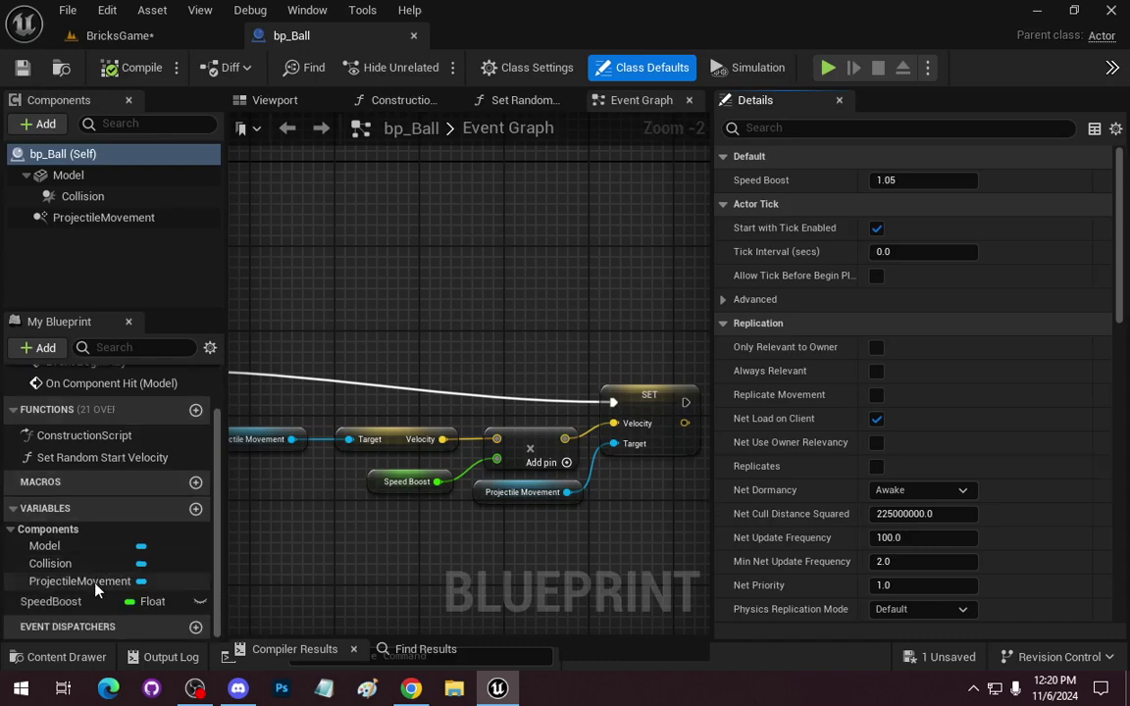
pyautogui.moveTo(324, 541); pyautogui.dragTo(420, 510, button='right')
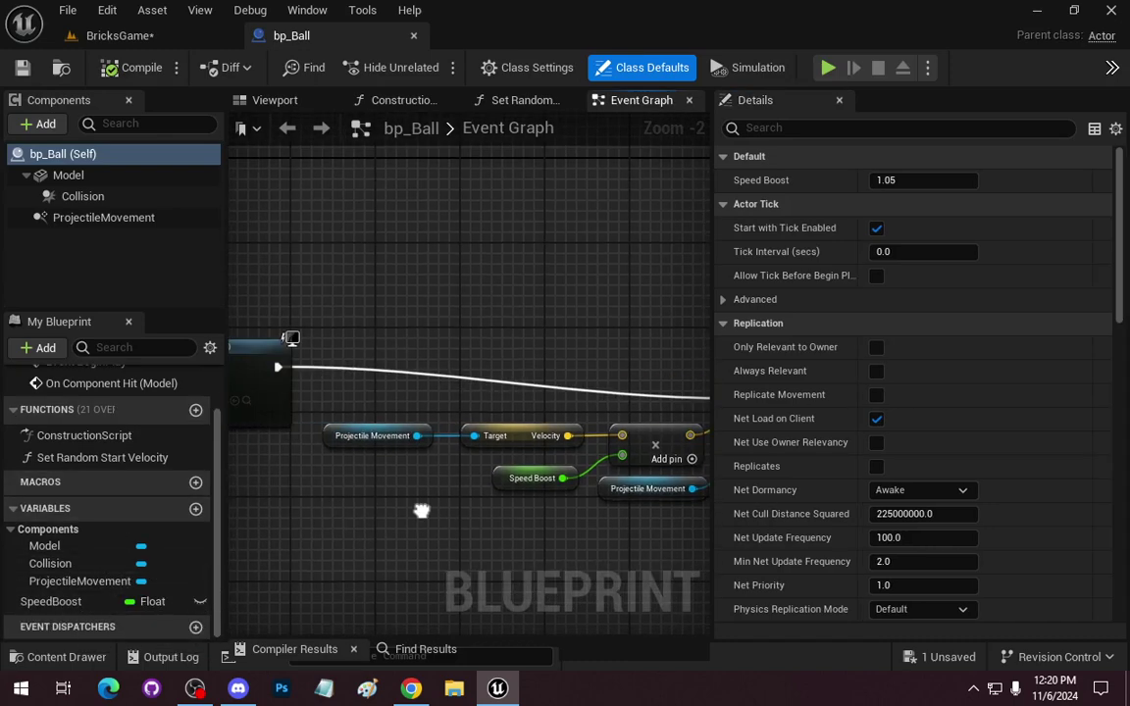
pyautogui.moveTo(323, 371); pyautogui.dragTo(356, 287, button='right')
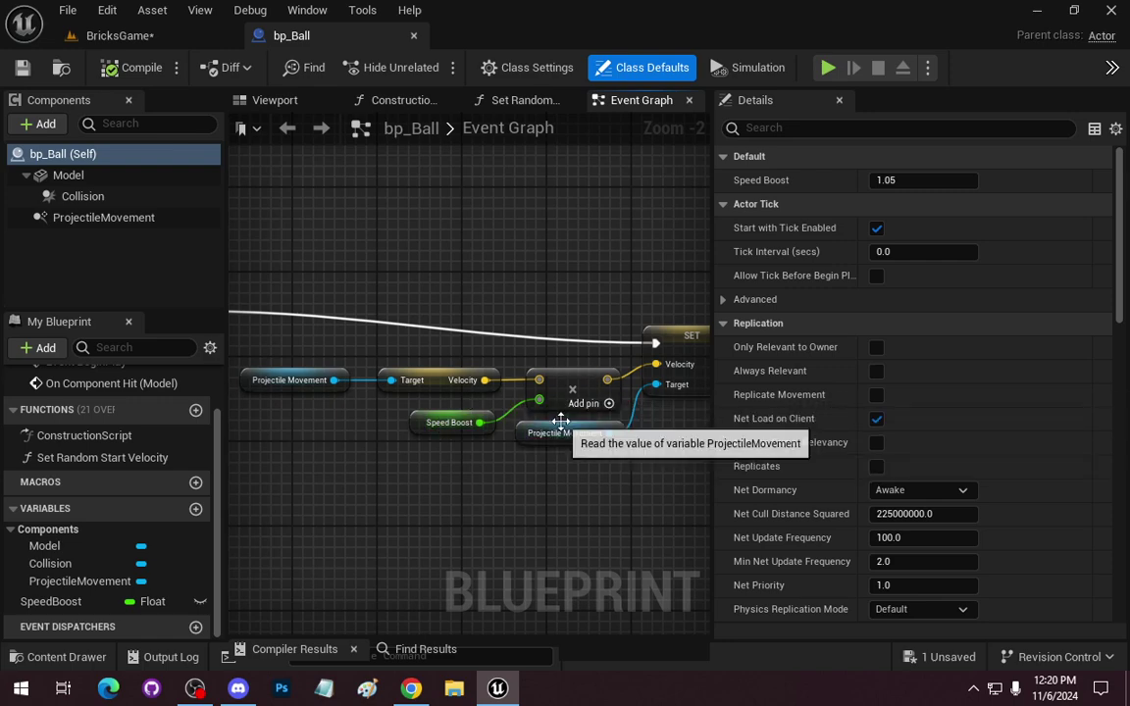
pyautogui.moveTo(577, 403)
pyautogui.mouseDown(button='right')
pyautogui.moveTo(624, 386)
pyautogui.moveTo(552, 400)
pyautogui.mouseUp(button='right')
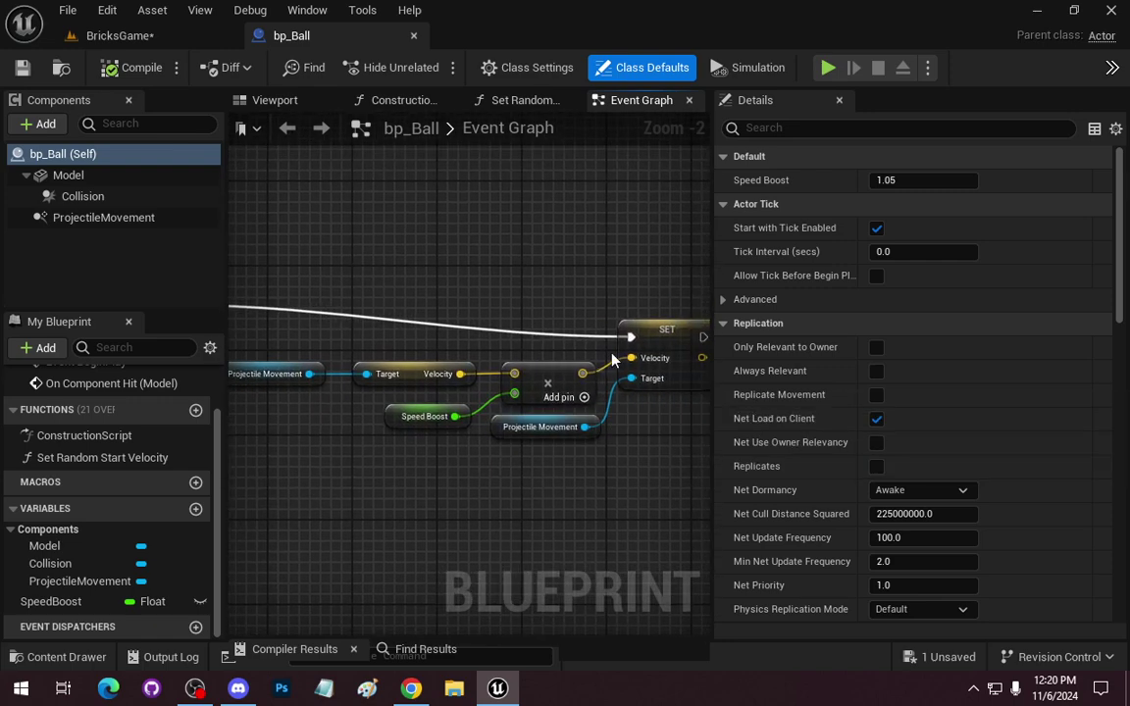
# Break the SET node's execution link, compile bp_Ball and return to BricksGame.
pyautogui.rightClick(631, 336)
pyautogui.click(667, 390)
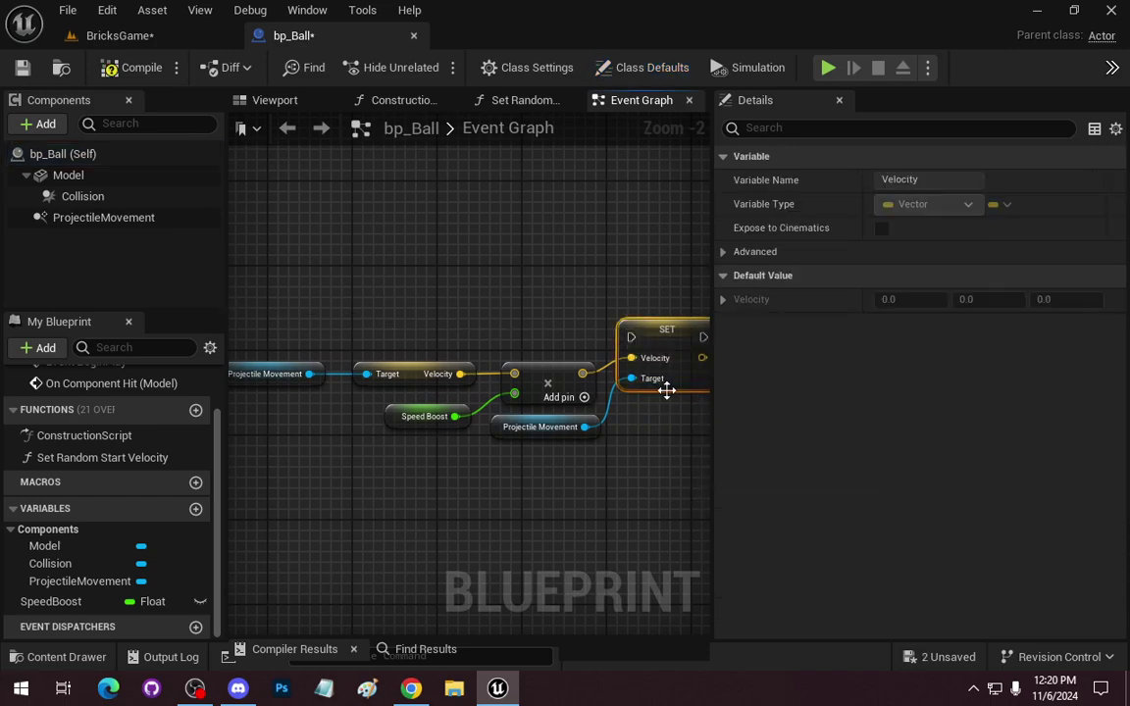
pyautogui.click(110, 64)
pyautogui.click(147, 34)
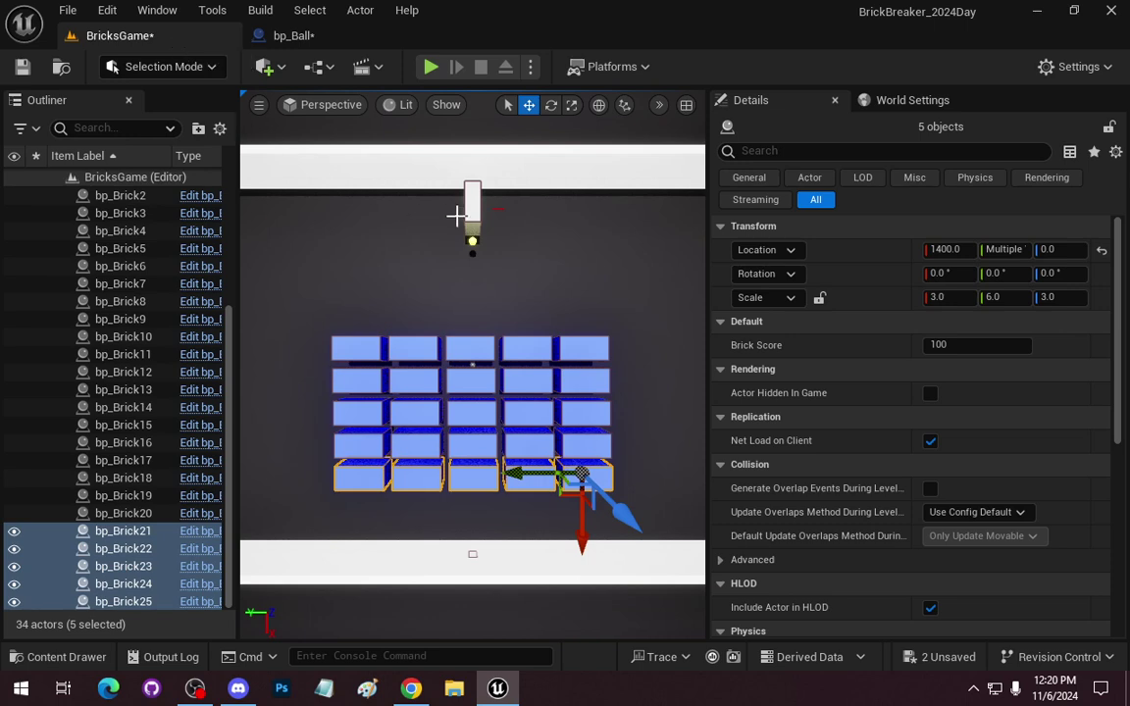
# Play the level, steering the bat left and right to return the ball and break bricks, then stop.
pyautogui.click(430, 67)
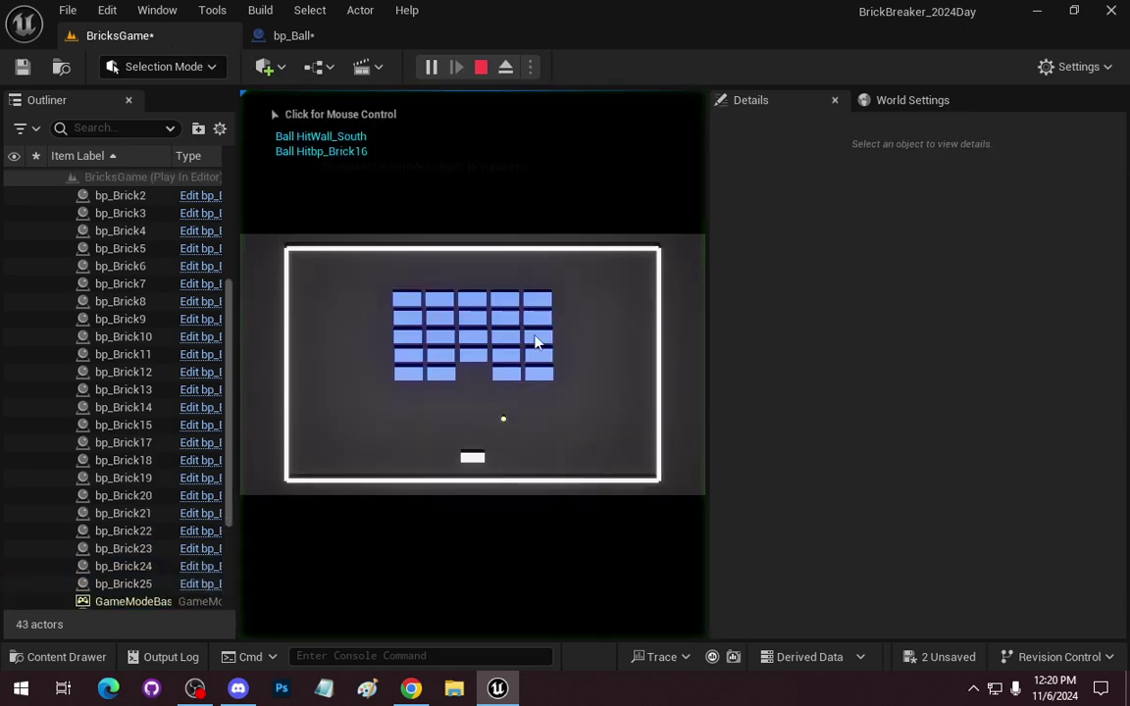
pyautogui.press('Right')
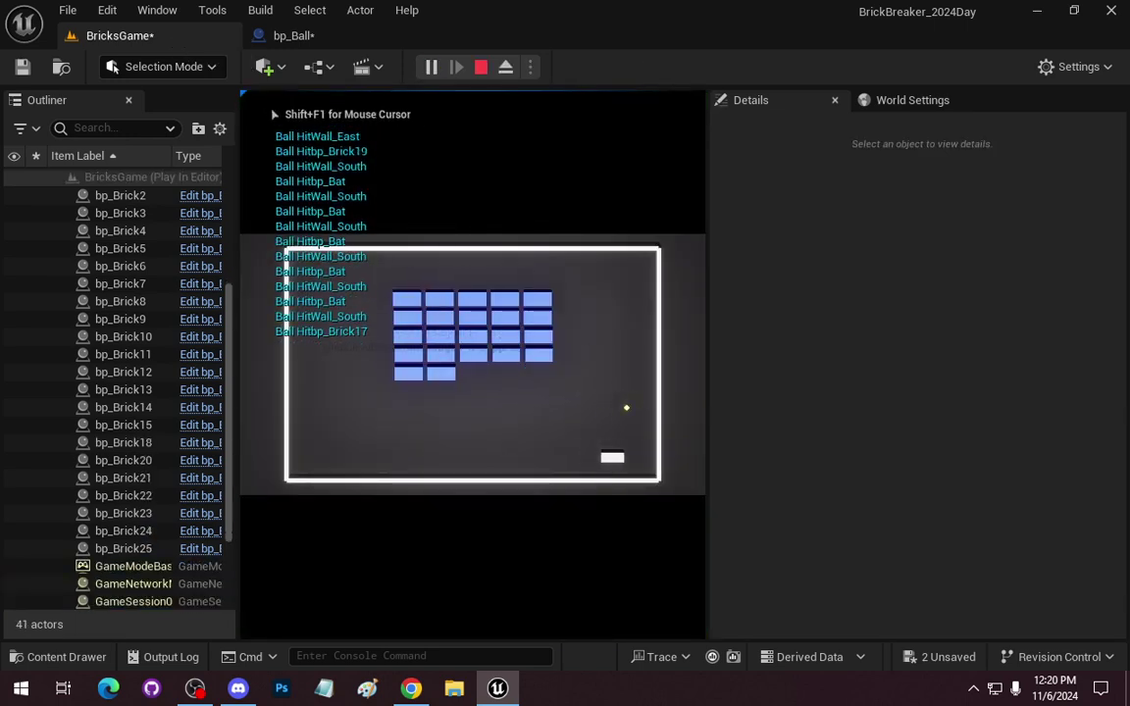
pyautogui.press('Left')
pyautogui.press('Left')
pyautogui.press('Right')
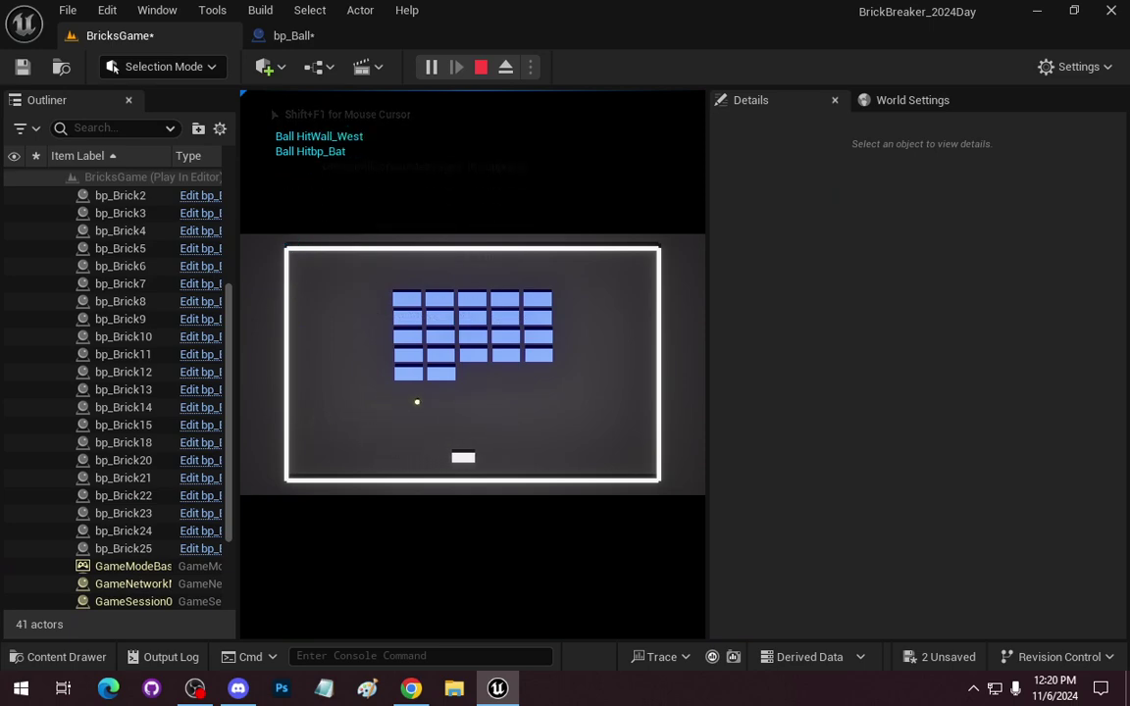
pyautogui.press('Left')
pyautogui.press('Right')
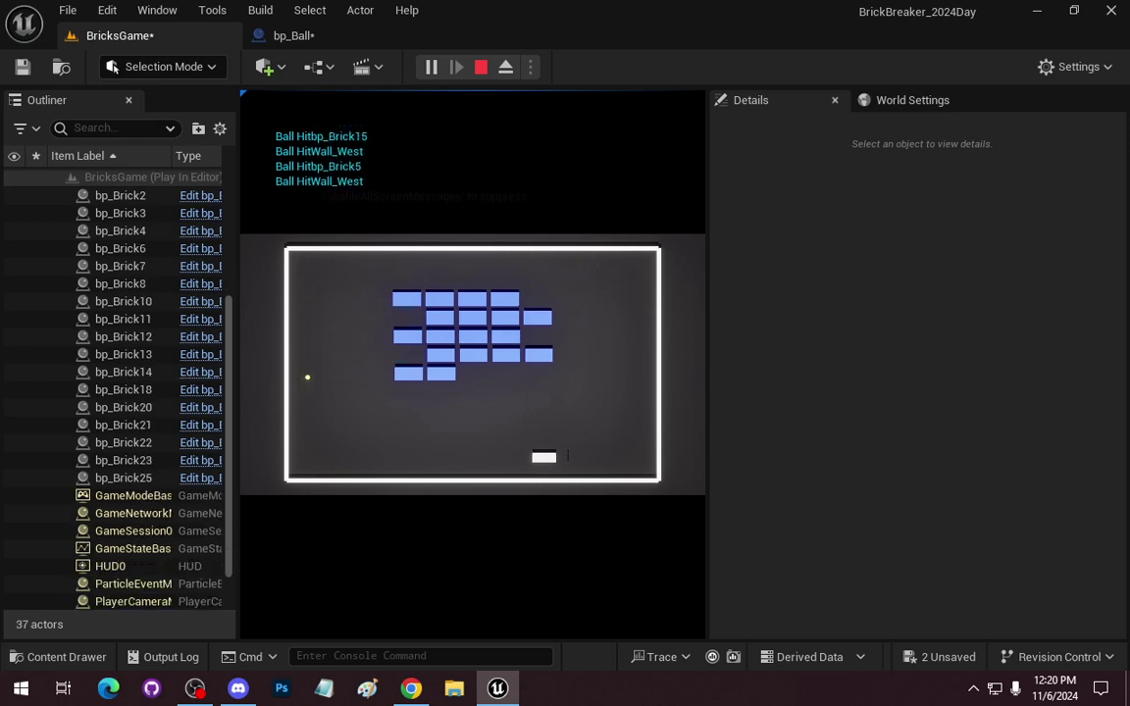
pyautogui.press('Left')
pyautogui.press('Right')
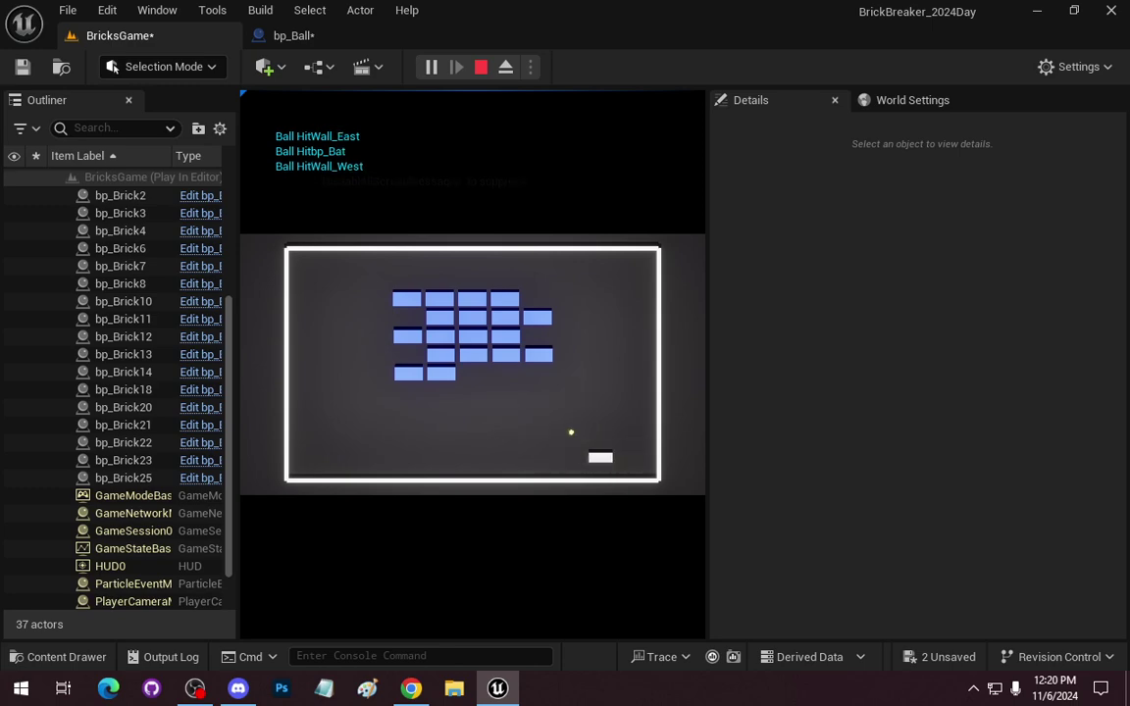
pyautogui.press('Left')
pyautogui.press('Right')
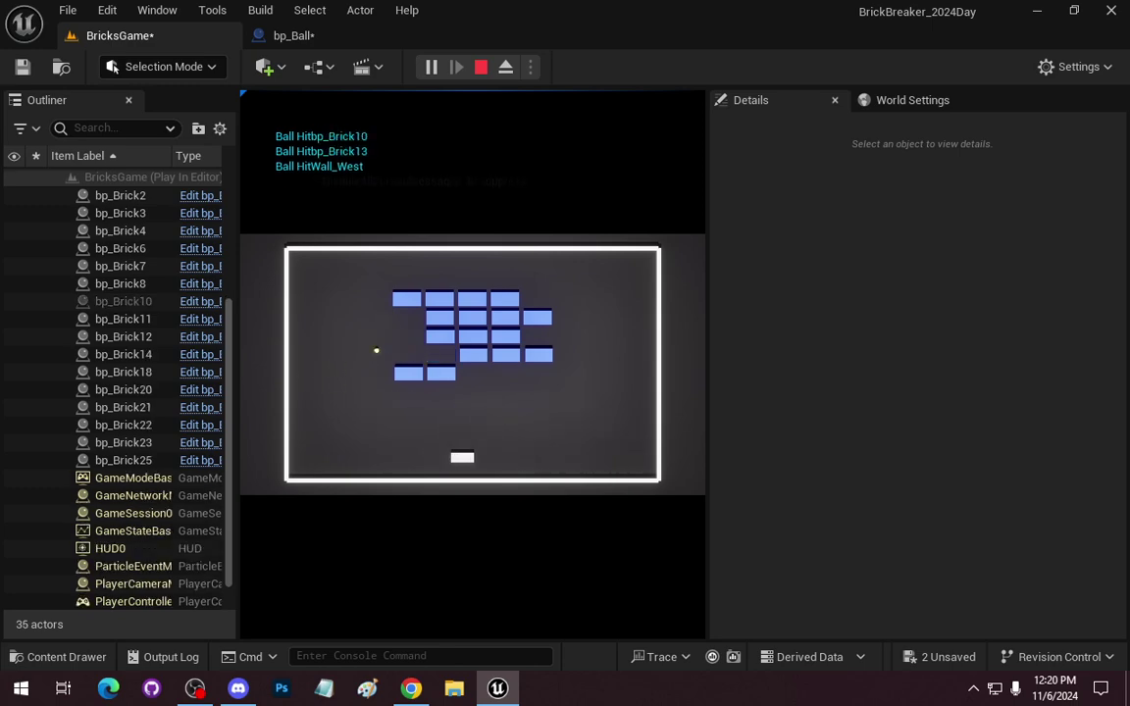
pyautogui.press('Right')
pyautogui.press('Right')
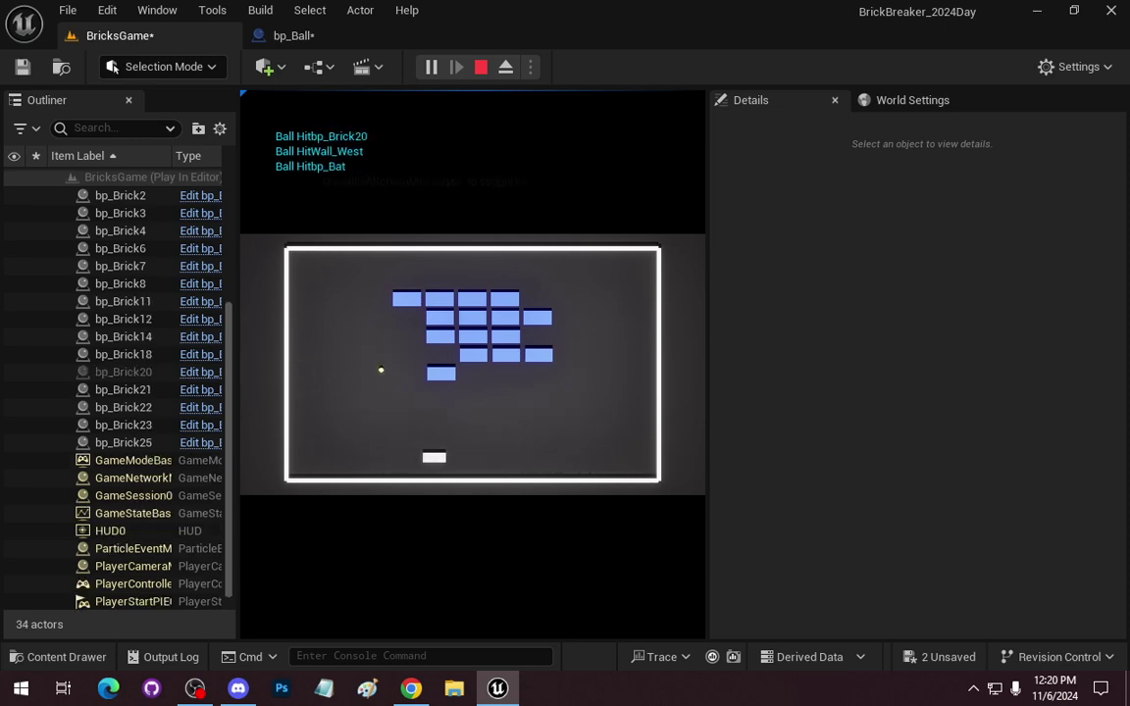
pyautogui.press('Right')
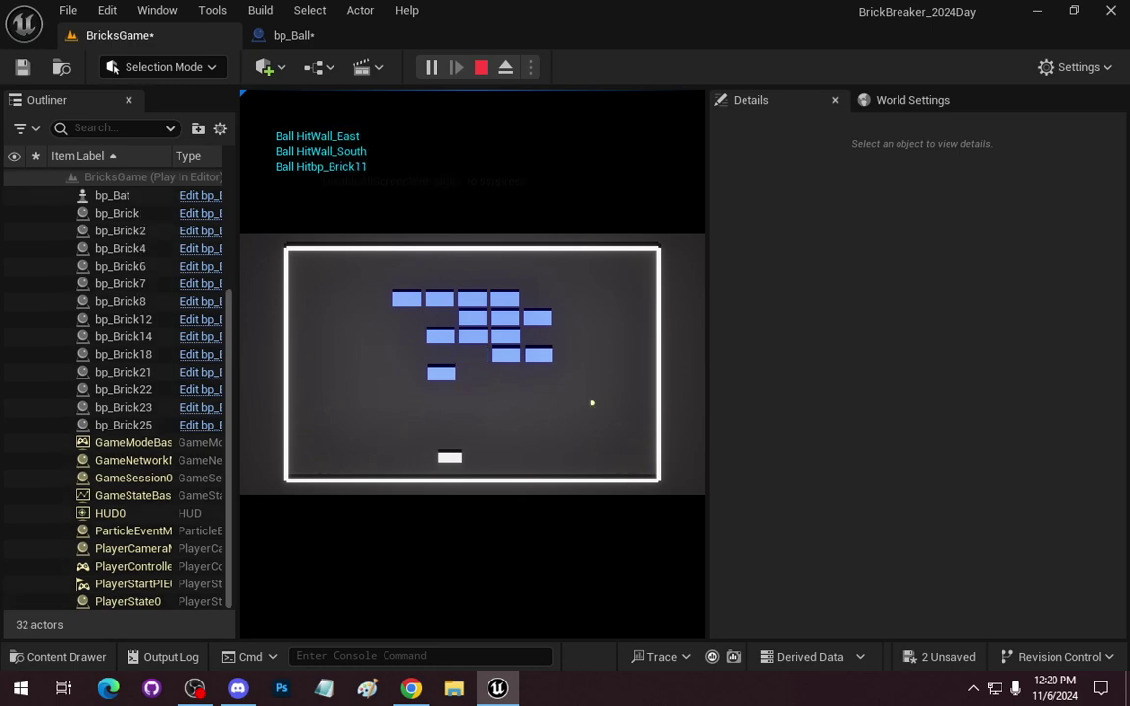
pyautogui.press('Left')
pyautogui.press('Right')
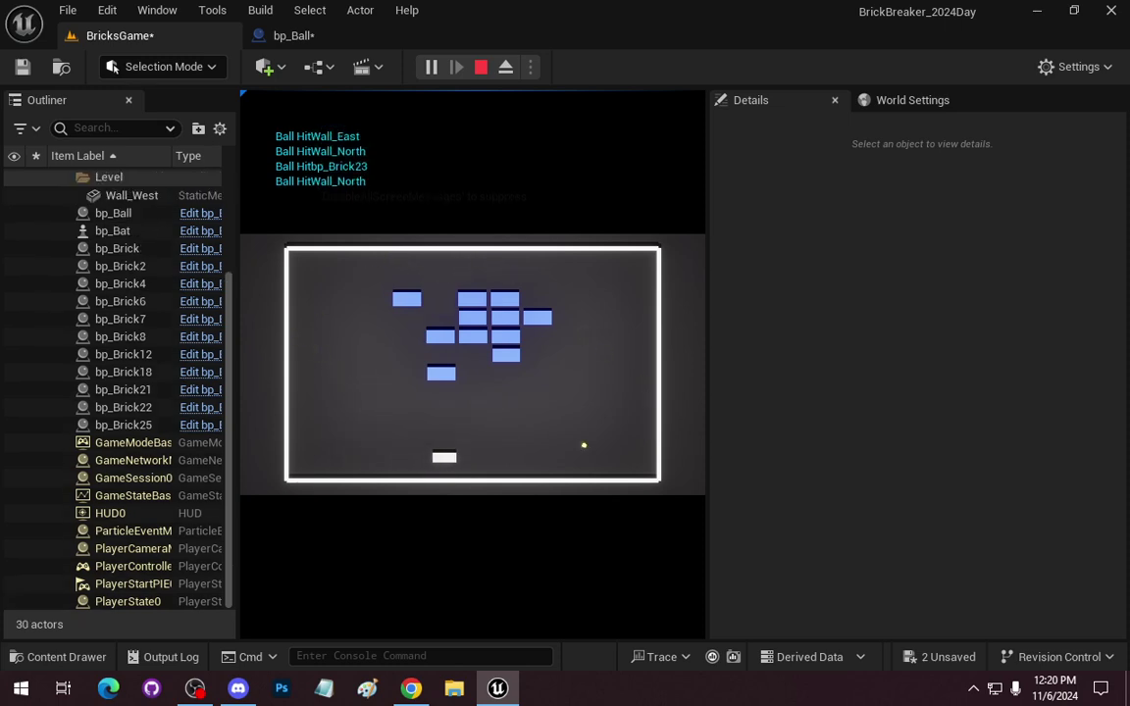
pyautogui.press('Escape')
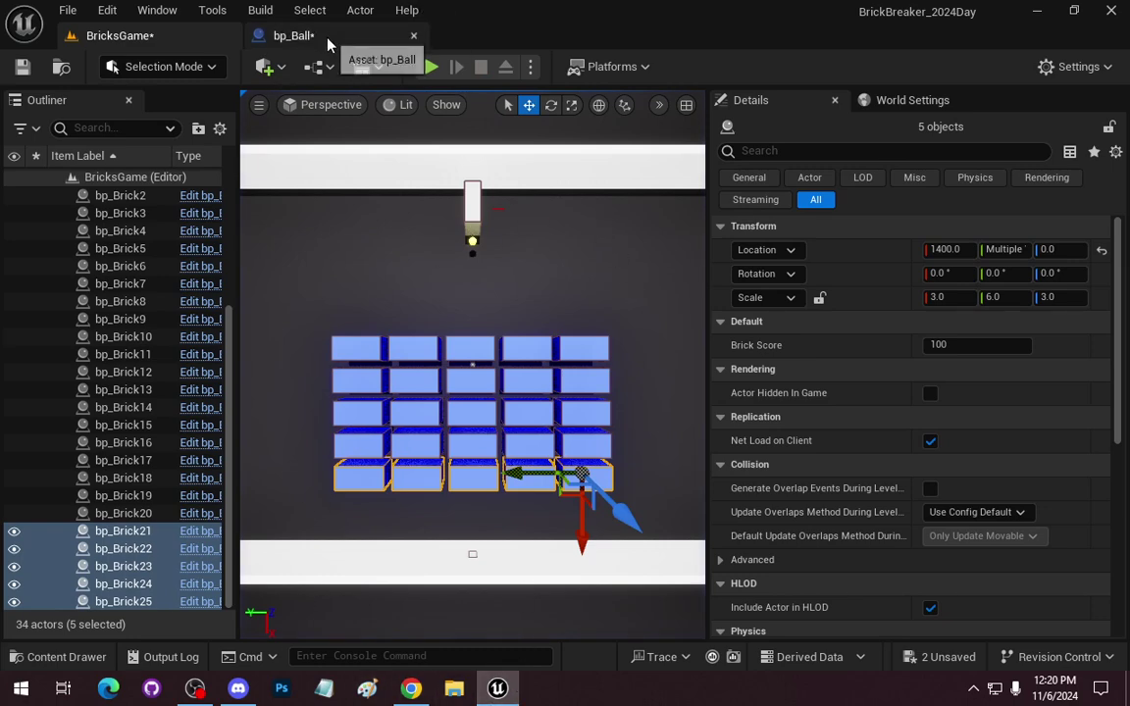
# In bp_Ball's graph, connect Play Sound 2D's execution output to the SET Velocity node.
pyautogui.click(293, 35)
pyautogui.moveTo(402, 259); pyautogui.dragTo(536, 263, button='right')
pyautogui.scroll(-2, 506, 271)
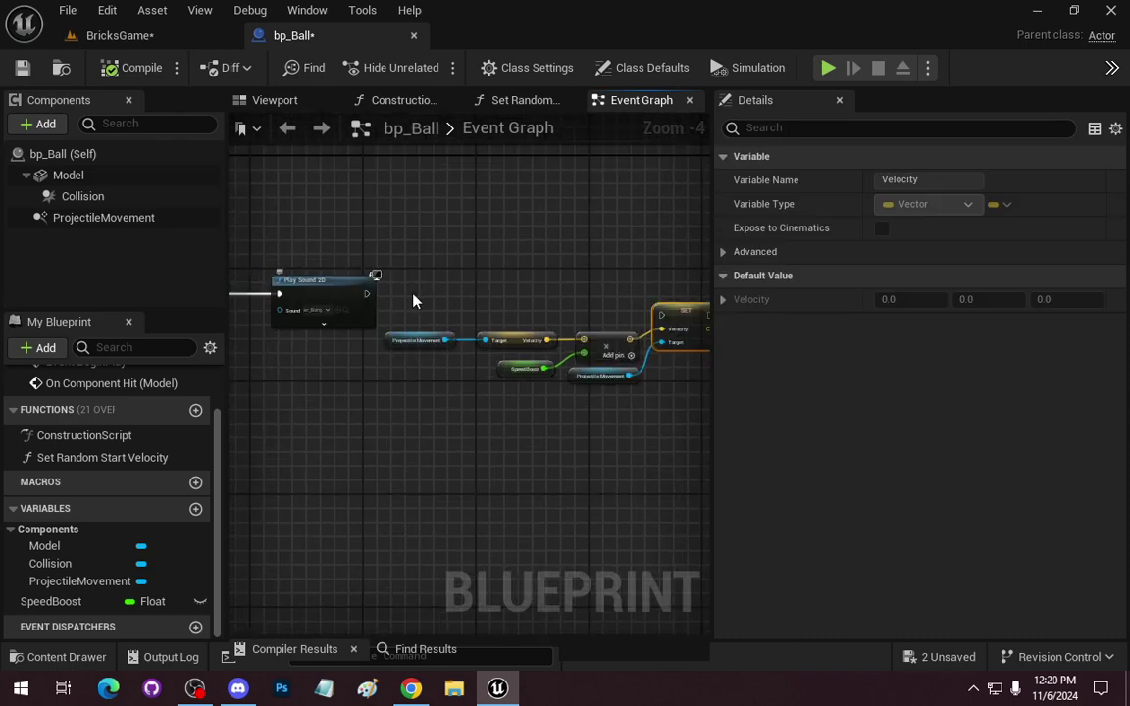
pyautogui.moveTo(369, 295); pyautogui.dragTo(661, 318)
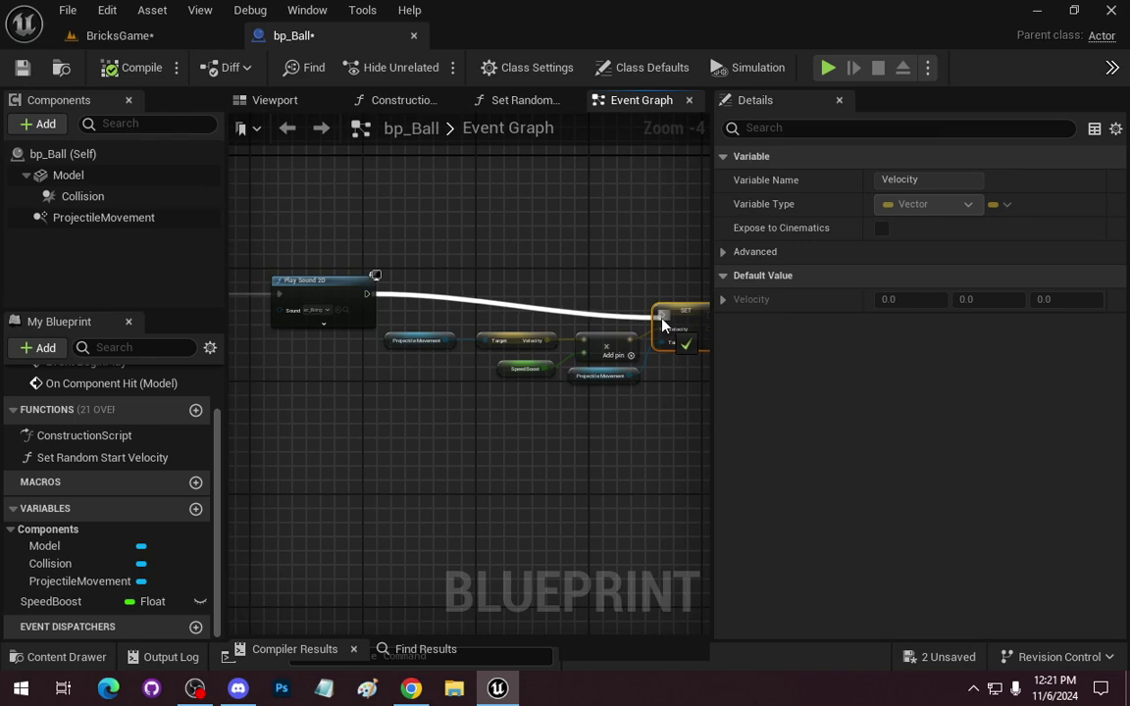
# Look over the SET, Print String and Append nodes, then close bp_Ball.
pyautogui.moveTo(661, 324); pyautogui.dragTo(514, 361, button='right')
pyautogui.moveTo(589, 413)
pyautogui.mouseDown(button='right')
pyautogui.moveTo(640, 353)
pyautogui.moveTo(504, 425)
pyautogui.moveTo(509, 291)
pyautogui.moveTo(493, 471)
pyautogui.moveTo(475, 340)
pyautogui.mouseUp(button='right')
pyautogui.scroll(1, 503, 300)
pyautogui.scroll(-2, 505, 323)
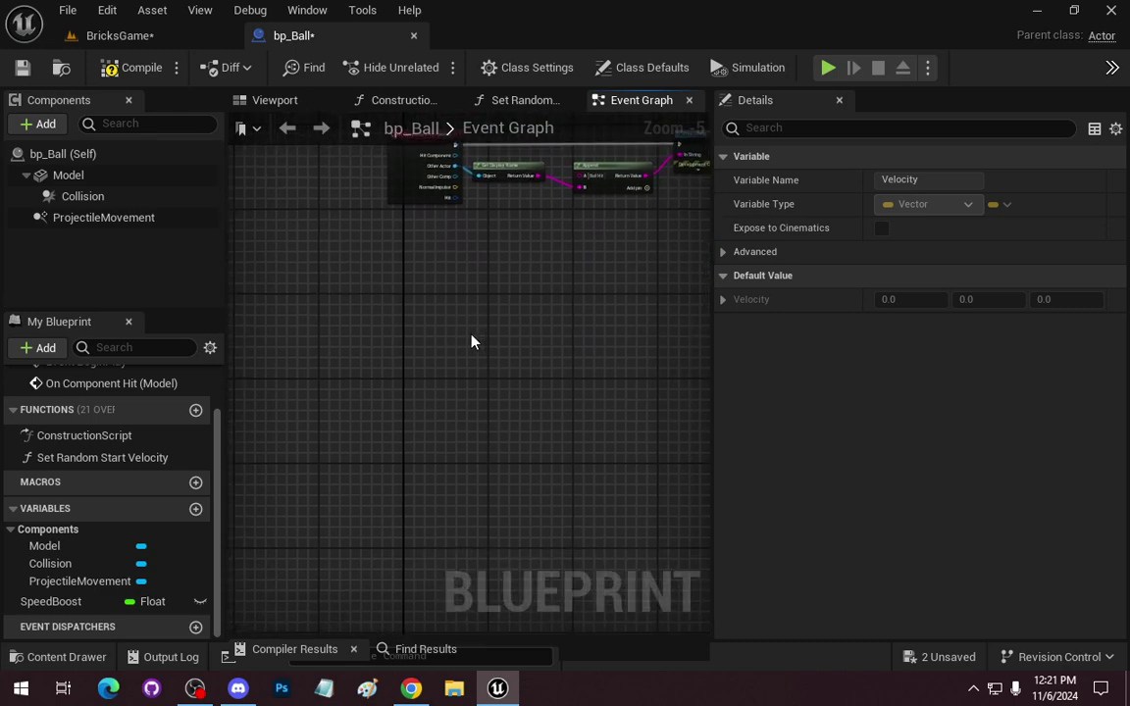
pyautogui.click(413, 36)
# Open bp_Bat from the Content Drawer and bring its input event, Move Bat and Branch nodes into view.
pyautogui.click(66, 657)
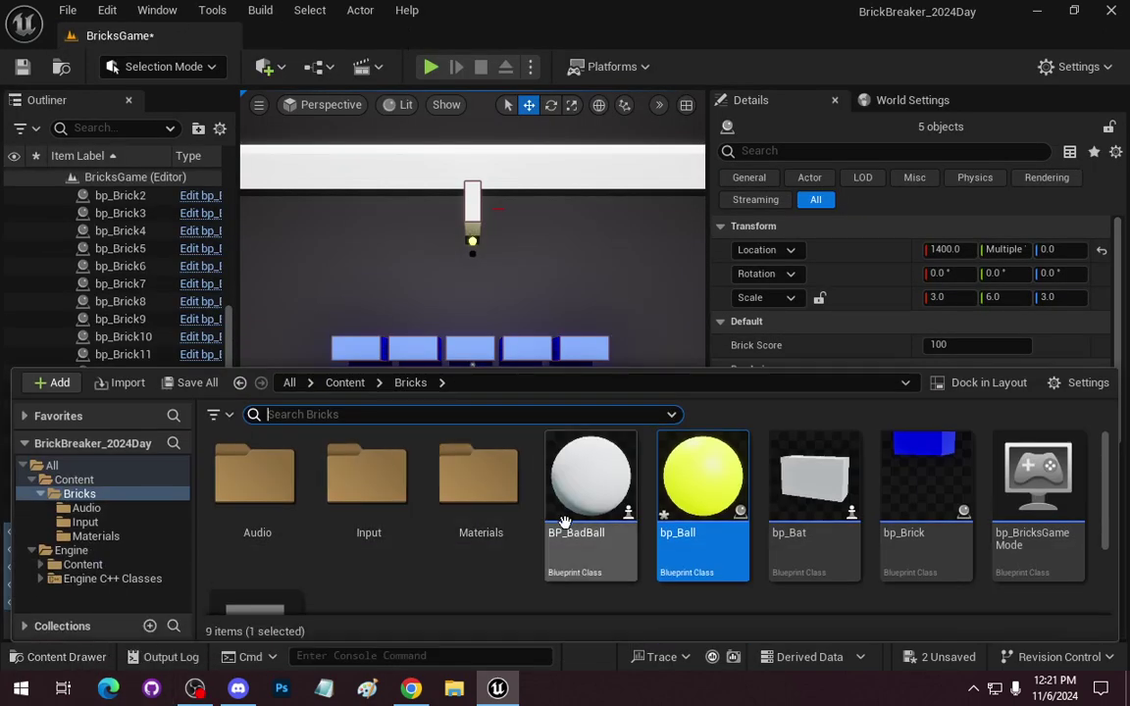
pyautogui.doubleClick(818, 483)
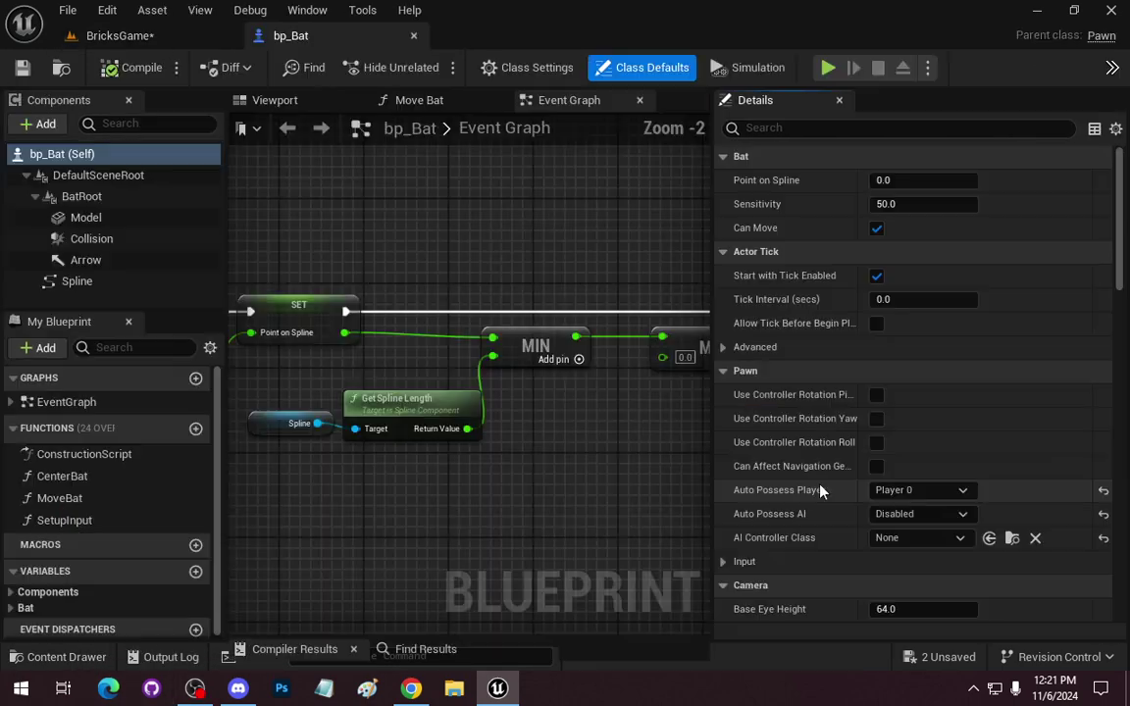
pyautogui.scroll(-4, 574, 486)
pyautogui.scroll(1, 574, 487)
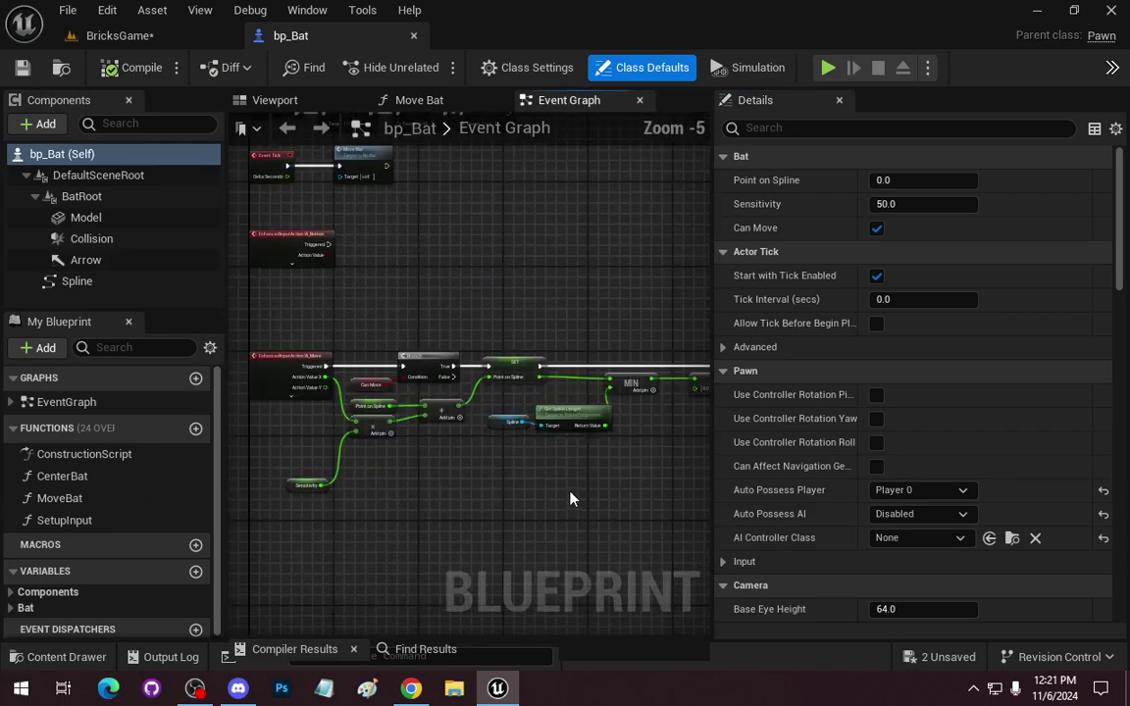
pyautogui.moveTo(570, 497); pyautogui.dragTo(632, 503, button='right')
pyautogui.scroll(3, 512, 374)
pyautogui.moveTo(509, 372); pyautogui.dragTo(603, 502, button='right')
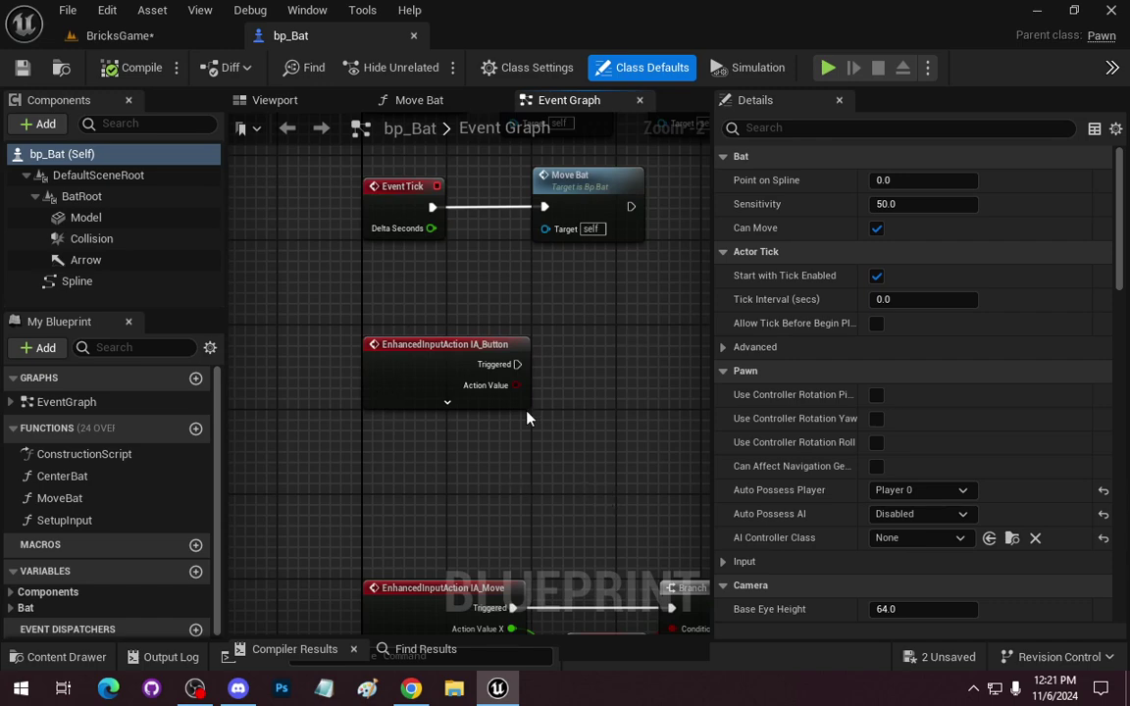
pyautogui.moveTo(454, 504); pyautogui.dragTo(398, 450, button='right')
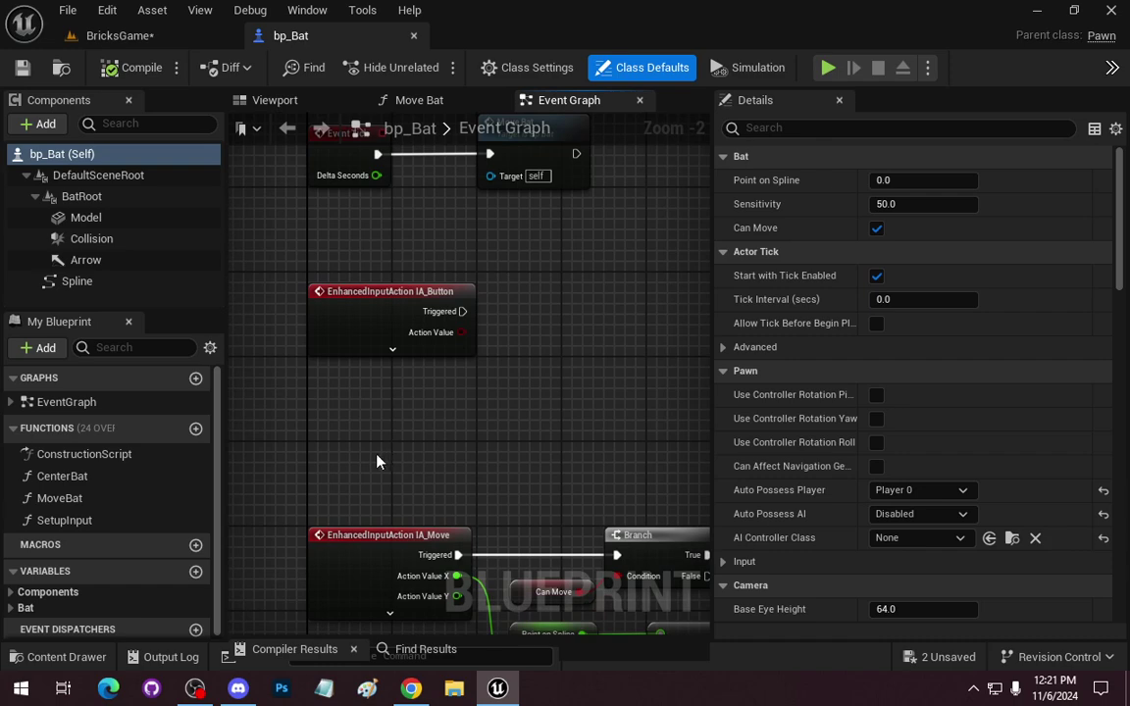
# Add a Spawn Actor from Class node driven by IA_Button's Triggered output.
pyautogui.moveTo(462, 311); pyautogui.dragTo(626, 318)
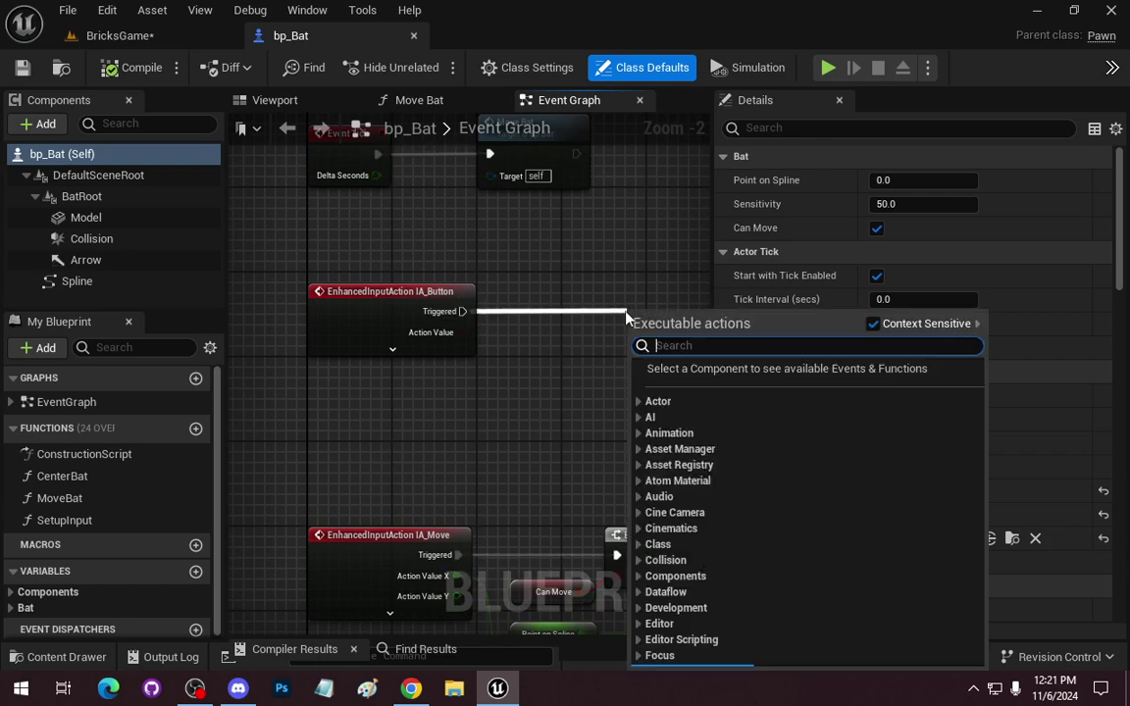
pyautogui.write('spawn actor')
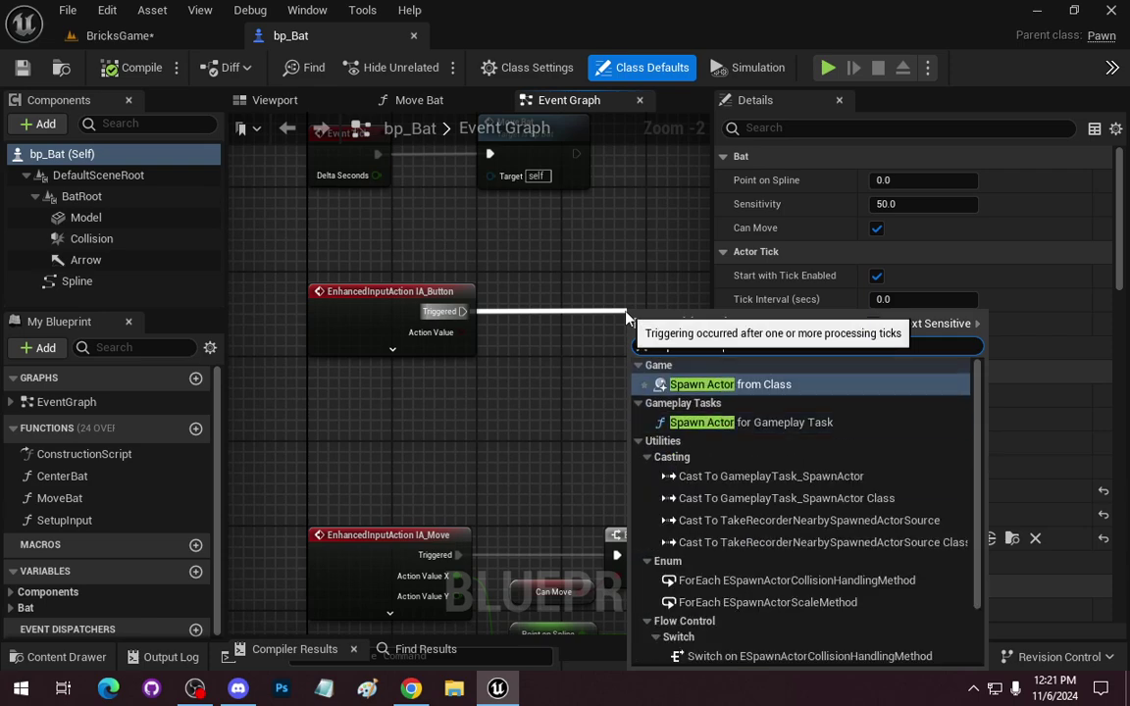
pyautogui.press('Return')
pyautogui.moveTo(635, 399); pyautogui.dragTo(340, 331, button='right')
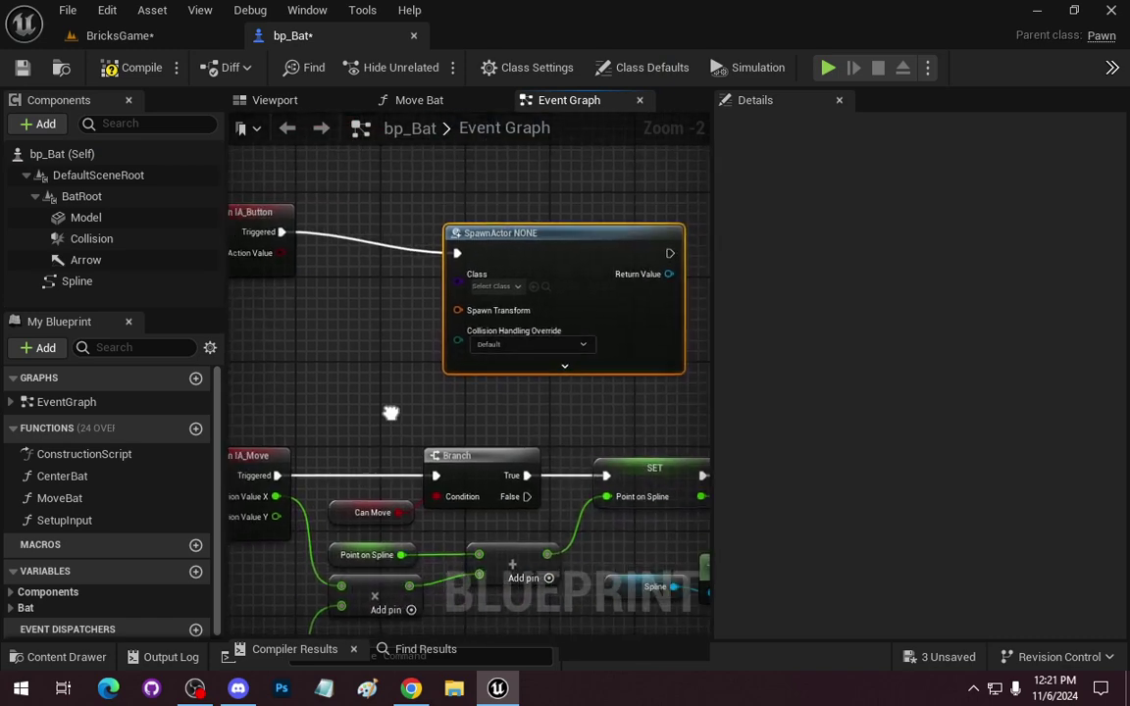
pyautogui.moveTo(390, 411); pyautogui.dragTo(456, 432, button='right')
# Set the SpawnActor node's class to bp_Ball.
pyautogui.click(575, 301)
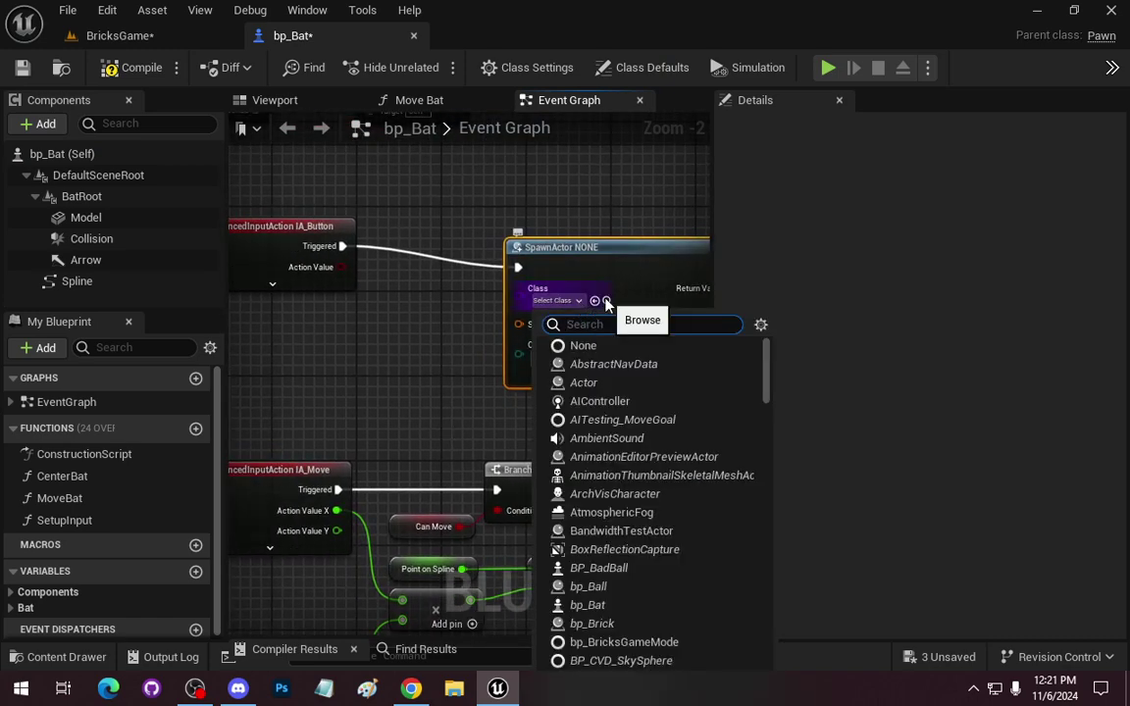
pyautogui.write('bp_ba')
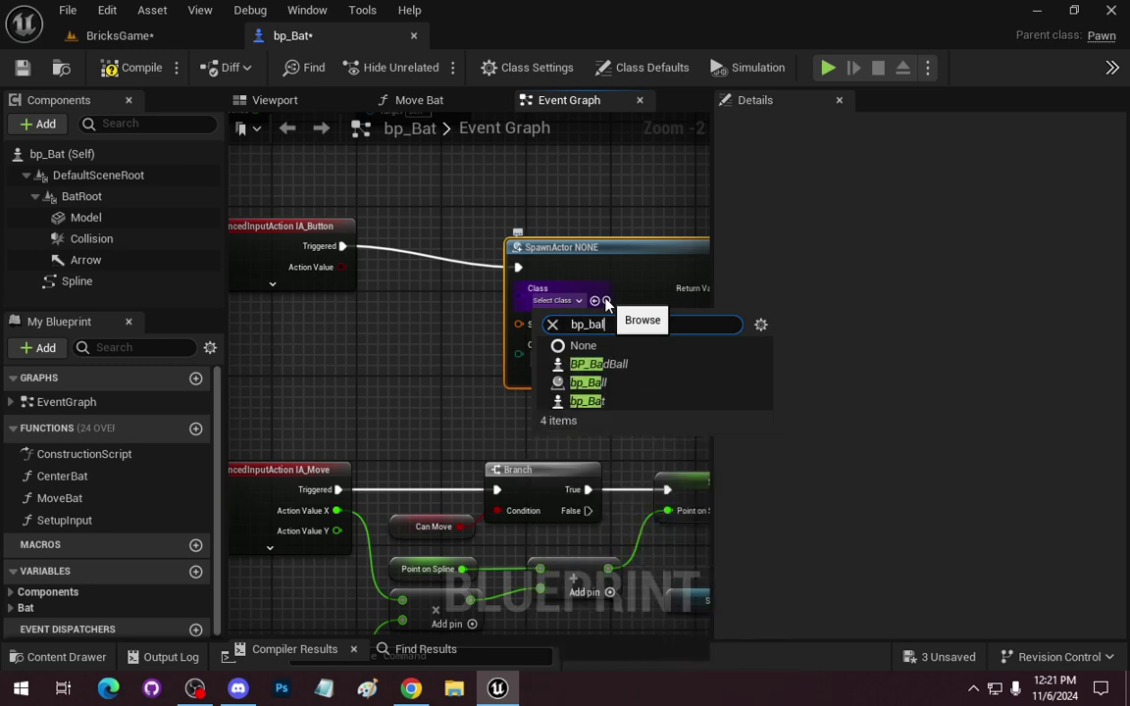
pyautogui.write('ll')
pyautogui.click(586, 364)
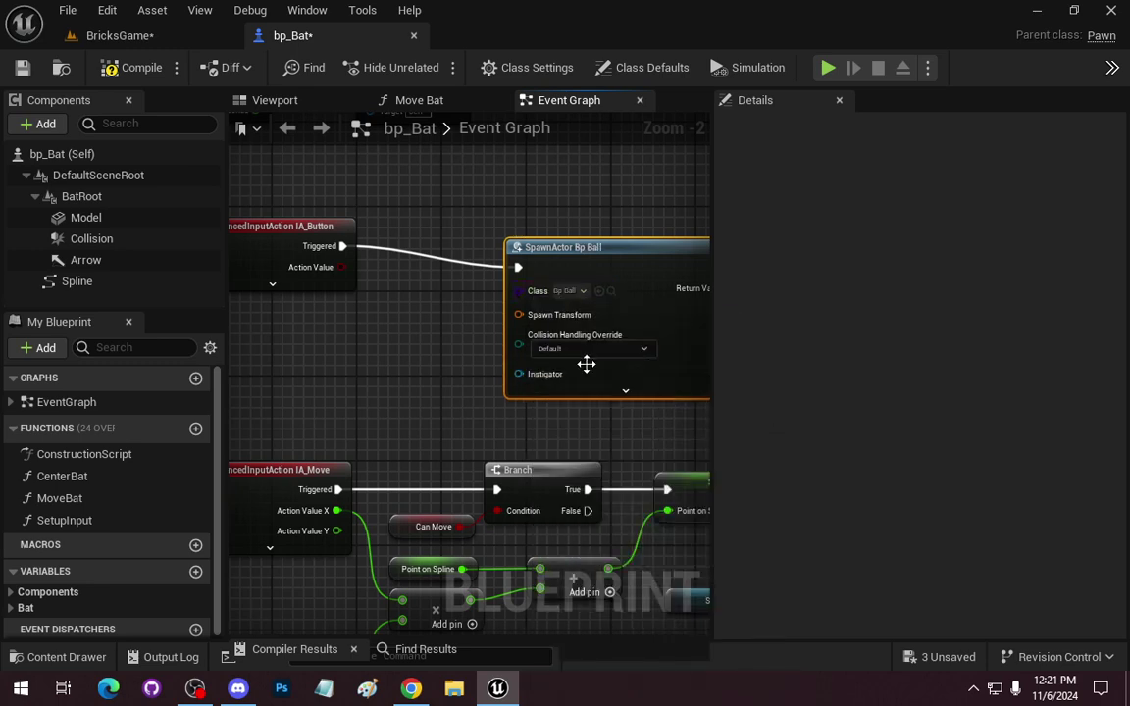
pyautogui.moveTo(624, 255)
pyautogui.mouseDown()
pyautogui.moveTo(613, 233)
pyautogui.moveTo(628, 272)
pyautogui.mouseUp()
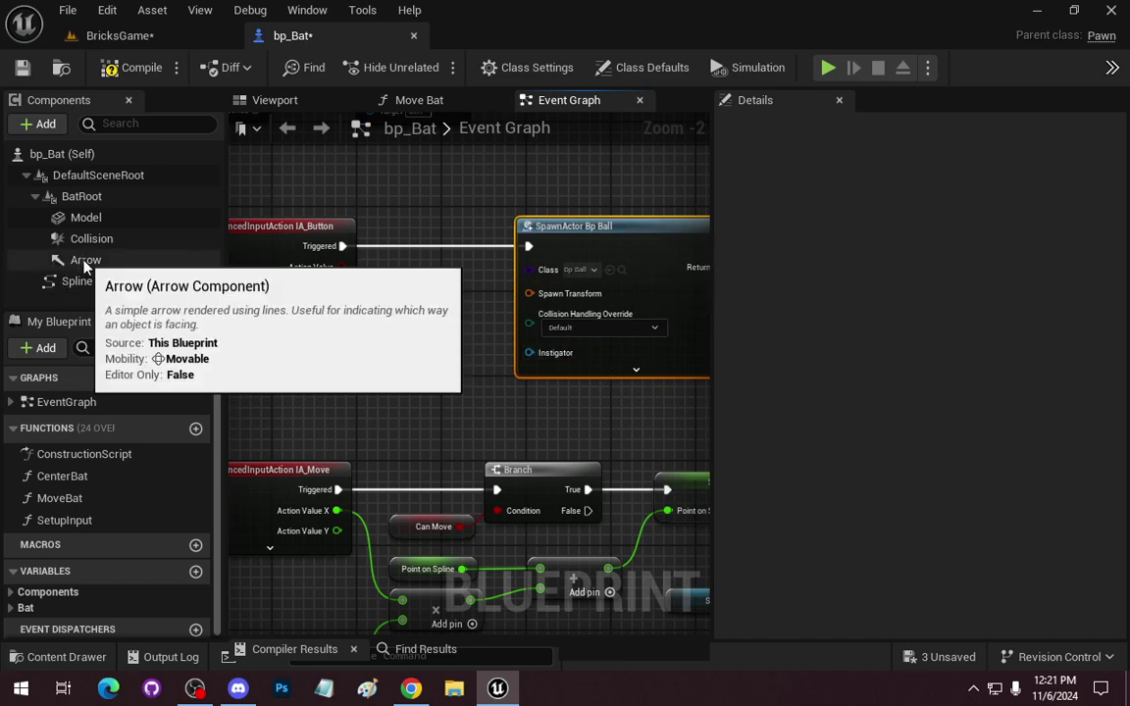
# Add the Arrow component with Get Relative Transform and feed it into Spawn Transform.
pyautogui.moveTo(86, 260)
pyautogui.mouseDown()
pyautogui.moveTo(336, 429)
pyautogui.moveTo(275, 350)
pyautogui.moveTo(371, 349)
pyautogui.mouseUp()
pyautogui.write('get')
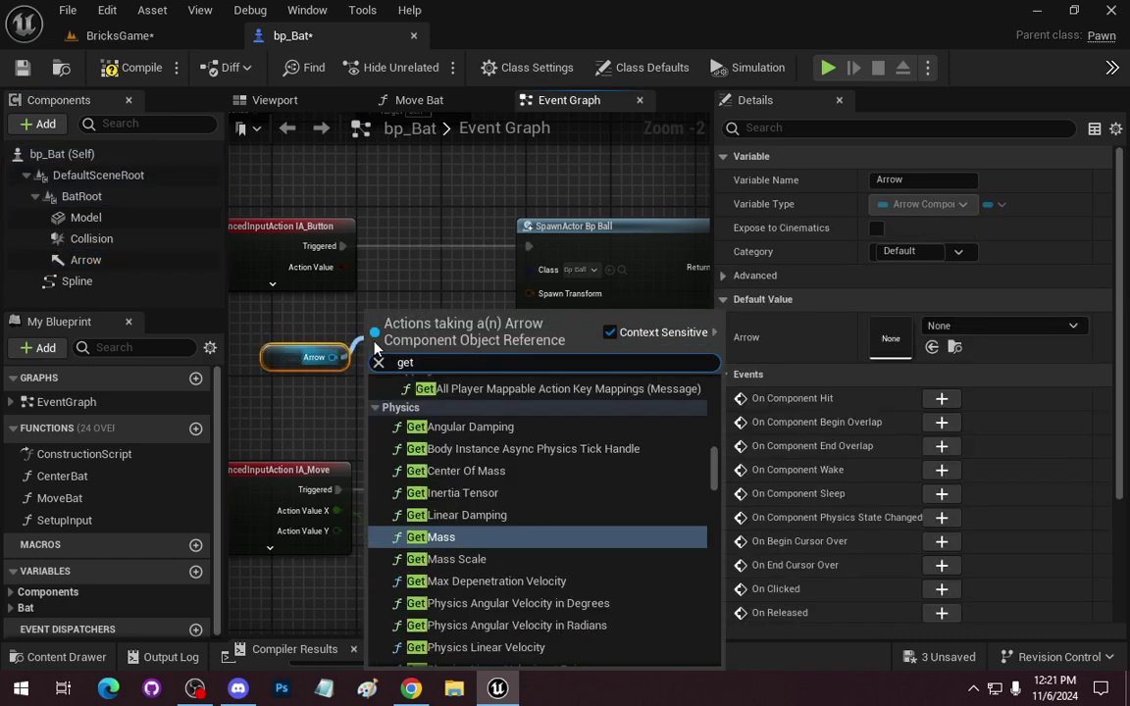
pyautogui.write(' tra')
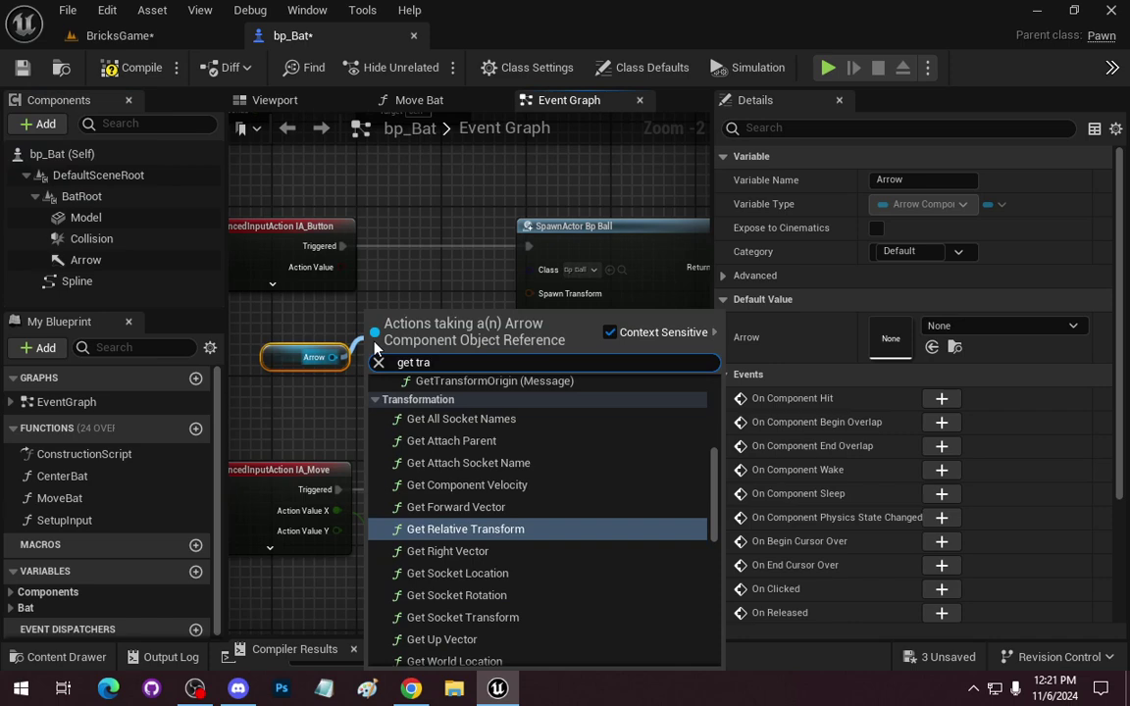
pyautogui.write('ns')
pyautogui.click(466, 533)
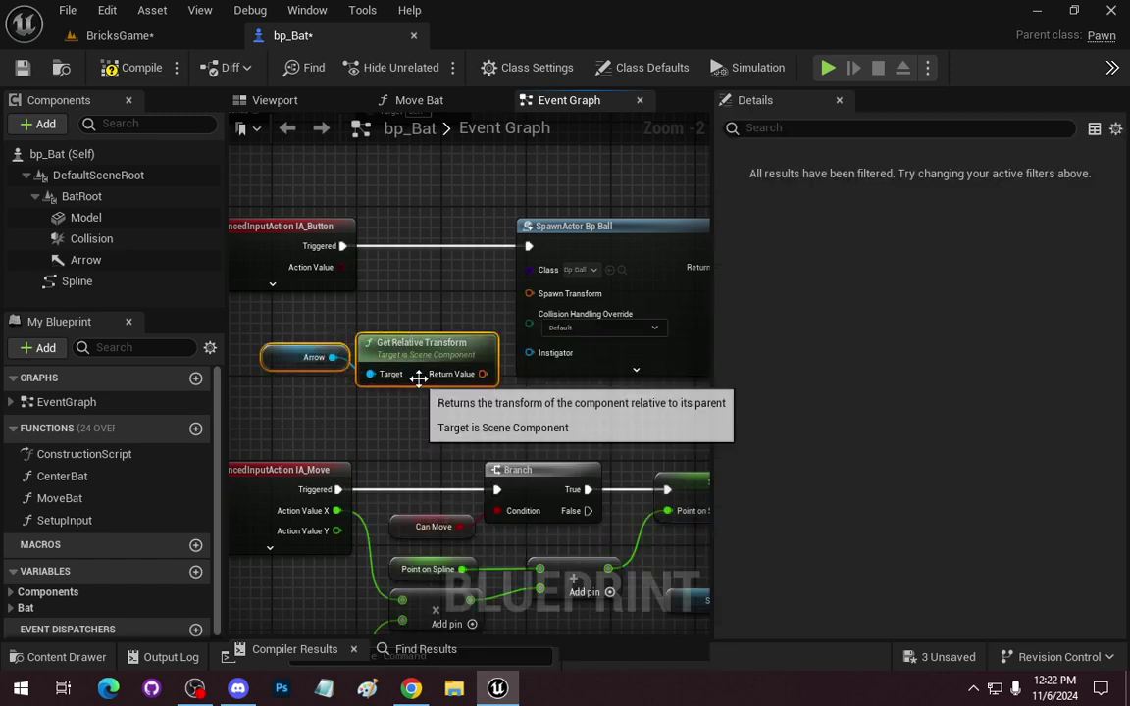
pyautogui.moveTo(417, 373); pyautogui.dragTo(365, 353)
pyautogui.moveTo(463, 356); pyautogui.dragTo(370, 389, button='right')
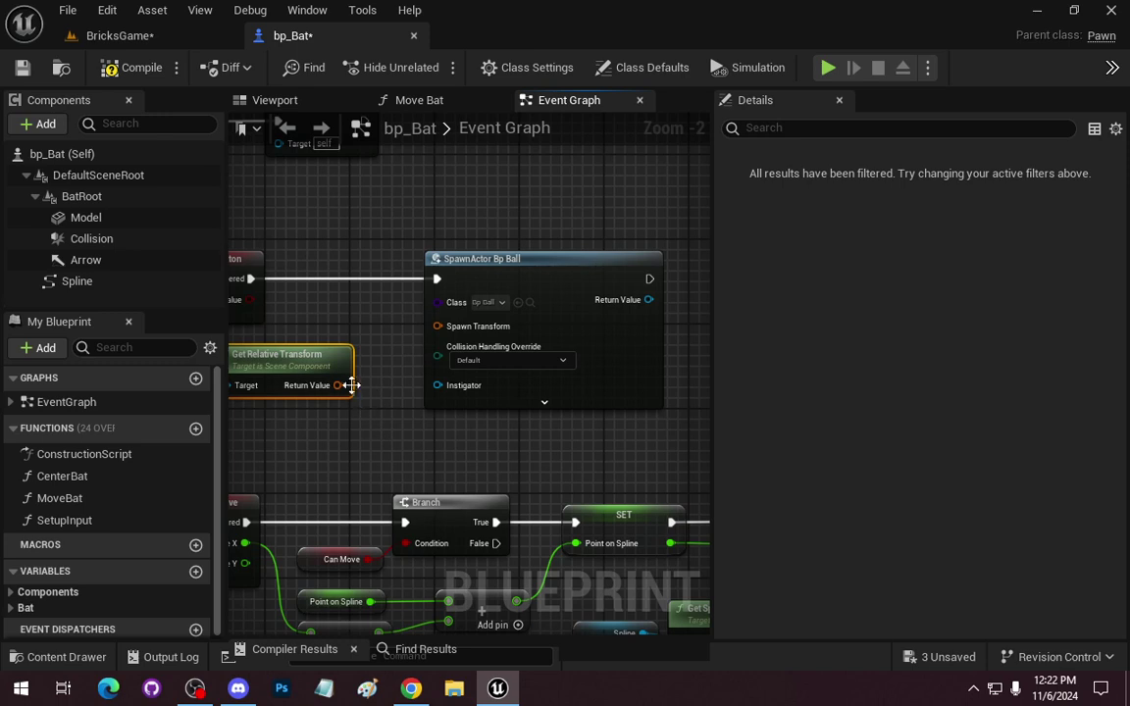
pyautogui.moveTo(351, 385); pyautogui.dragTo(438, 326)
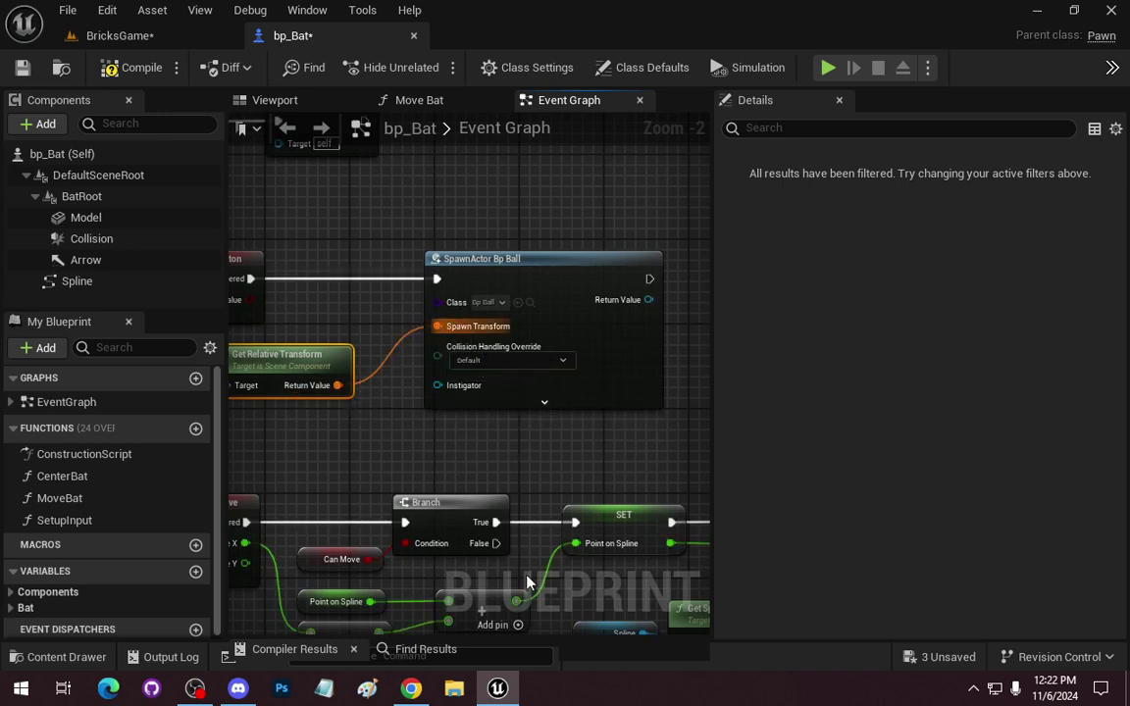
pyautogui.moveTo(313, 340); pyautogui.dragTo(443, 343, button='right')
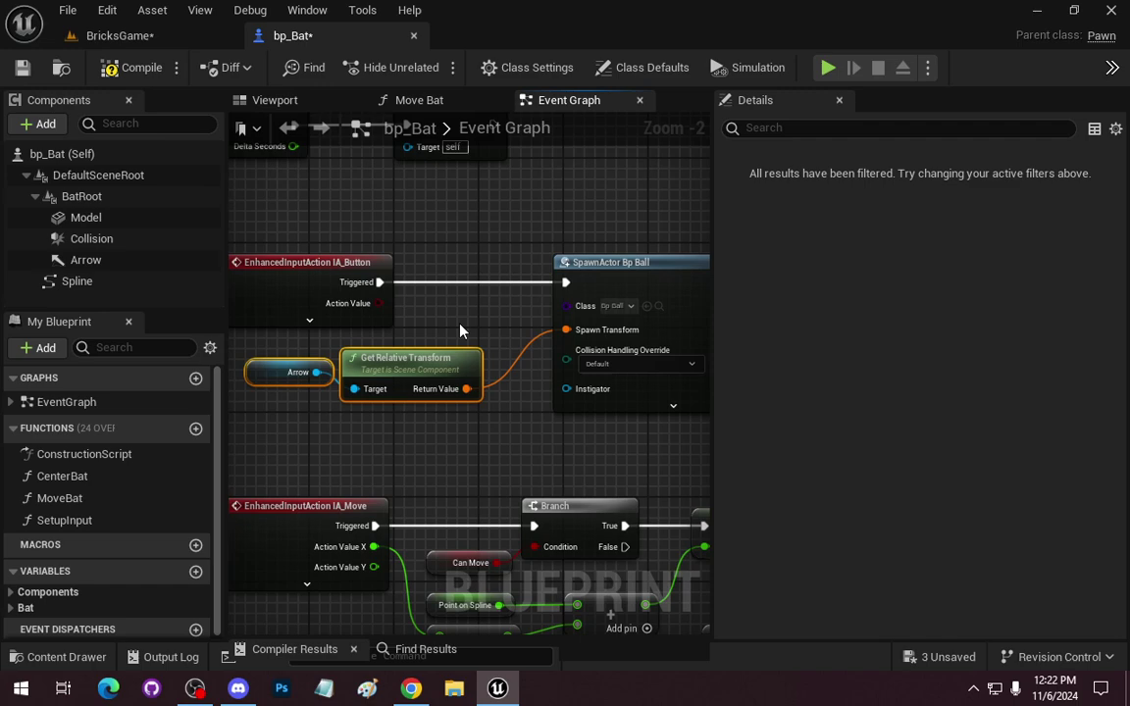
# Compile bp_Bat, play-test the level to check ball spawning, then return to bp_Bat's graph.
pyautogui.click(125, 65)
pyautogui.click(138, 36)
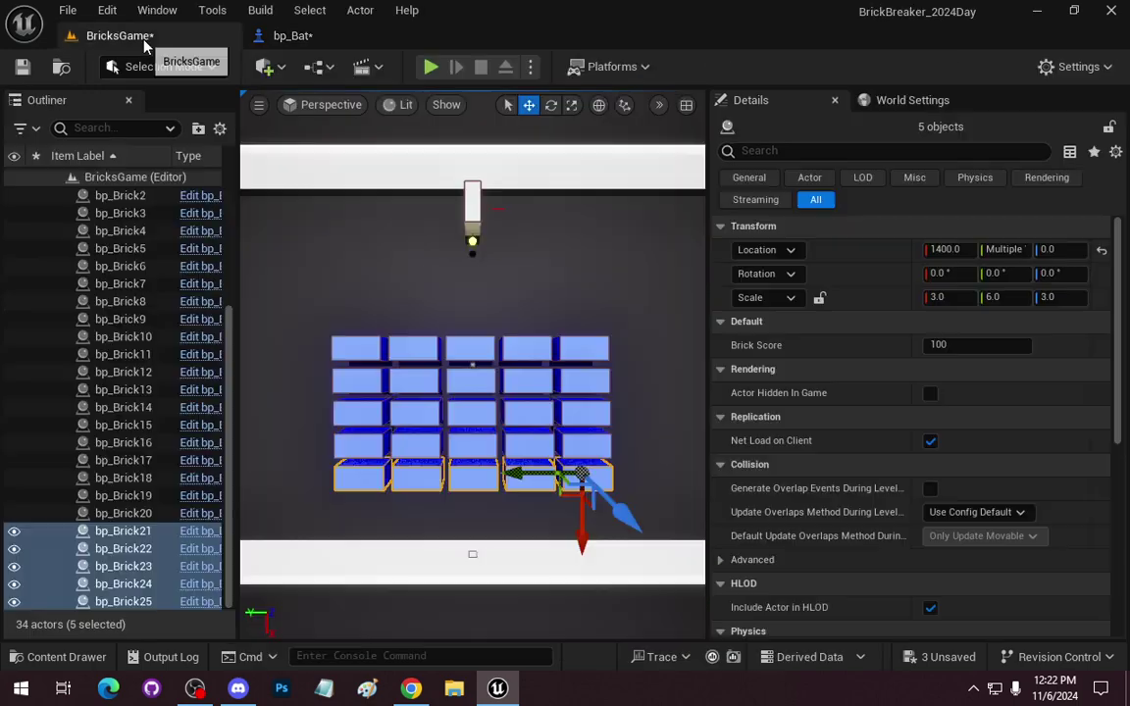
pyautogui.click(427, 69)
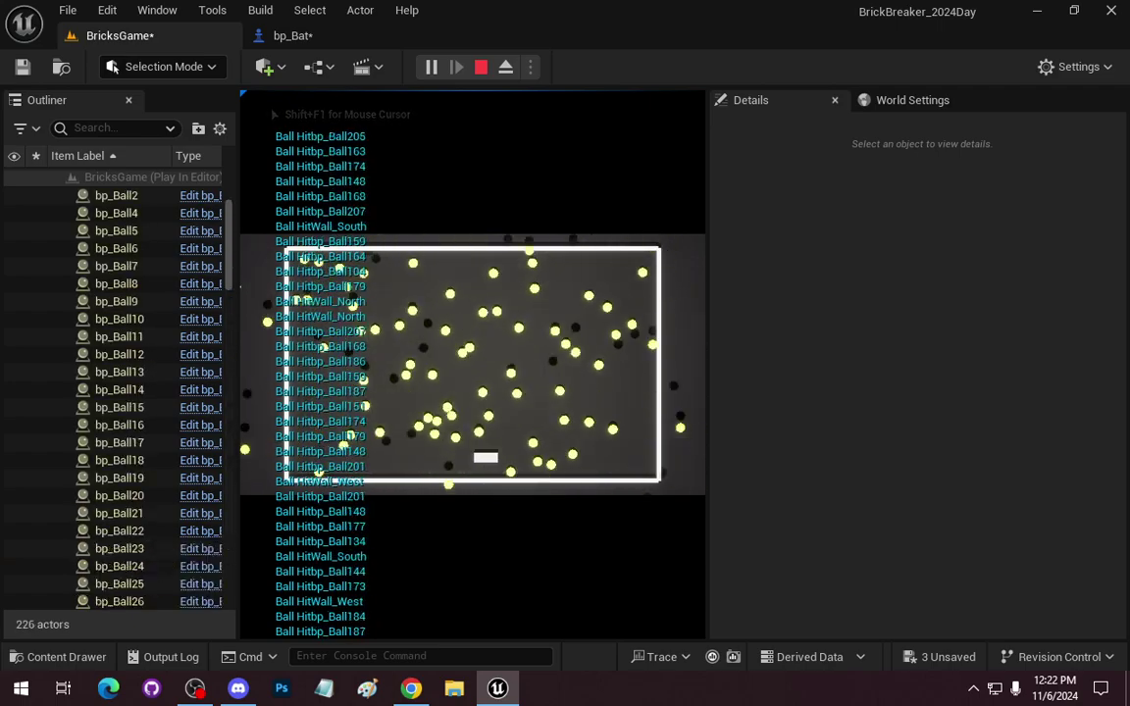
pyautogui.press('Escape')
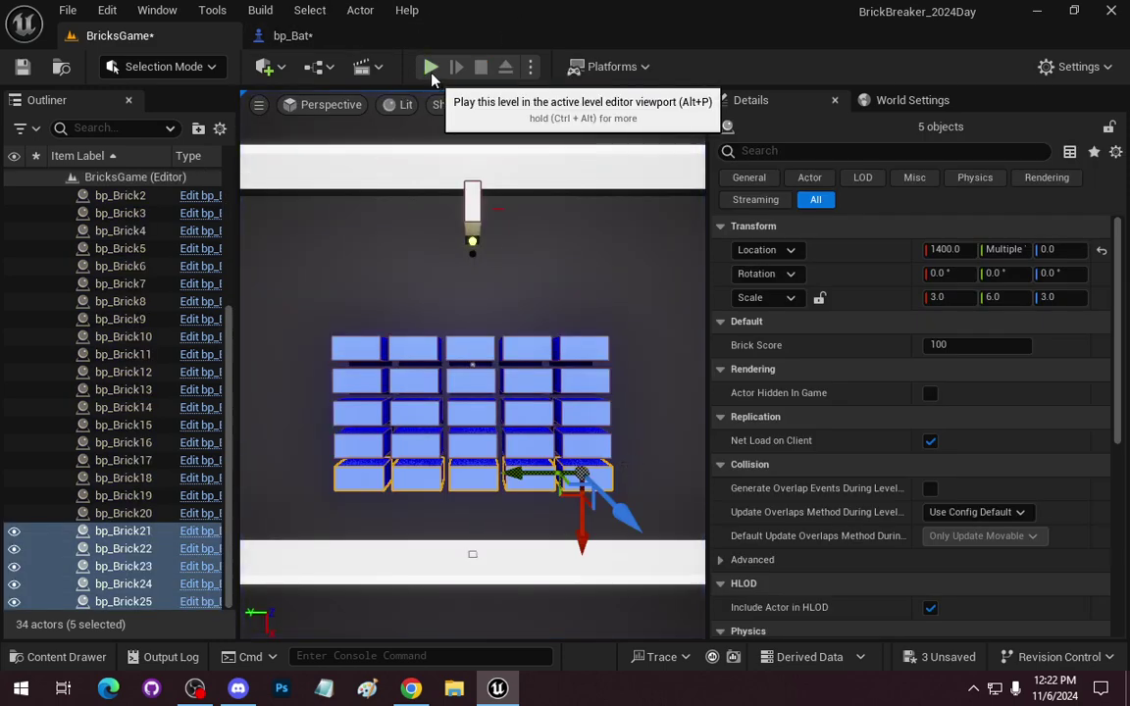
pyautogui.click(294, 35)
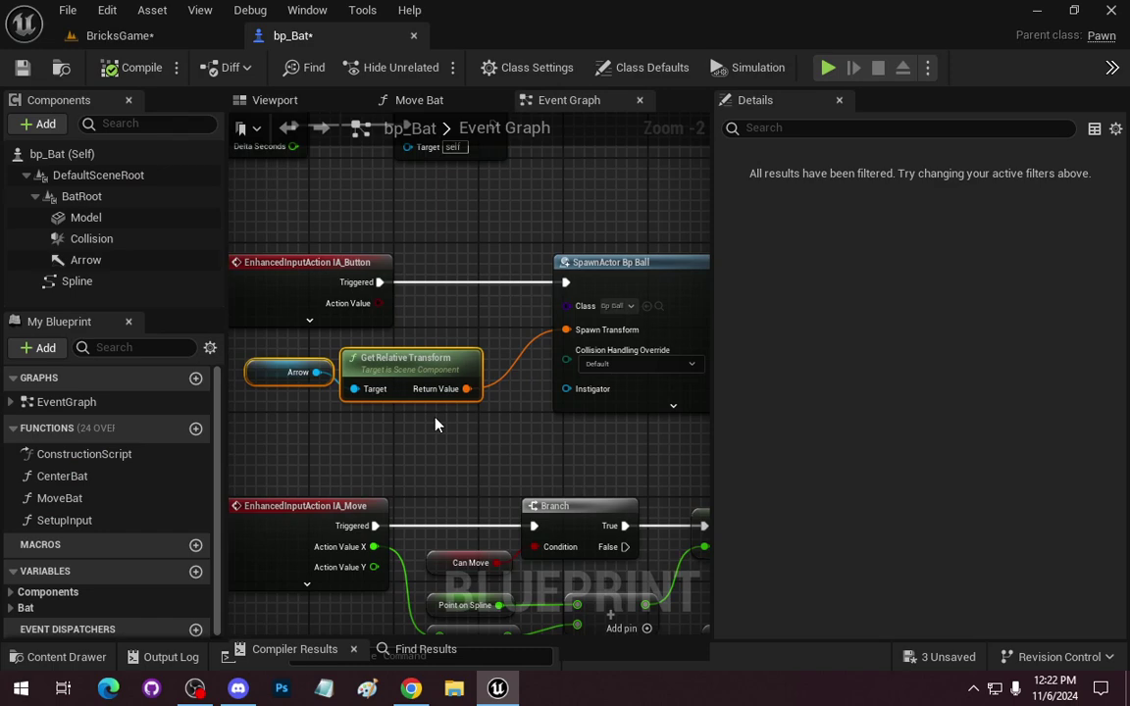
# Move the Arrow and transform nodes down, expand IA_Button's pins, and shift SpawnActor right.
pyautogui.click(403, 358)
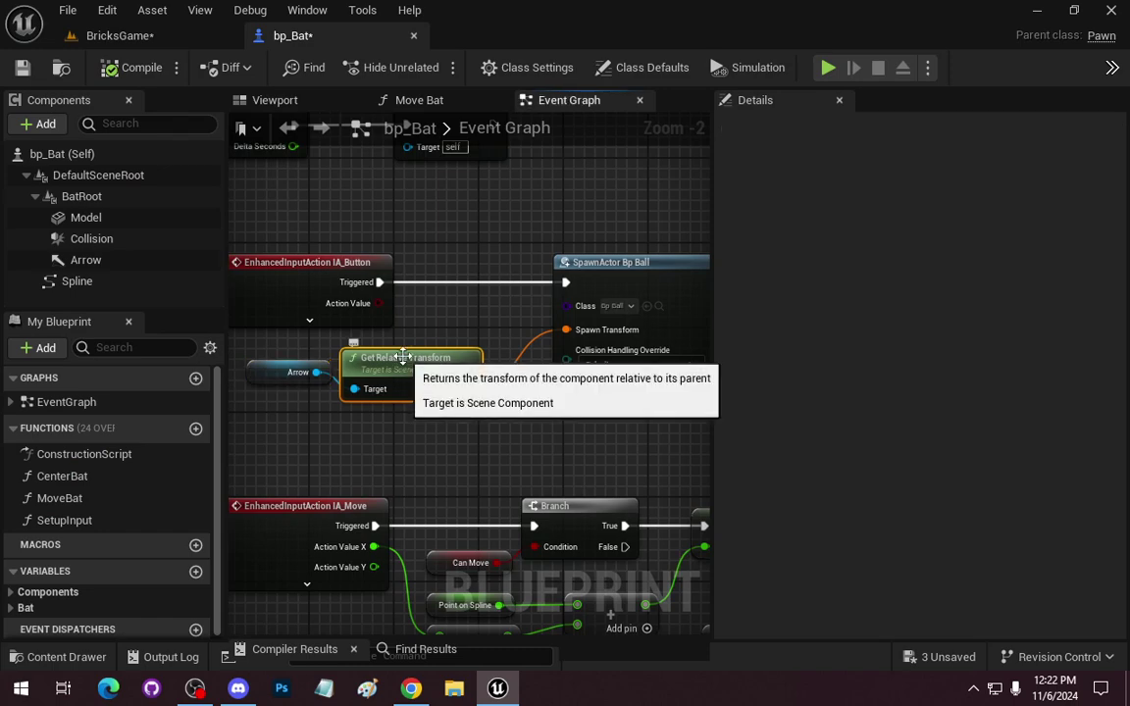
pyautogui.moveTo(438, 312); pyautogui.dragTo(225, 369)
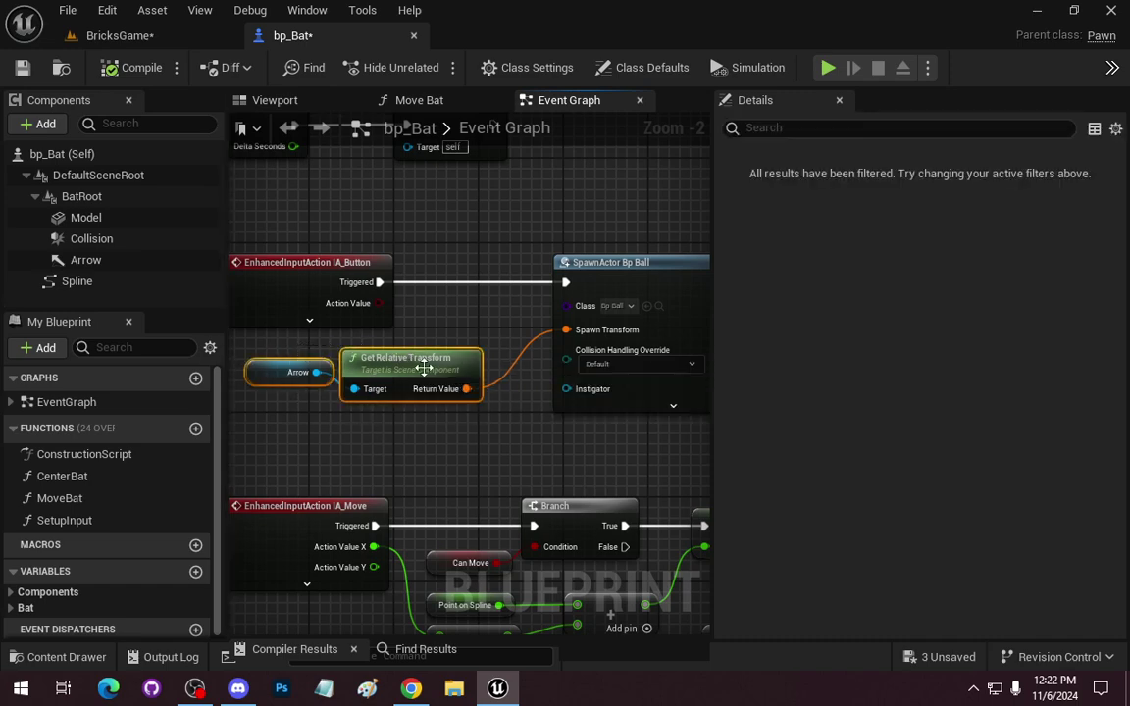
pyautogui.moveTo(454, 366); pyautogui.dragTo(465, 472)
pyautogui.click(308, 321)
pyautogui.moveTo(486, 421); pyautogui.dragTo(383, 308, button='right')
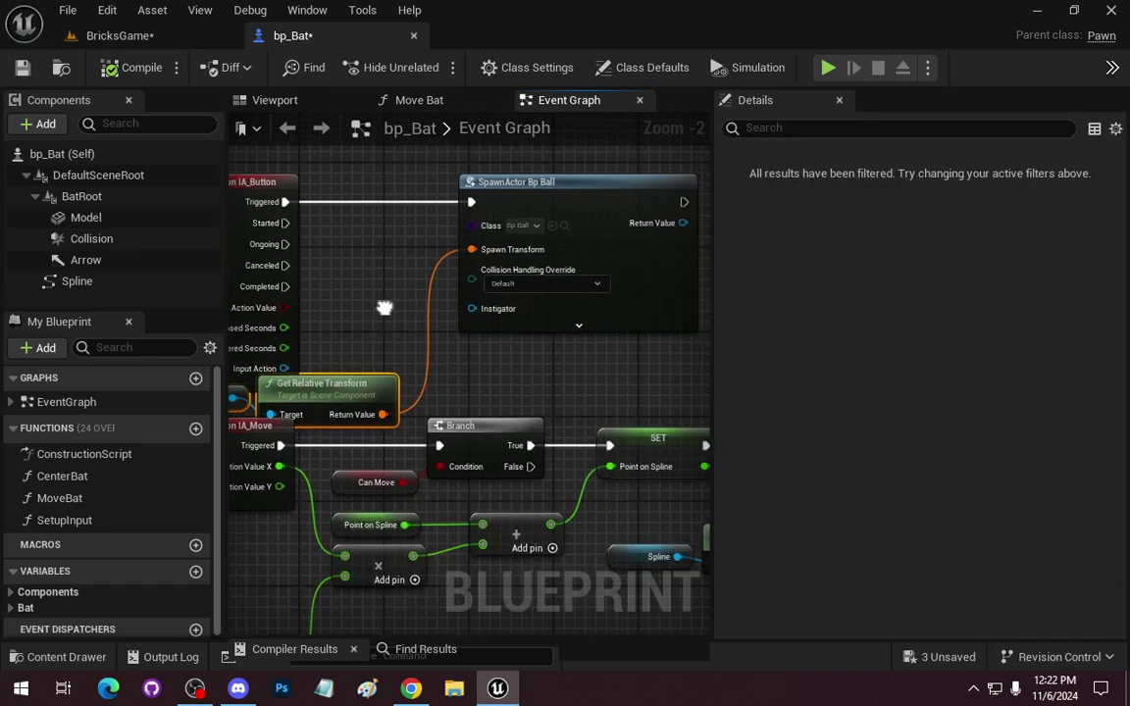
pyautogui.scroll(-2, 379, 268)
pyautogui.moveTo(489, 248); pyautogui.dragTo(601, 241)
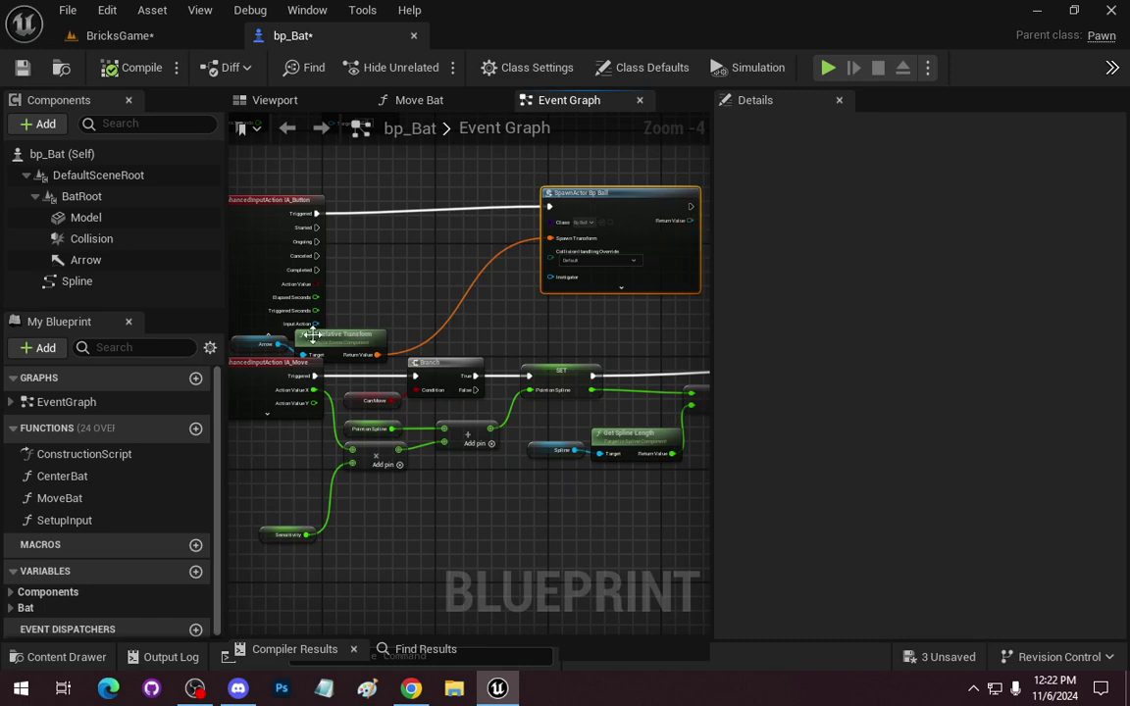
# Place Get Relative Transform between Arrow and SpawnActor and center the IA_Button pins.
pyautogui.click(264, 344)
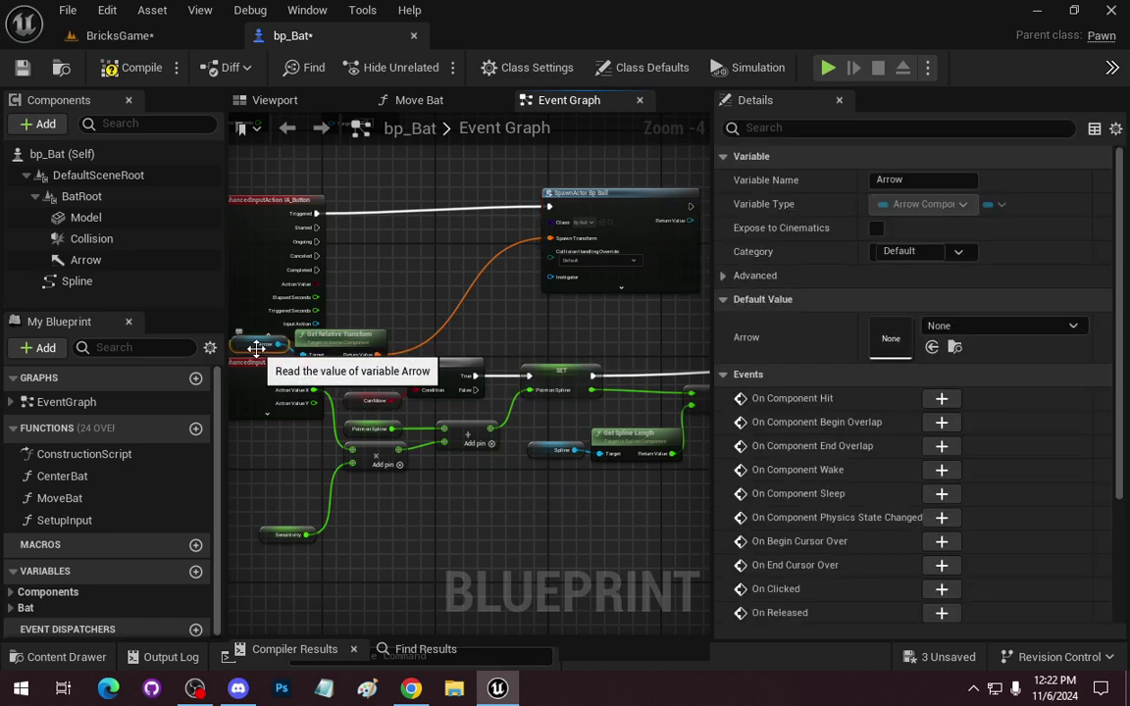
pyautogui.click(336, 341)
pyautogui.moveTo(335, 340); pyautogui.dragTo(439, 310)
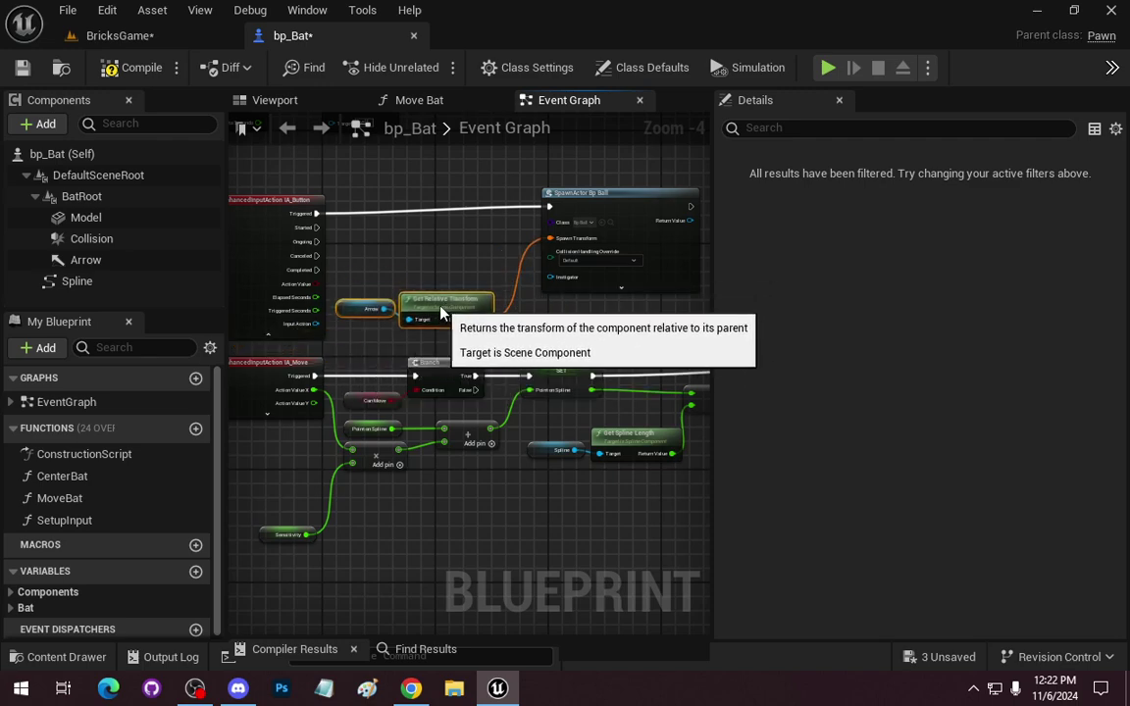
pyautogui.scroll(1, 422, 272)
pyautogui.moveTo(422, 273); pyautogui.dragTo(476, 272, button='right')
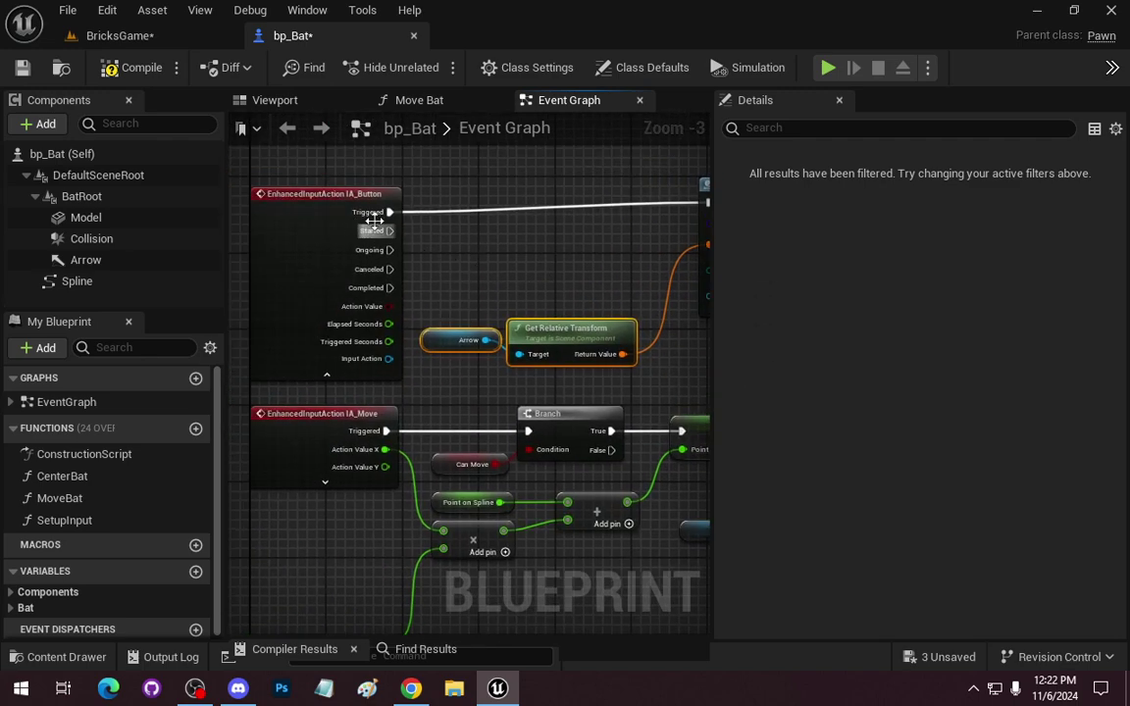
pyautogui.scroll(1, 417, 235)
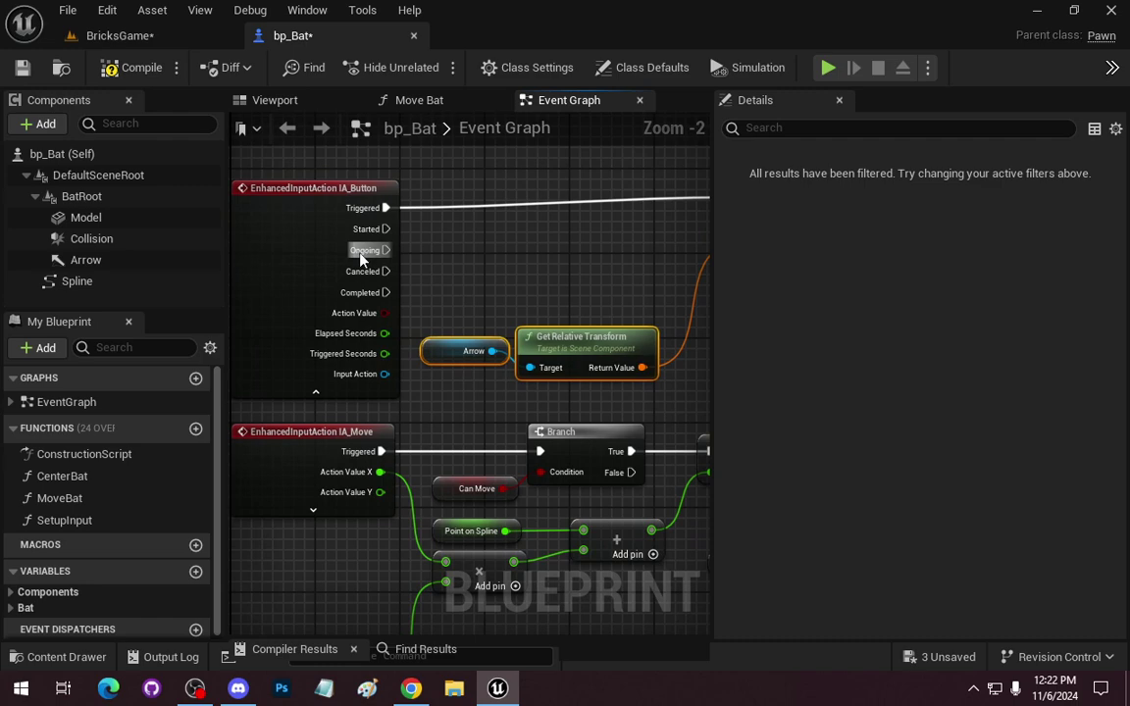
pyautogui.moveTo(520, 253); pyautogui.dragTo(431, 272, button='right')
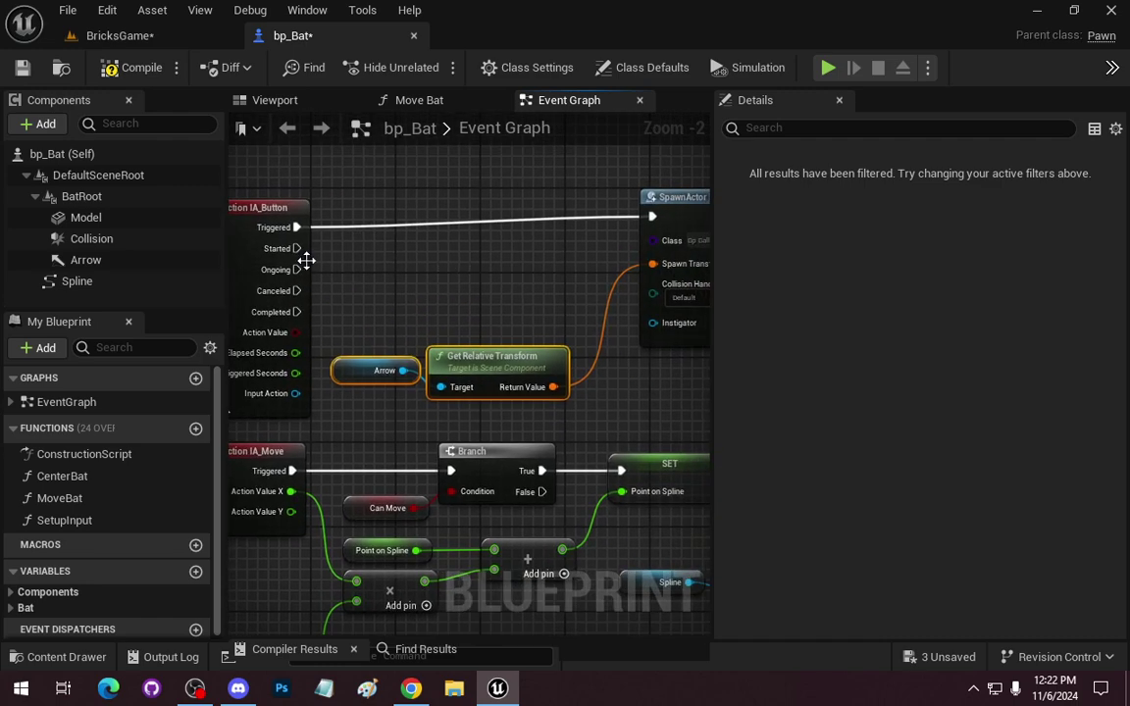
# Fire SpawnActor from IA_Button's Started pin instead of Triggered.
pyautogui.rightClick(296, 226)
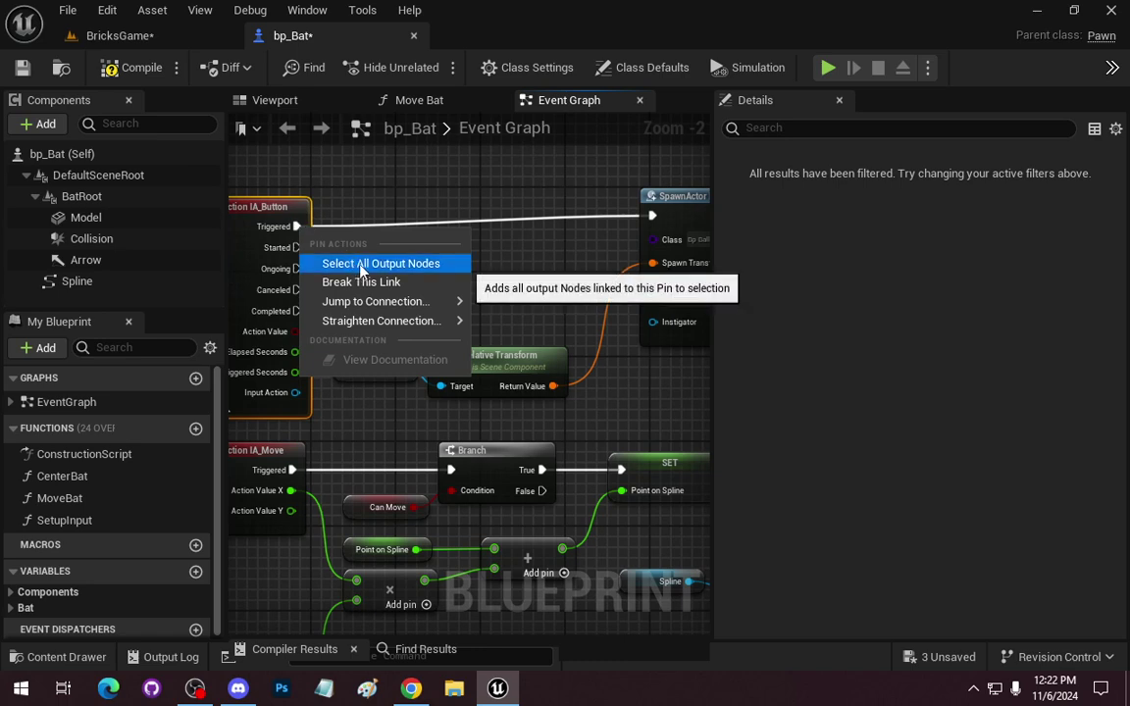
pyautogui.click(338, 280)
pyautogui.moveTo(296, 247); pyautogui.dragTo(652, 220)
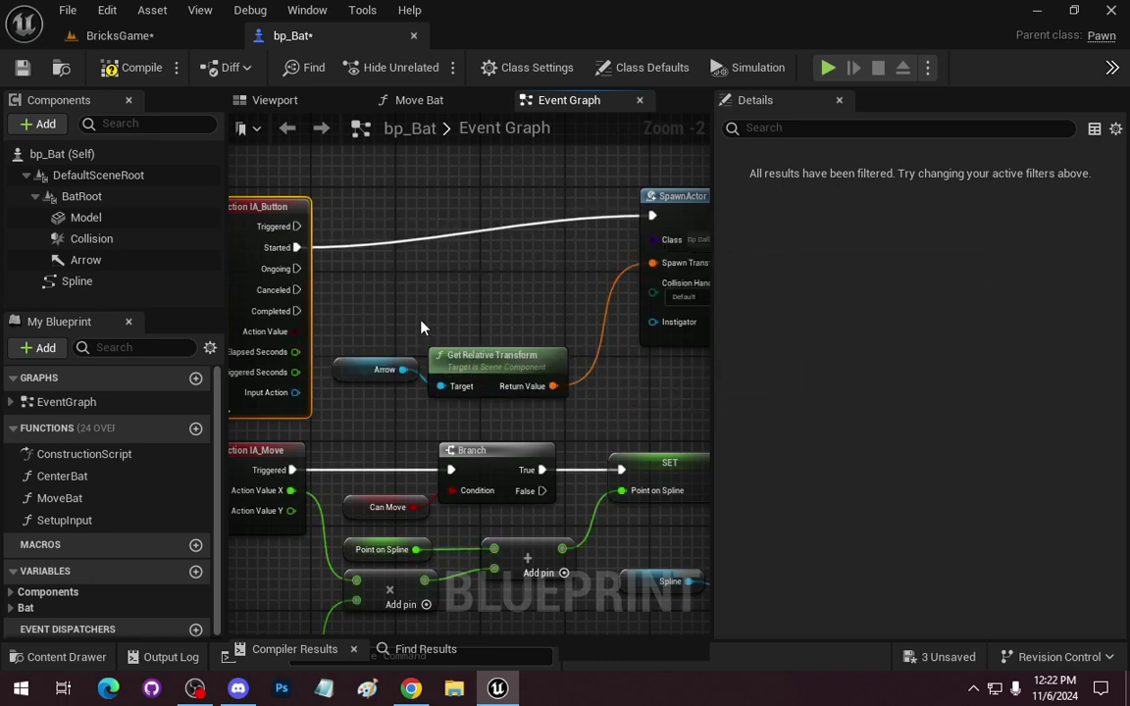
# Replace Get Relative Transform with the Arrow's Get World Transform feeding Spawn Transform.
pyautogui.click(482, 367)
pyautogui.press('Delete')
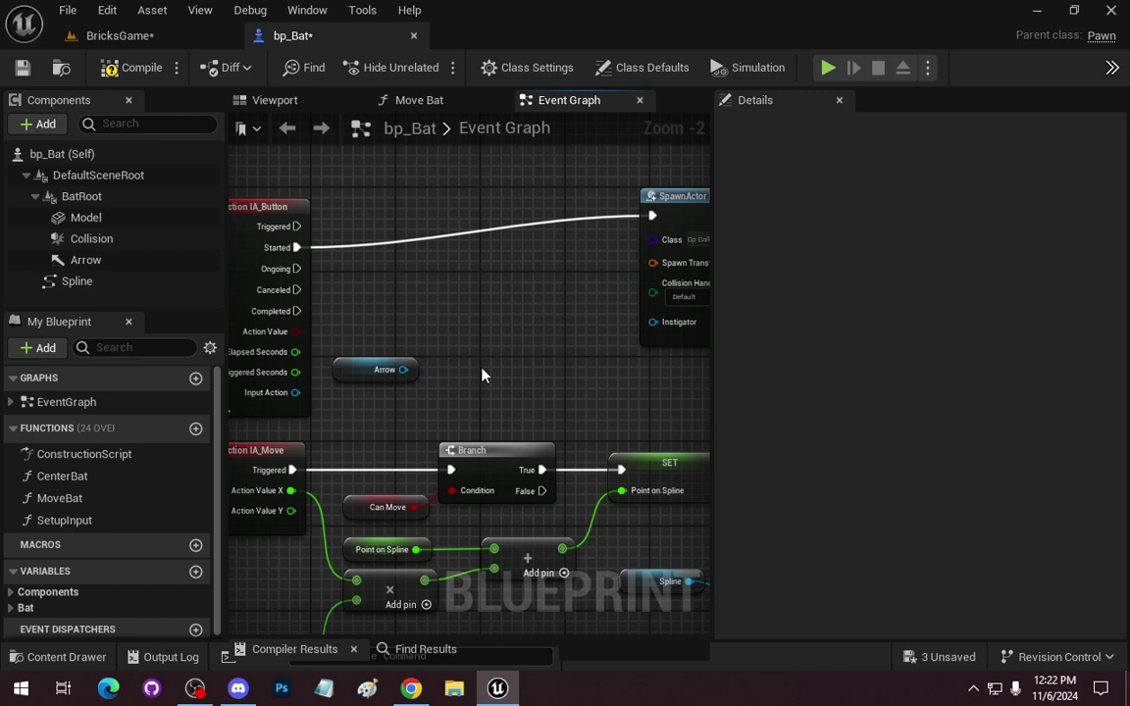
pyautogui.moveTo(402, 369)
pyautogui.mouseDown()
pyautogui.moveTo(432, 363)
pyautogui.moveTo(474, 329)
pyautogui.mouseUp()
pyautogui.write('get wor')
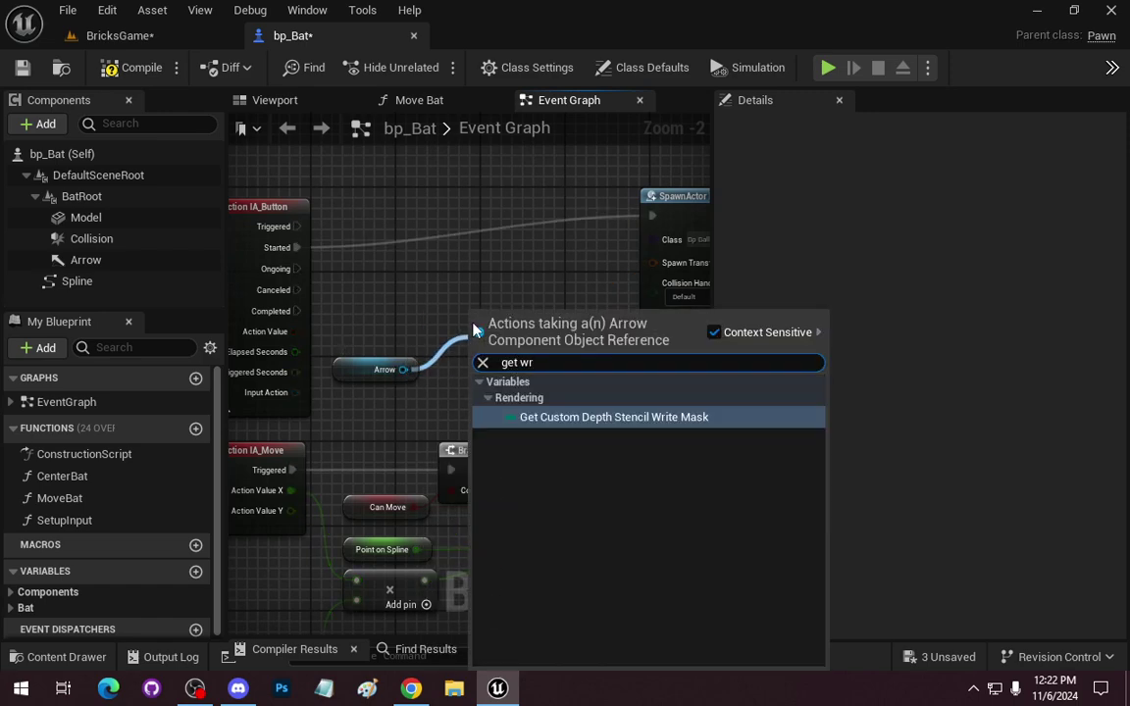
pyautogui.press('BackSpace')
pyautogui.write('orld t')
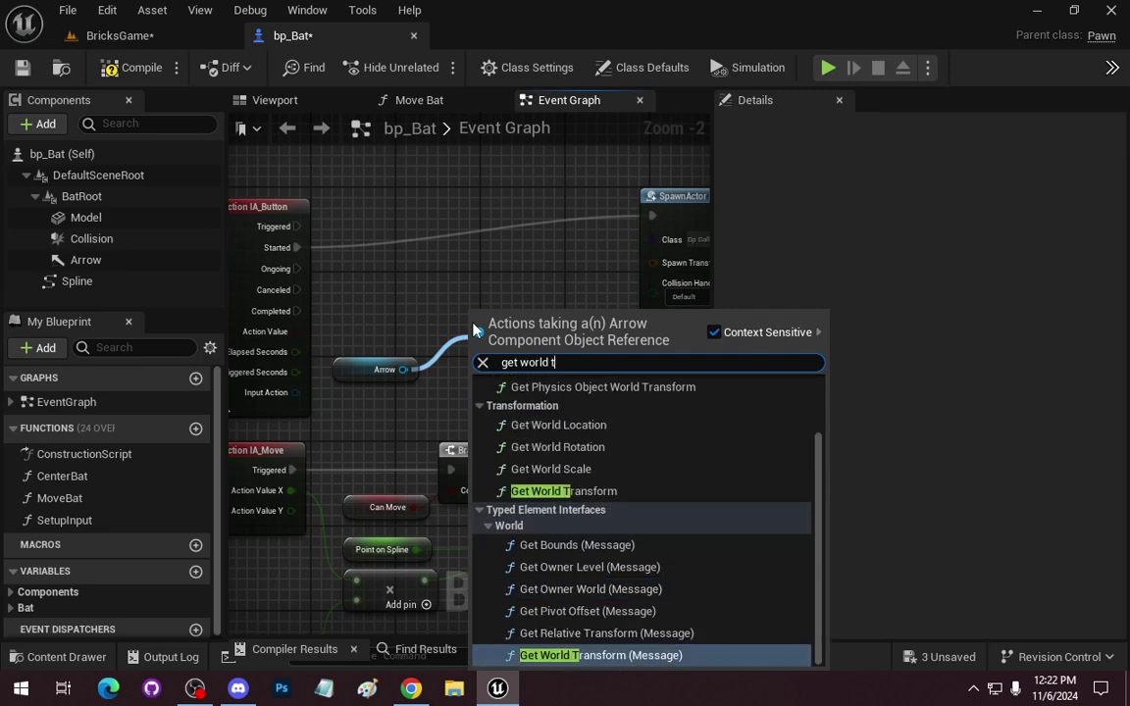
pyautogui.write('ran')
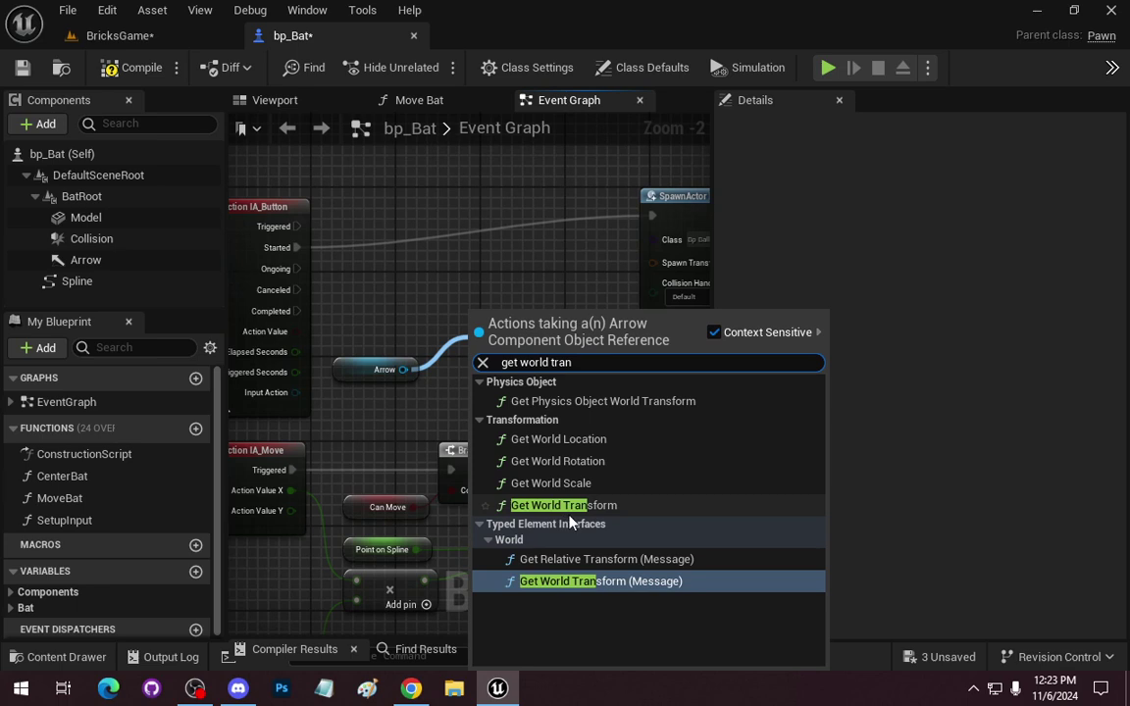
pyautogui.click(514, 506)
pyautogui.moveTo(542, 349)
pyautogui.mouseDown()
pyautogui.moveTo(521, 338)
pyautogui.moveTo(650, 271)
pyautogui.mouseUp()
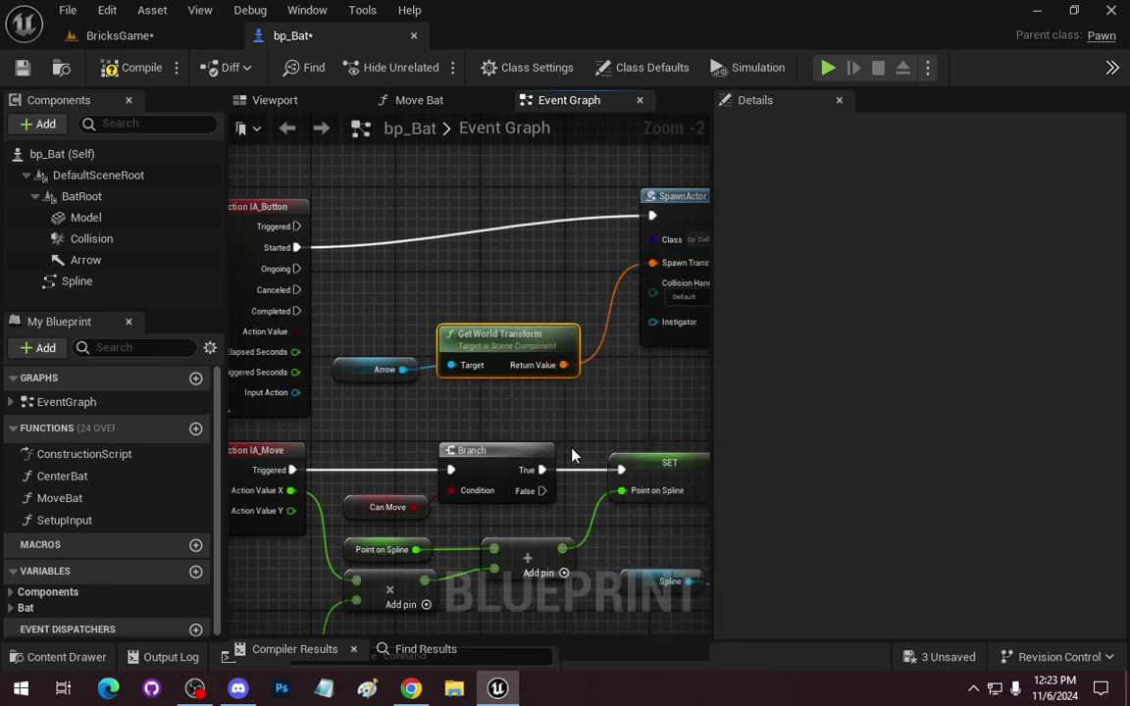
# Tidy the Arrow and Get World Transform nodes and compile bp_Bat.
pyautogui.moveTo(327, 319); pyautogui.dragTo(583, 398)
pyautogui.moveTo(531, 334); pyautogui.dragTo(541, 301)
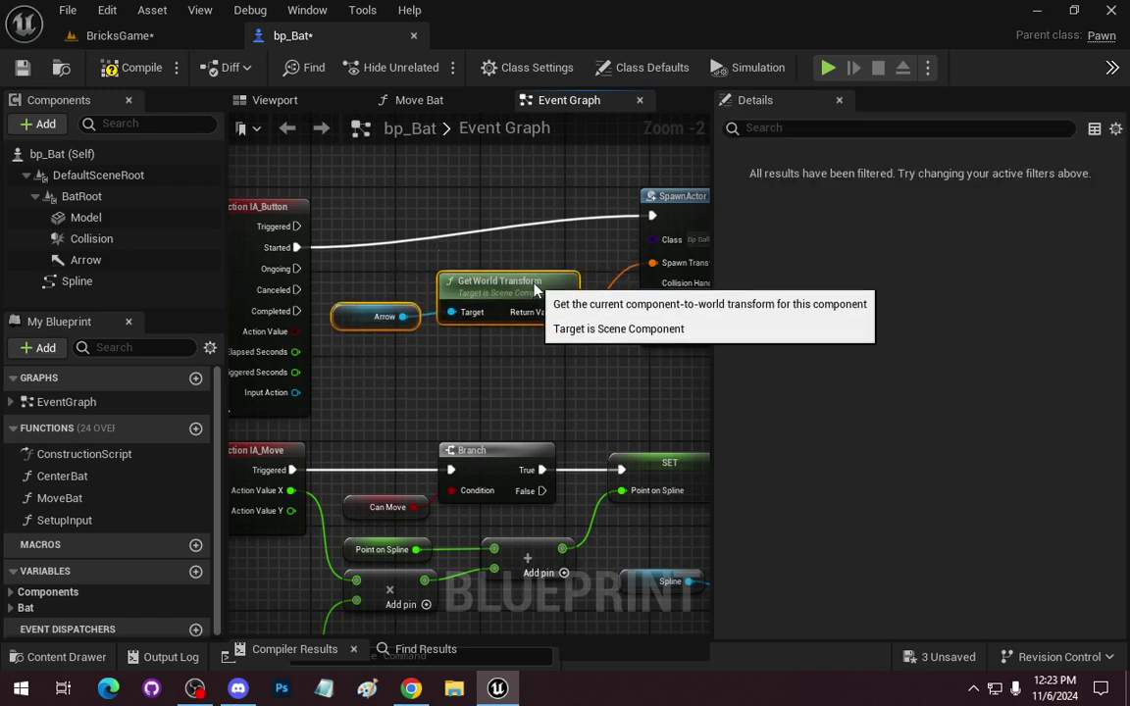
pyautogui.click(135, 76)
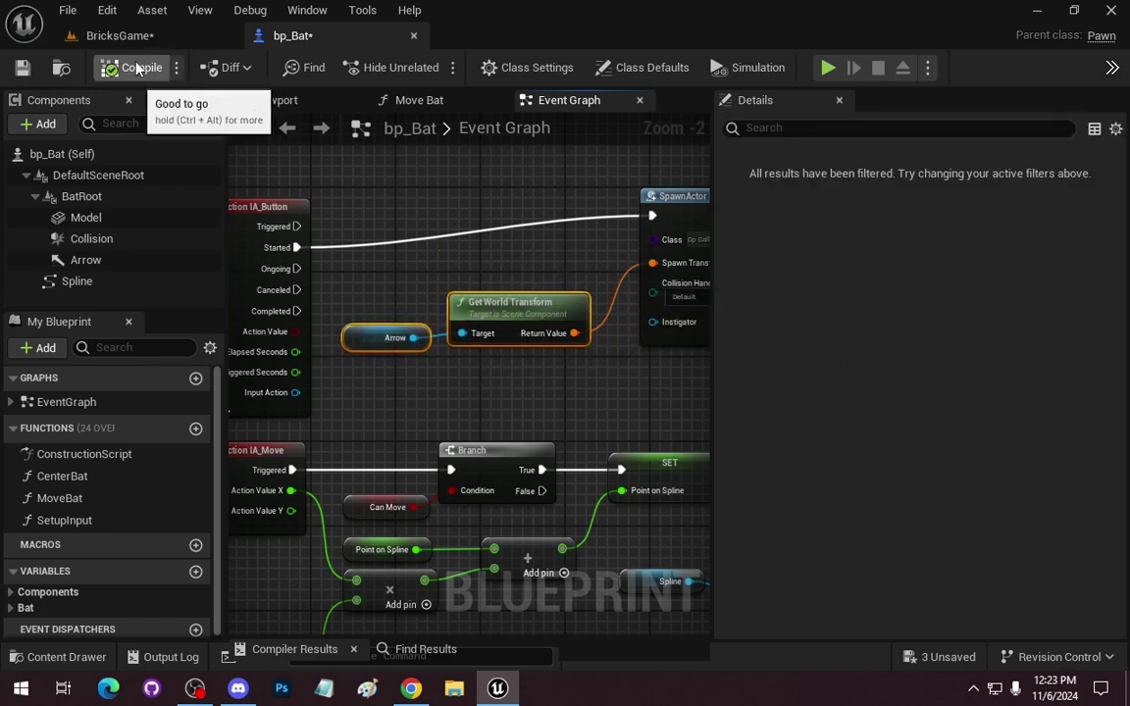
pyautogui.click(156, 38)
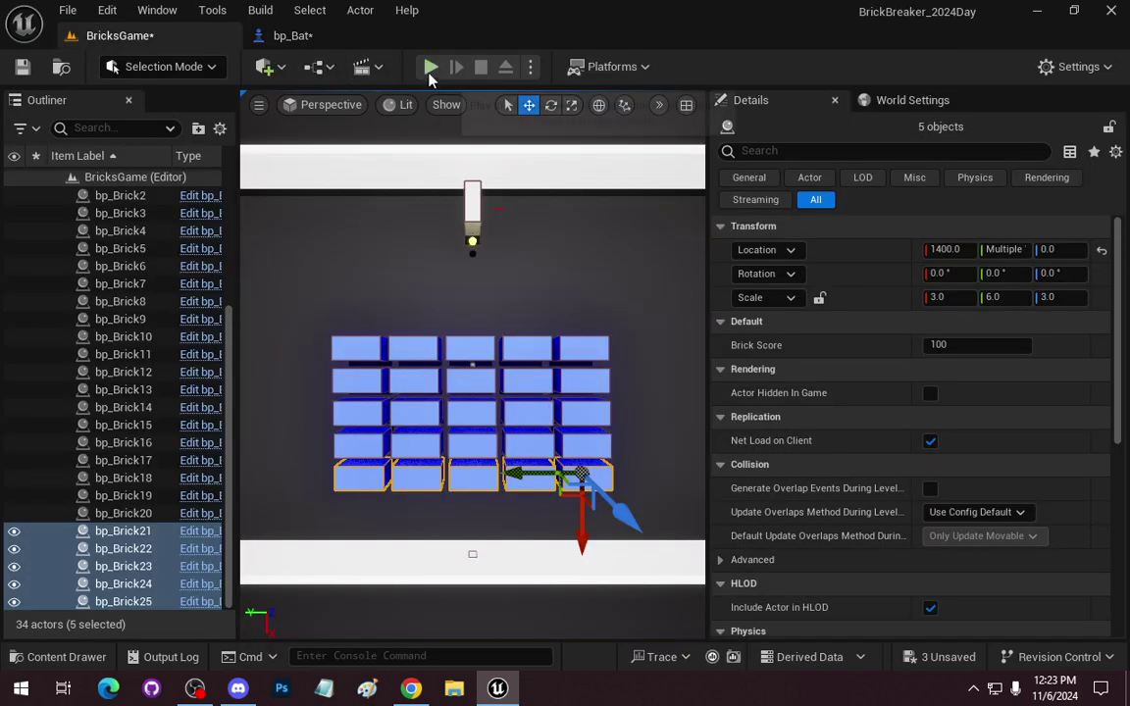
pyautogui.click(431, 66)
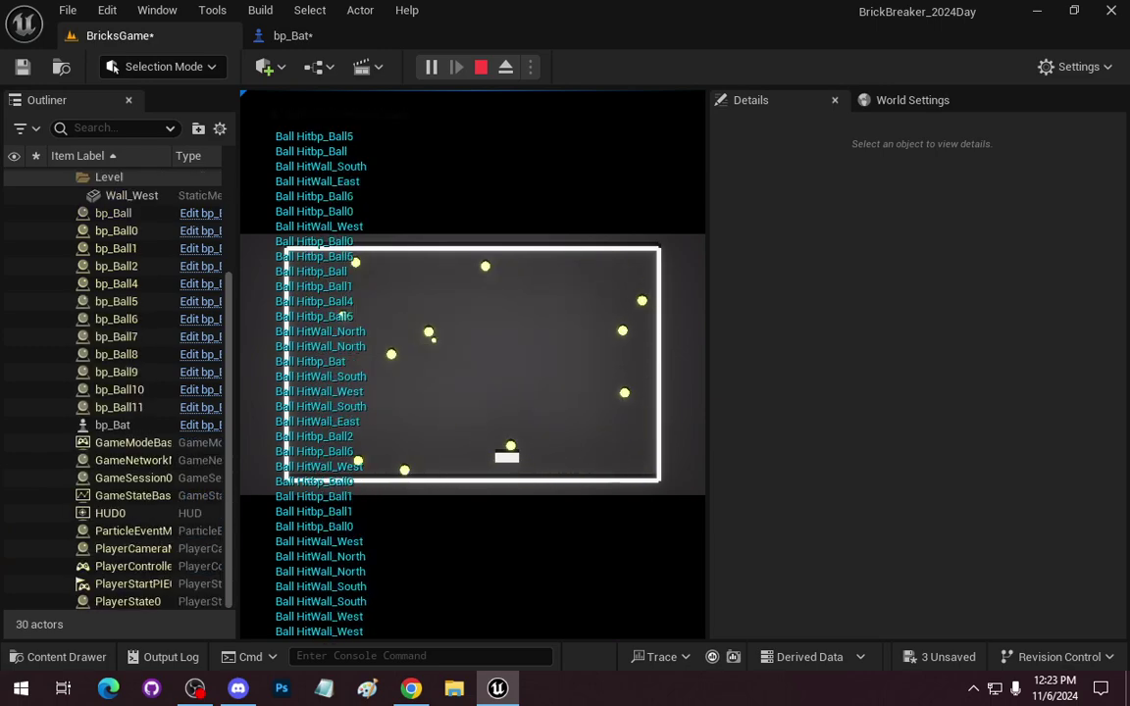
pyautogui.press('Escape')
pyautogui.click(430, 67)
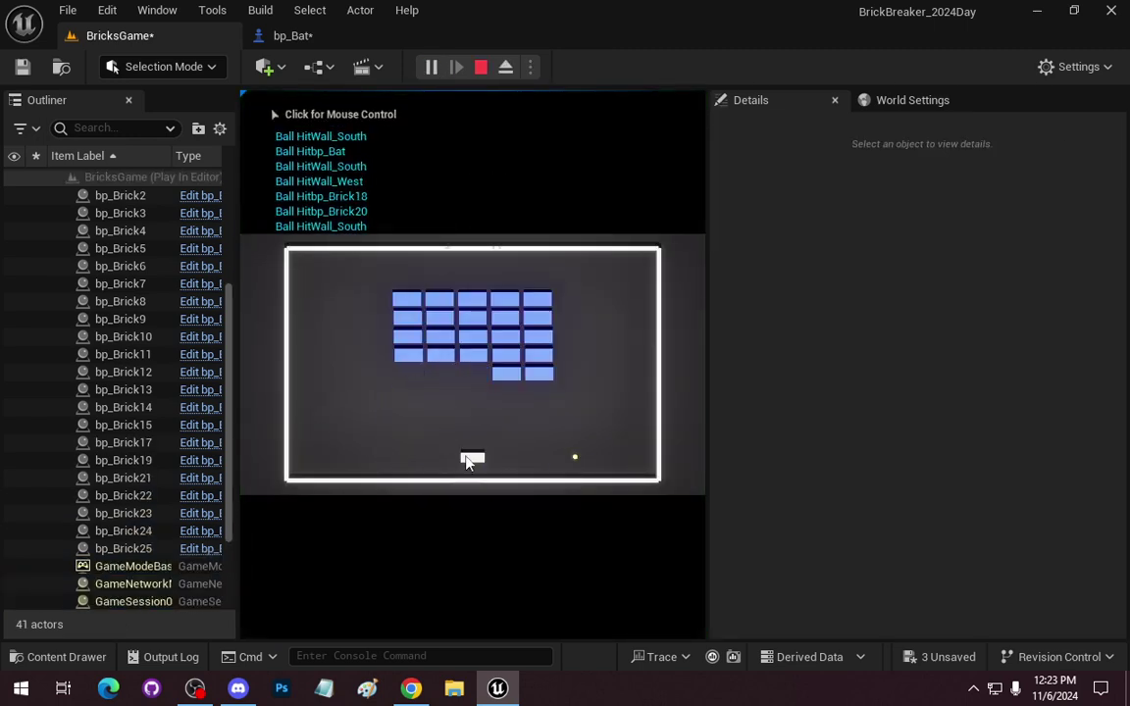
pyautogui.click(579, 455)
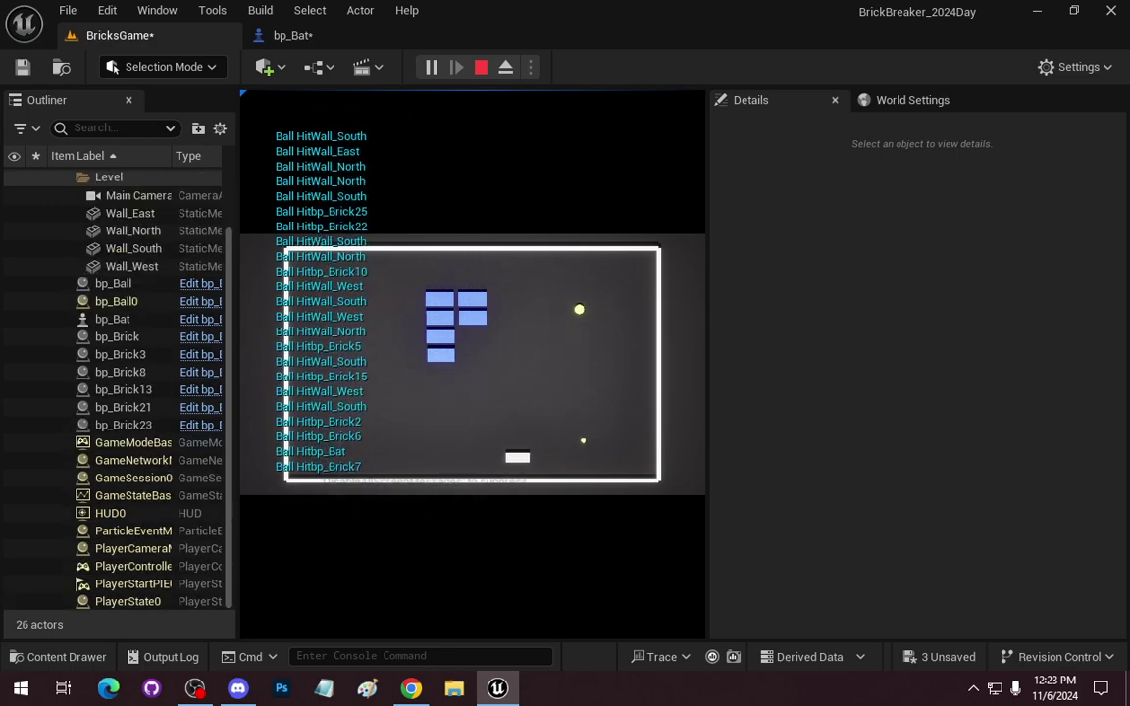
pyautogui.press('Escape')
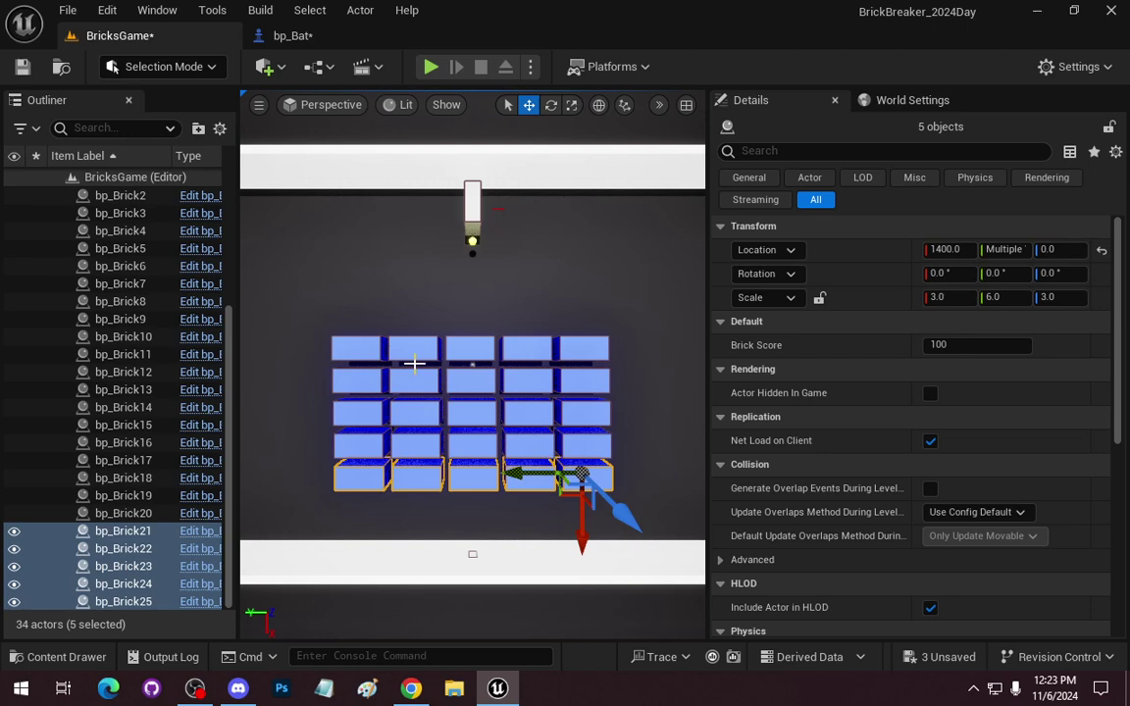
# Back in bp_Bat, inspect the Arrow's transform and reposition the Arrow and Get World Transform nodes.
pyautogui.click(283, 36)
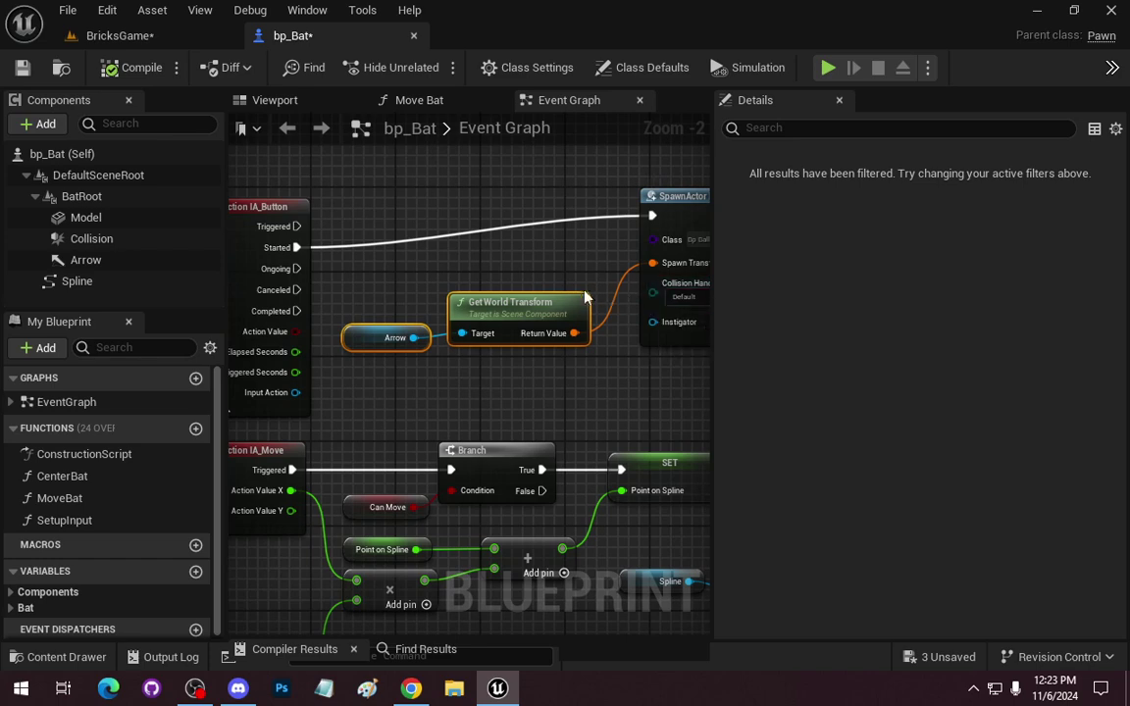
pyautogui.moveTo(555, 374); pyautogui.dragTo(587, 324, button='right')
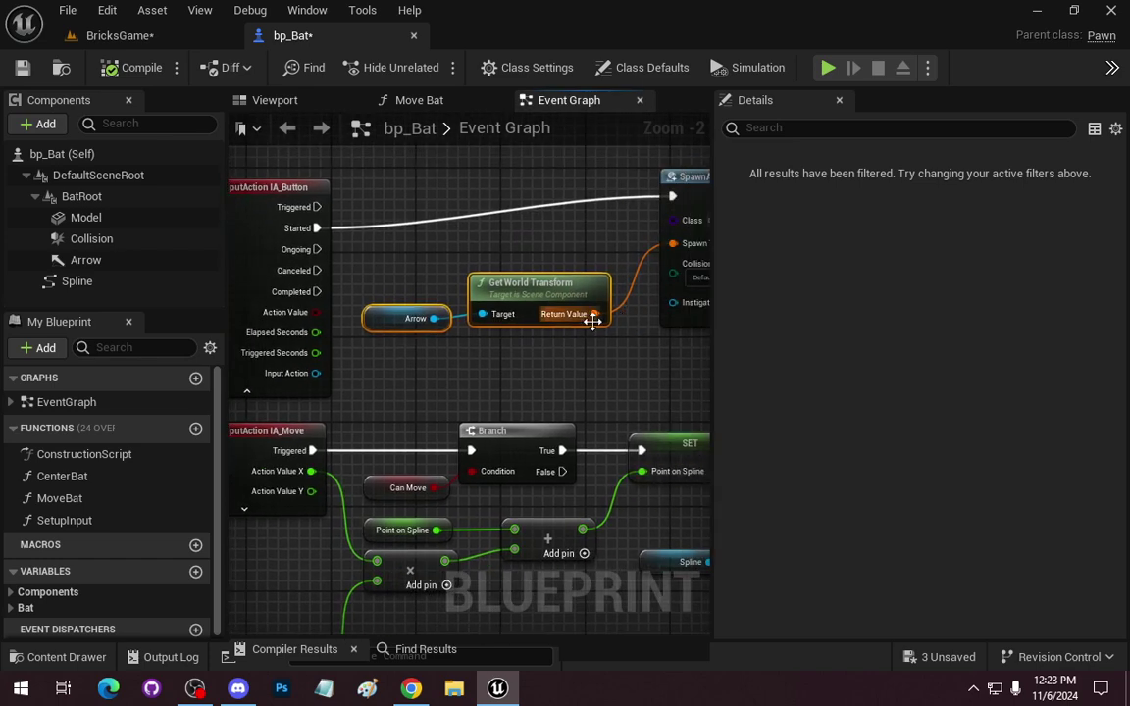
pyautogui.click(86, 260)
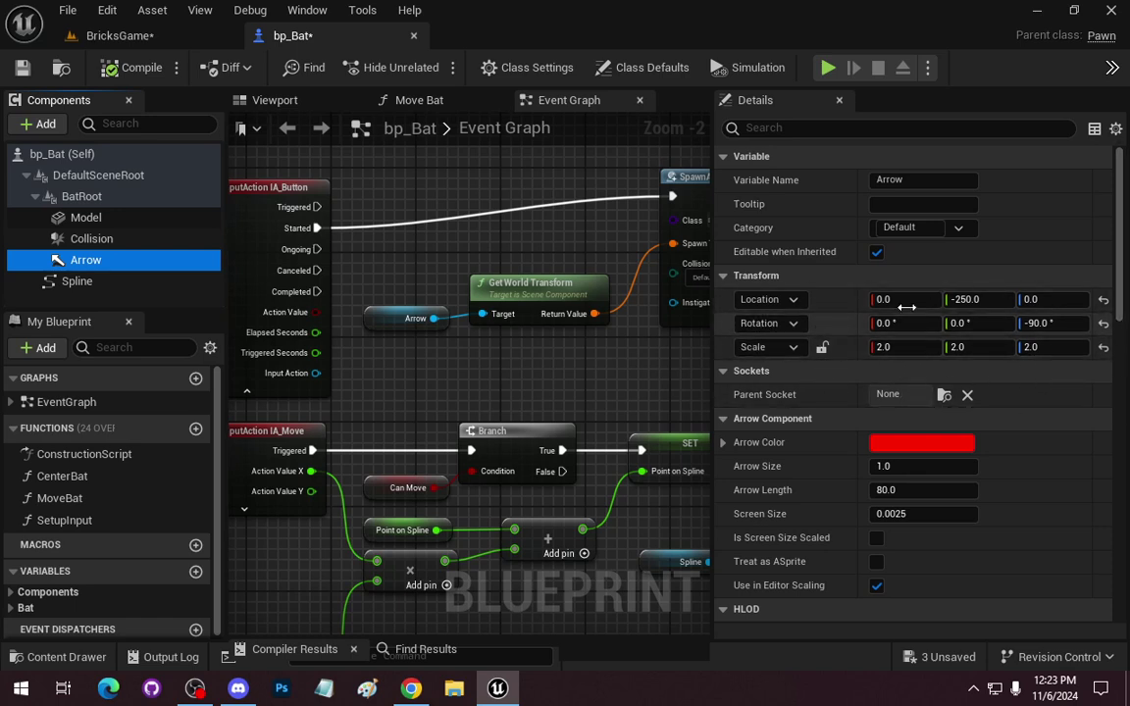
pyautogui.rightClick(552, 294)
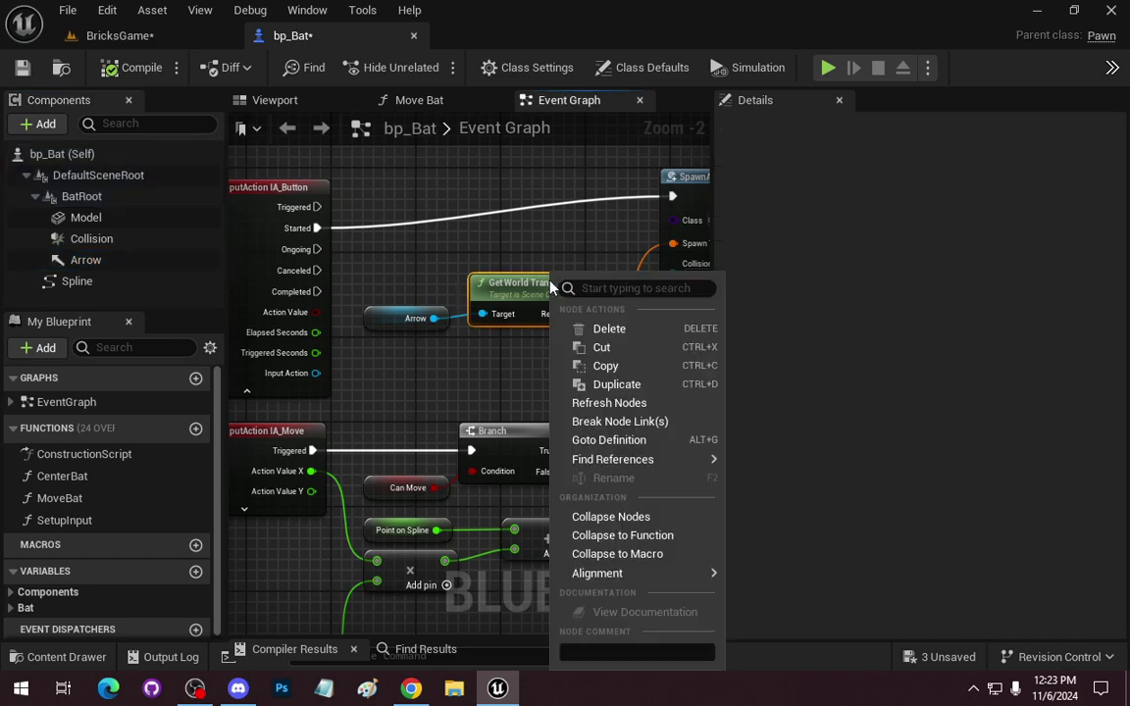
pyautogui.click(403, 262)
pyautogui.moveTo(366, 260); pyautogui.dragTo(517, 368)
pyautogui.moveTo(539, 292); pyautogui.dragTo(517, 281)
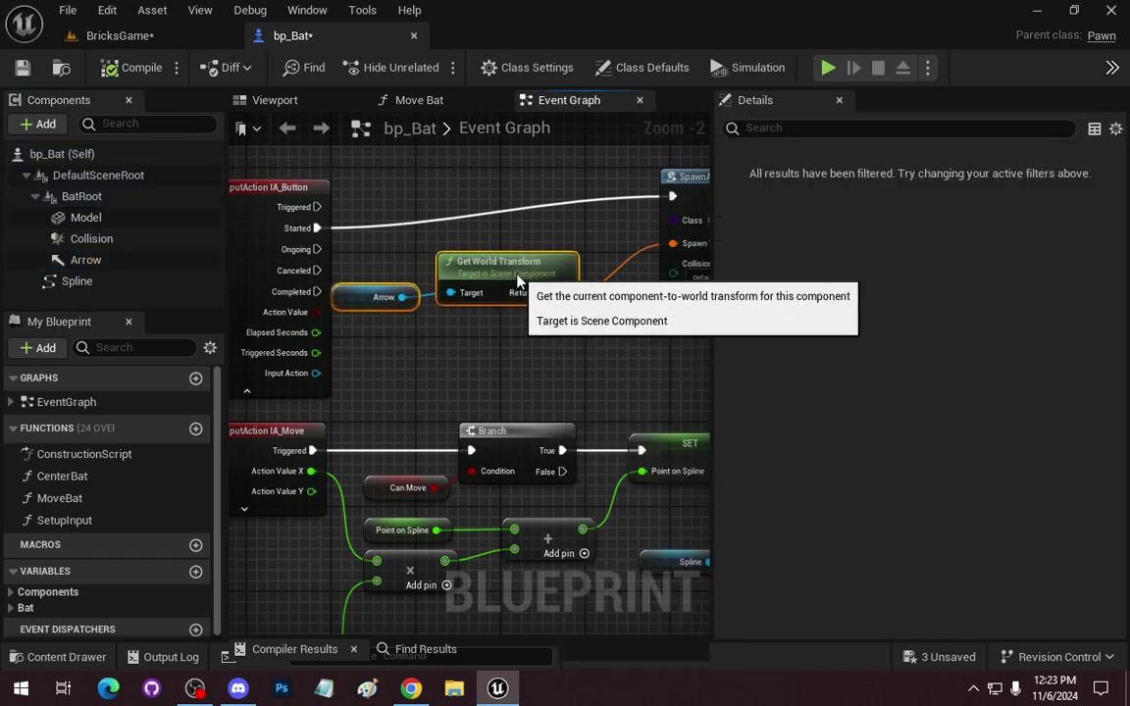
# Break the Return Value link and split both Return Value and Spawn Transform struct pins.
pyautogui.rightClick(555, 365)
pyautogui.click(495, 351)
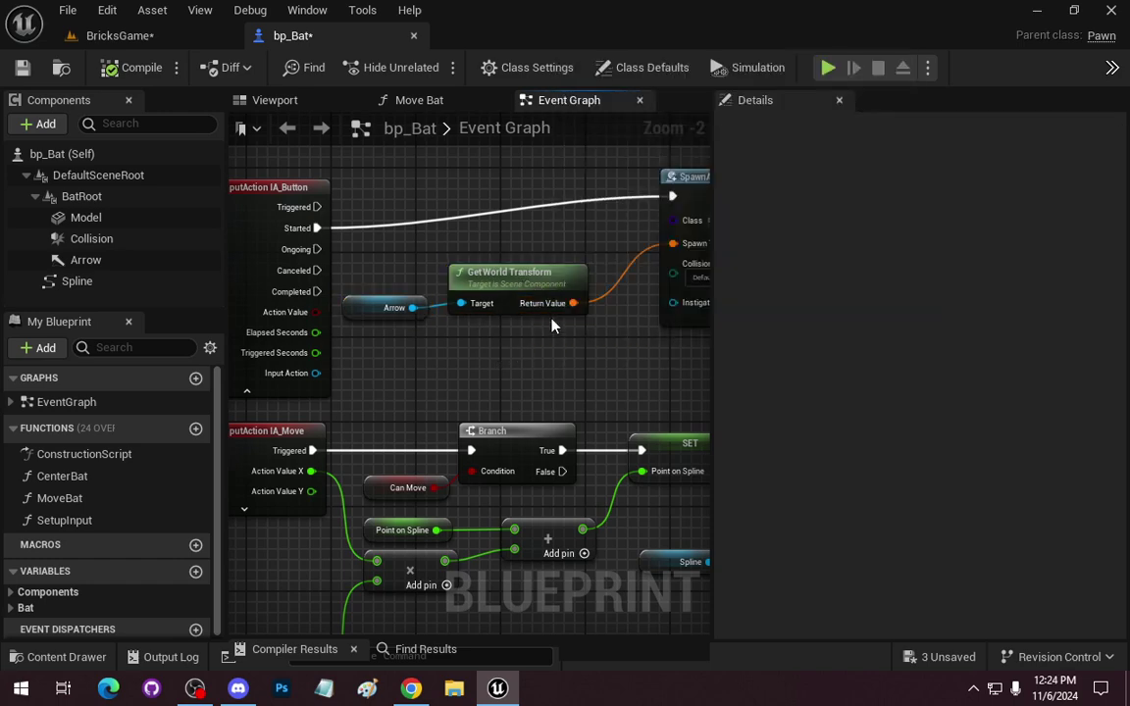
pyautogui.rightClick(552, 306)
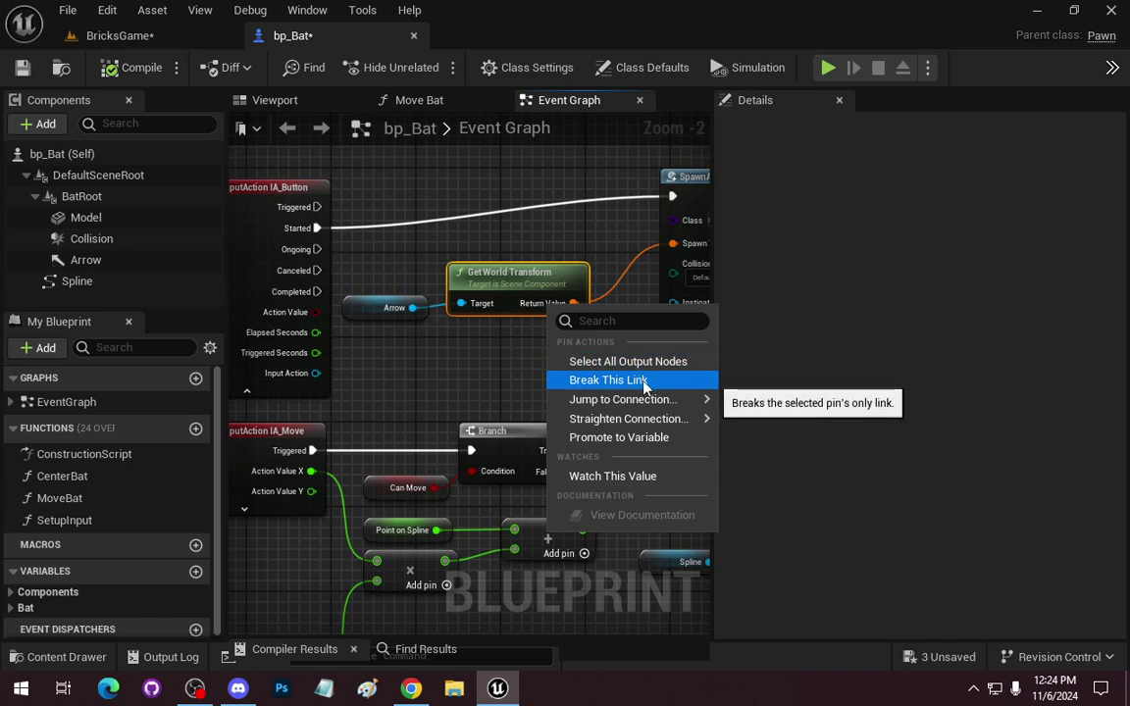
pyautogui.click(628, 381)
pyautogui.rightClick(565, 314)
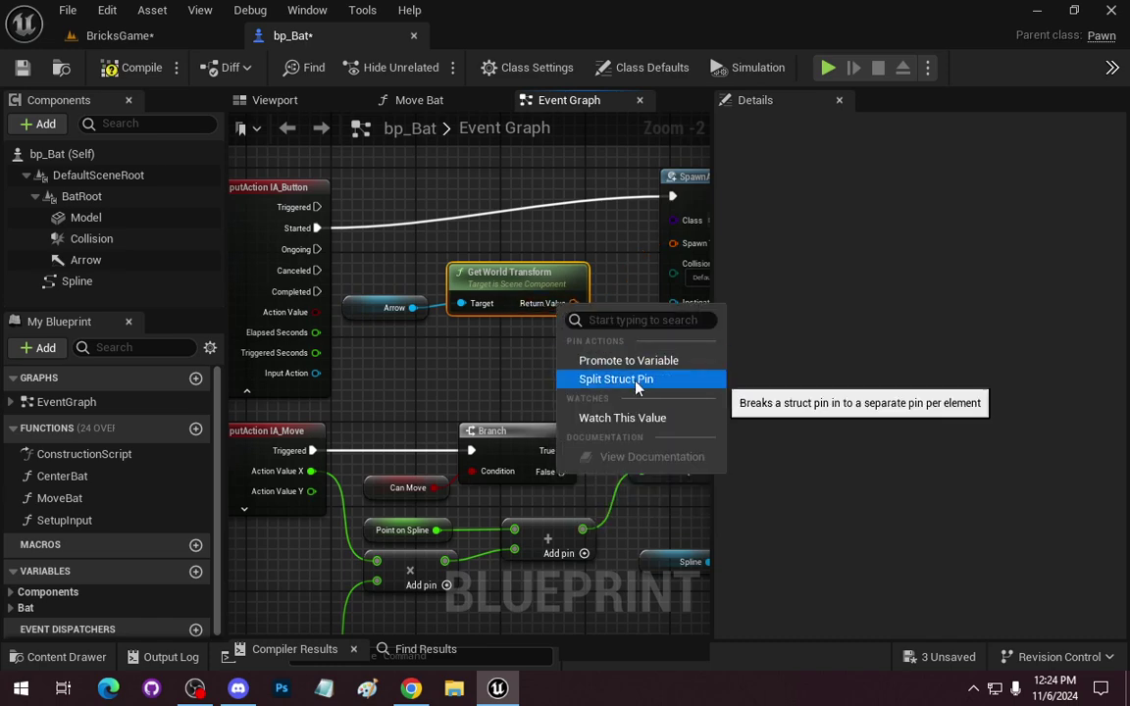
pyautogui.click(606, 379)
pyautogui.rightClick(672, 243)
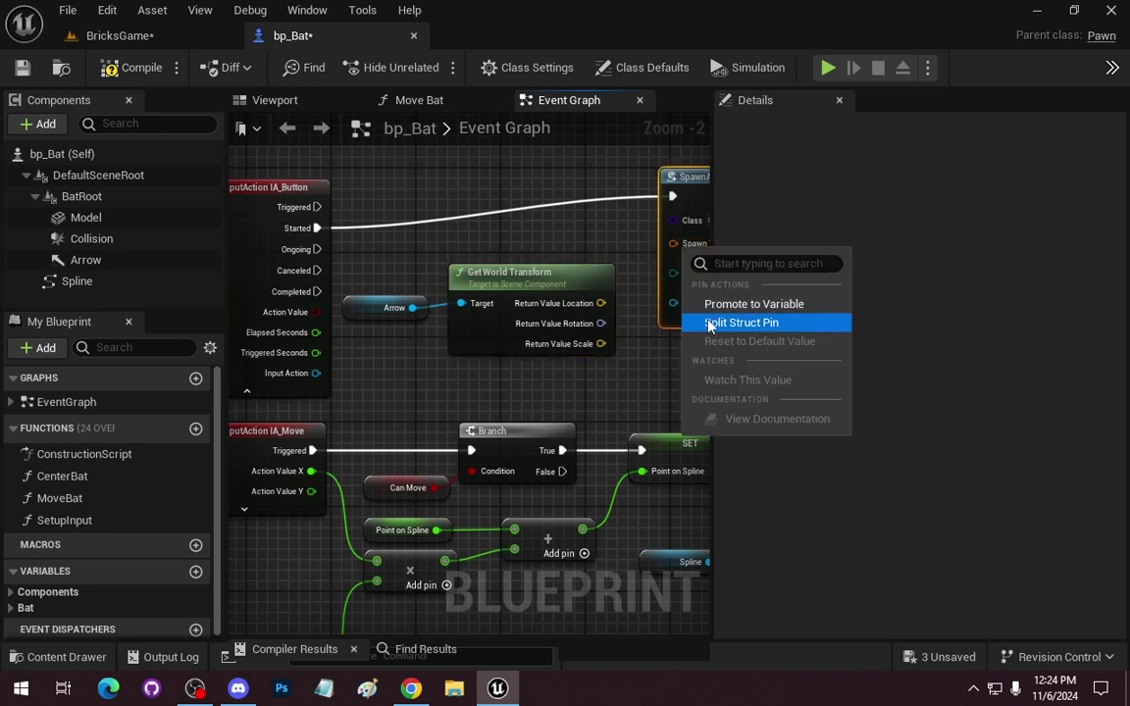
pyautogui.click(686, 320)
# Wire the Arrow's world location and rotation into Spawn Transform Location and Rotation.
pyautogui.moveTo(636, 264); pyautogui.dragTo(480, 262, button='right')
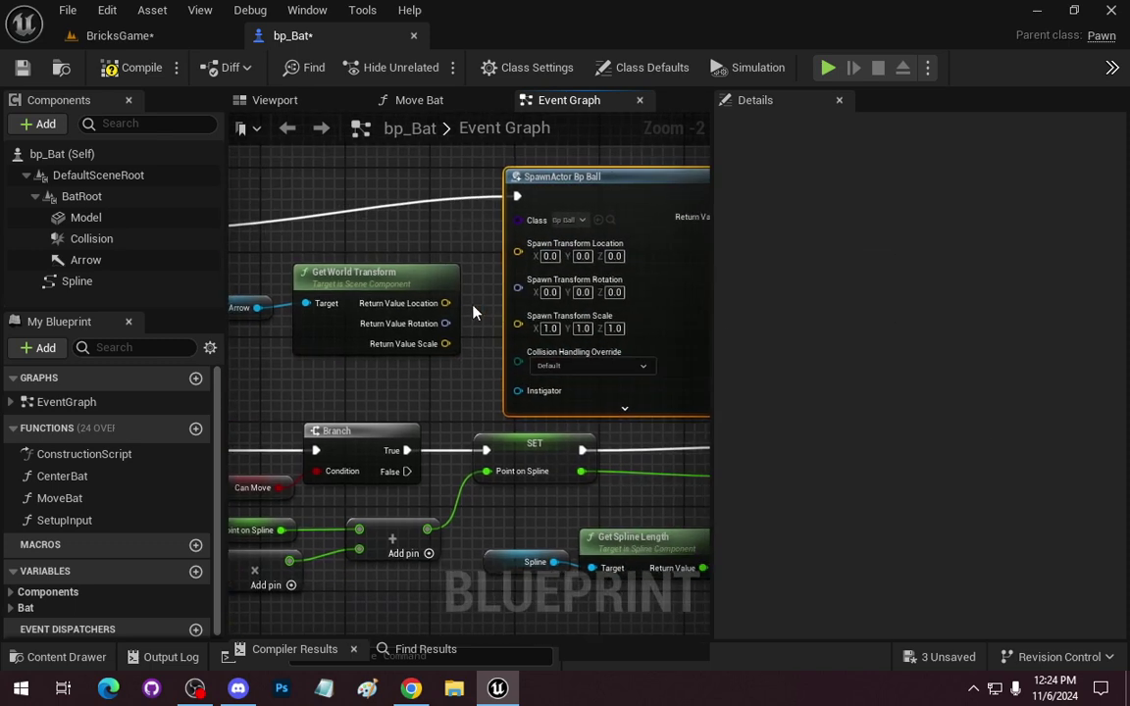
pyautogui.moveTo(446, 303); pyautogui.dragTo(521, 257)
pyautogui.moveTo(446, 324); pyautogui.dragTo(521, 276)
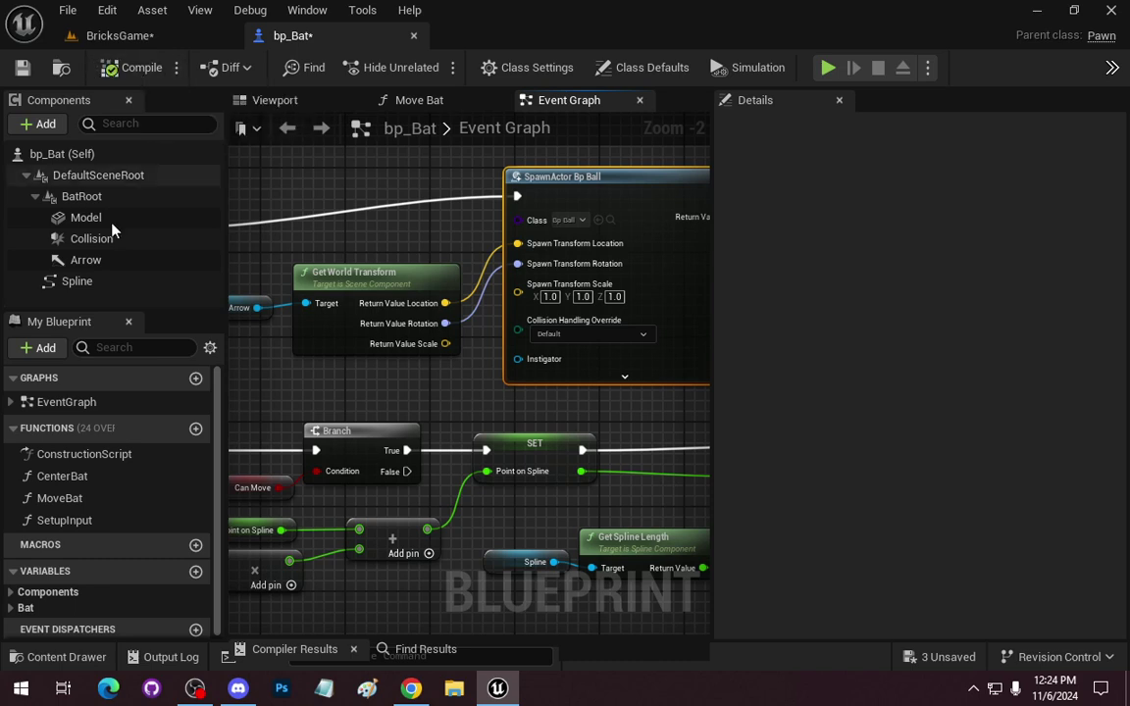
# Create a Vector variable named BallSpawnSize.
pyautogui.scroll(-1, 180, 585)
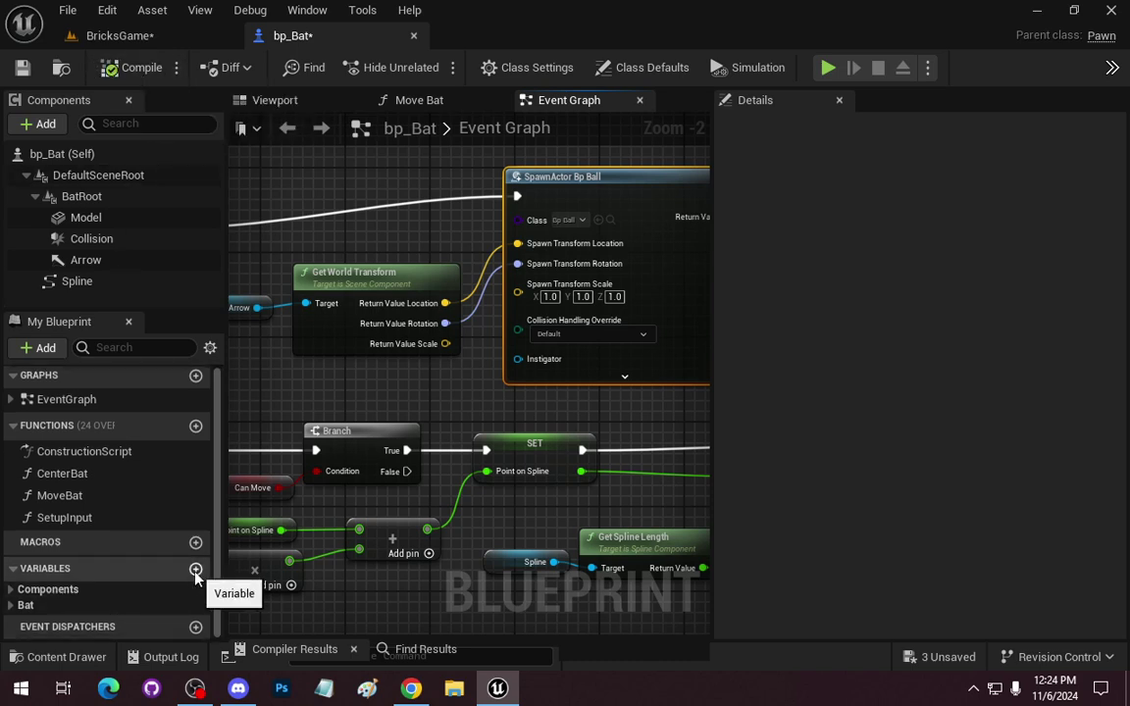
pyautogui.click(186, 571)
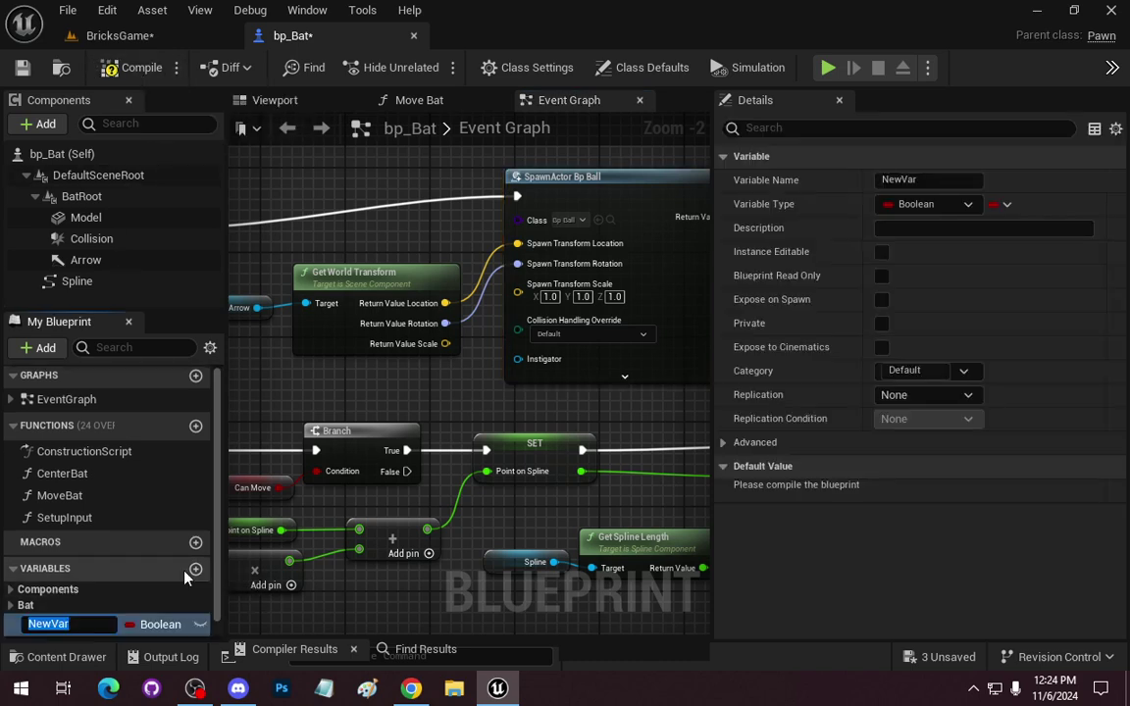
pyautogui.write('BAll')
pyautogui.press('BackSpace')
pyautogui.press('BackSpace')
pyautogui.press('BackSpace')
pyautogui.write('allSpawn')
pyautogui.write('Size')
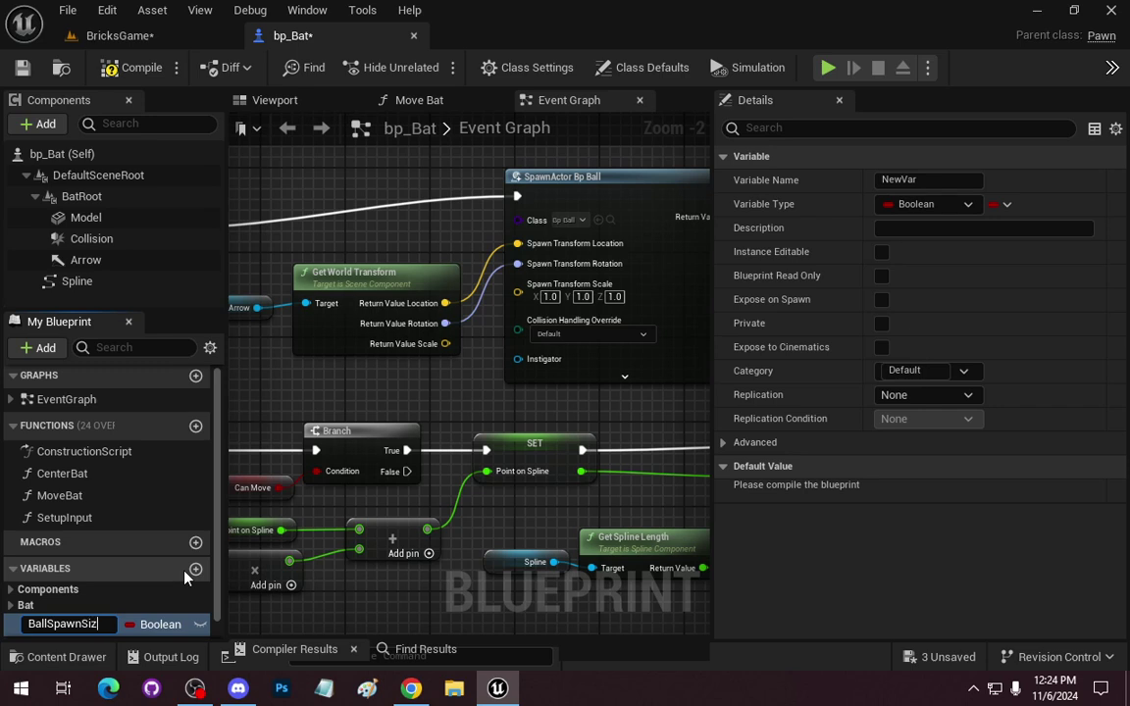
pyautogui.press('Return')
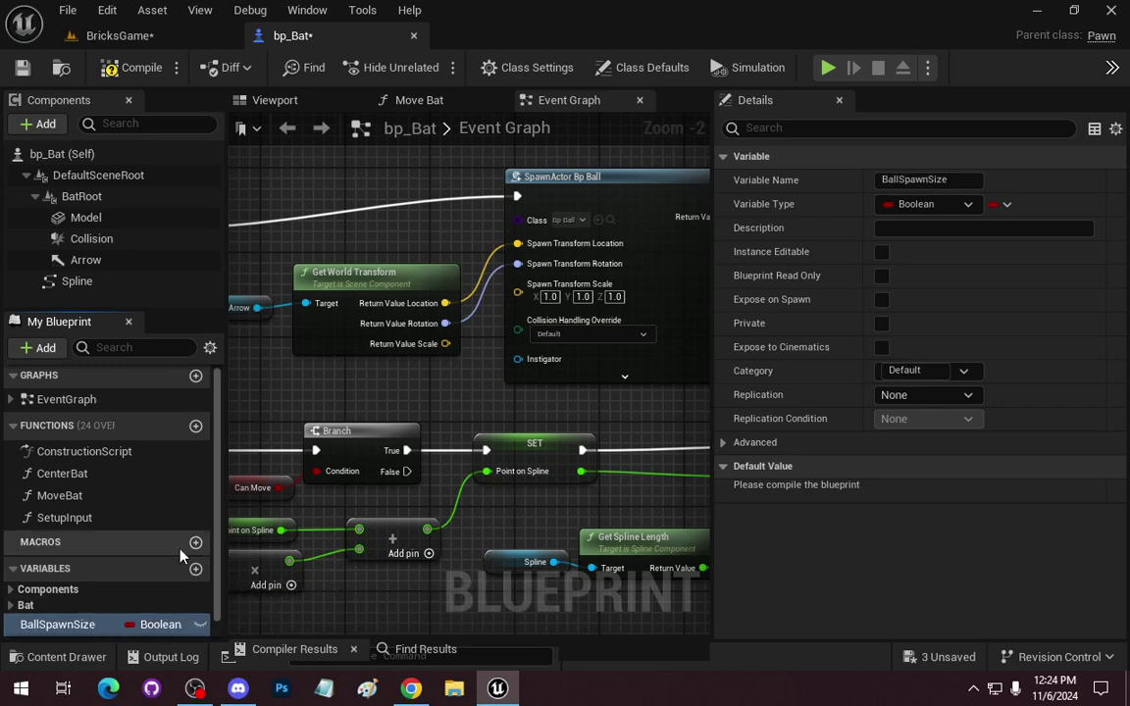
pyautogui.click(153, 625)
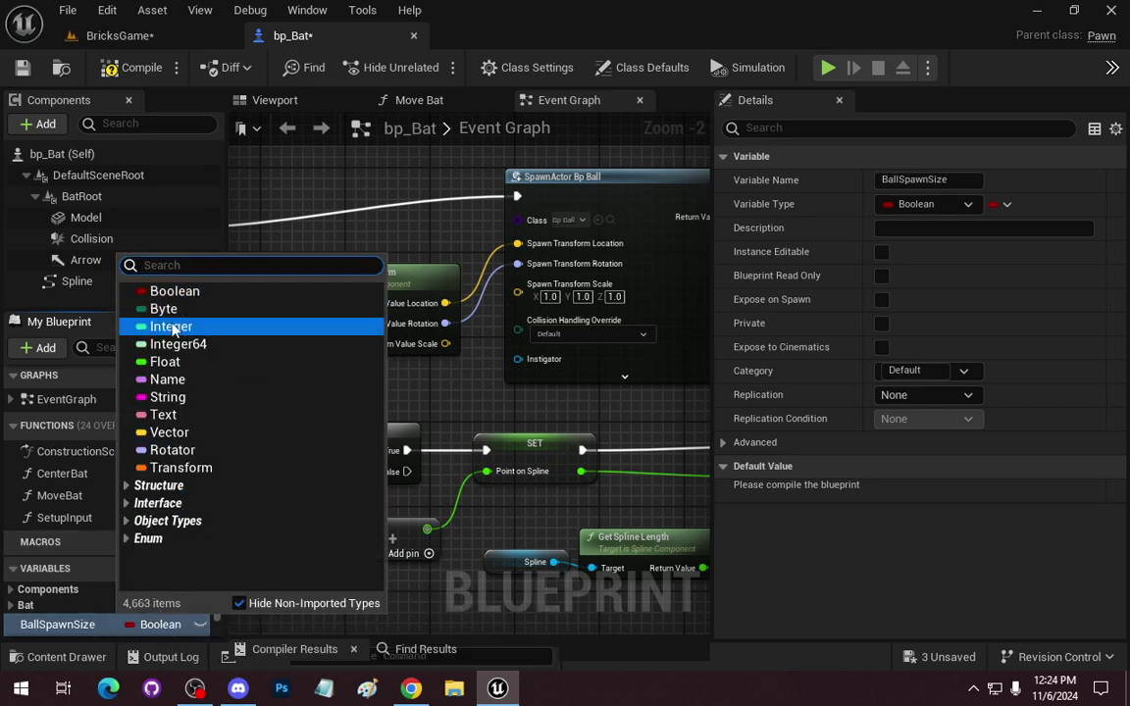
pyautogui.click(168, 432)
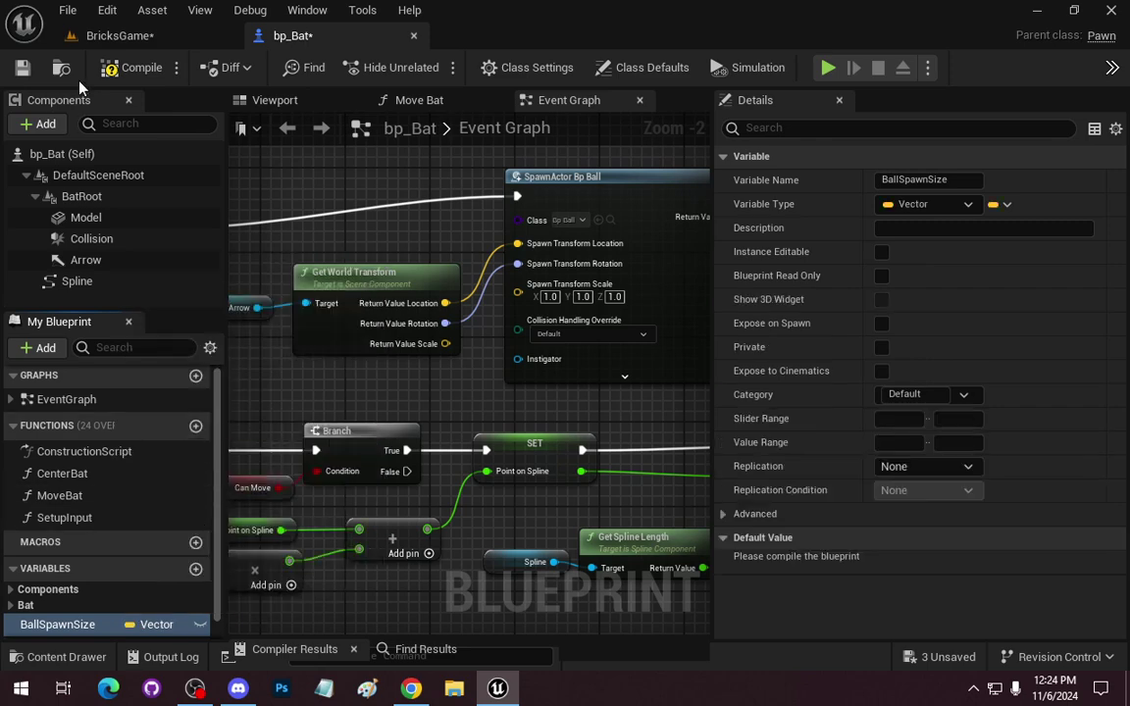
# Compile and set BallSpawnSize's default to 1.5, 1.5, 1.5.
pyautogui.click(132, 67)
pyautogui.click(905, 565)
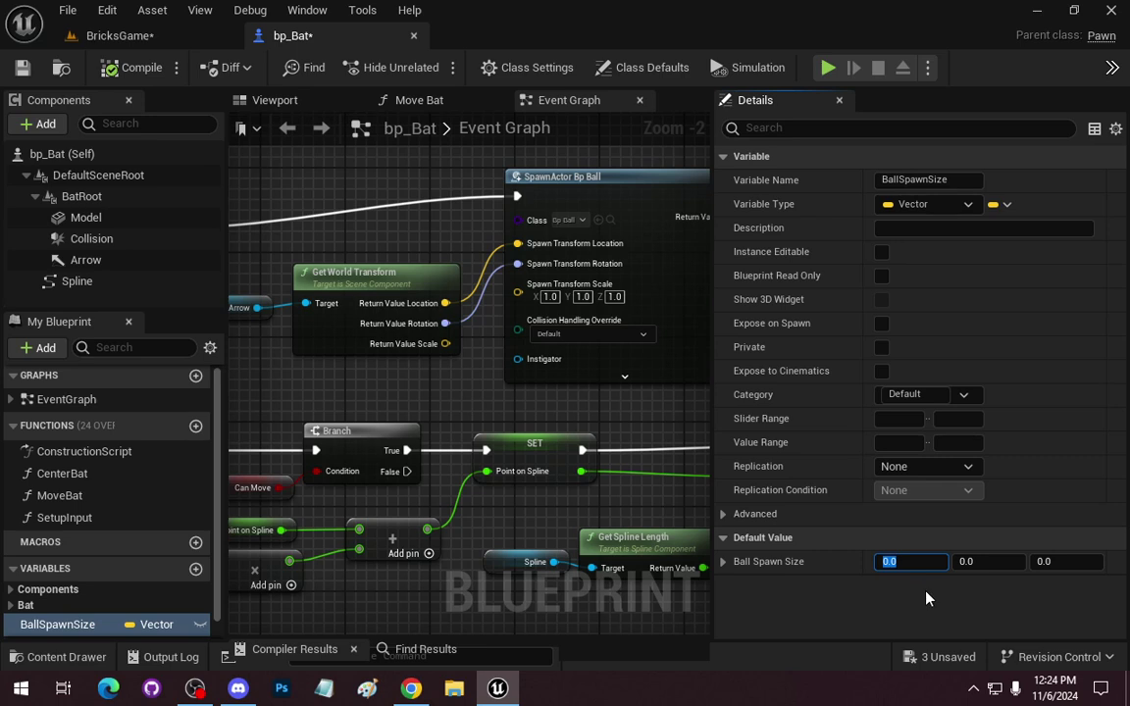
pyautogui.write('1.5')
pyautogui.press('Tab')
pyautogui.write('1.')
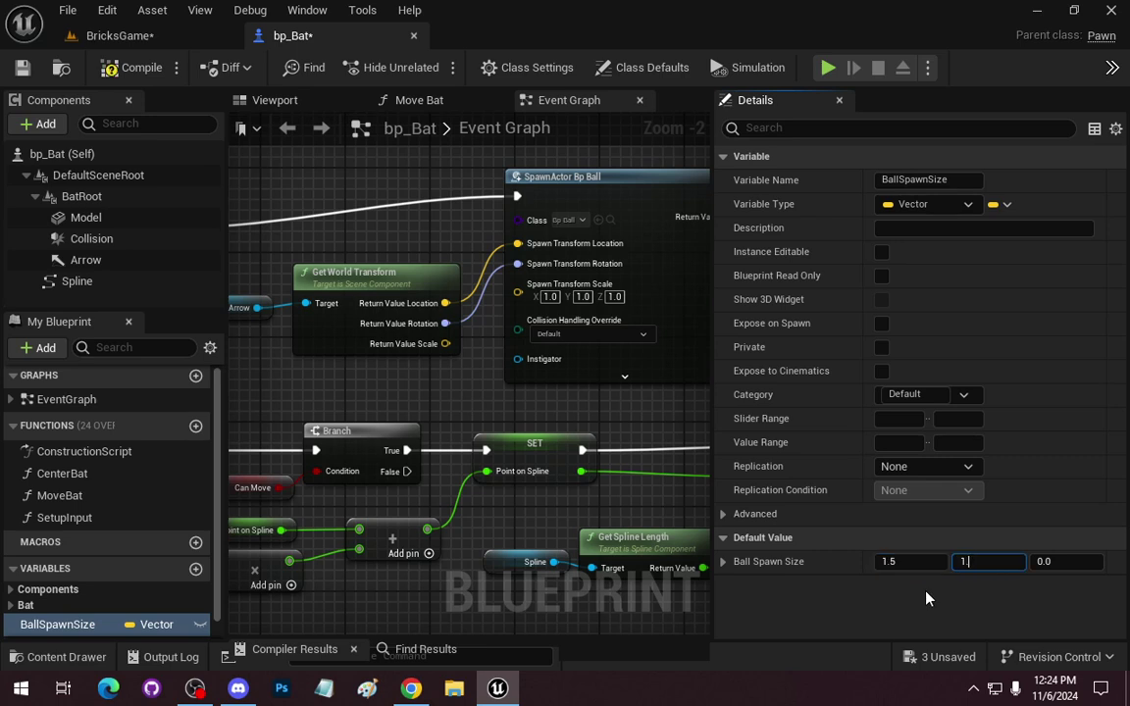
pyautogui.write('51')
pyautogui.press('BackSpace')
pyautogui.press('Tab')
pyautogui.write('1.5')
pyautogui.press('Tab')
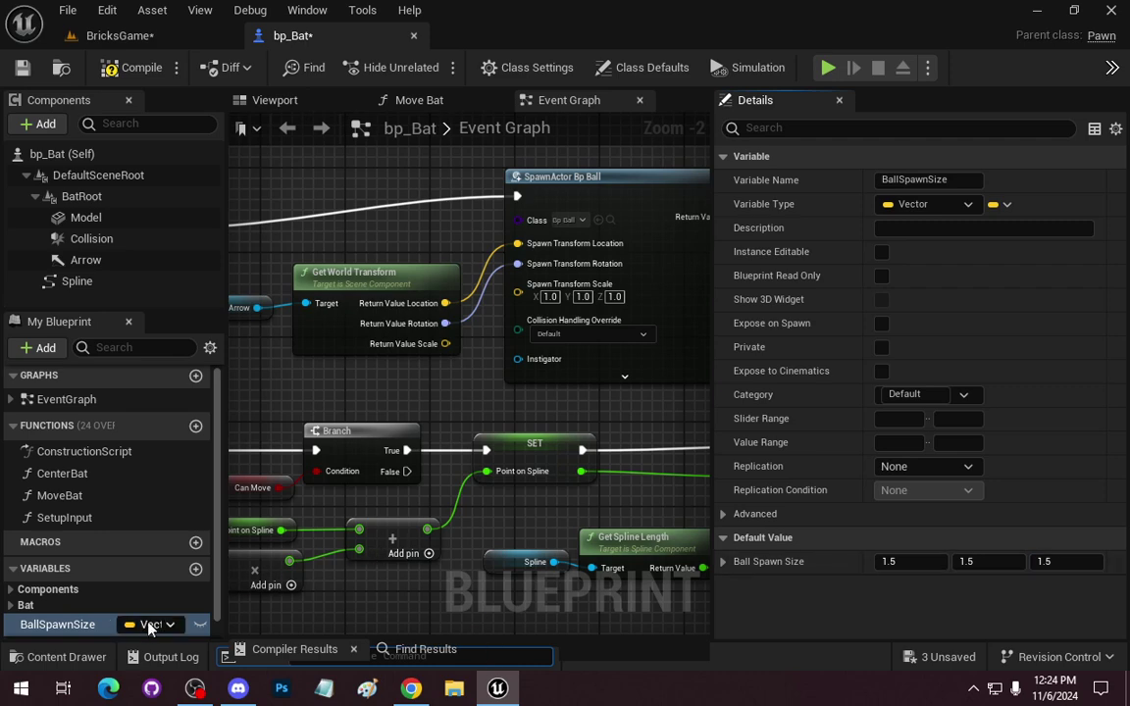
# Add a BallSpawnSize getter wired into Spawn Transform Scale and compile bp_Bat.
pyautogui.click(149, 625)
pyautogui.click(85, 626)
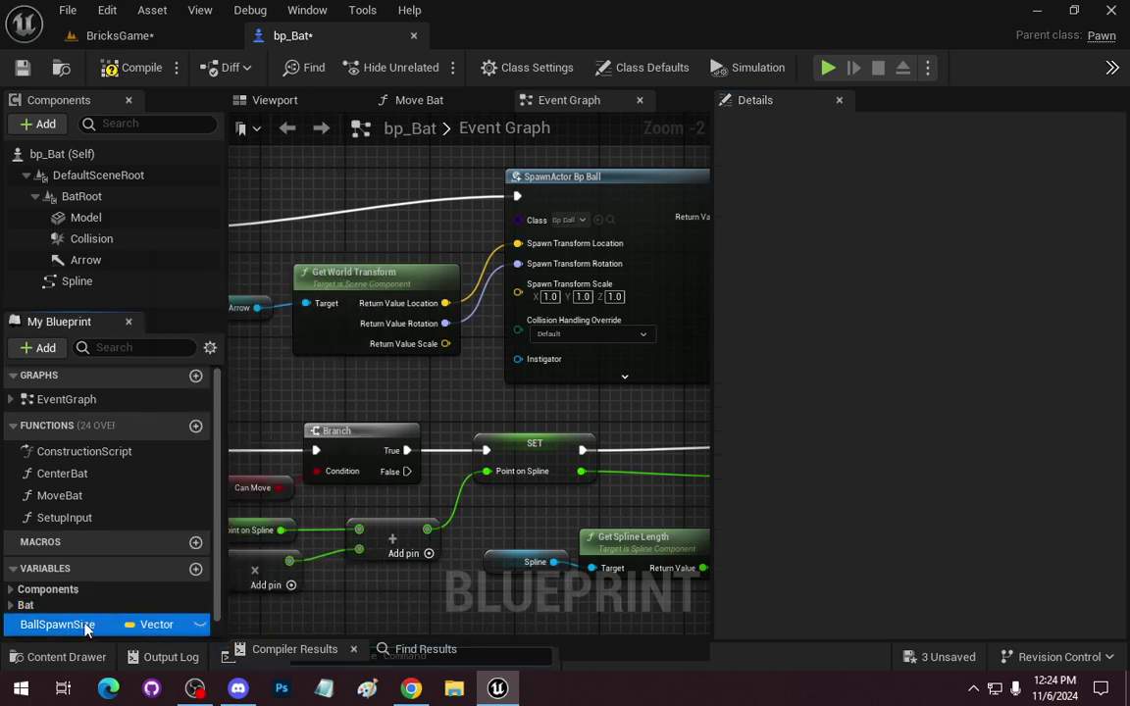
pyautogui.moveTo(85, 626); pyautogui.dragTo(374, 338)
pyautogui.click(437, 374)
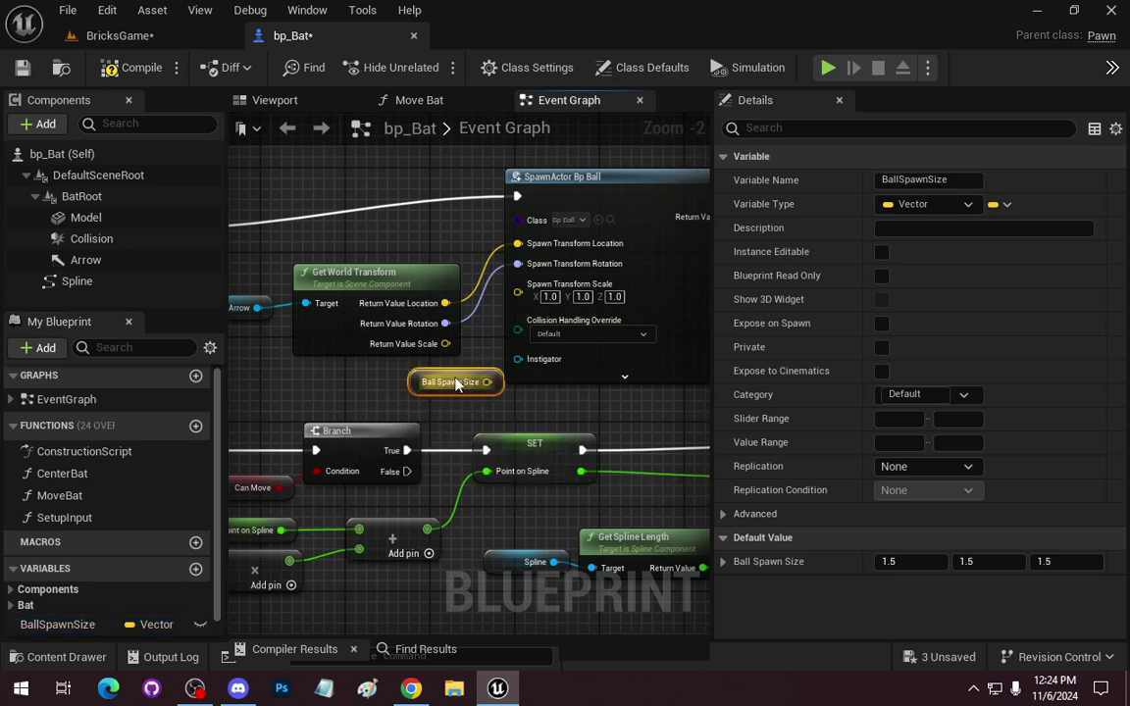
pyautogui.moveTo(456, 385)
pyautogui.mouseDown()
pyautogui.moveTo(422, 373)
pyautogui.moveTo(512, 312)
pyautogui.moveTo(518, 292)
pyautogui.mouseUp()
pyautogui.moveTo(394, 285)
pyautogui.mouseDown()
pyautogui.moveTo(424, 253)
pyautogui.moveTo(402, 264)
pyautogui.mouseUp()
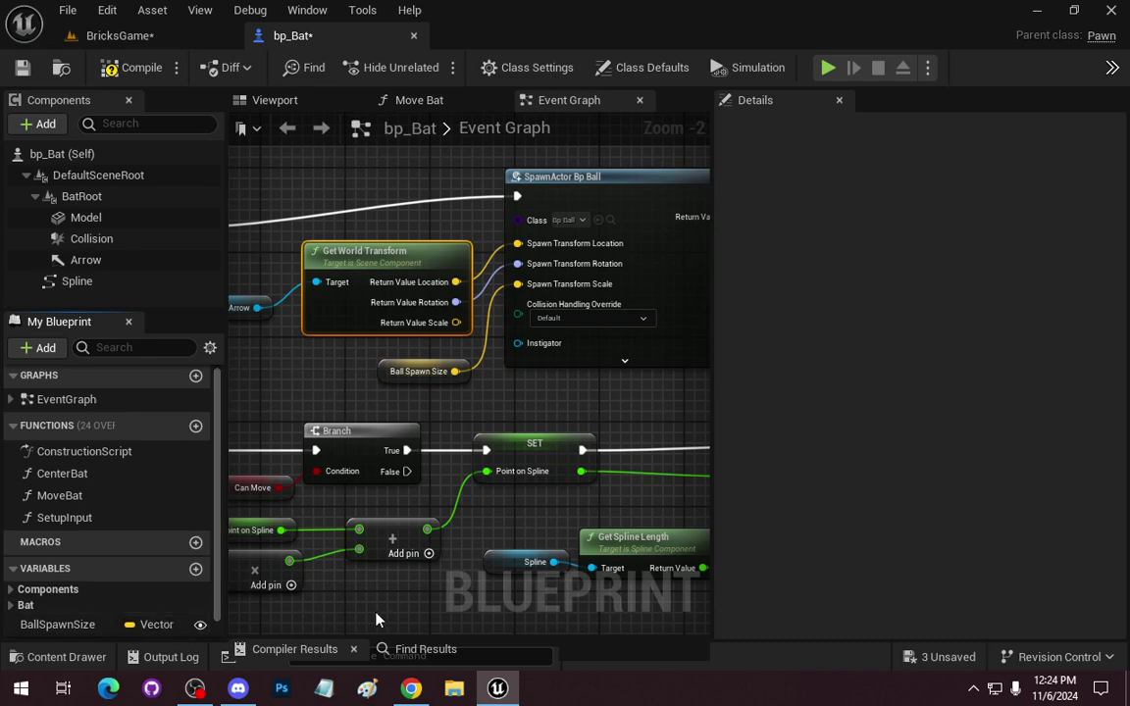
pyautogui.click(133, 66)
# Play BricksGame to watch the bat-spawned balls bounce, then stop and orbit over the bricks.
pyautogui.click(137, 36)
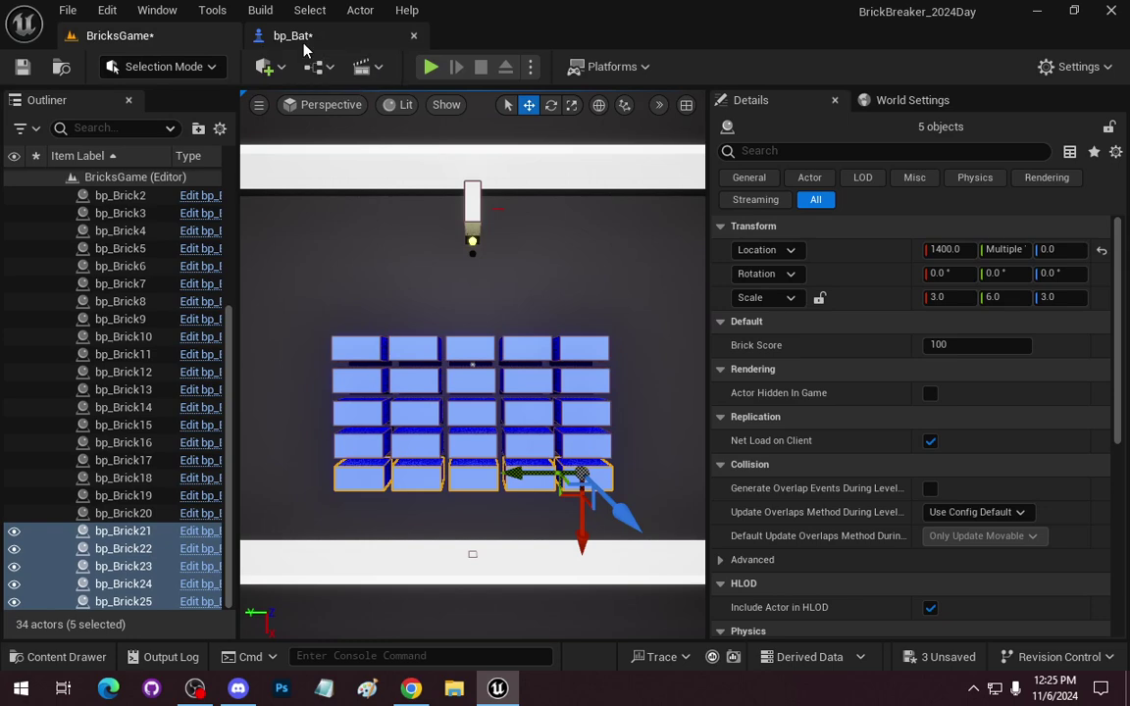
pyautogui.click(439, 72)
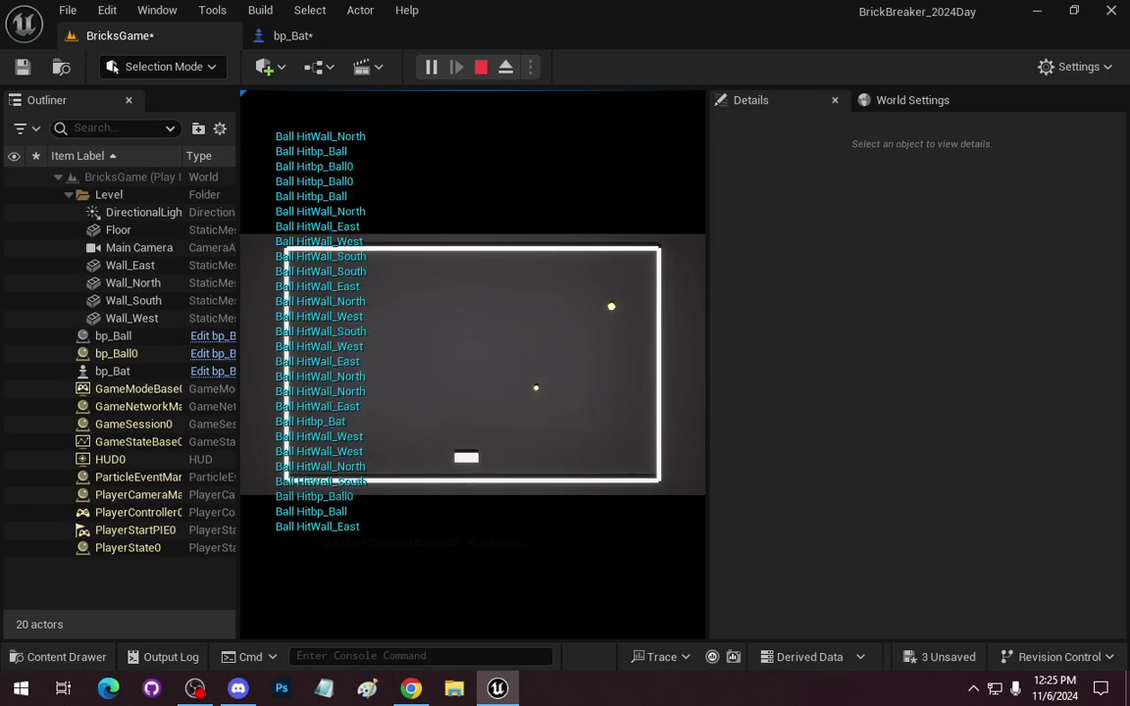
pyautogui.press('Escape')
pyautogui.moveTo(579, 275)
pyautogui.keyDown('alt'); pyautogui.mouseDown()
pyautogui.moveTo(550, 324)
pyautogui.moveTo(589, 329)
pyautogui.mouseUp(); pyautogui.keyUp('alt')
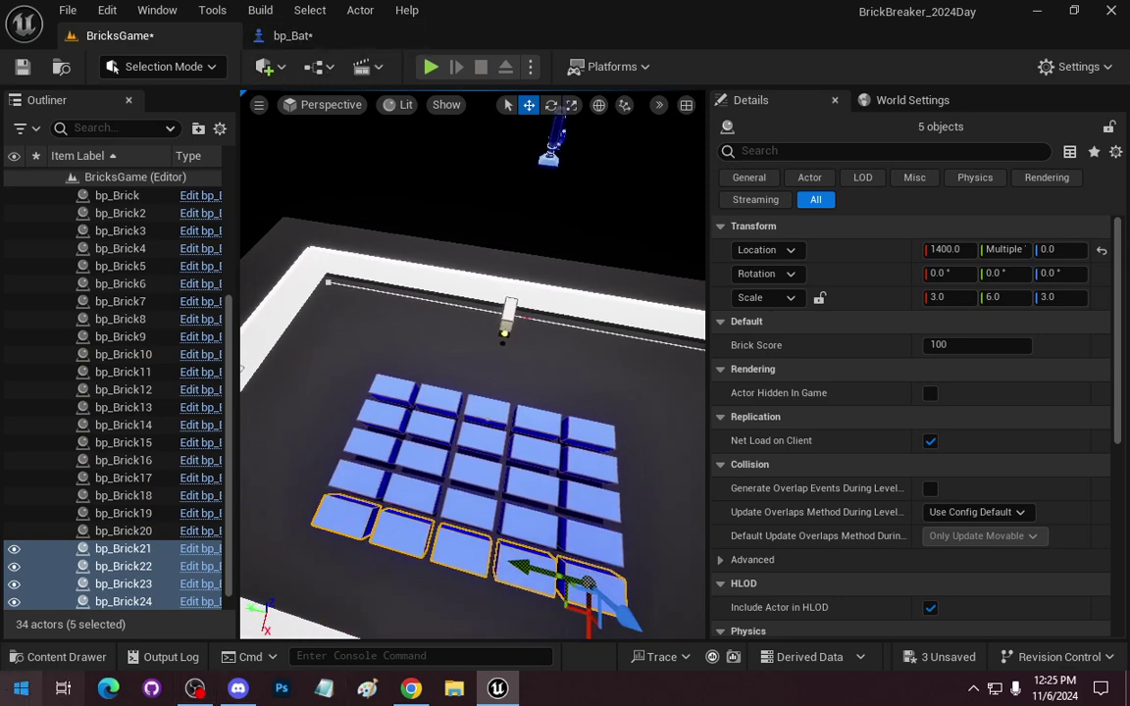
# Open the bp_Ball blueprint from the Content Drawer.
pyautogui.click(56, 658)
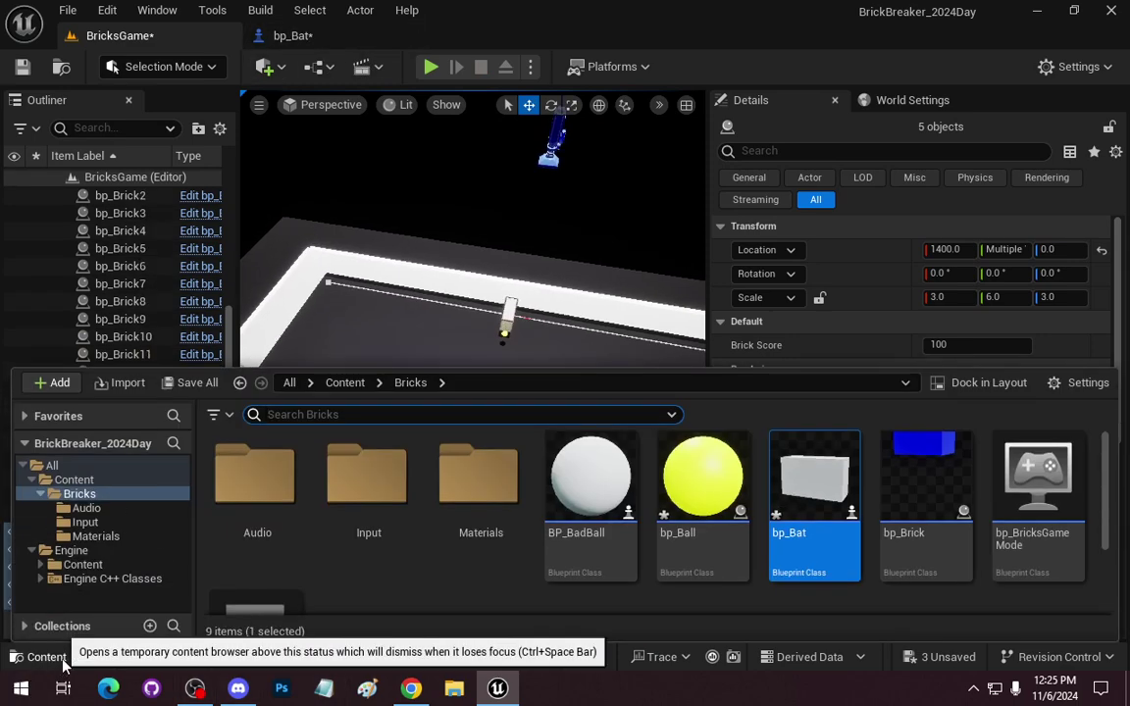
pyautogui.doubleClick(703, 488)
pyautogui.scroll(2, 500, 480)
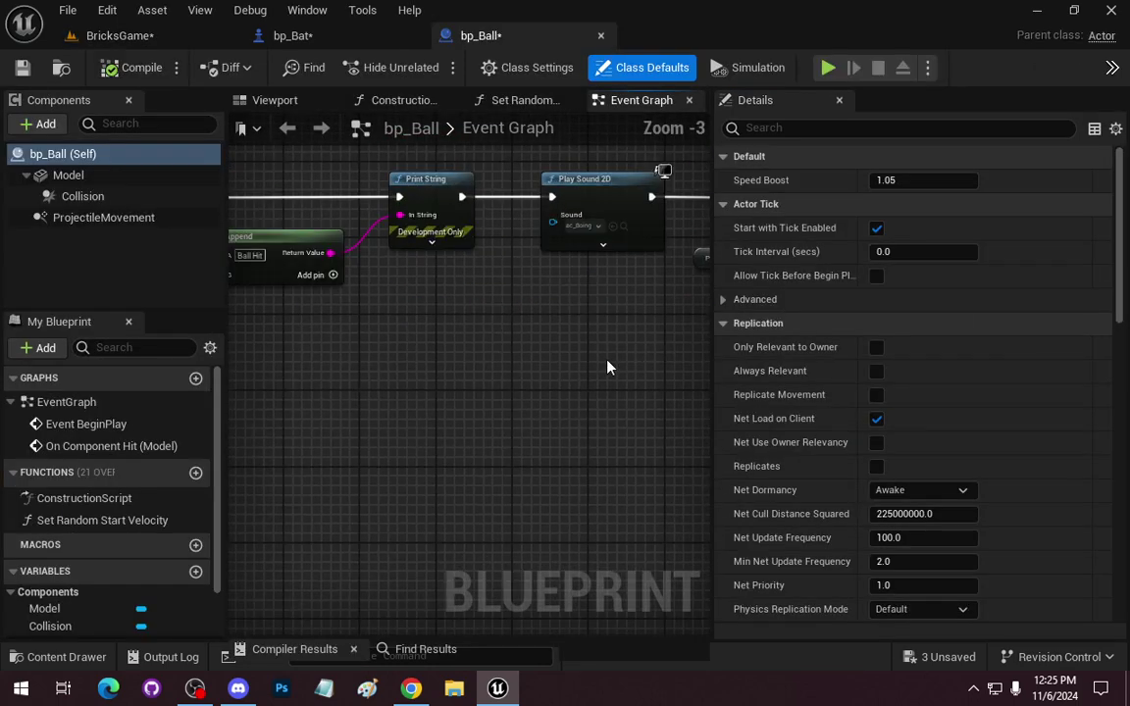
# Pan around the Event Graph to inspect On Component Hit, Append, Print String, Play Sound 2D and Projectile Movement.
pyautogui.moveTo(608, 368)
pyautogui.mouseDown(button='right')
pyautogui.moveTo(706, 373)
pyautogui.moveTo(668, 386)
pyautogui.mouseUp(button='right')
pyautogui.moveTo(578, 409)
pyautogui.mouseDown(button='right')
pyautogui.moveTo(624, 429)
pyautogui.moveTo(335, 423)
pyautogui.mouseUp(button='right')
pyautogui.moveTo(600, 386)
pyautogui.mouseDown(button='right')
pyautogui.moveTo(472, 386)
pyautogui.moveTo(498, 390)
pyautogui.mouseUp(button='right')
pyautogui.scroll(-2, 368, 356)
pyautogui.moveTo(328, 366); pyautogui.dragTo(421, 399, button='right')
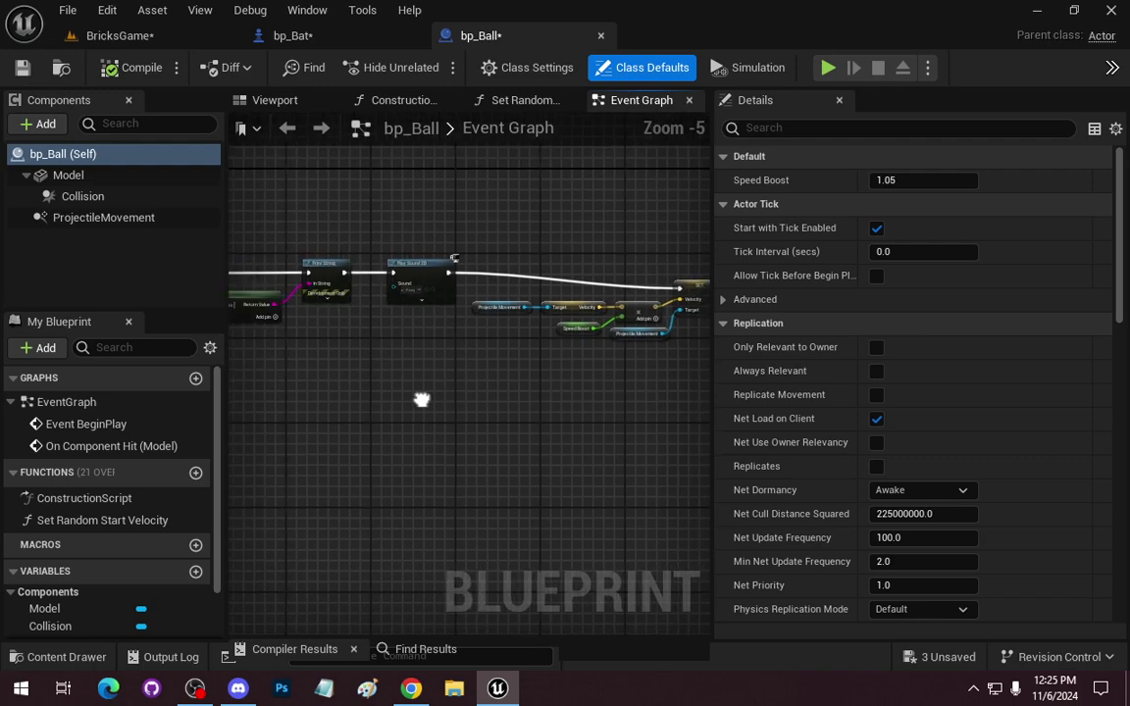
pyautogui.scroll(2, 424, 449)
pyautogui.moveTo(423, 450)
pyautogui.mouseDown(button='right')
pyautogui.moveTo(303, 482)
pyautogui.moveTo(380, 461)
pyautogui.moveTo(393, 433)
pyautogui.moveTo(339, 336)
pyautogui.mouseUp(button='right')
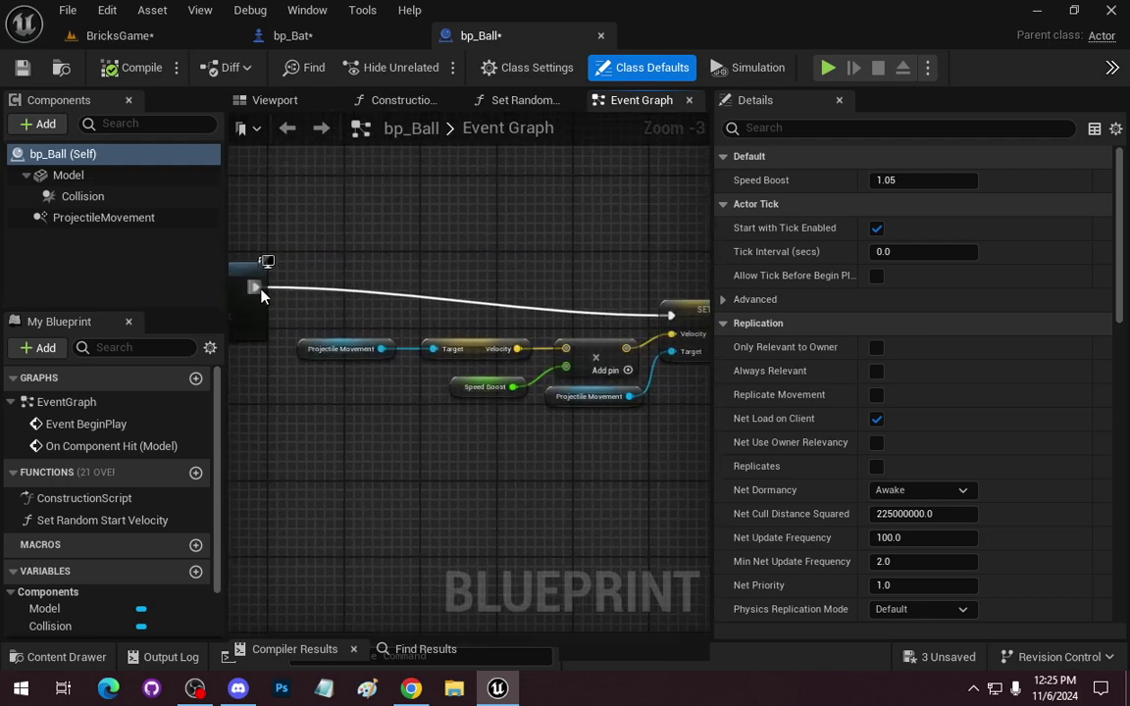
pyautogui.moveTo(242, 492); pyautogui.dragTo(612, 465, button='right')
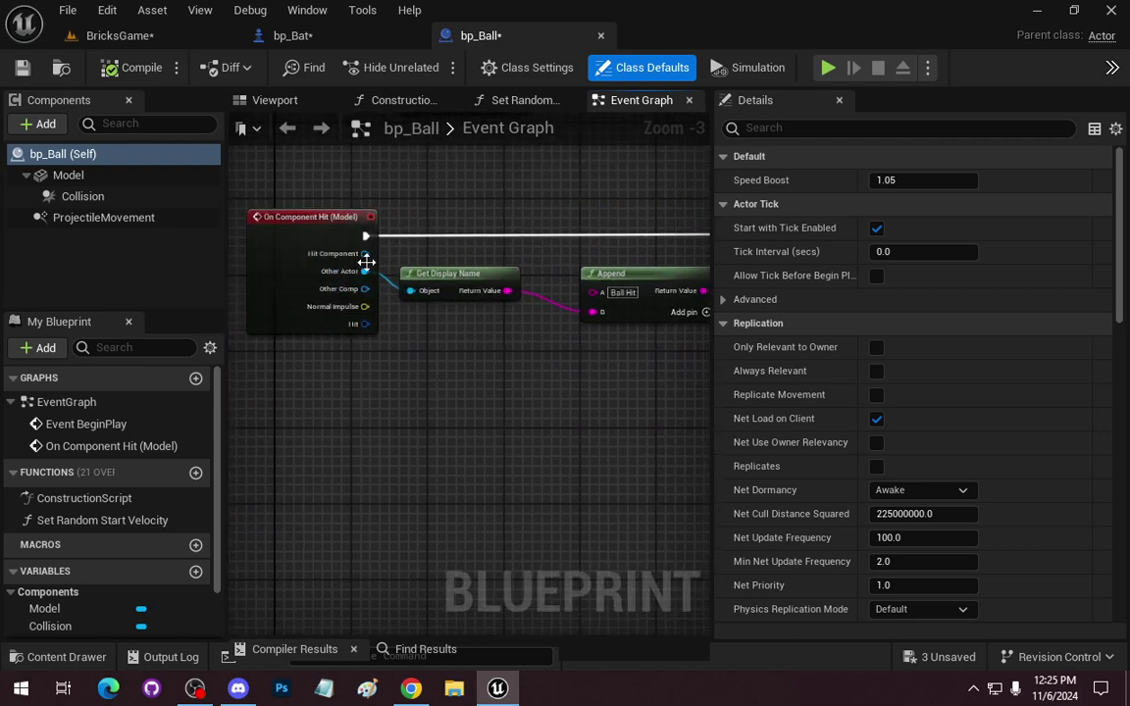
pyautogui.moveTo(590, 386); pyautogui.dragTo(308, 396, button='right')
pyautogui.moveTo(374, 501)
pyautogui.mouseDown(button='right')
pyautogui.moveTo(479, 455)
pyautogui.moveTo(511, 473)
pyautogui.moveTo(466, 488)
pyautogui.mouseUp(button='right')
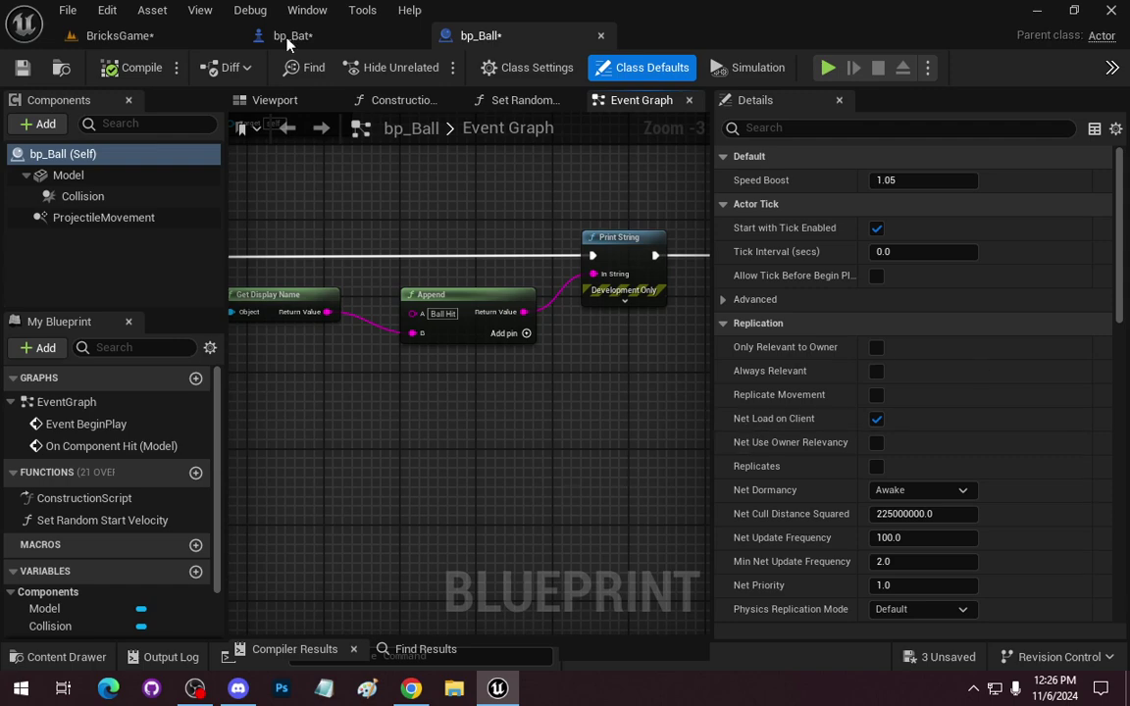
# In the BricksGame level, move bp_Bat back to an X location of -1600.
pyautogui.click(137, 36)
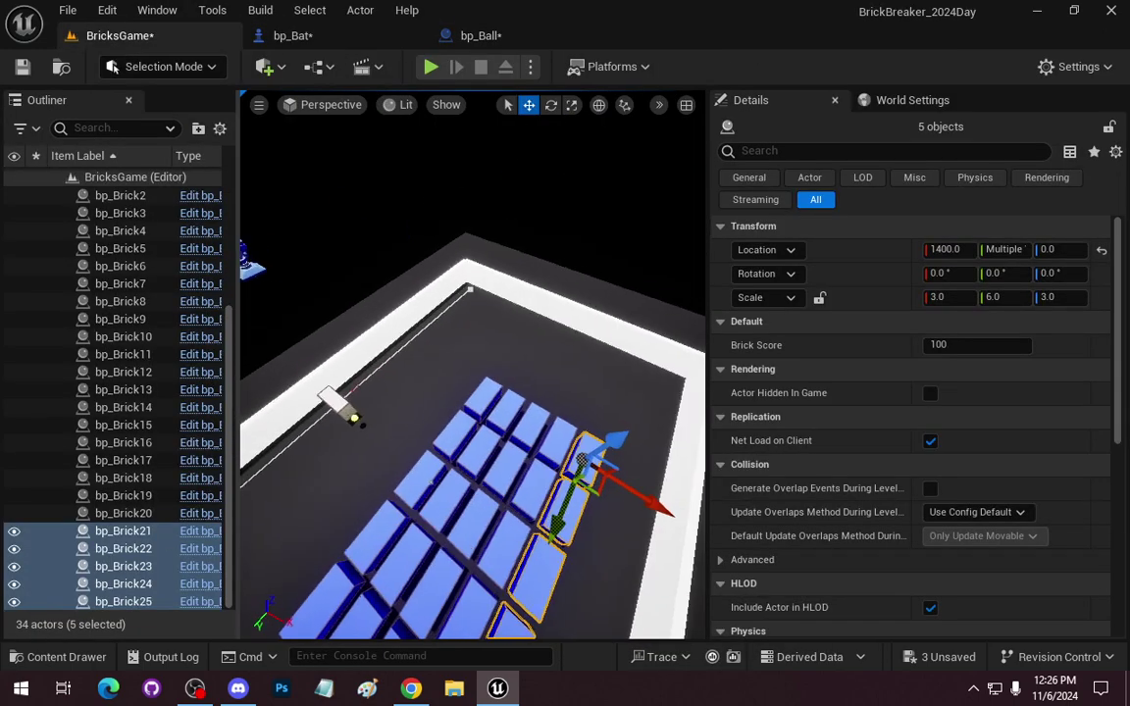
pyautogui.moveTo(471, 373); pyautogui.dragTo(550, 412, button='right')
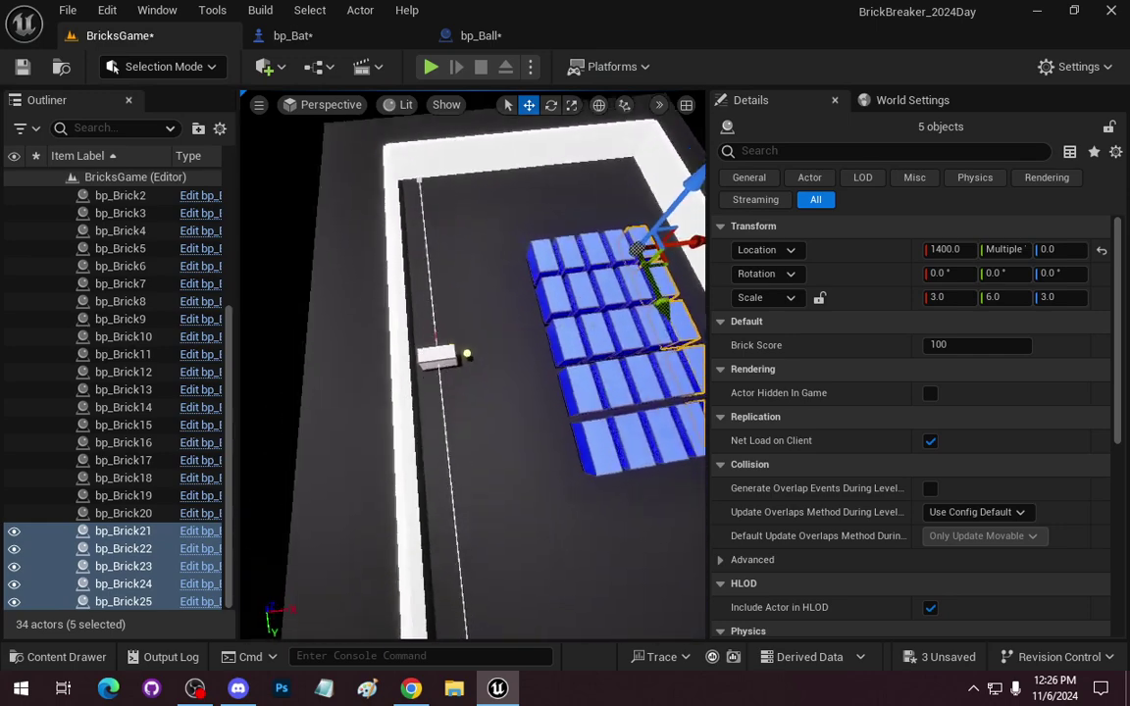
pyautogui.click(447, 354)
pyautogui.write('-1500')
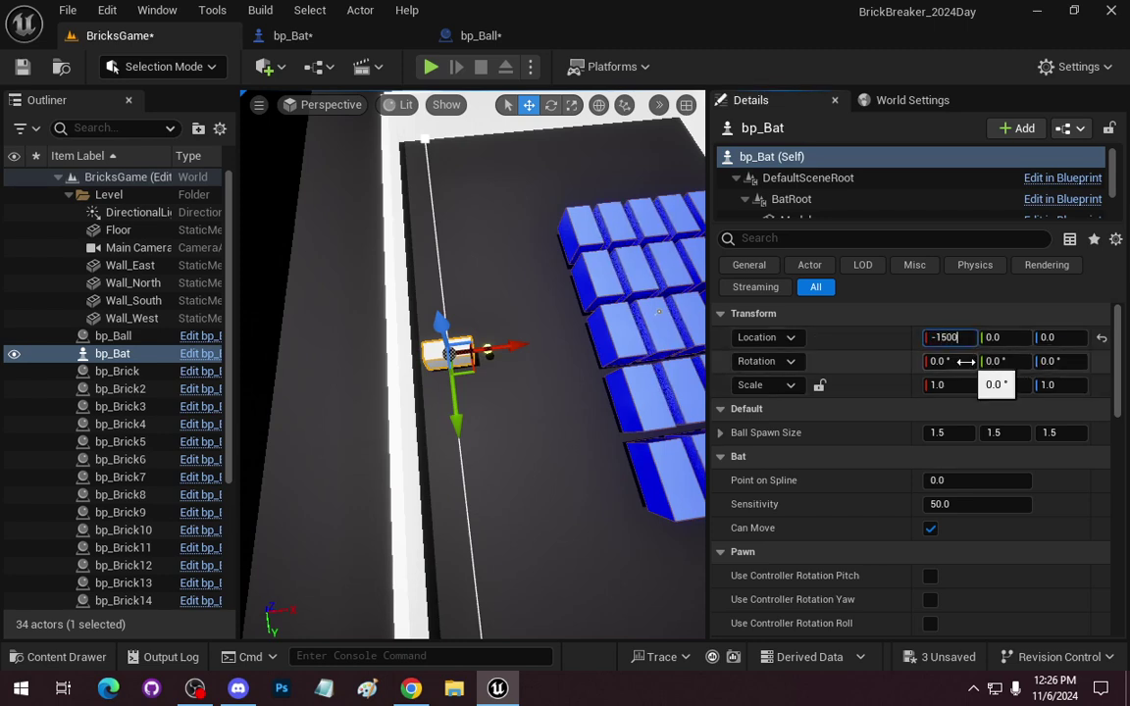
pyautogui.press('Return')
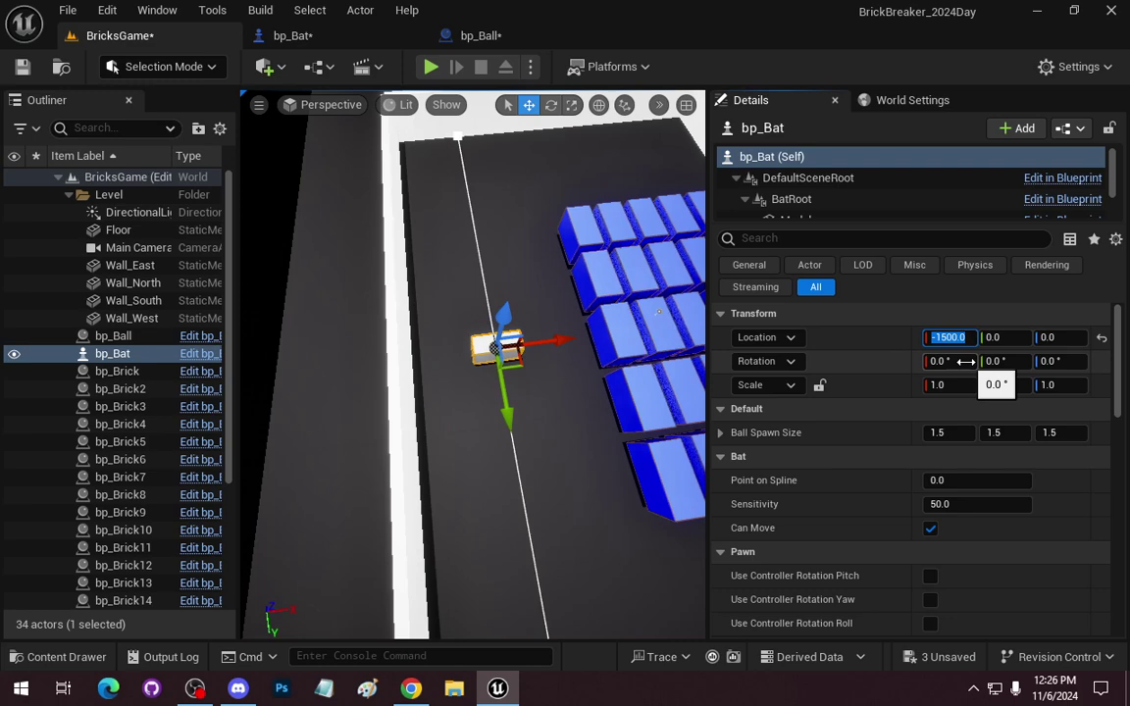
pyautogui.write('-1600')
pyautogui.press('Return')
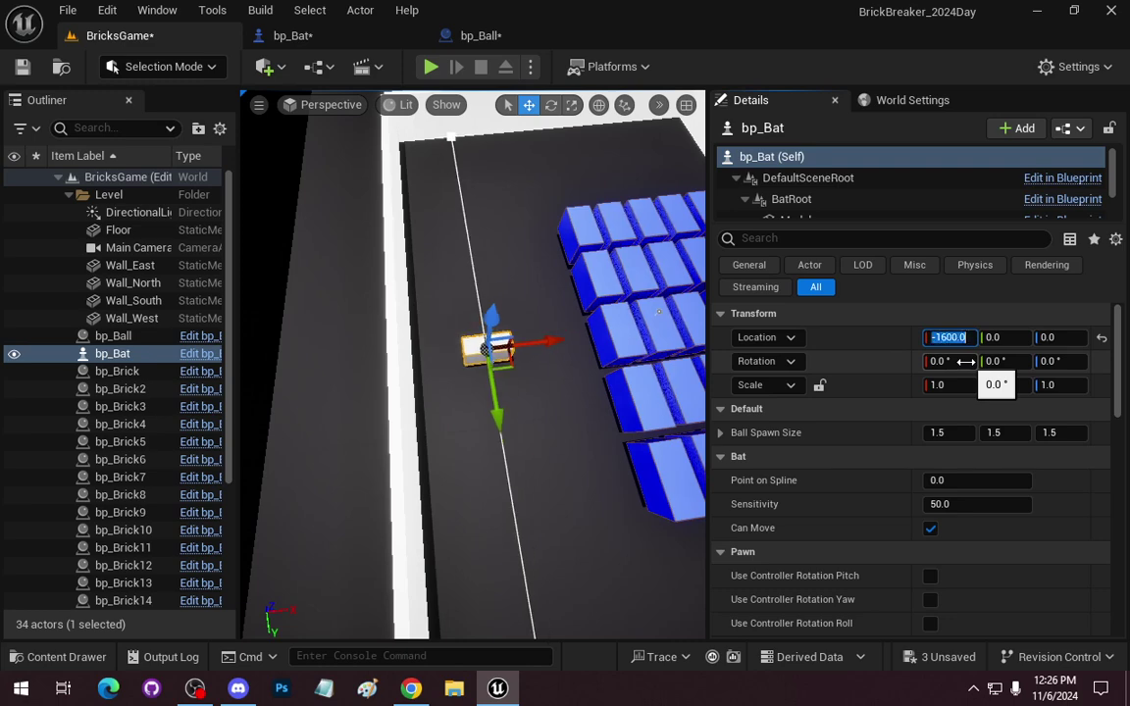
pyautogui.moveTo(570, 378)
pyautogui.keyDown('alt'); pyautogui.mouseDown()
pyautogui.moveTo(510, 392)
pyautogui.moveTo(3, 643)
pyautogui.mouseUp(); pyautogui.keyUp('alt')
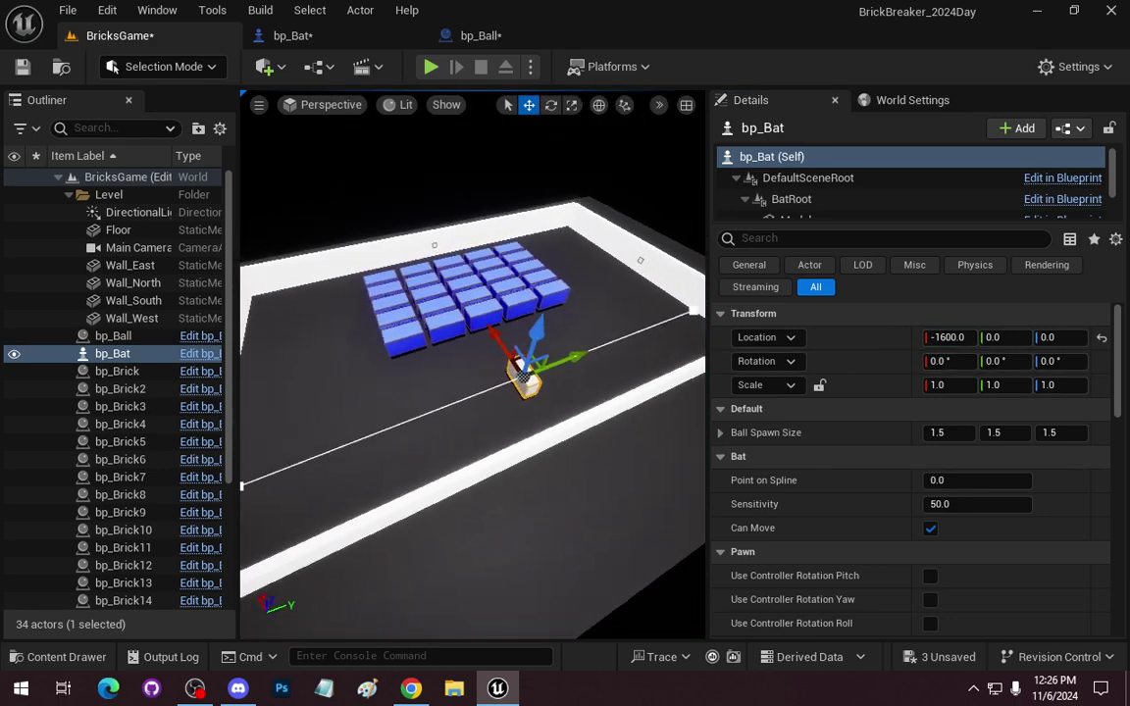
# Create an Actor-based Blueprint class named bp_BallPit in the Bricks content folder and open it.
pyautogui.click(49, 657)
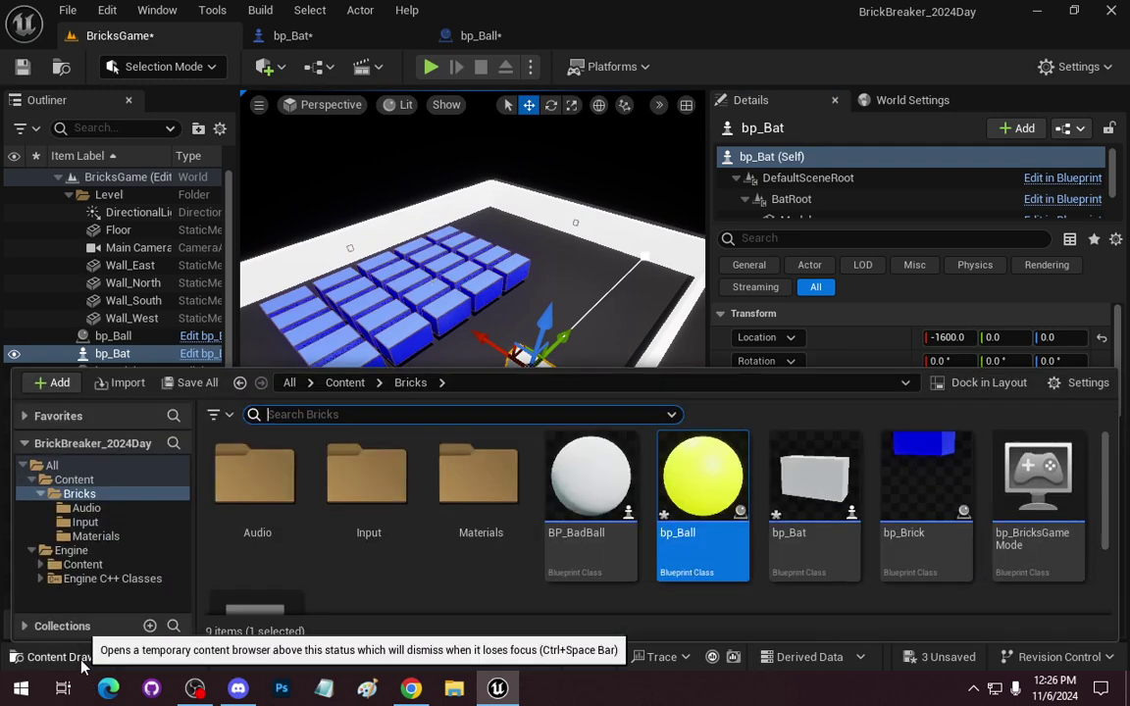
pyautogui.scroll(-1, 861, 584)
pyautogui.rightClick(463, 579)
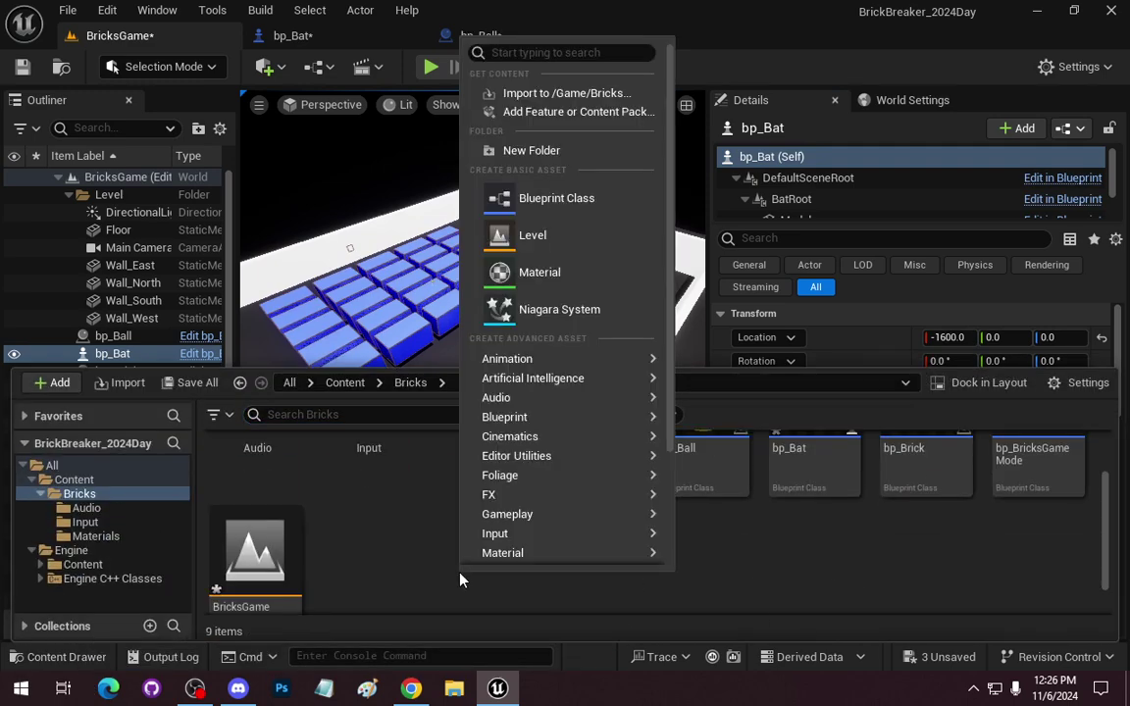
pyautogui.click(562, 198)
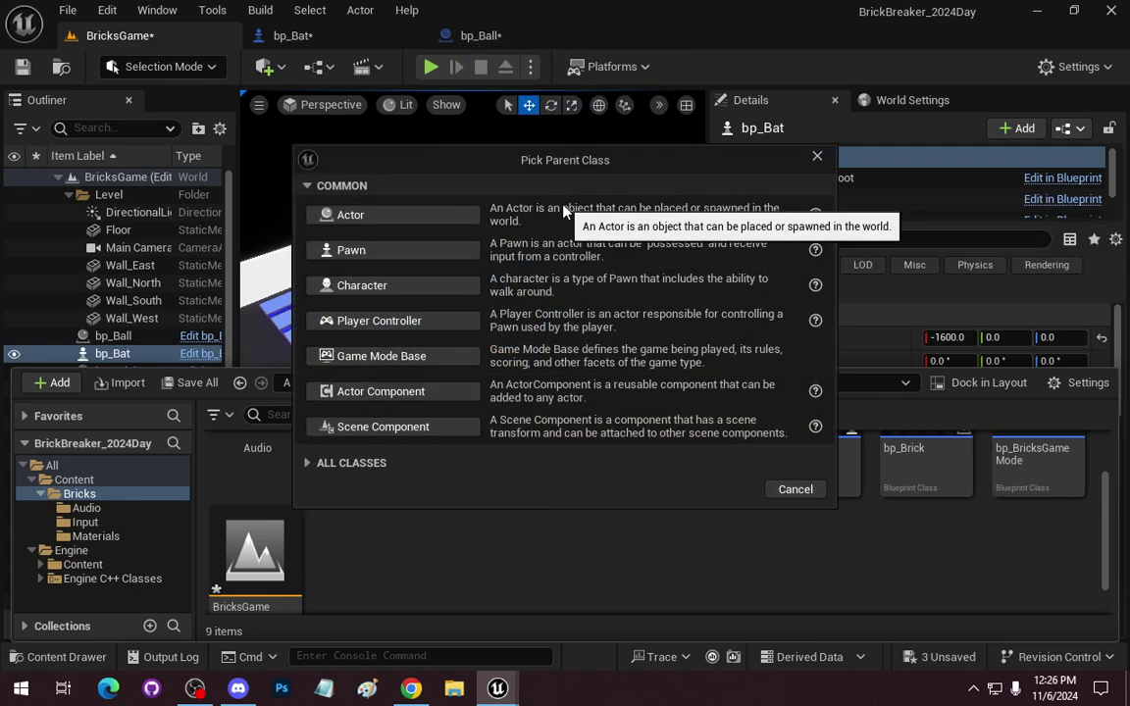
pyautogui.click(433, 212)
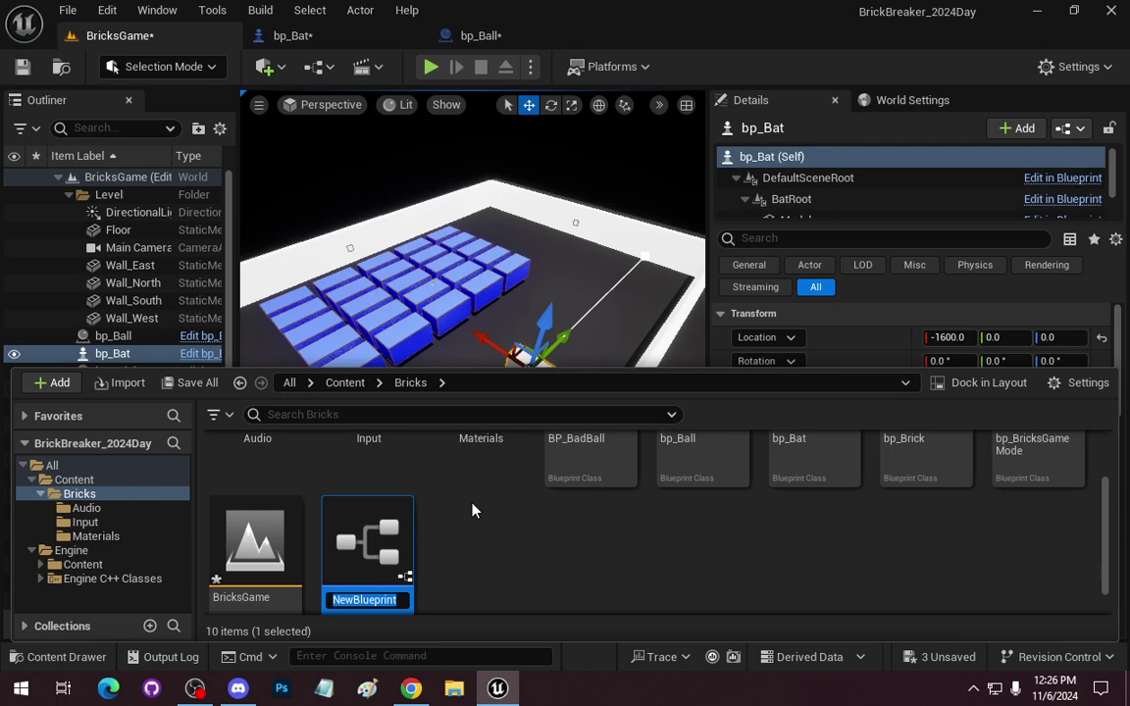
pyautogui.write('bp_BallPi')
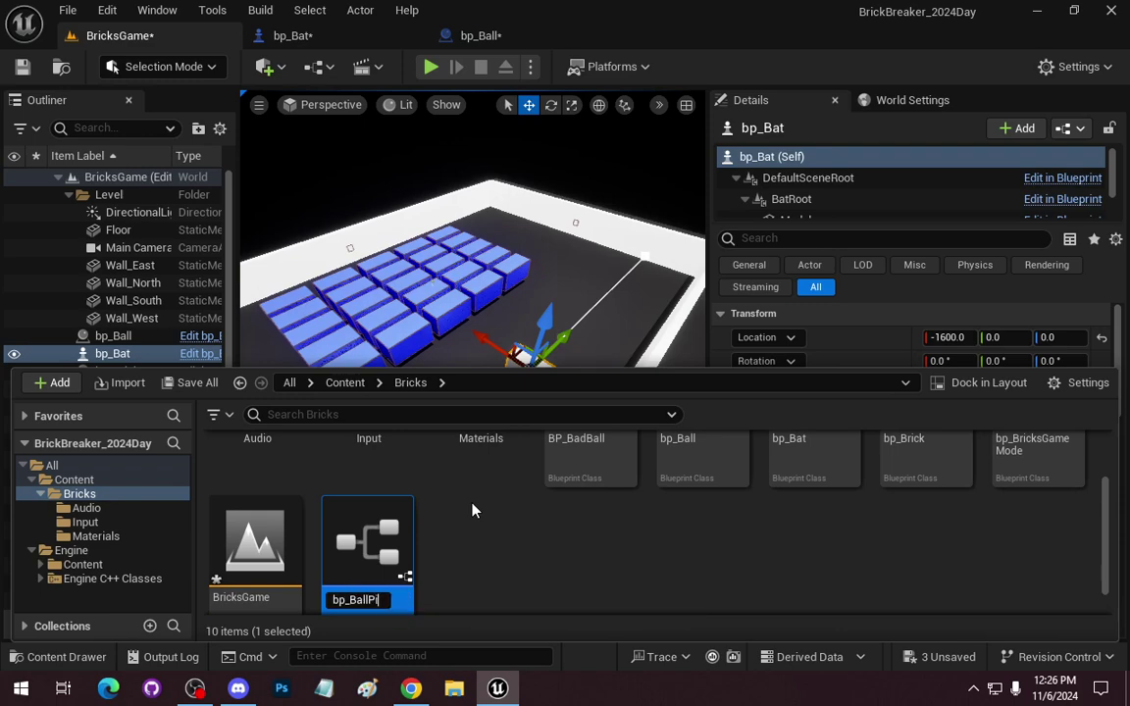
pyautogui.write('t')
pyautogui.press('Return')
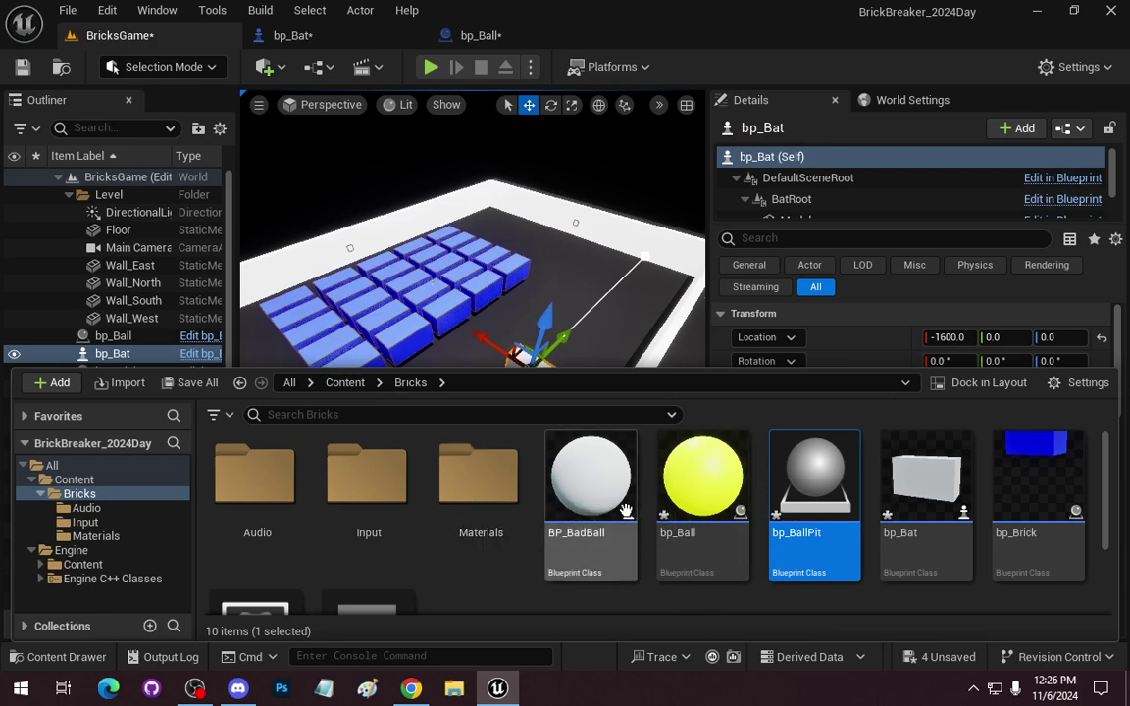
pyautogui.doubleClick(814, 476)
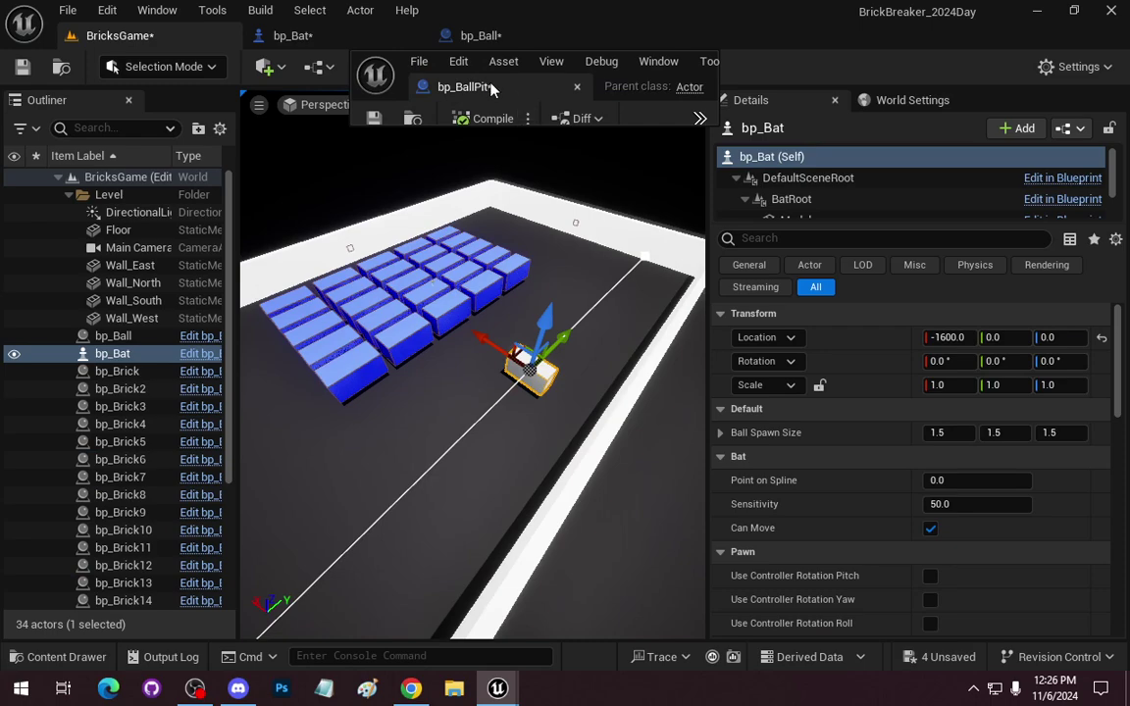
# Dock the bp_BallPit editor and add a Cube static mesh component.
pyautogui.moveTo(492, 90); pyautogui.dragTo(297, 43)
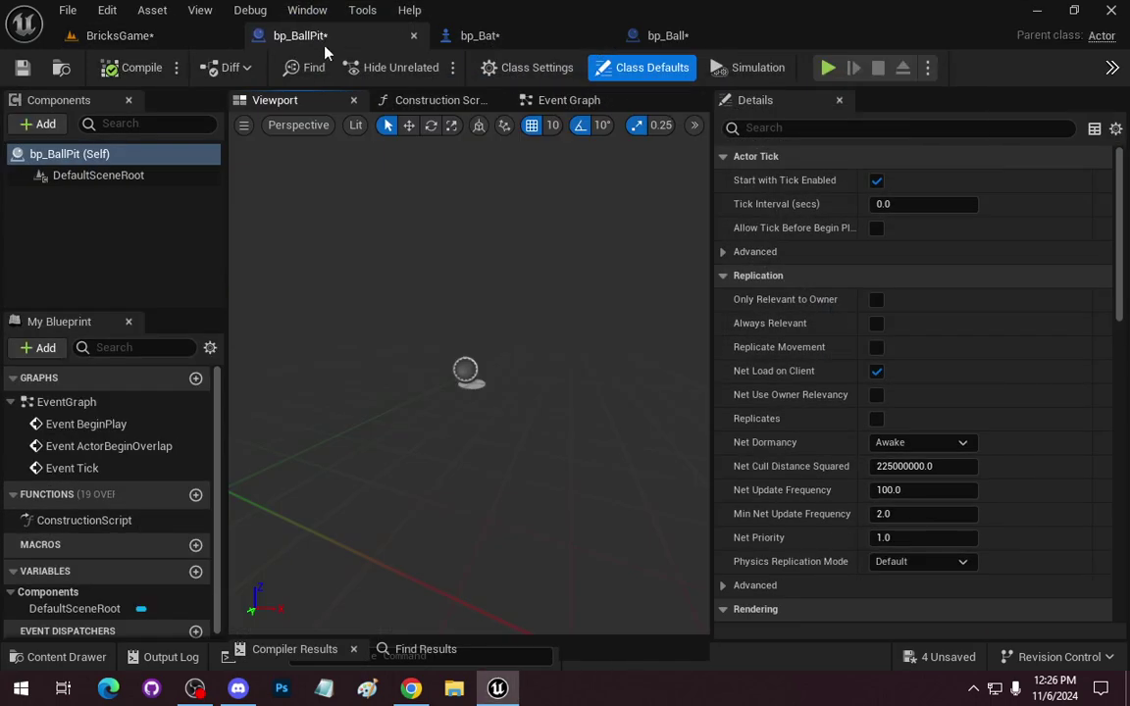
pyautogui.click(114, 231)
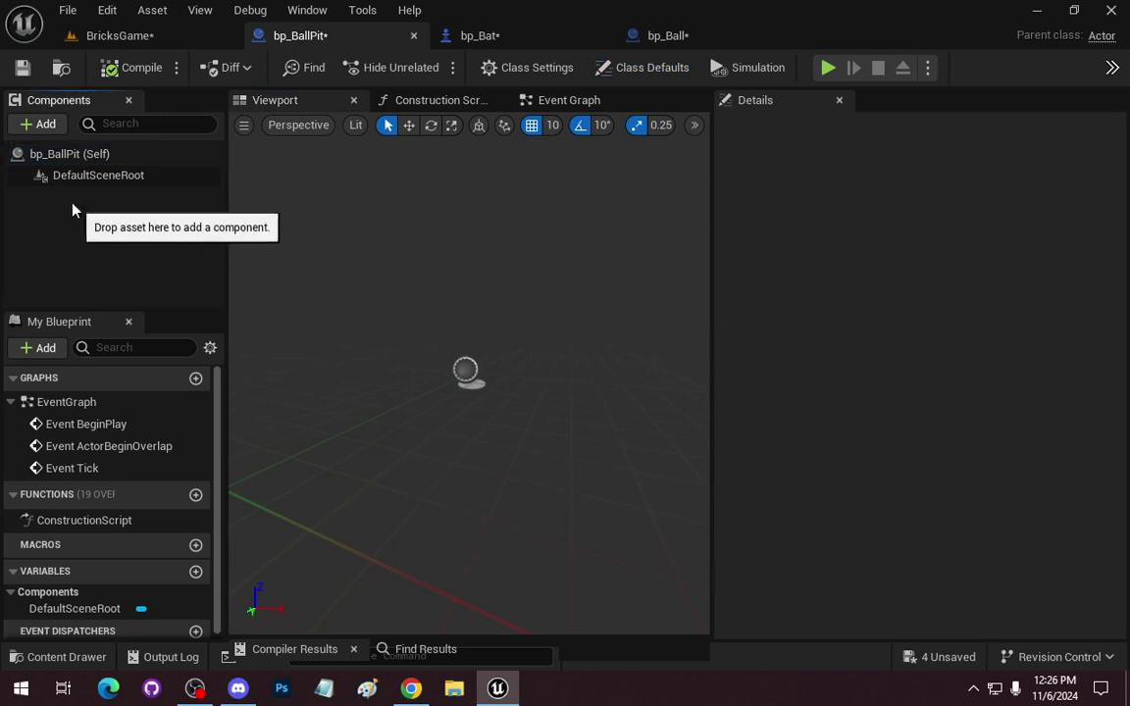
pyautogui.click(45, 125)
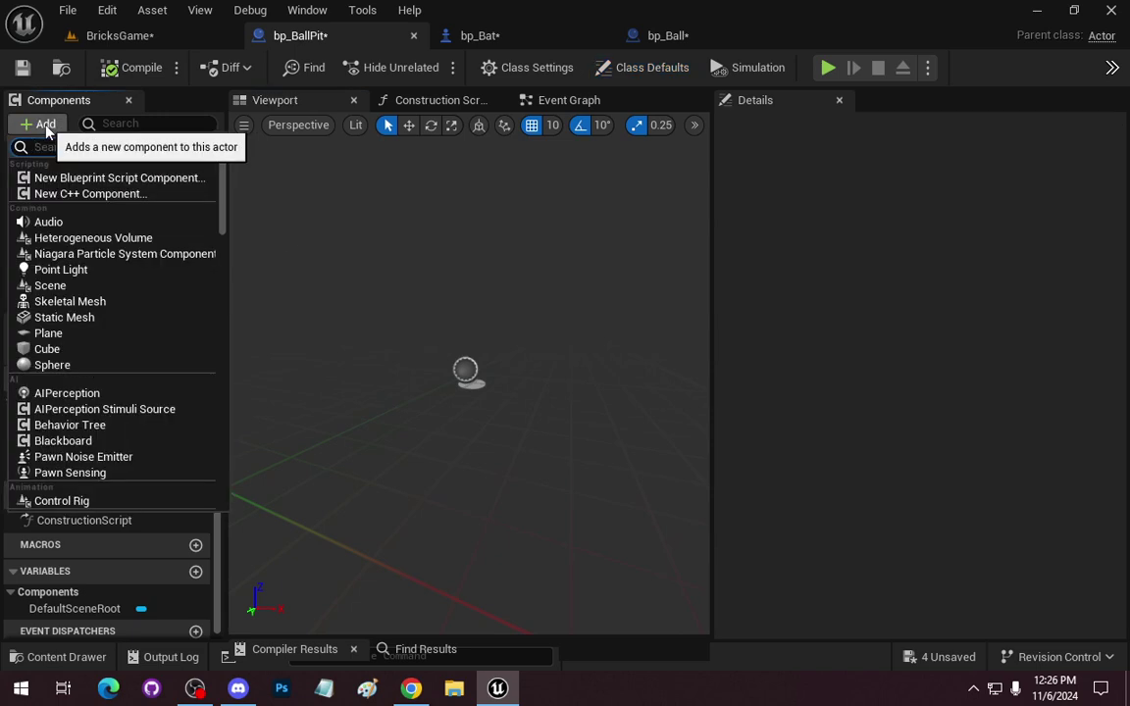
pyautogui.write('Cube')
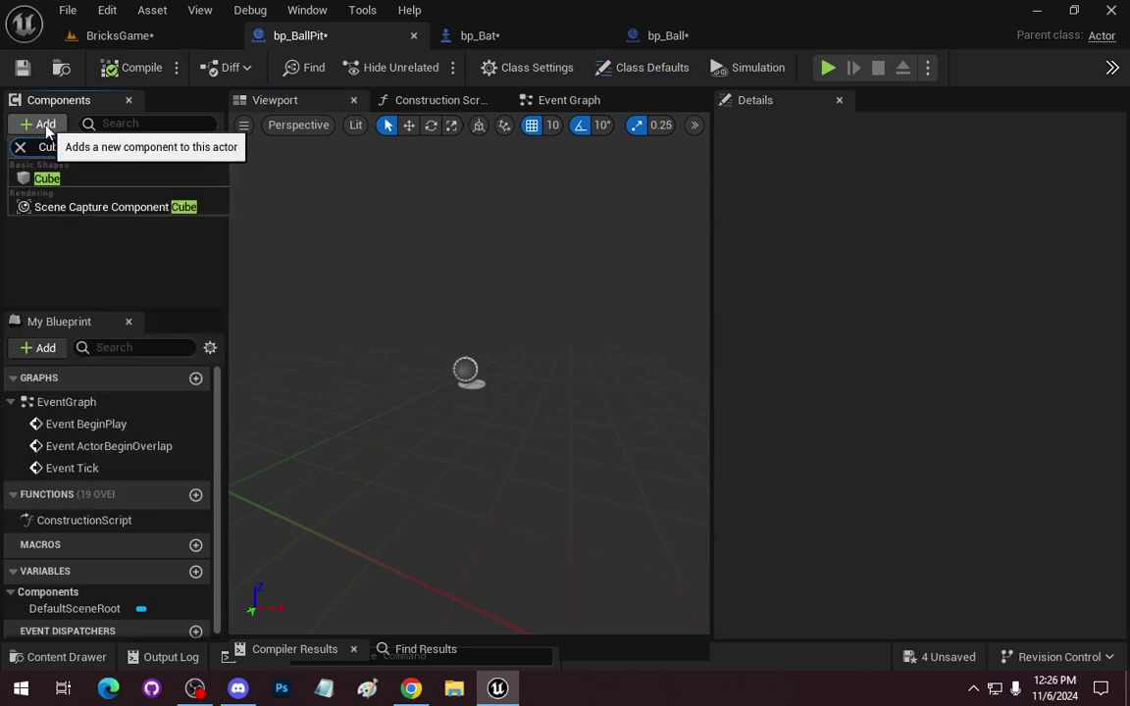
pyautogui.click(51, 179)
pyautogui.press('Return')
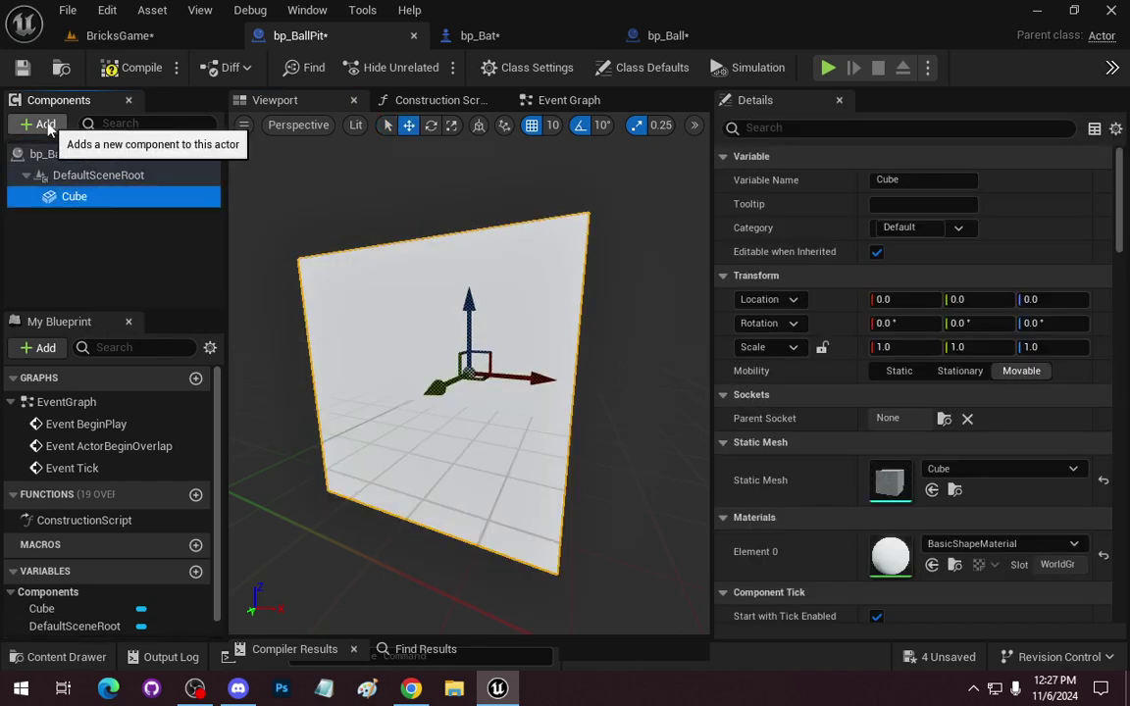
# Add a Box Collision component to bp_BallPit.
pyautogui.click(43, 126)
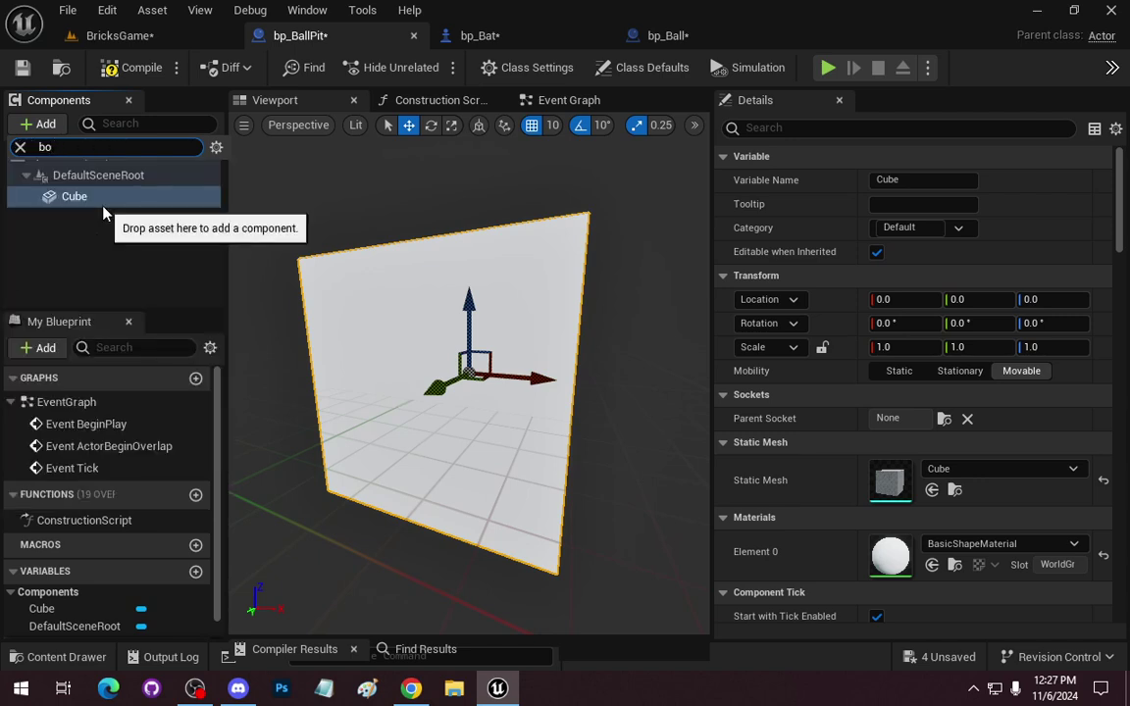
pyautogui.write('box')
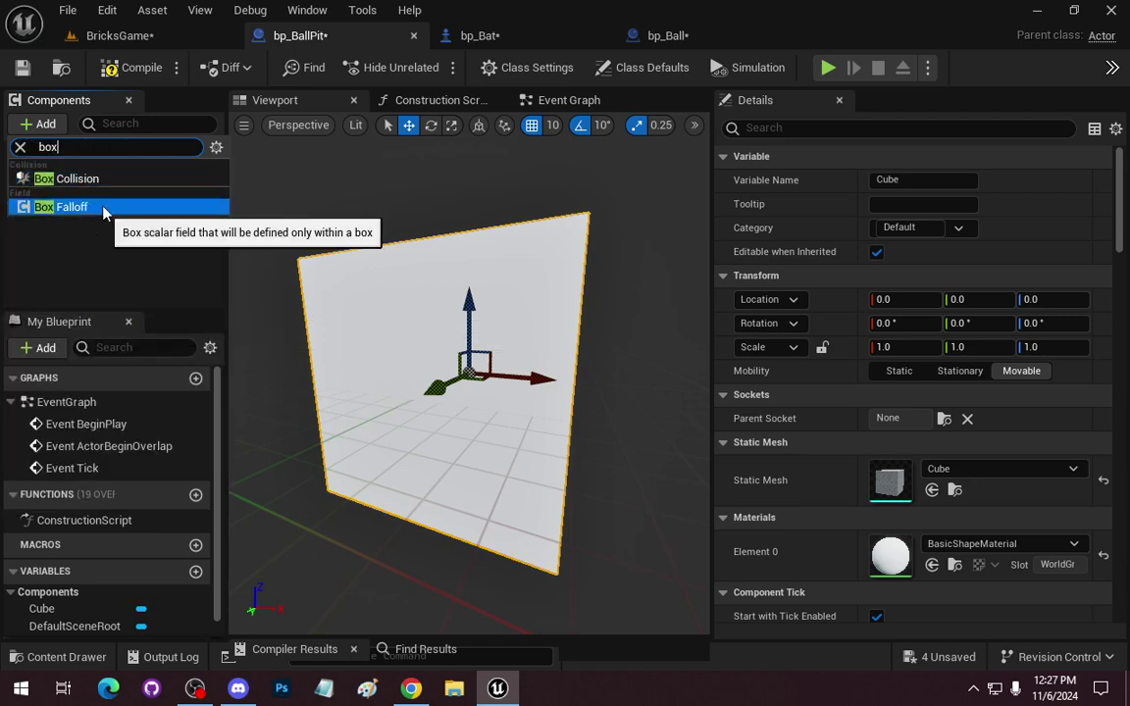
pyautogui.click(85, 178)
pyautogui.click(101, 243)
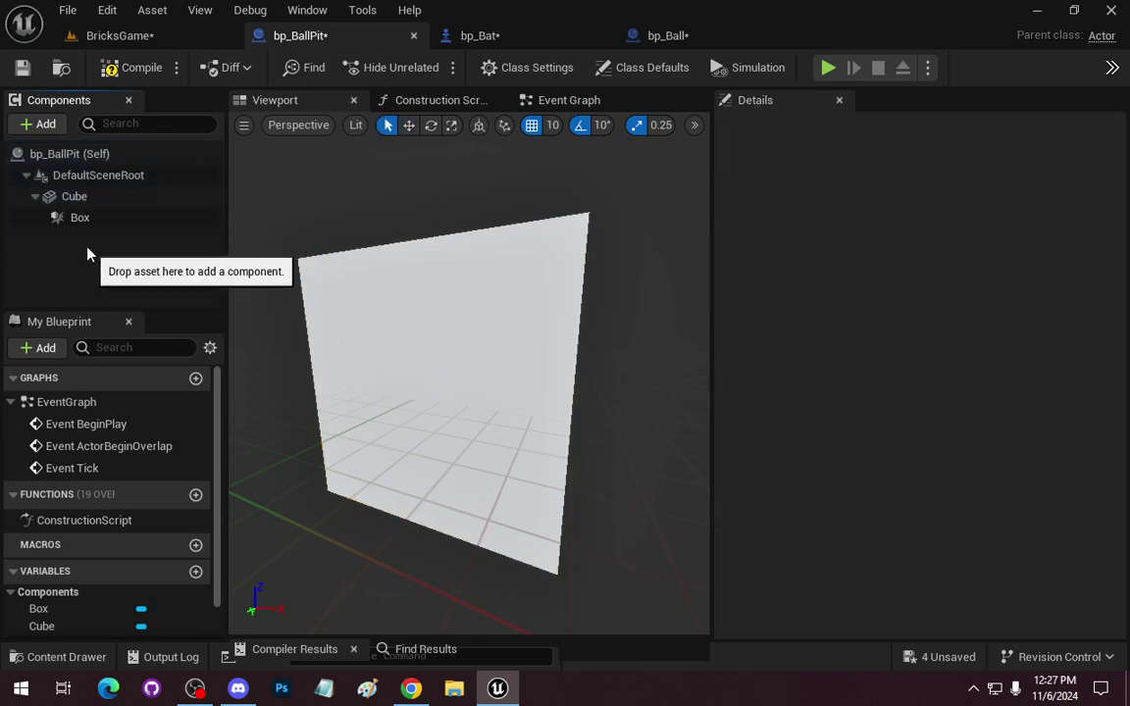
# Make the Box collision the root component above the Cube.
pyautogui.click(60, 221)
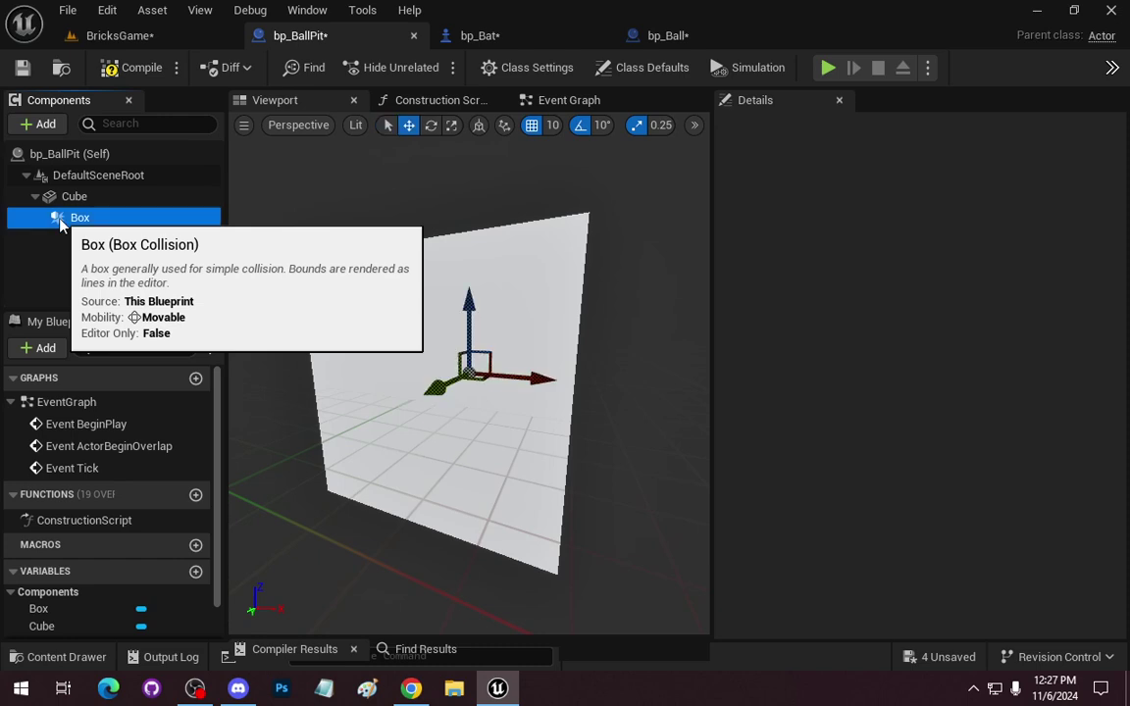
pyautogui.moveTo(60, 222); pyautogui.dragTo(92, 179)
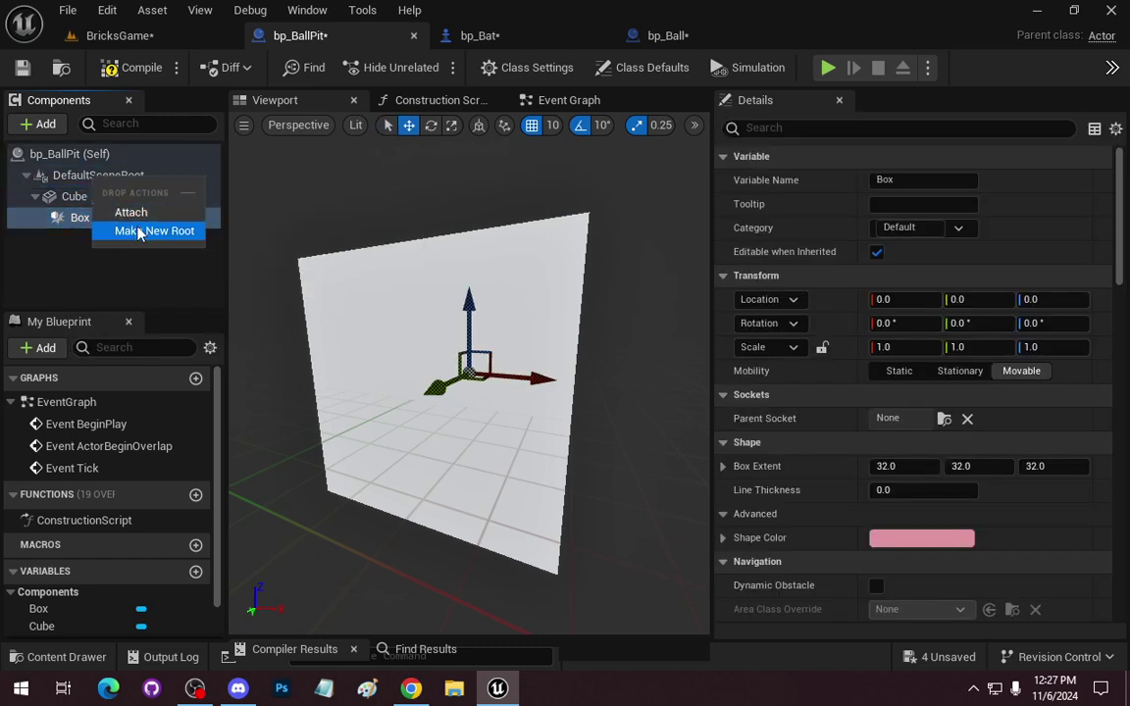
pyautogui.click(139, 233)
# Flatten the Cube component to a Z scale of 0.2.
pyautogui.click(69, 196)
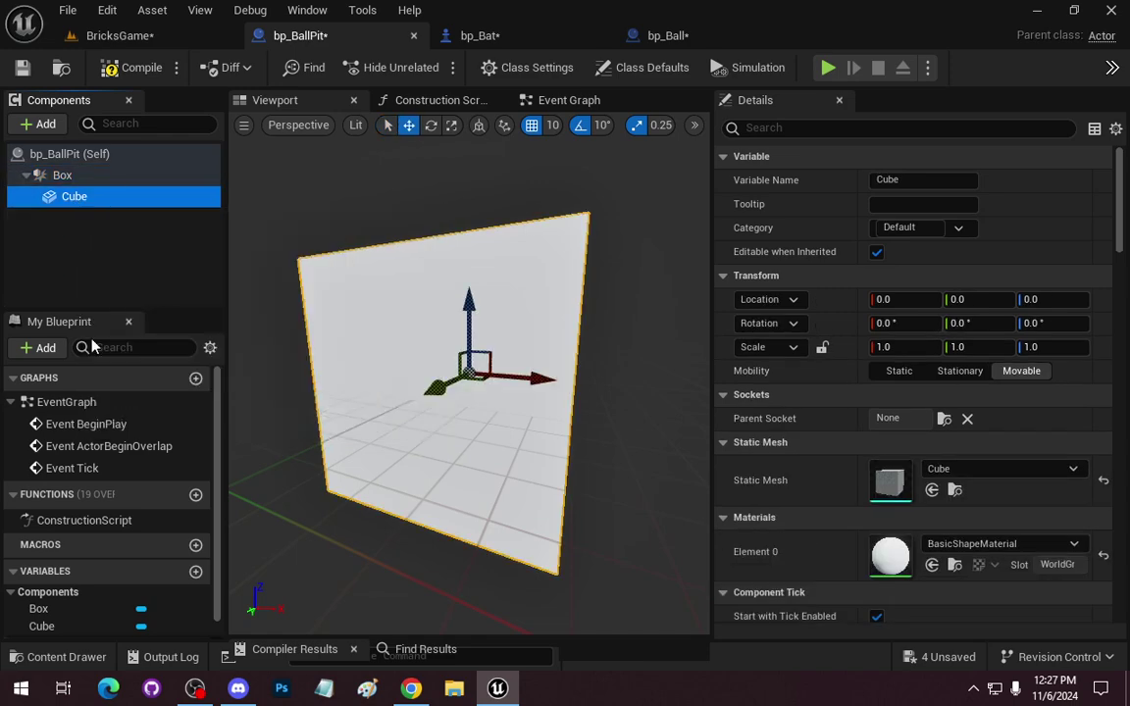
pyautogui.click(1052, 348)
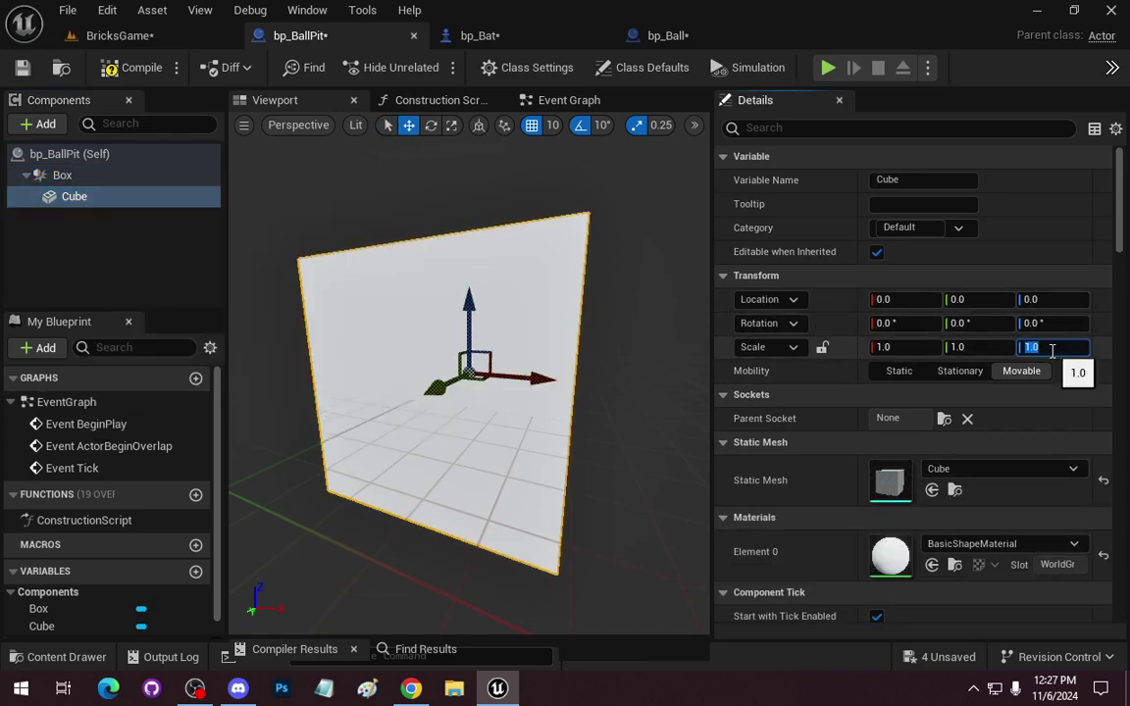
pyautogui.write('0.2')
pyautogui.press('Return')
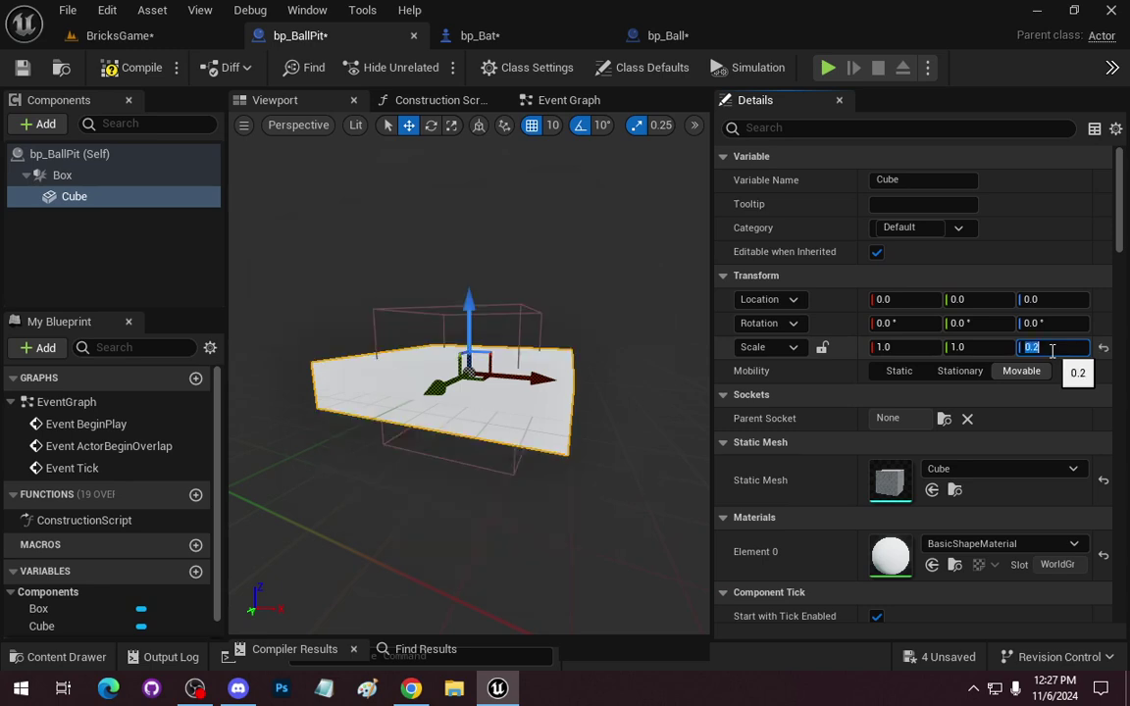
pyautogui.moveTo(471, 441); pyautogui.dragTo(481, 510)
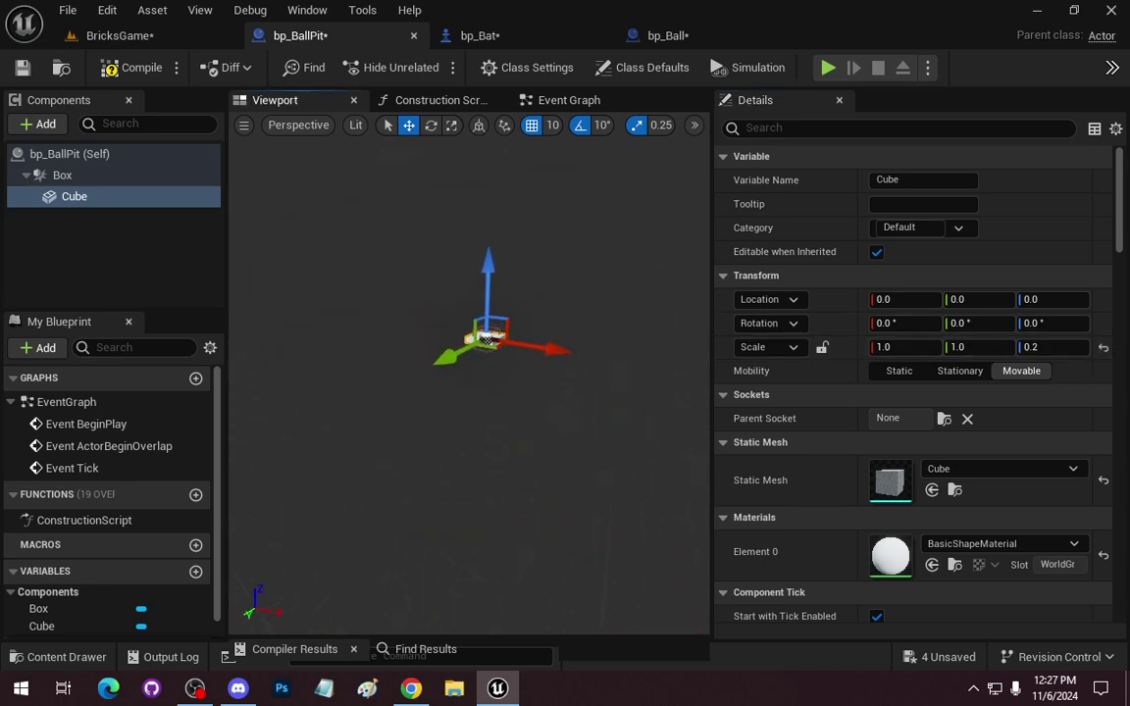
pyautogui.scroll(5, 505, 348)
pyautogui.moveTo(505, 348)
pyautogui.mouseDown(button='right')
pyautogui.moveTo(499, 374)
pyautogui.moveTo(138, 530)
pyautogui.mouseUp(button='right')
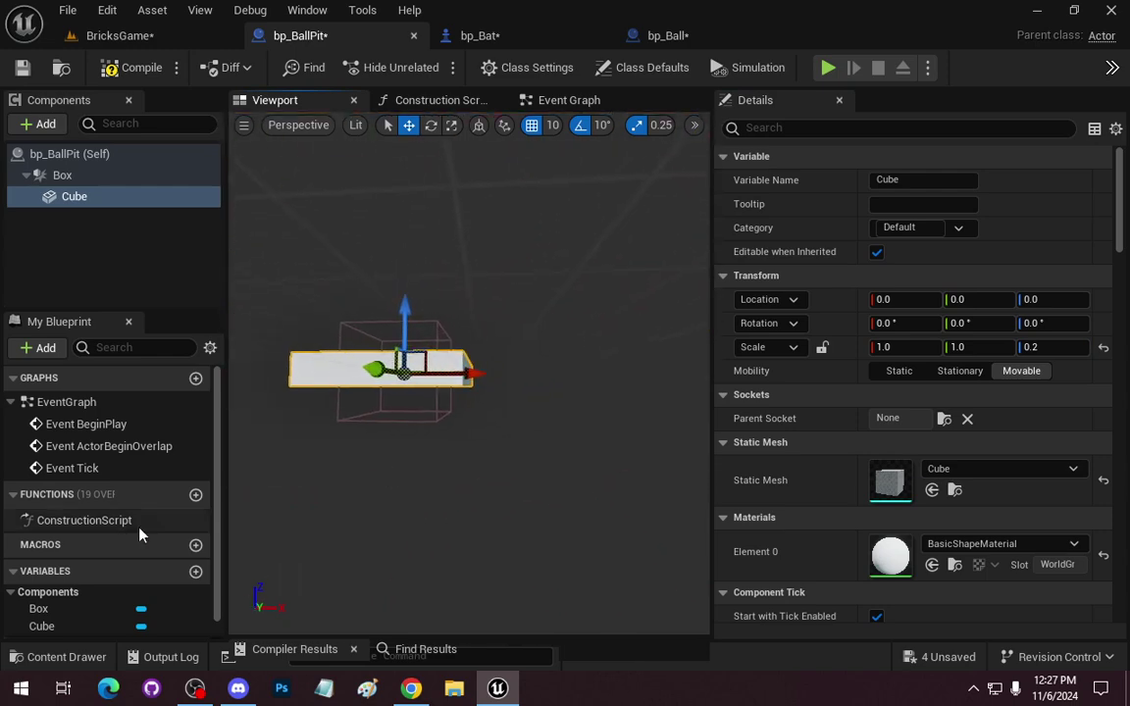
# Apply the m_Wall material to the Cube component.
pyautogui.click(933, 543)
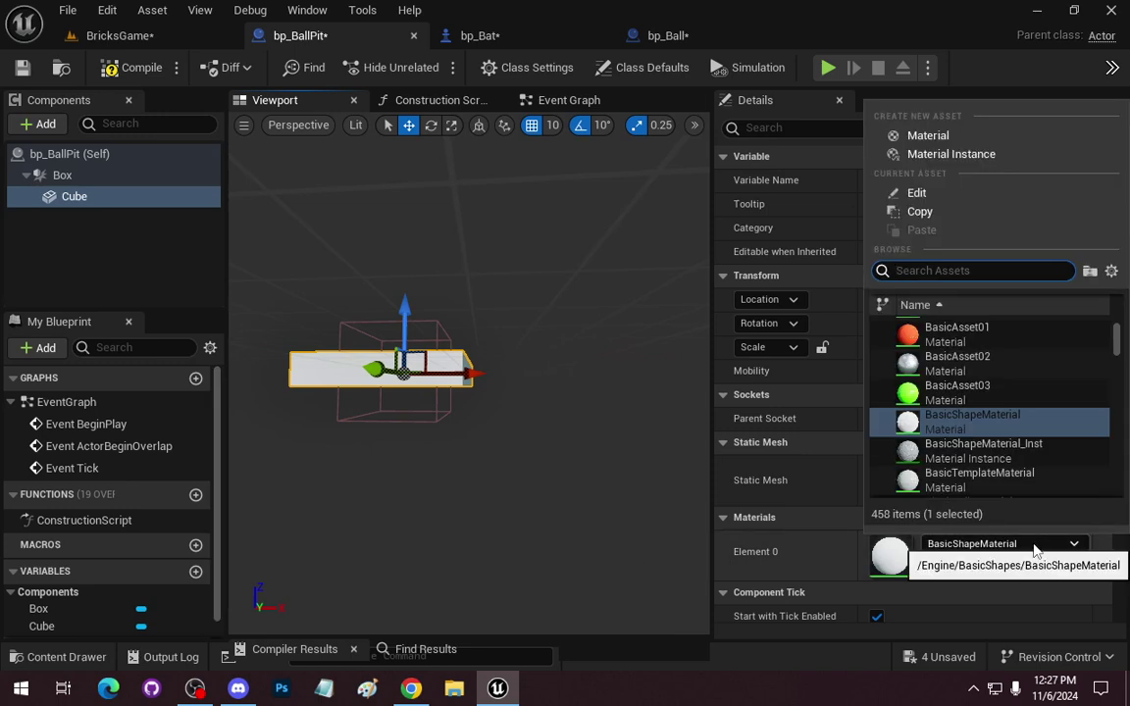
pyautogui.write('m_')
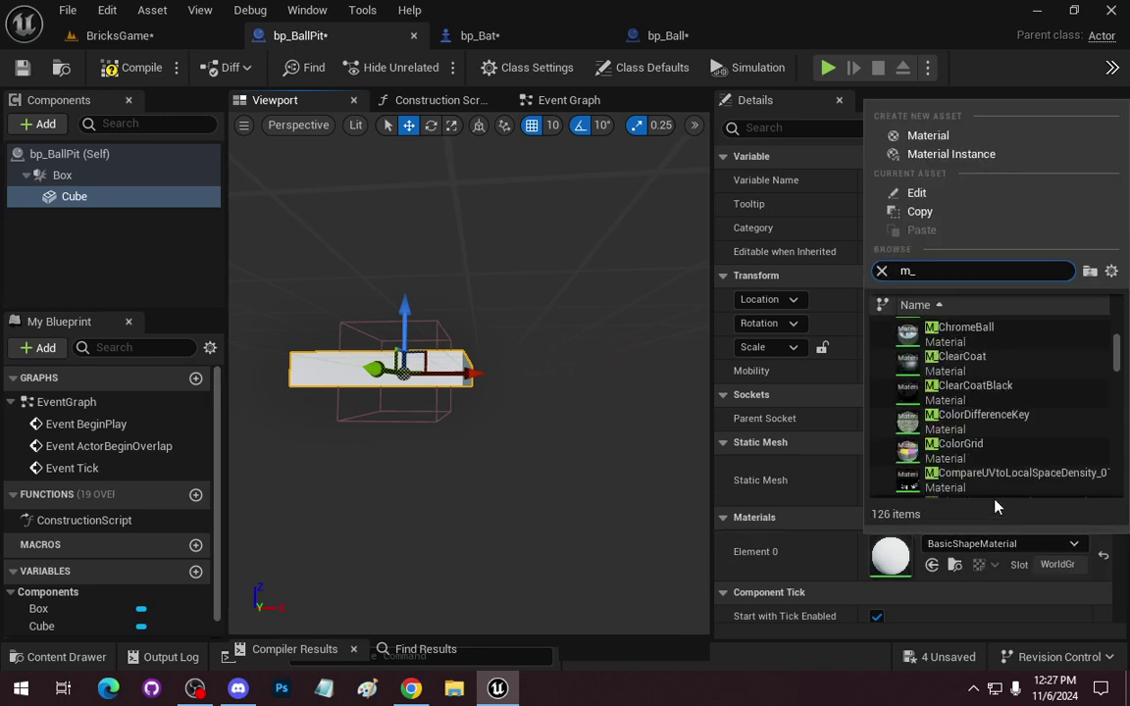
pyautogui.write('wall')
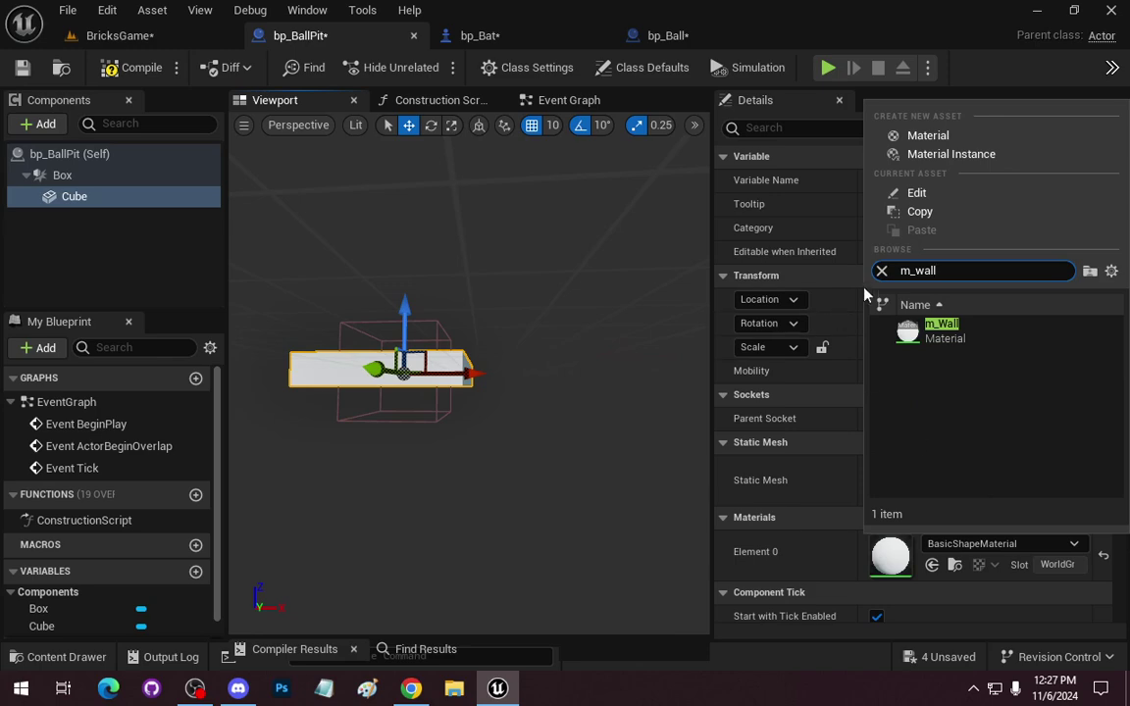
pyautogui.click(940, 327)
pyautogui.moveTo(471, 392)
pyautogui.mouseDown(button='right')
pyautogui.moveTo(471, 294)
pyautogui.moveTo(471, 373)
pyautogui.mouseUp(button='right')
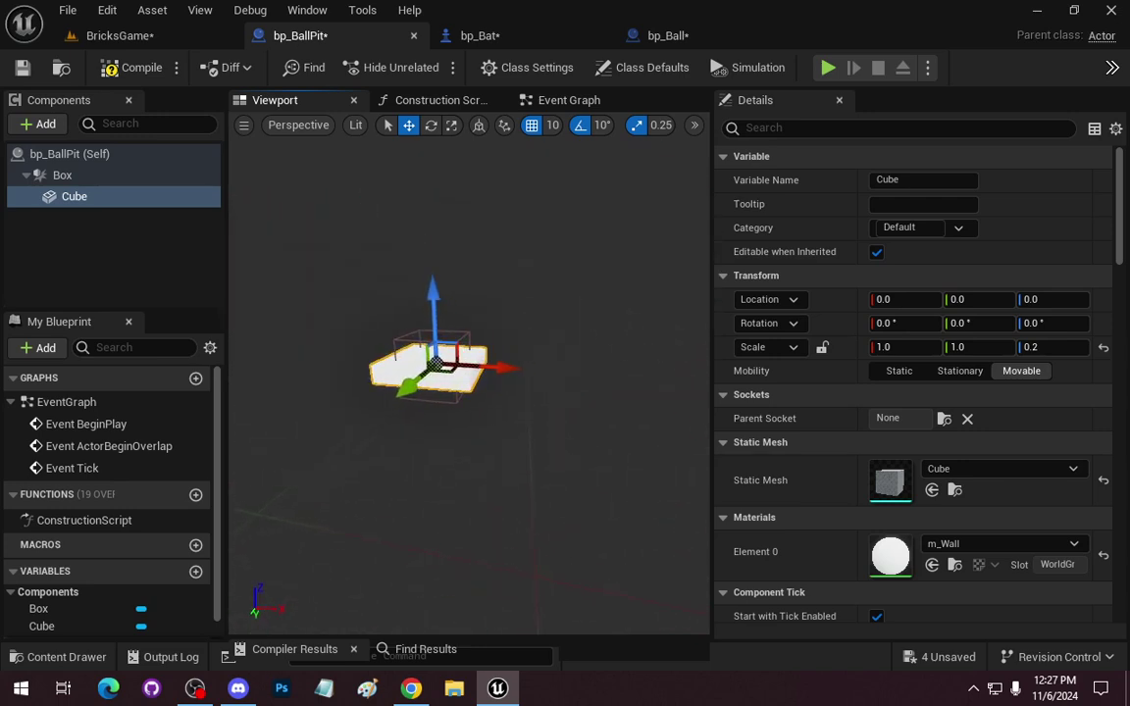
pyautogui.moveTo(471, 373)
pyautogui.mouseDown(button='right')
pyautogui.moveTo(471, 392)
pyautogui.moveTo(601, 451)
pyautogui.mouseUp(button='right')
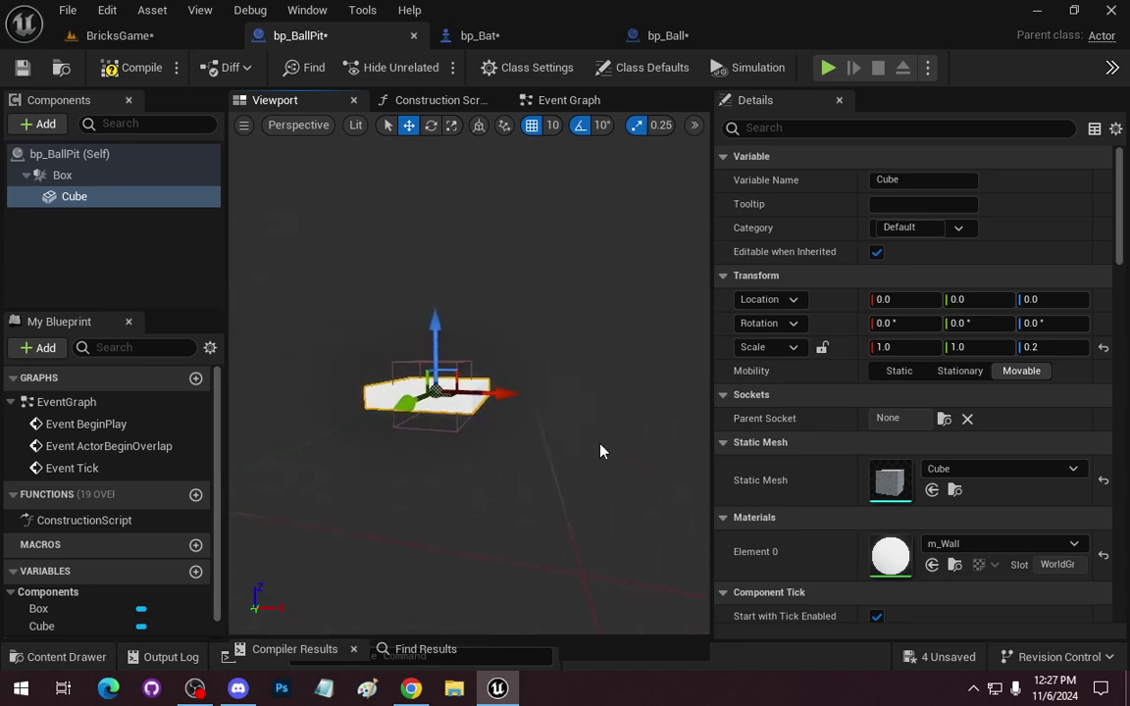
# Undo the recent changes and make the Cube the root component.
pyautogui.hotkey('ctrl', 'z')
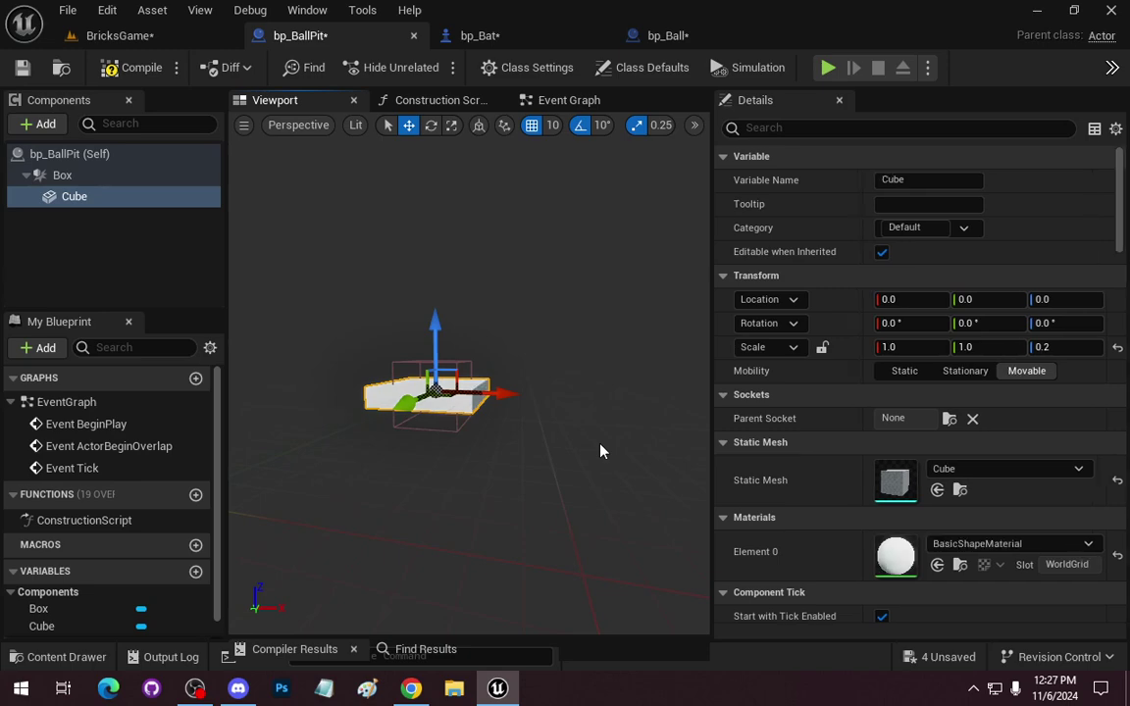
pyautogui.hotkey('ctrl', 'z')
pyautogui.hotkey('ctrl', 'z')
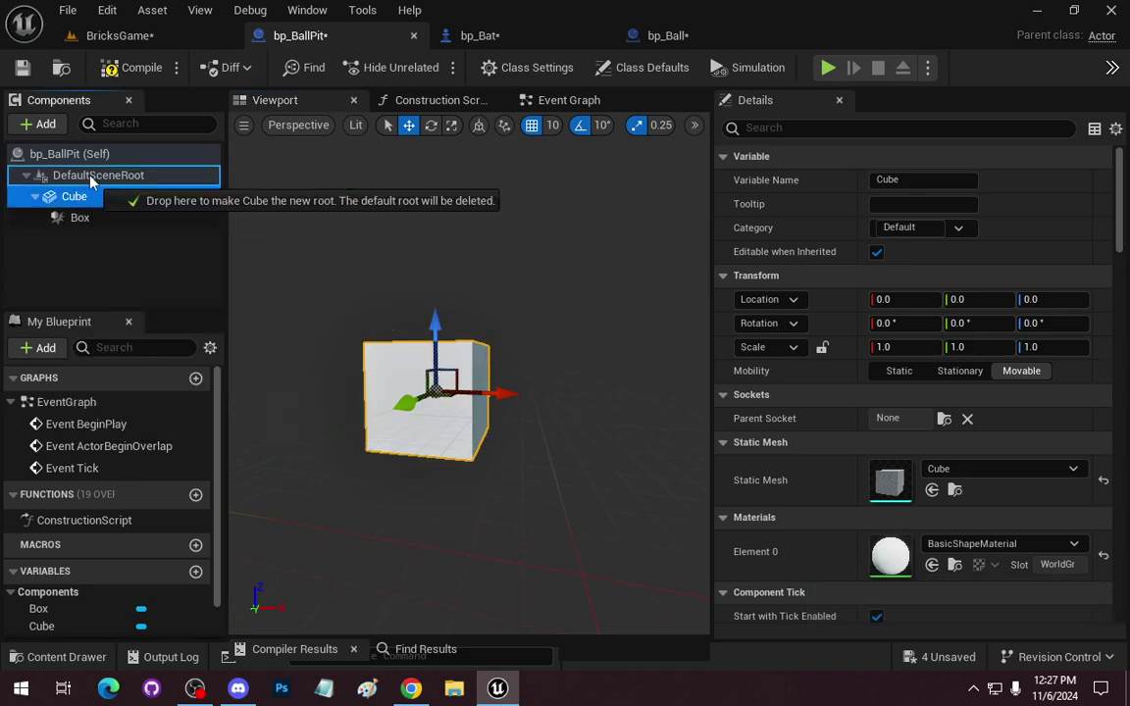
pyautogui.moveTo(61, 198); pyautogui.dragTo(59, 177)
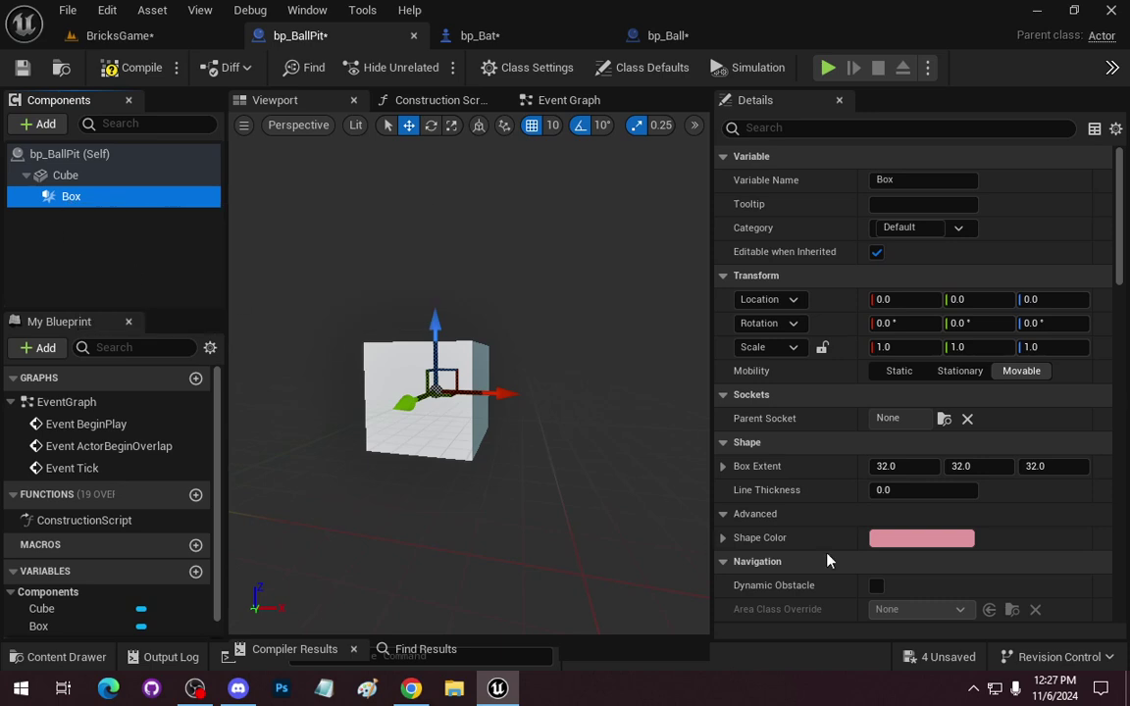
# Set the Box extent to 50 and flatten the Cube to a Z scale of 0.1.
pyautogui.click(895, 468)
pyautogui.write('50')
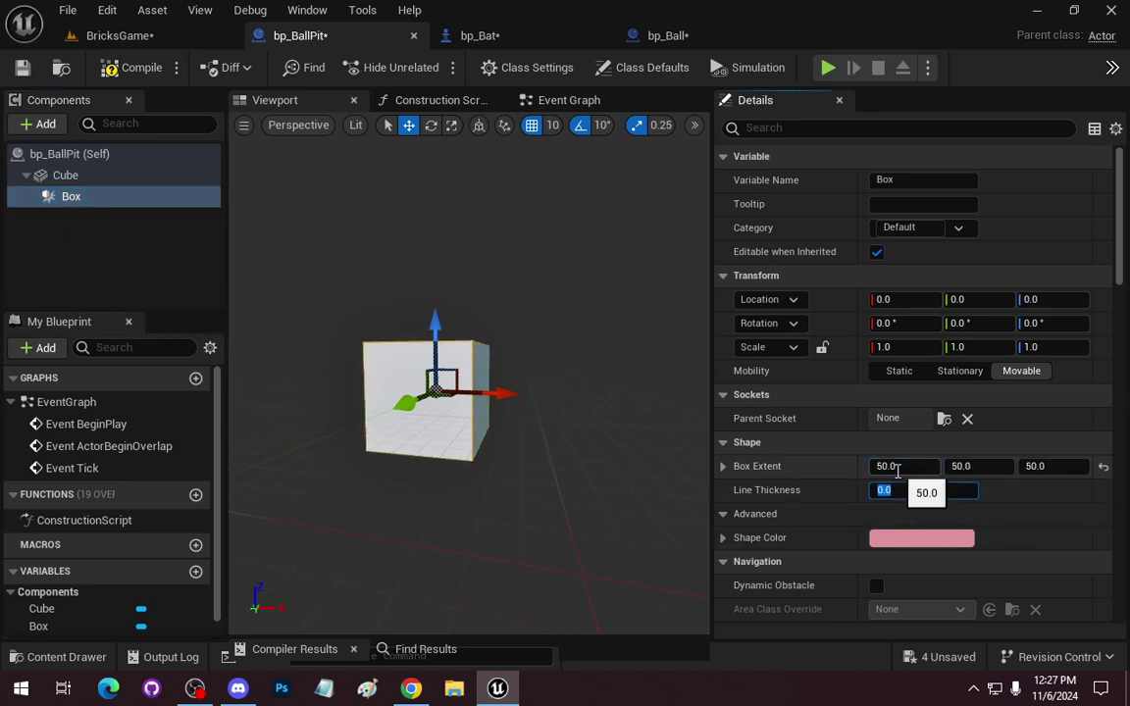
pyautogui.click(64, 176)
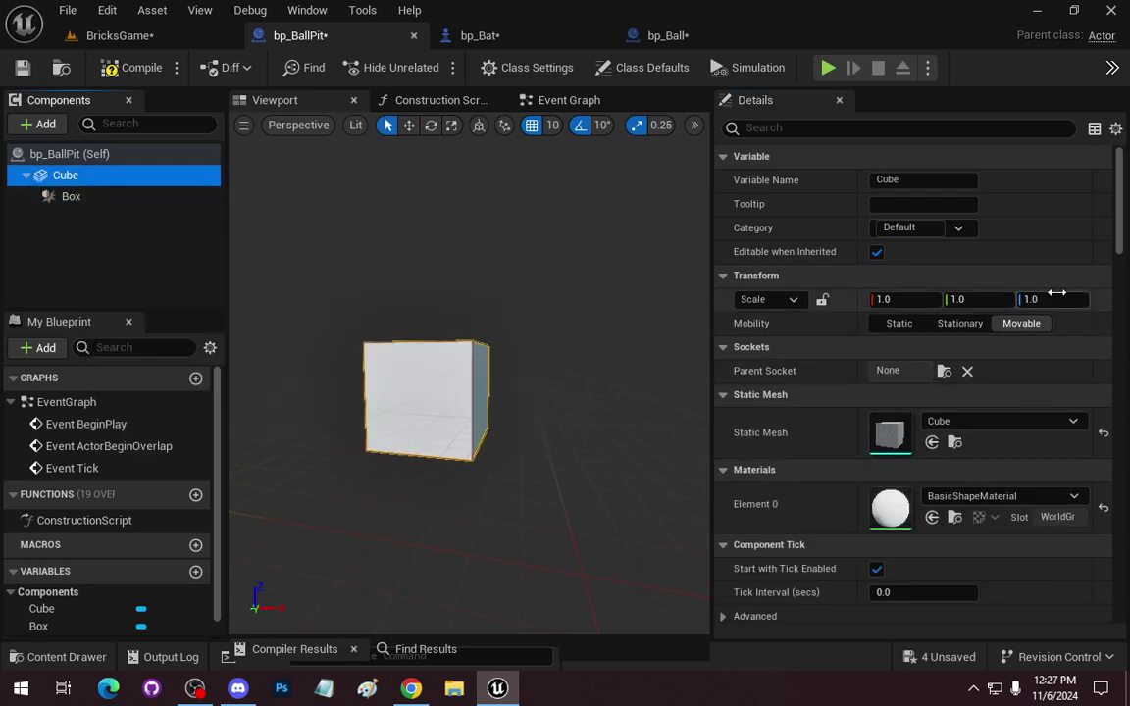
pyautogui.click(1056, 299)
pyautogui.write('2')
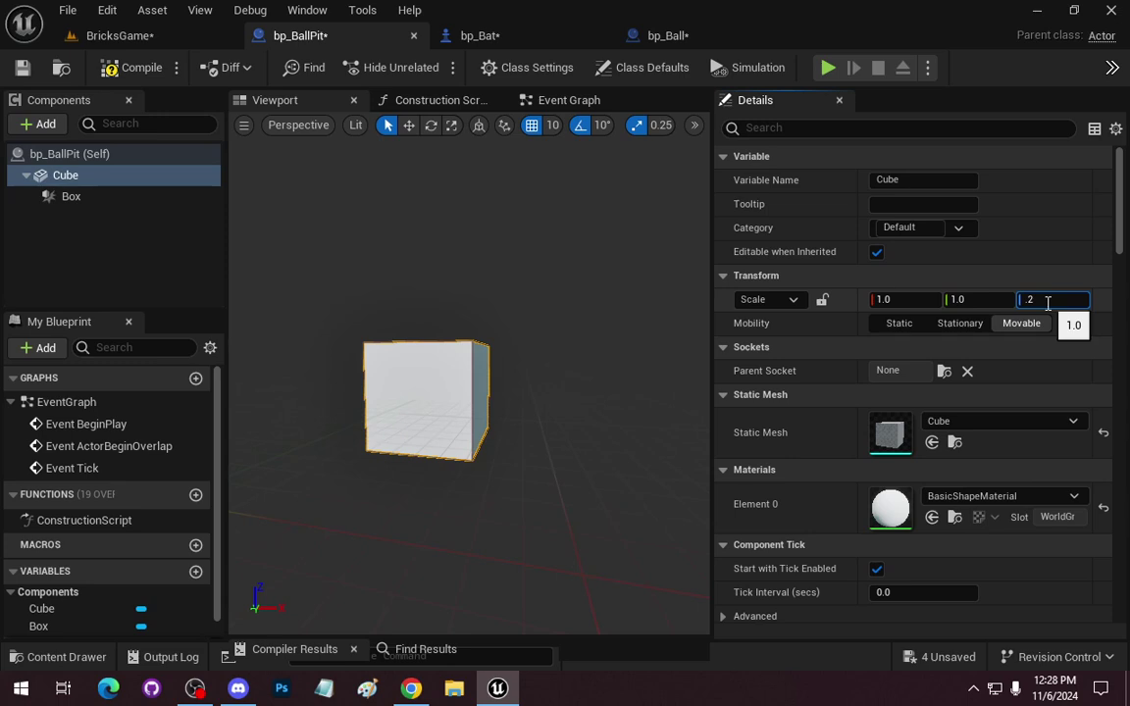
pyautogui.press('Return')
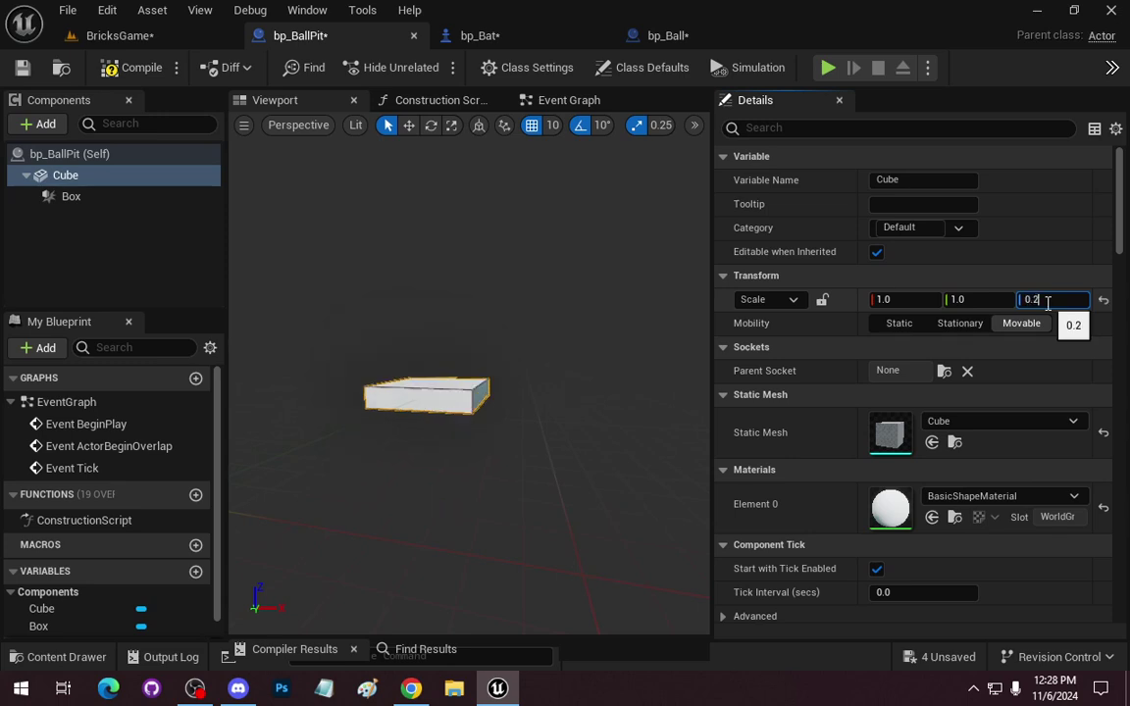
pyautogui.press('Return')
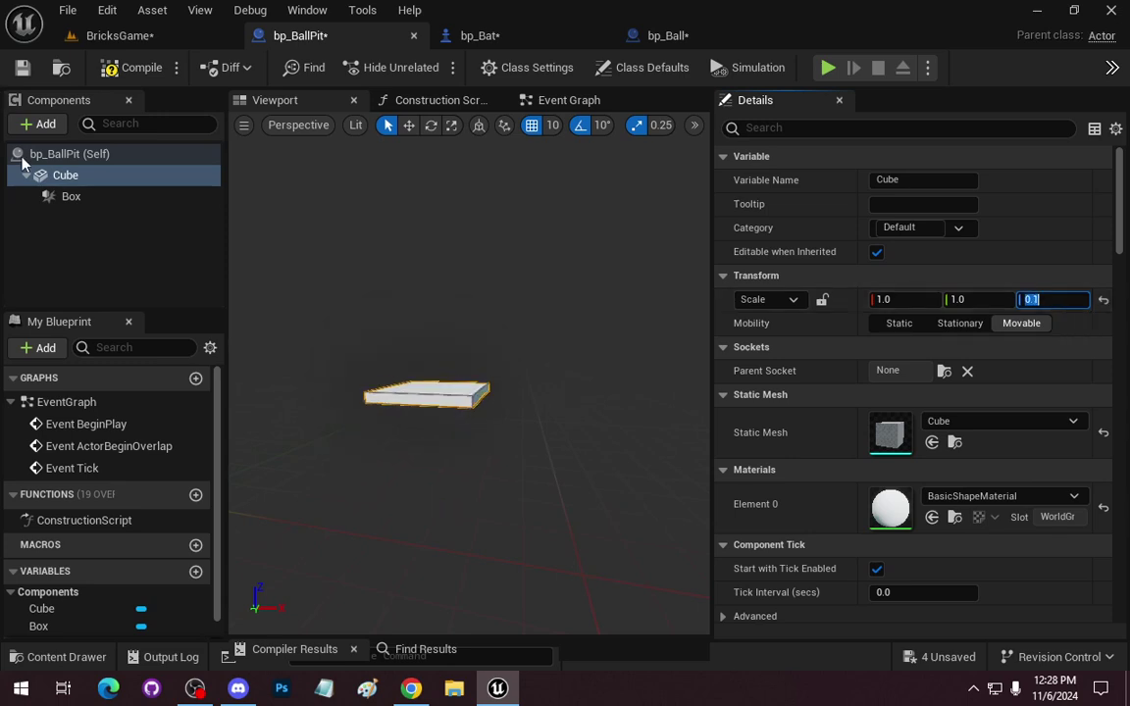
pyautogui.click(47, 196)
pyautogui.moveTo(471, 392)
pyautogui.mouseDown(button='right')
pyautogui.moveTo(294, 432)
pyautogui.moveTo(441, 432)
pyautogui.mouseUp(button='right')
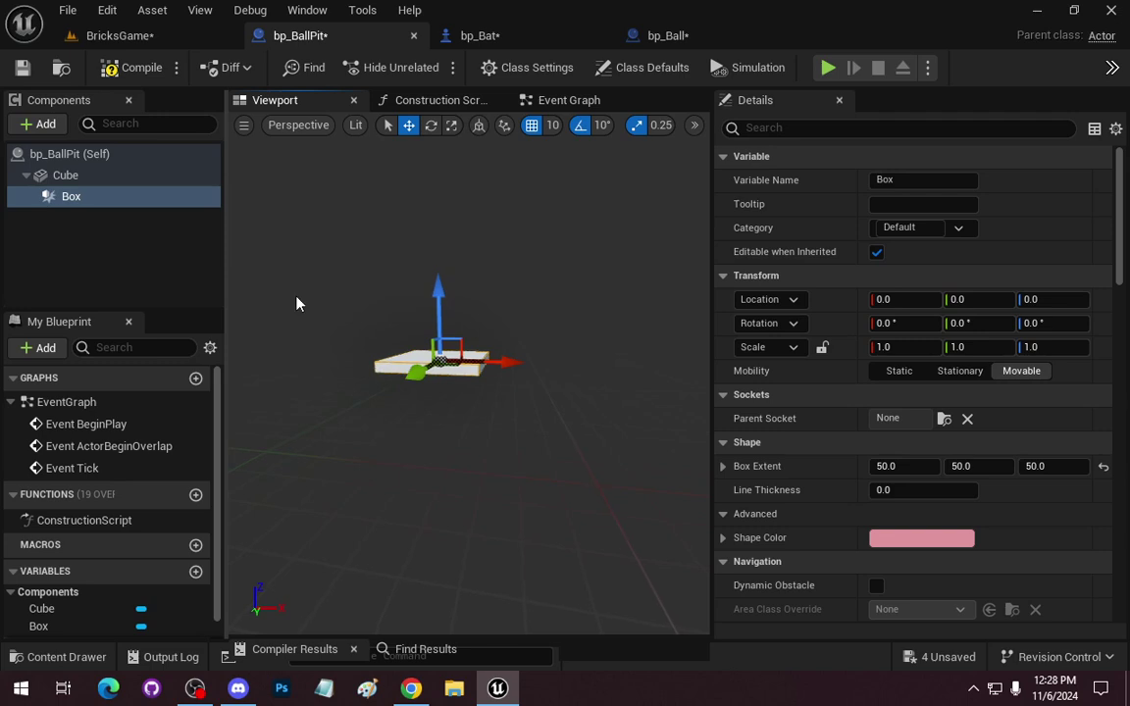
# Undo back to DefaultSceneRoot and attach Box beneath it as a sibling of Cube.
pyautogui.hotkey('ctrl', 'z')
pyautogui.hotkey('ctrl', 'z')
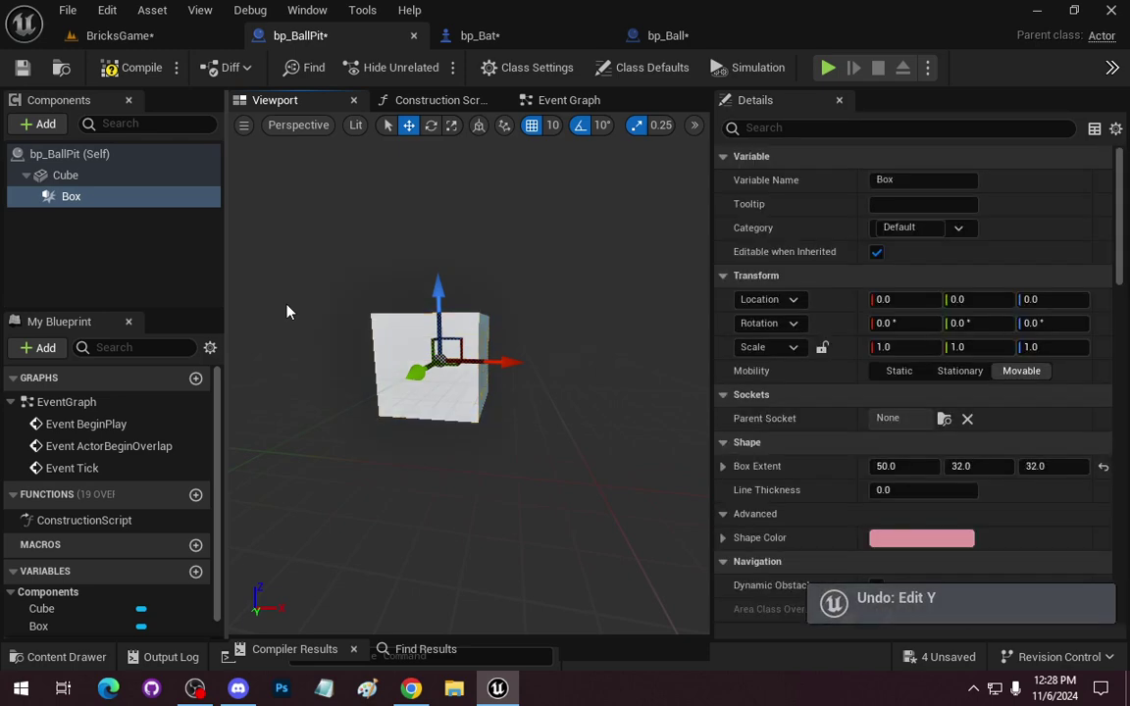
pyautogui.hotkey('ctrl', 'z')
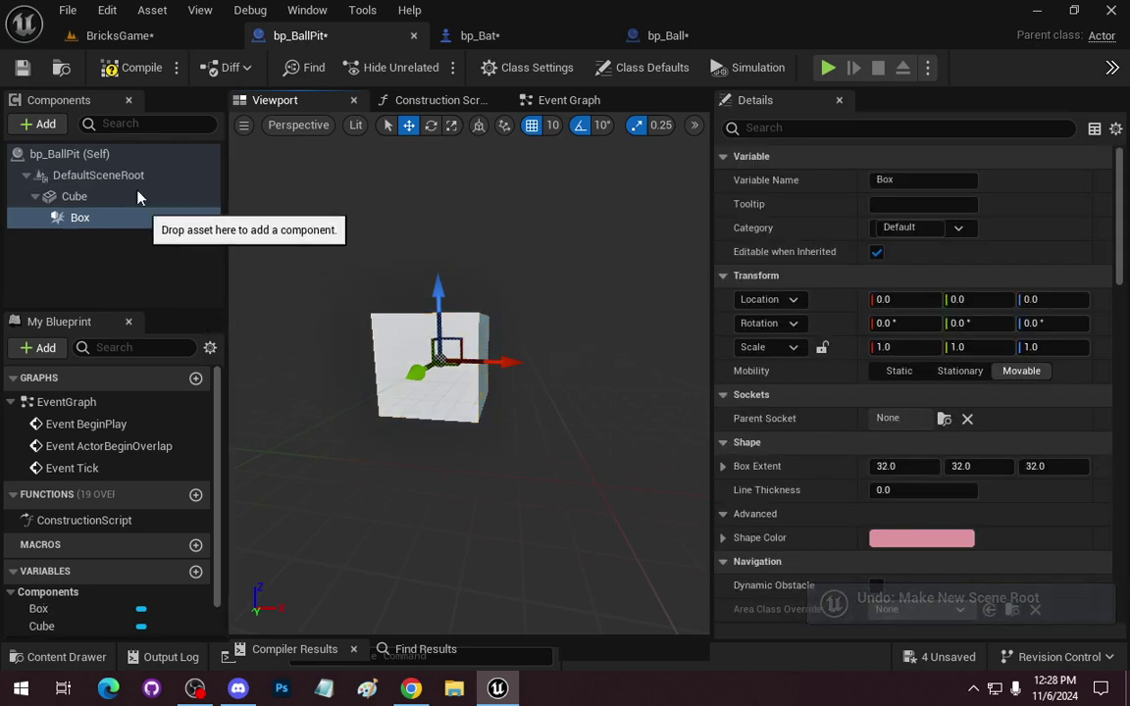
pyautogui.moveTo(96, 180)
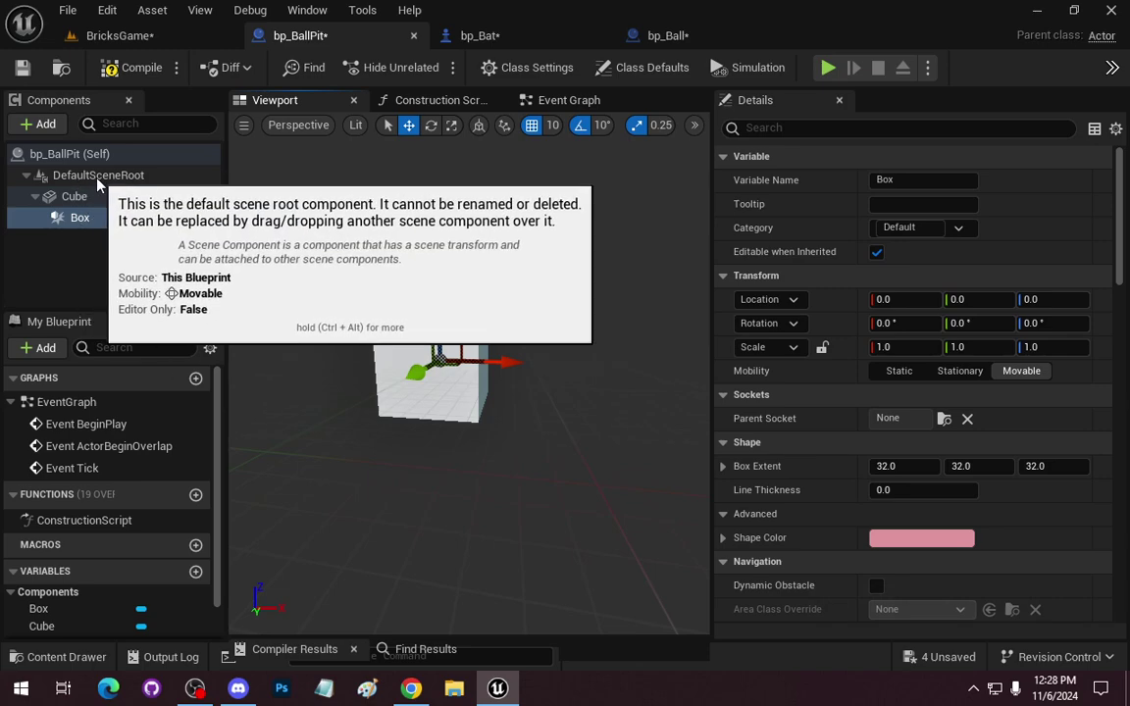
pyautogui.moveTo(79, 218); pyautogui.dragTo(86, 177)
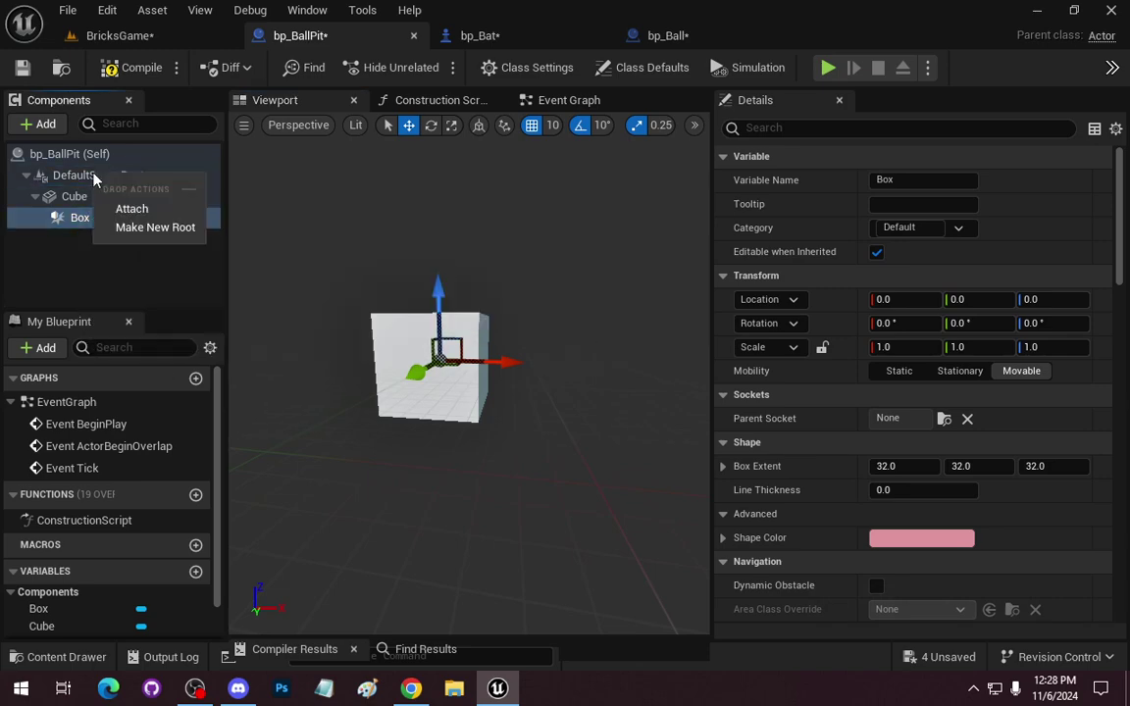
pyautogui.click(132, 208)
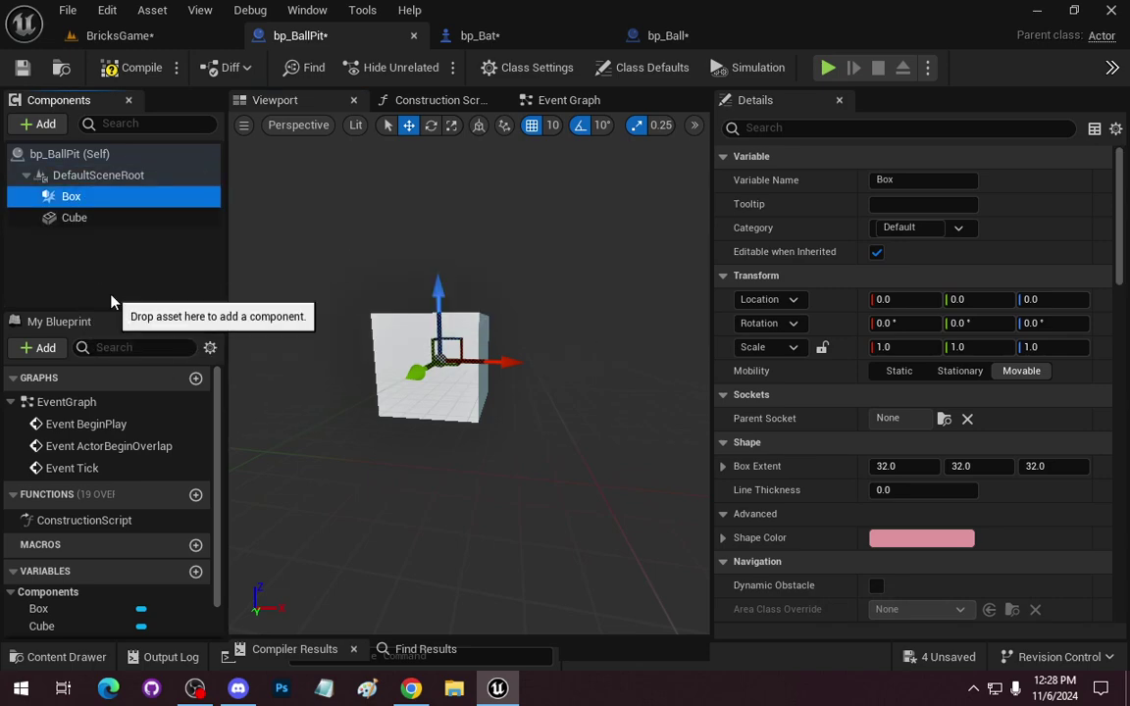
pyautogui.click(71, 216)
# Set the Cube's Element 0 material to m_Wall.
pyautogui.click(999, 543)
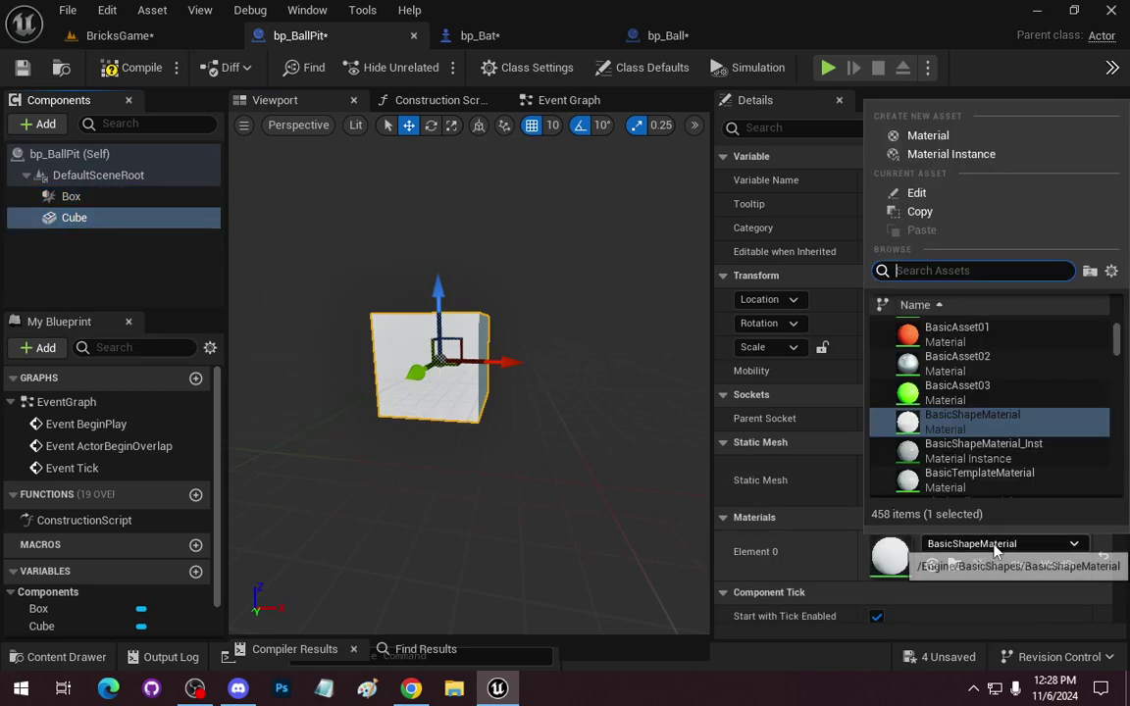
pyautogui.write('m_b')
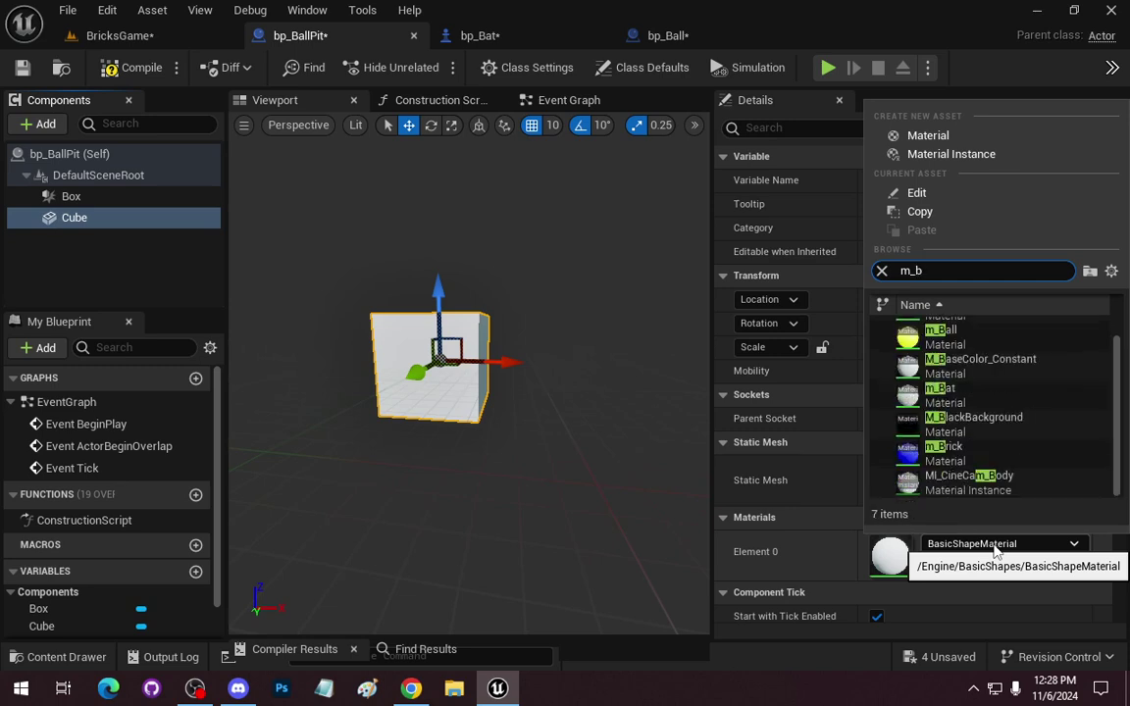
pyautogui.press('Return')
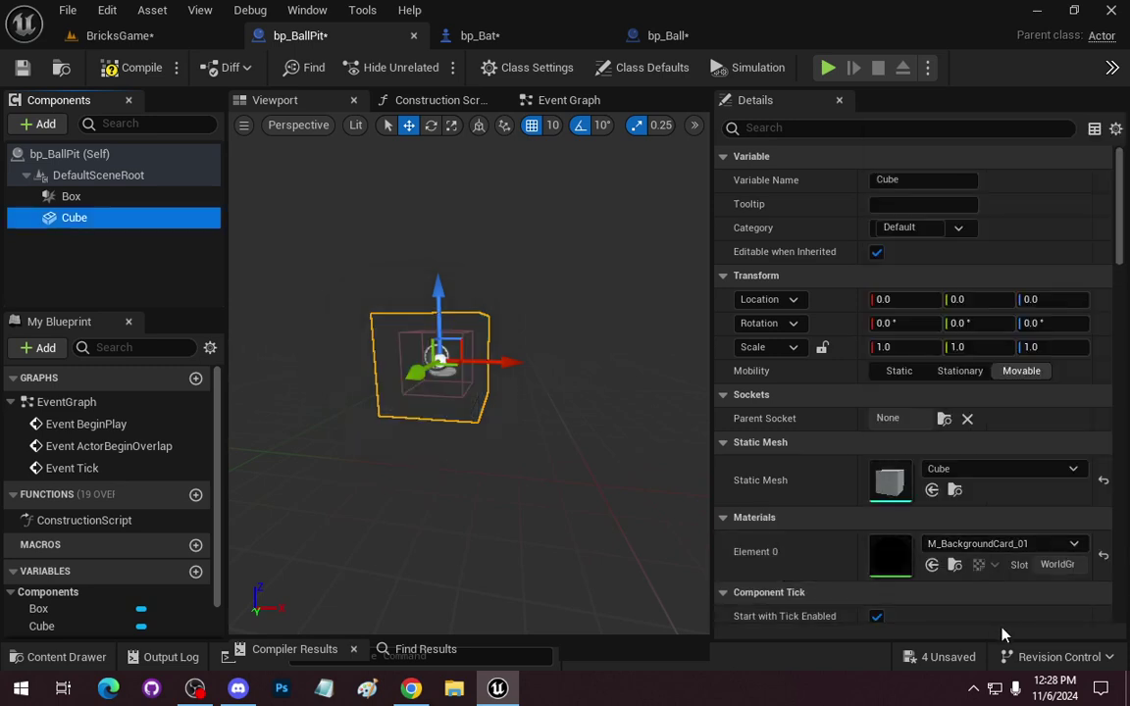
pyautogui.click(999, 543)
pyautogui.write('m')
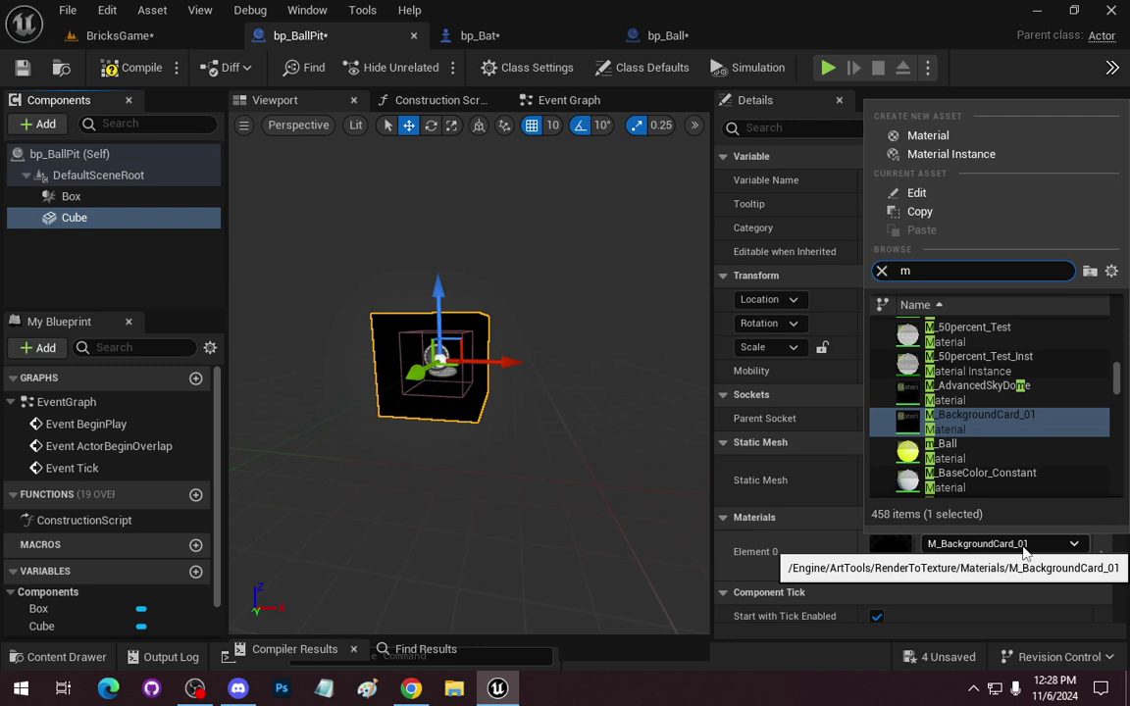
pyautogui.write('_wa')
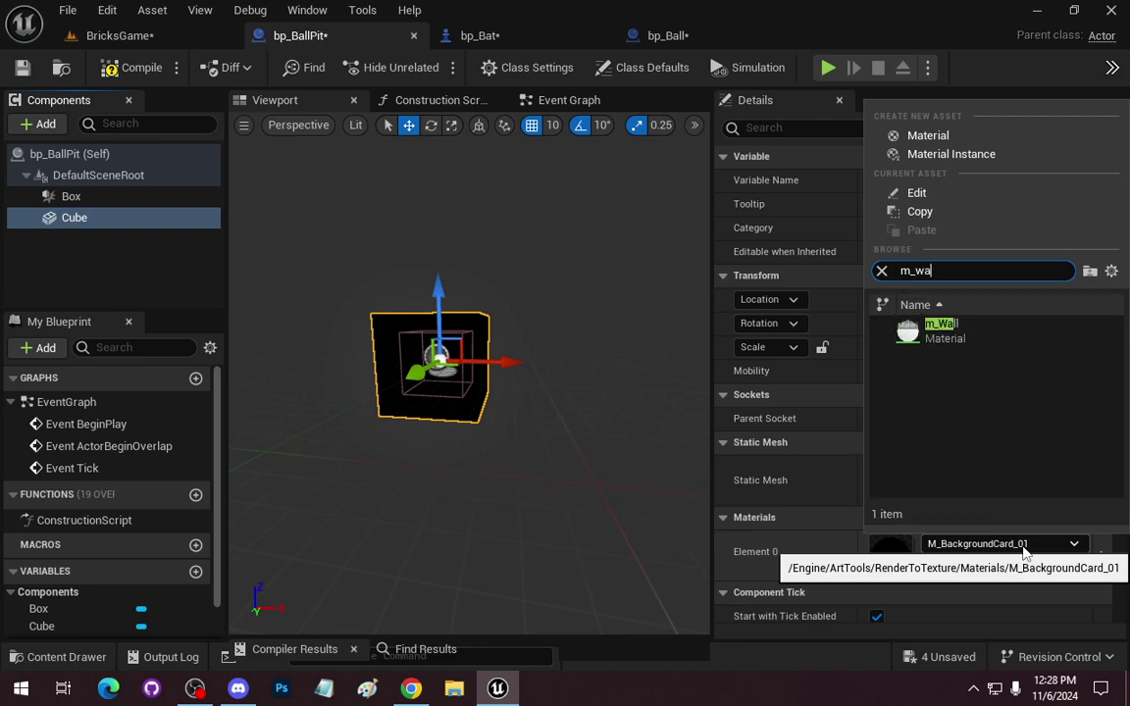
pyautogui.click(937, 331)
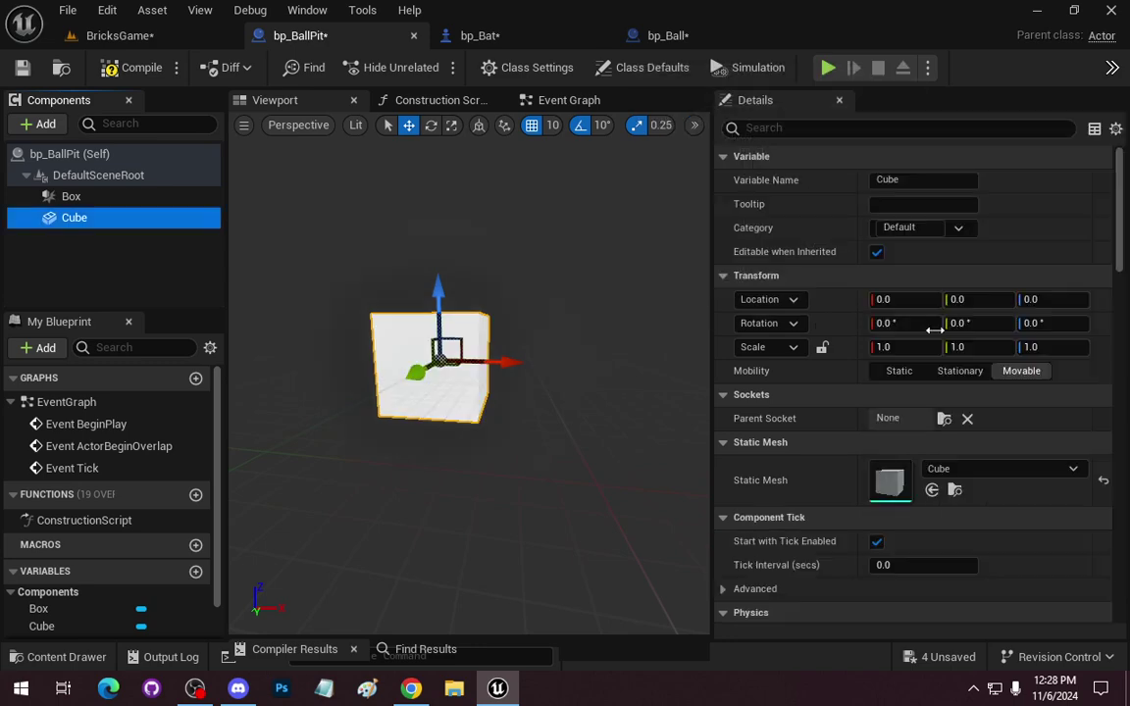
pyautogui.click(1030, 349)
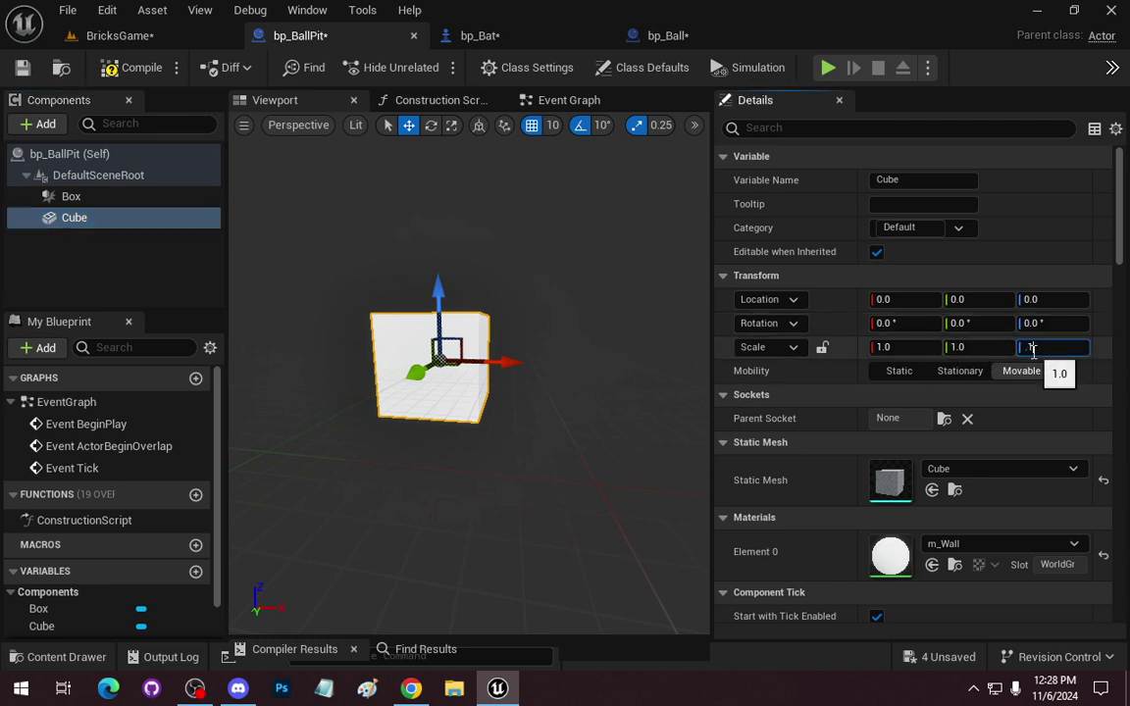
# Flatten the Cube to a Z scale of 0.1.
pyautogui.write('0.1')
pyautogui.press('Return')
pyautogui.moveTo(471, 393); pyautogui.dragTo(452, 422, button='right')
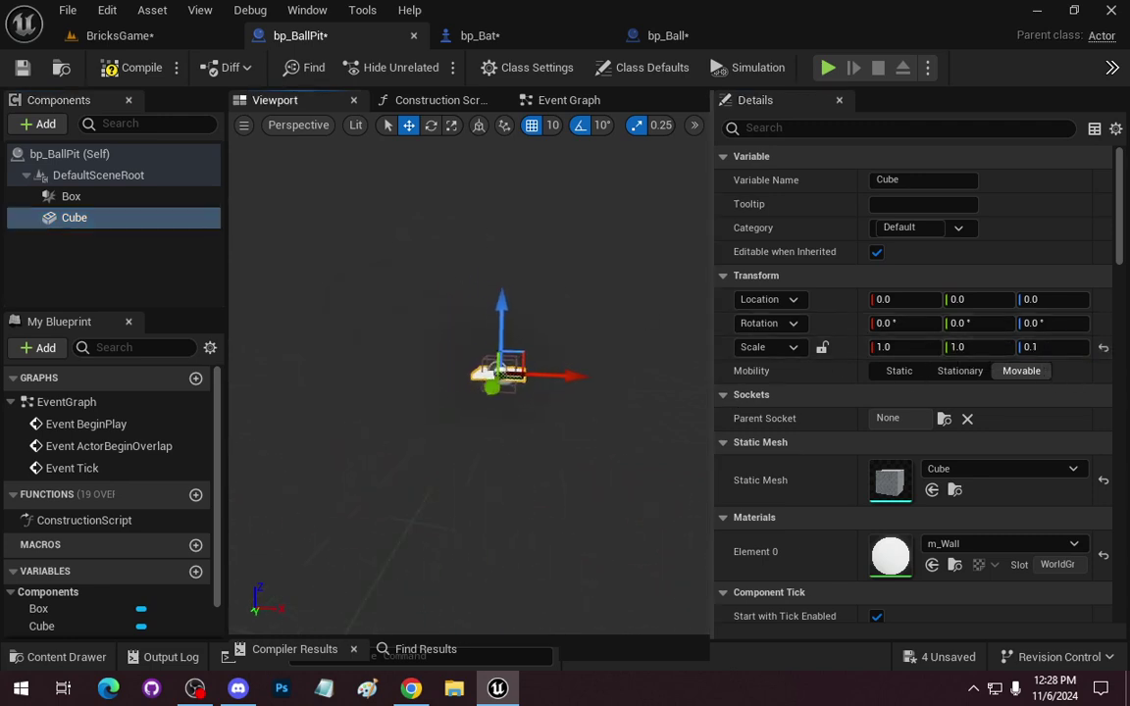
pyautogui.press('f')
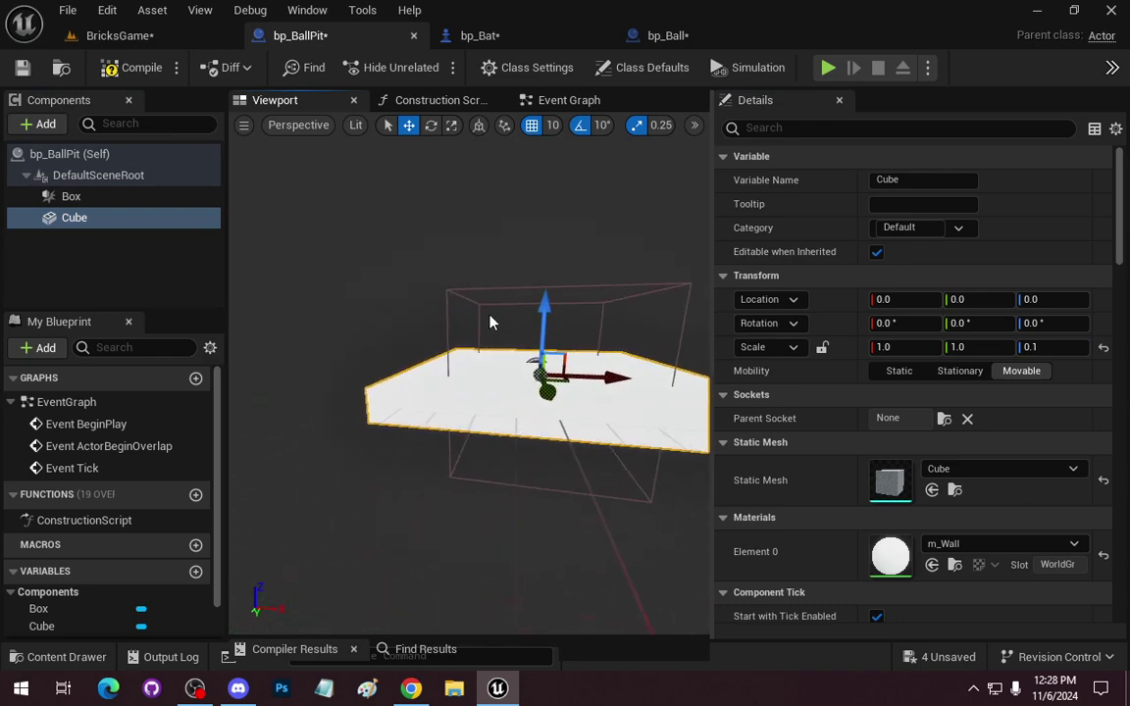
# Set the Box collision's extent to 50 on the X and Y axes.
pyautogui.click(577, 340)
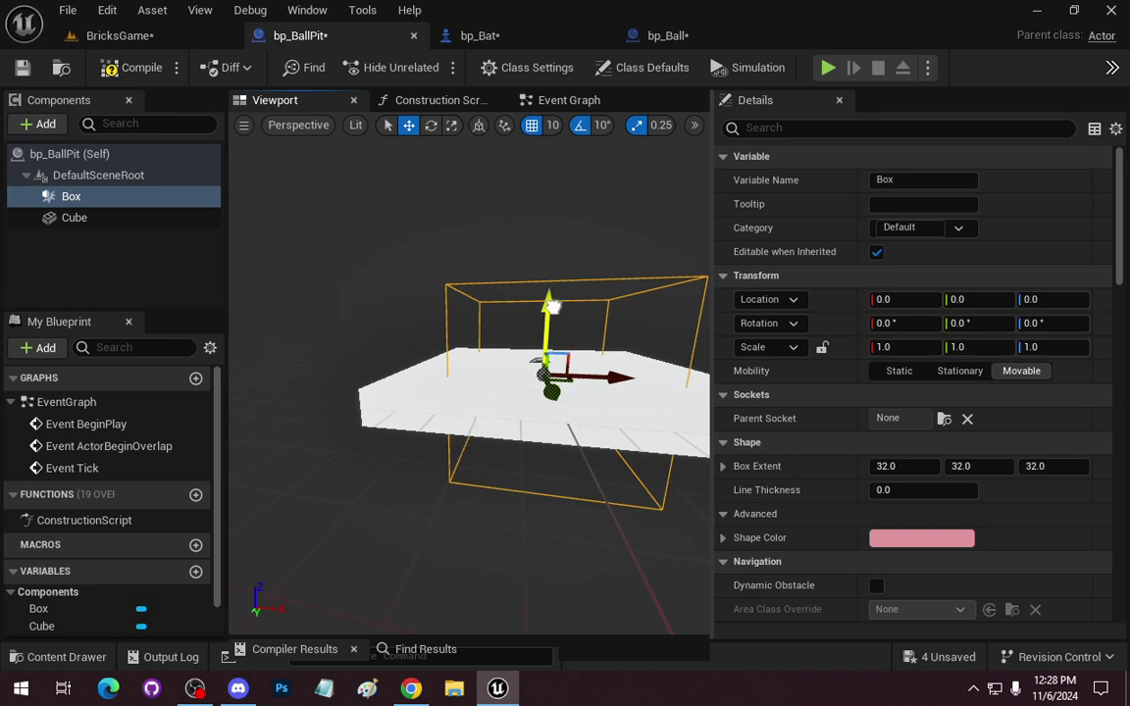
pyautogui.moveTo(551, 307); pyautogui.dragTo(553, 212)
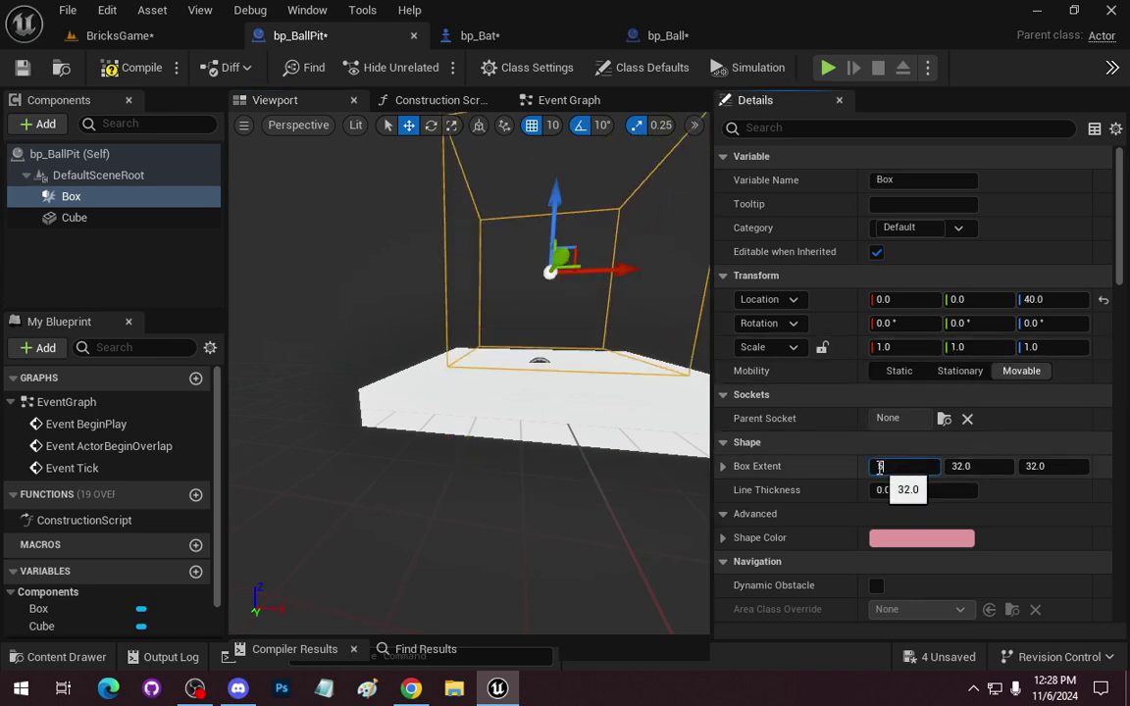
pyautogui.write('50')
pyautogui.press('Tab')
pyautogui.write('50')
pyautogui.press('Tab')
pyautogui.press('Tab')
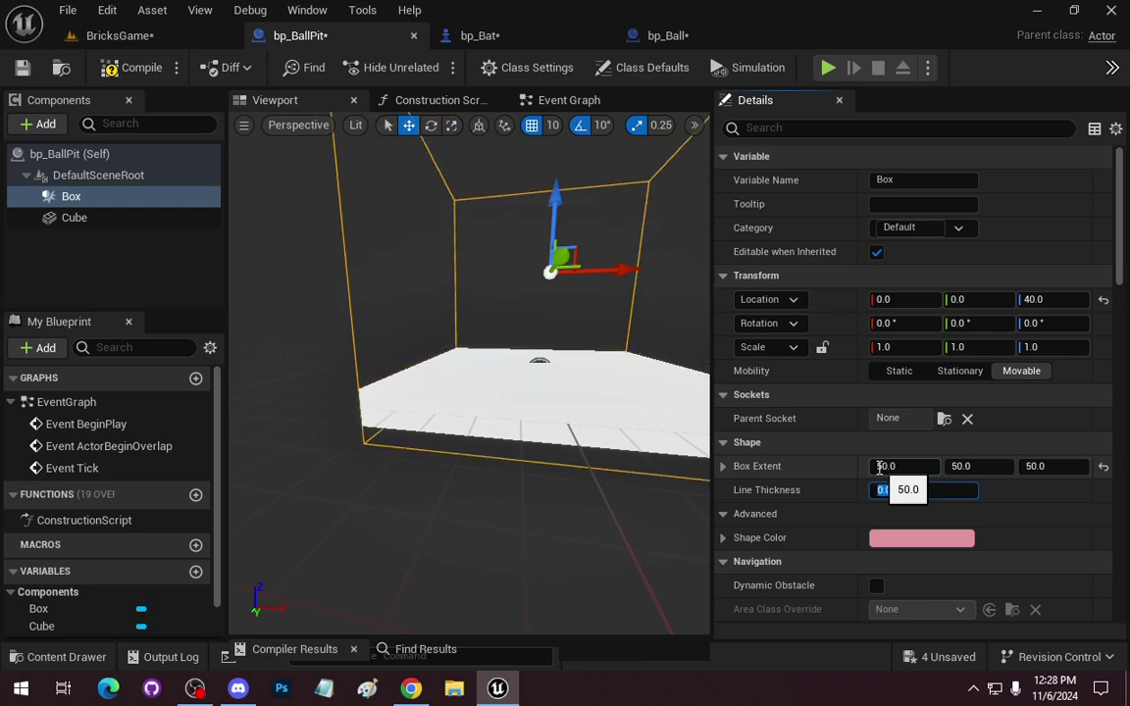
# Raise the Box collision to a Z location of 55.
pyautogui.scroll(-5, 471, 324)
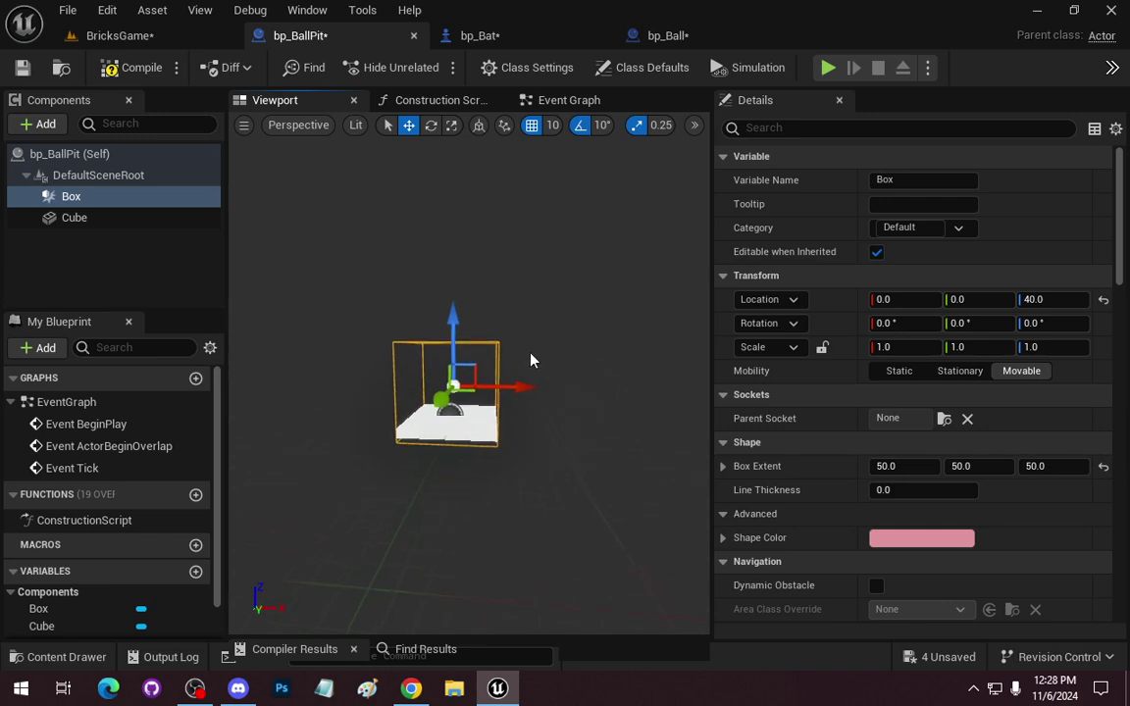
pyautogui.moveTo(460, 314); pyautogui.dragTo(460, 285)
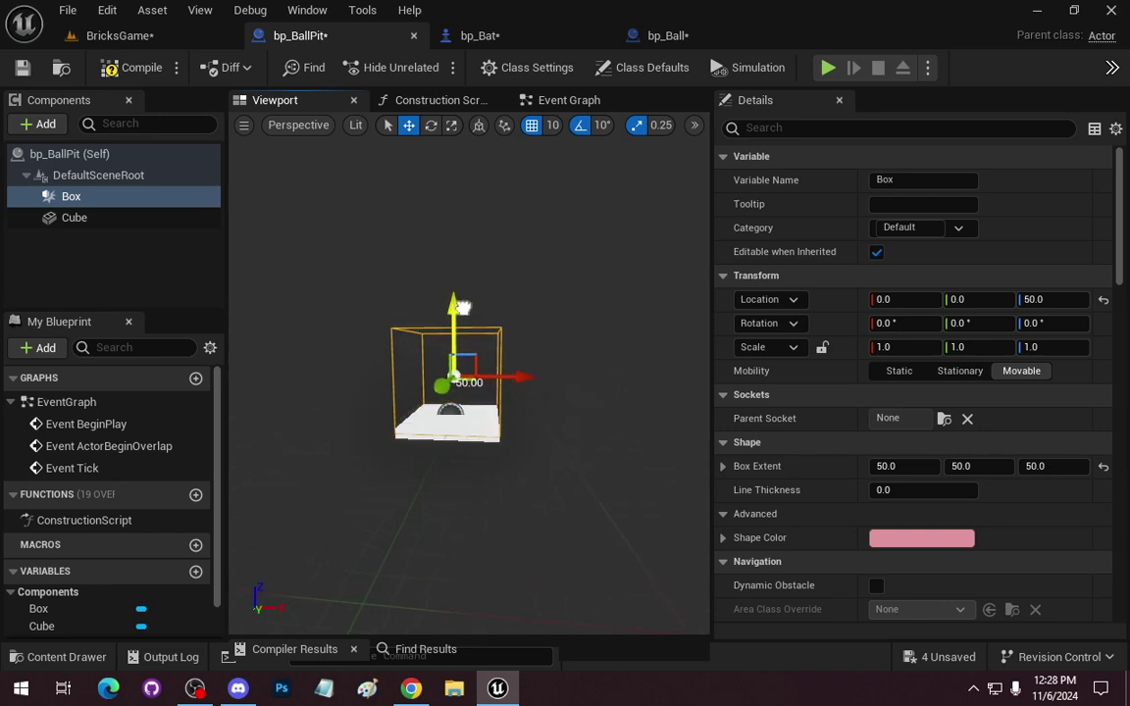
pyautogui.keyDown('alt'); pyautogui.moveTo(471, 373); pyautogui.dragTo(471, 323); pyautogui.keyUp('alt')
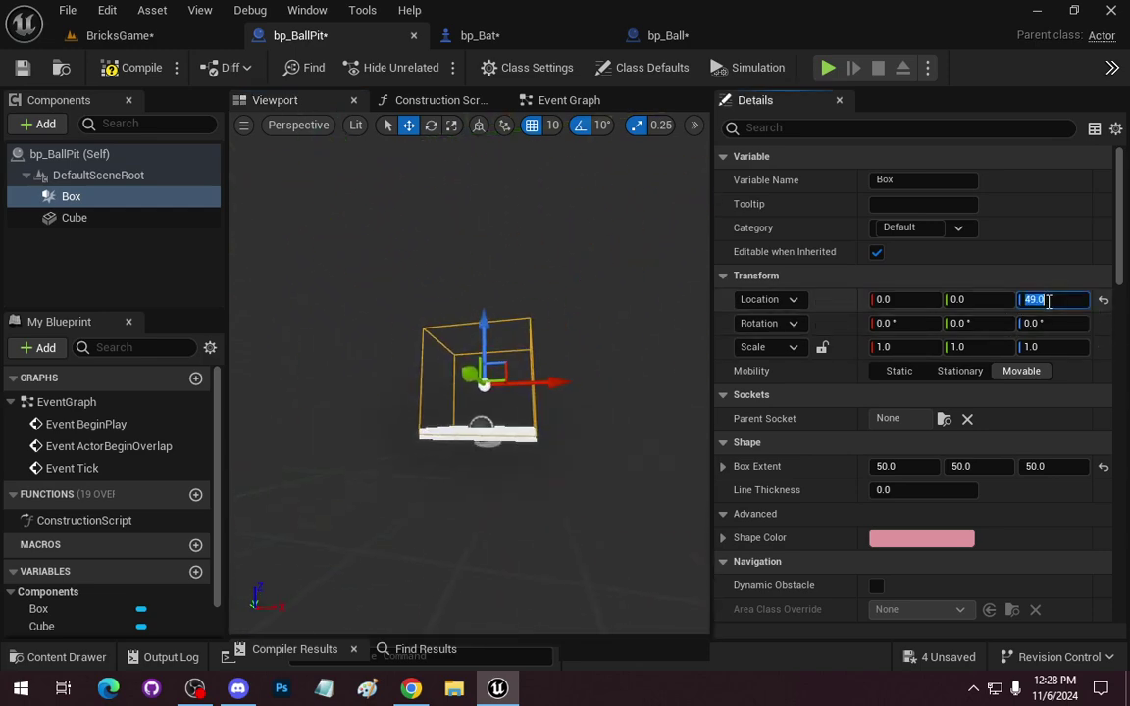
pyautogui.write('55')
pyautogui.press('Return')
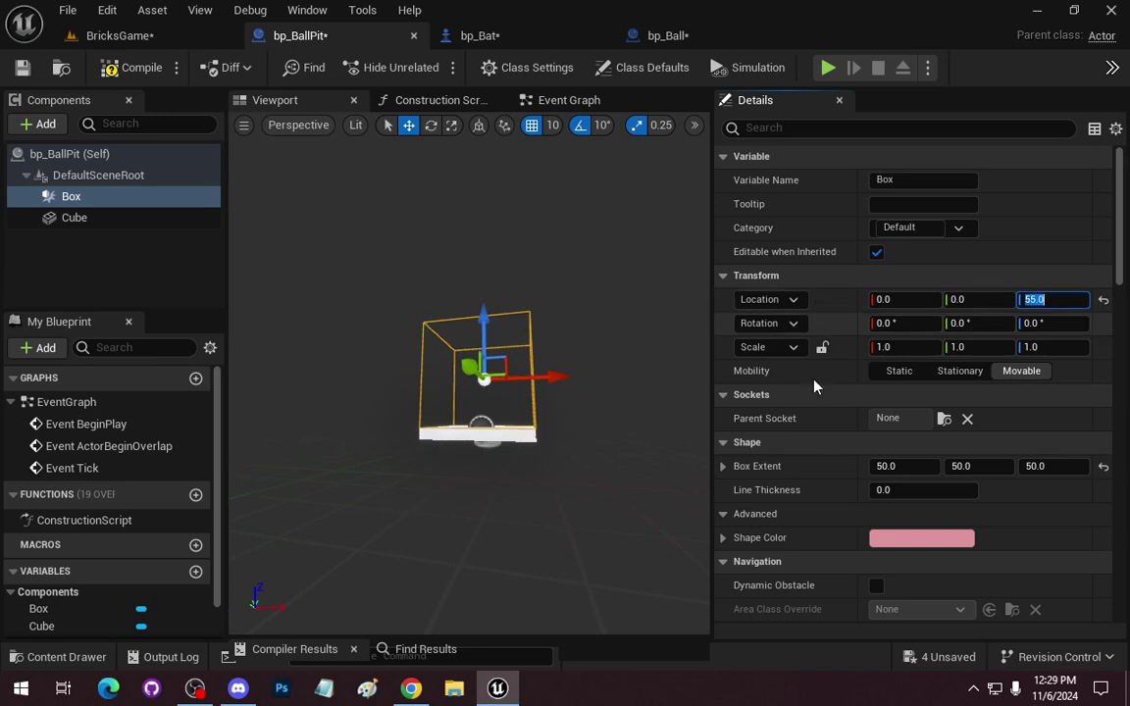
pyautogui.moveTo(491, 471)
pyautogui.mouseDown(button='right')
pyautogui.moveTo(510, 412)
pyautogui.moveTo(465, 415)
pyautogui.mouseUp(button='right')
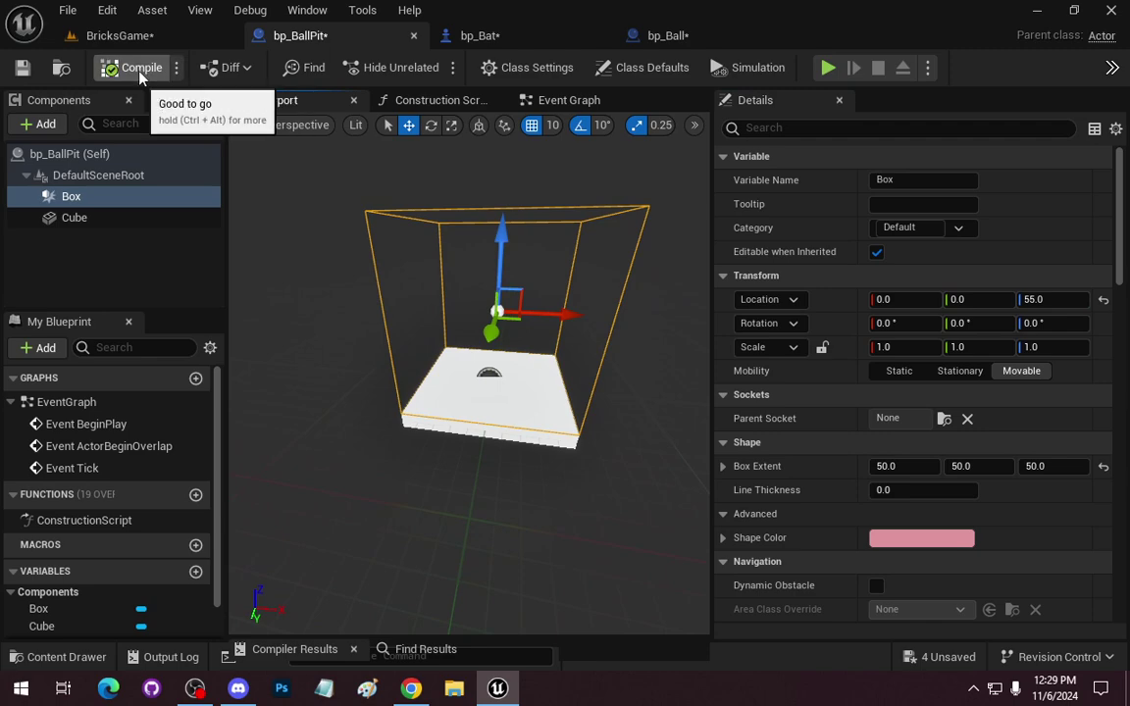
# Delete the three disabled default event nodes from the Event Graph.
pyautogui.click(569, 100)
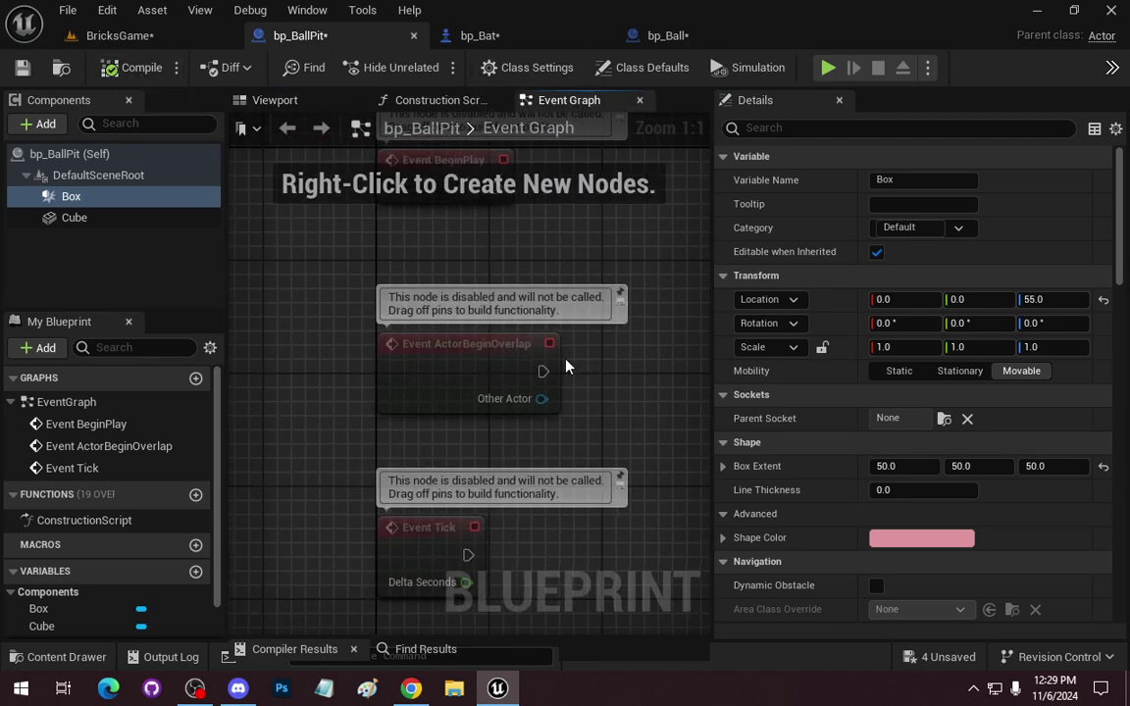
pyautogui.moveTo(372, 245); pyautogui.dragTo(608, 618)
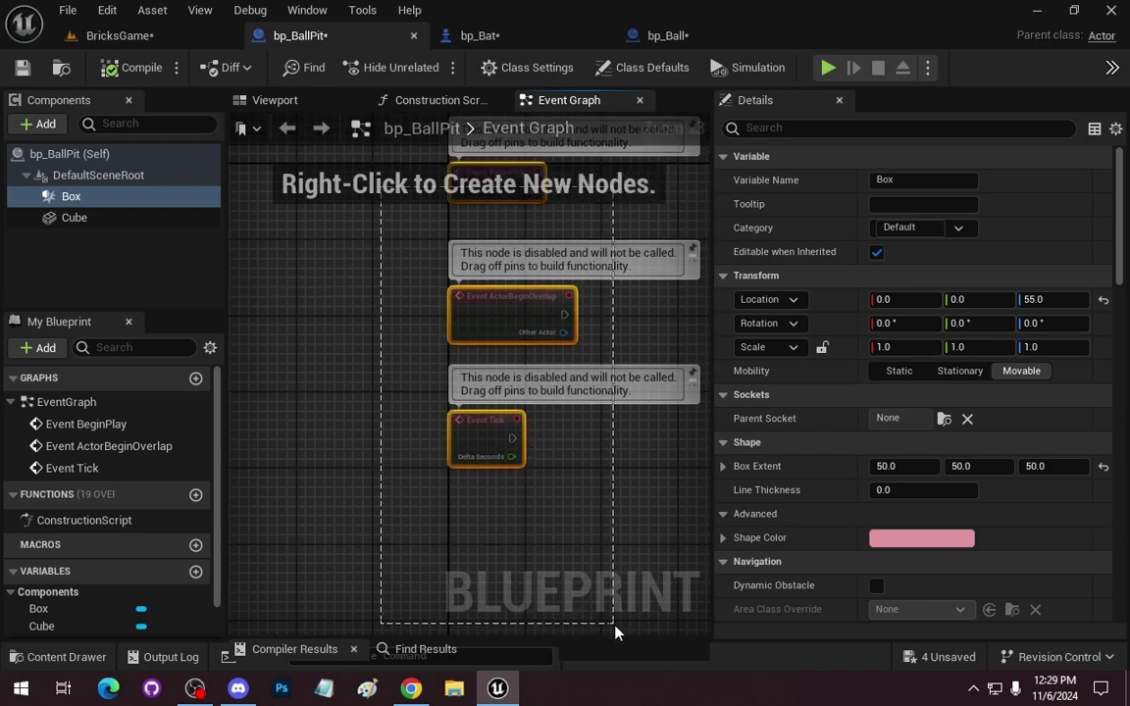
pyautogui.press('Delete')
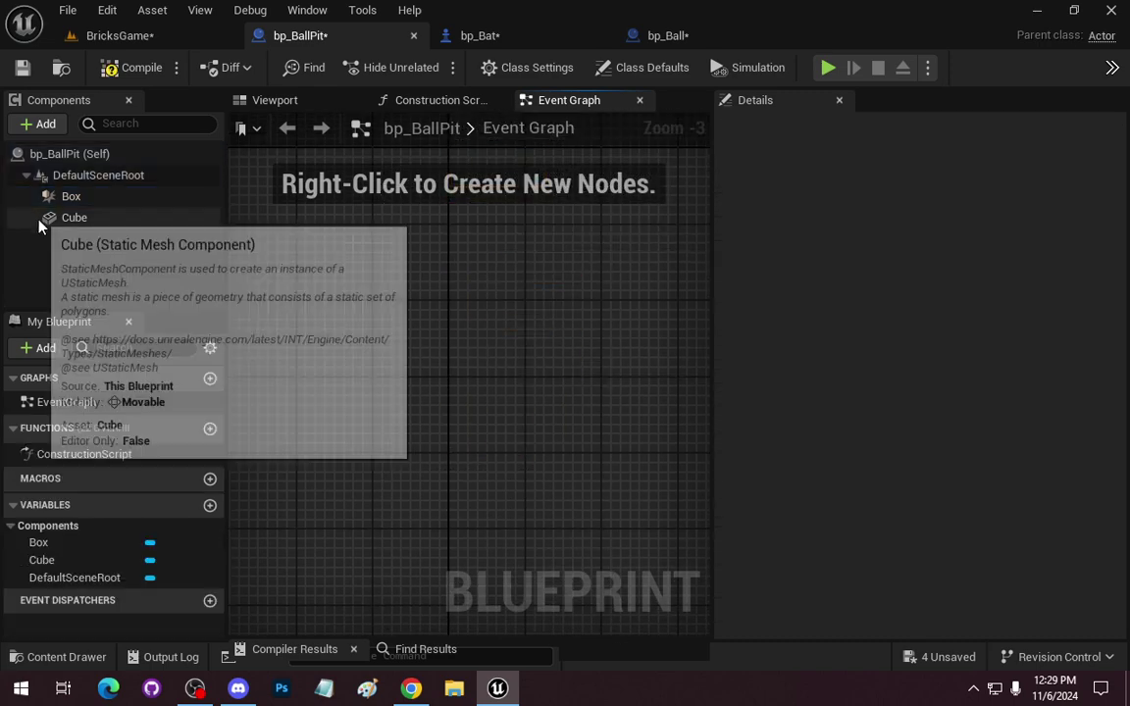
# Add an On Component Begin Overlap (Box) event and search 'cast to ba' from Other Actor.
pyautogui.click(70, 196)
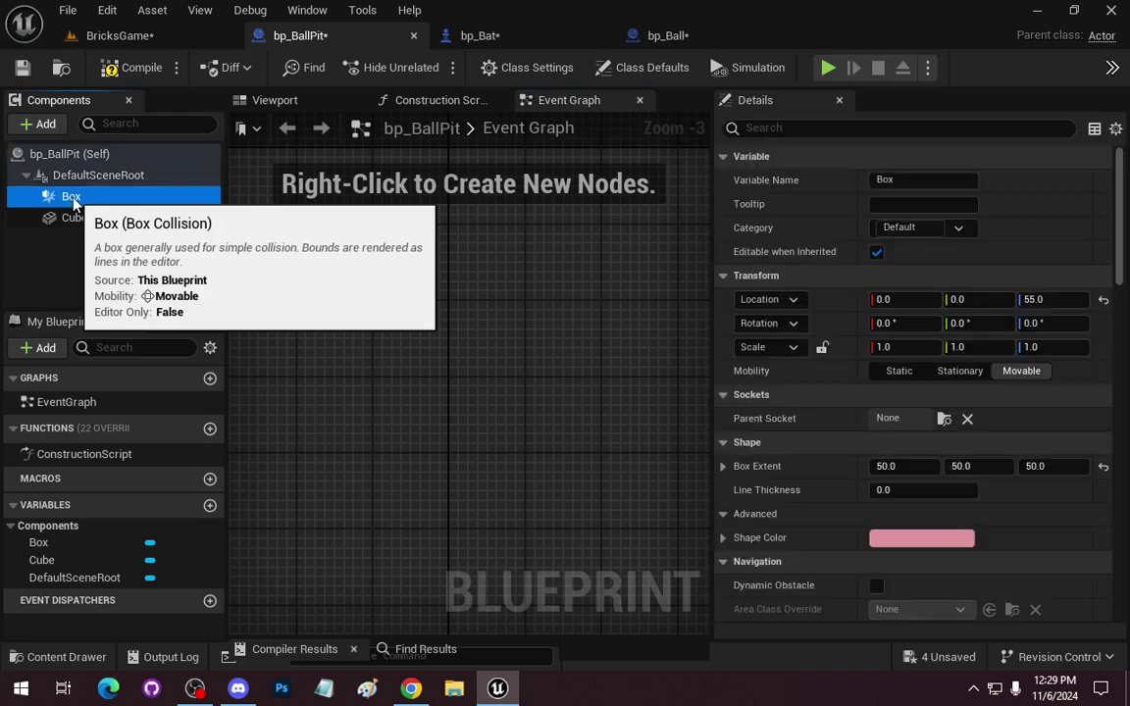
pyautogui.rightClick(428, 283)
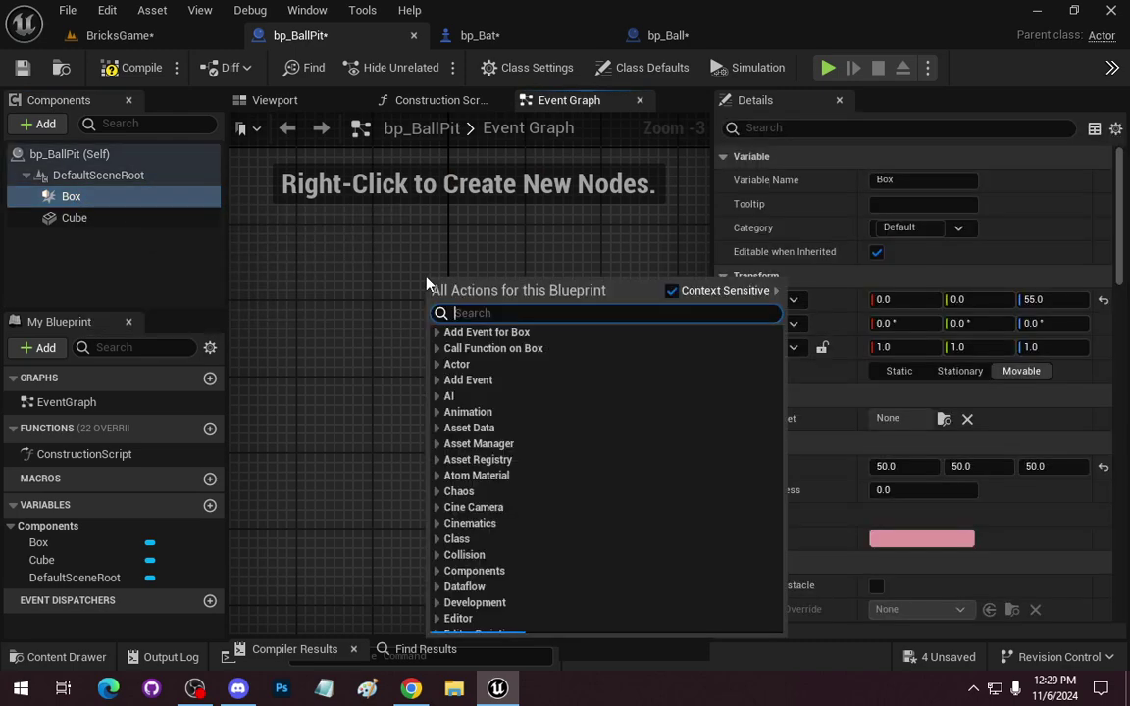
pyautogui.click(437, 333)
pyautogui.click(445, 348)
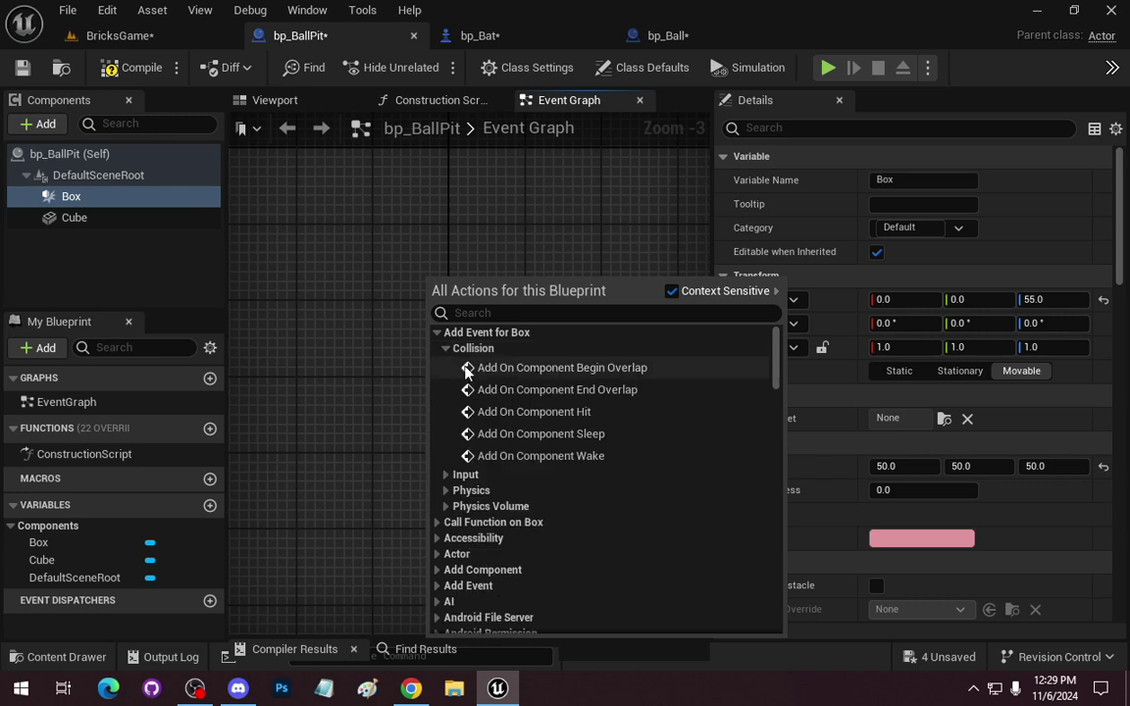
pyautogui.click(623, 368)
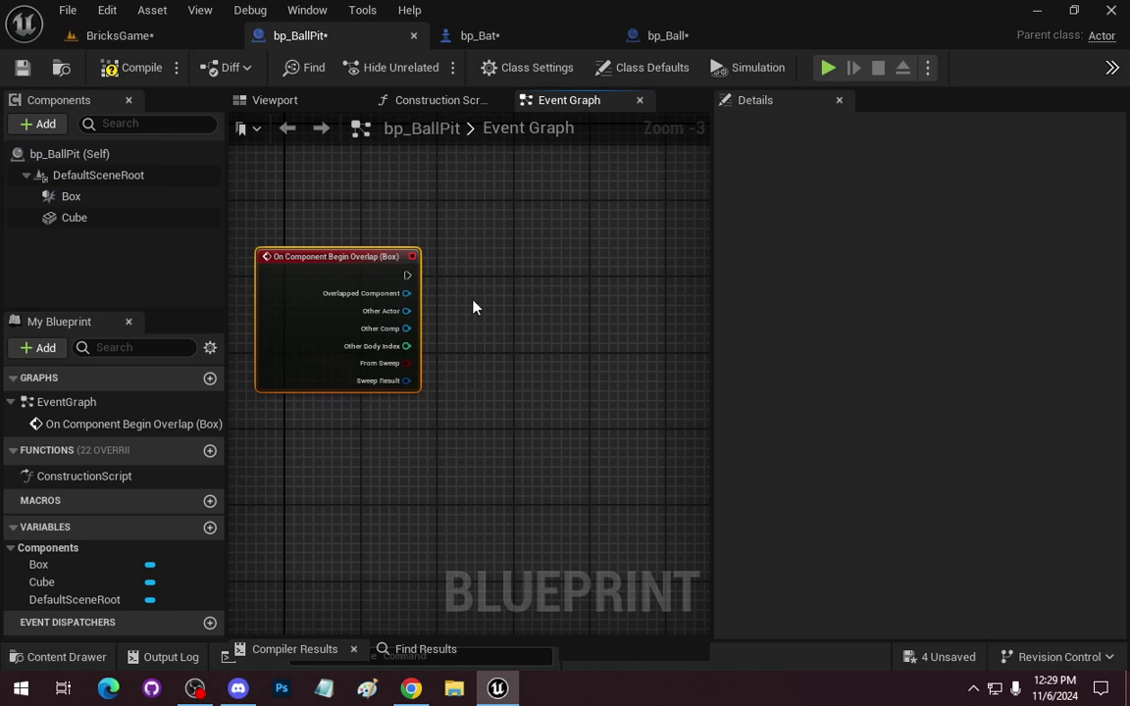
pyautogui.scroll(2, 473, 308)
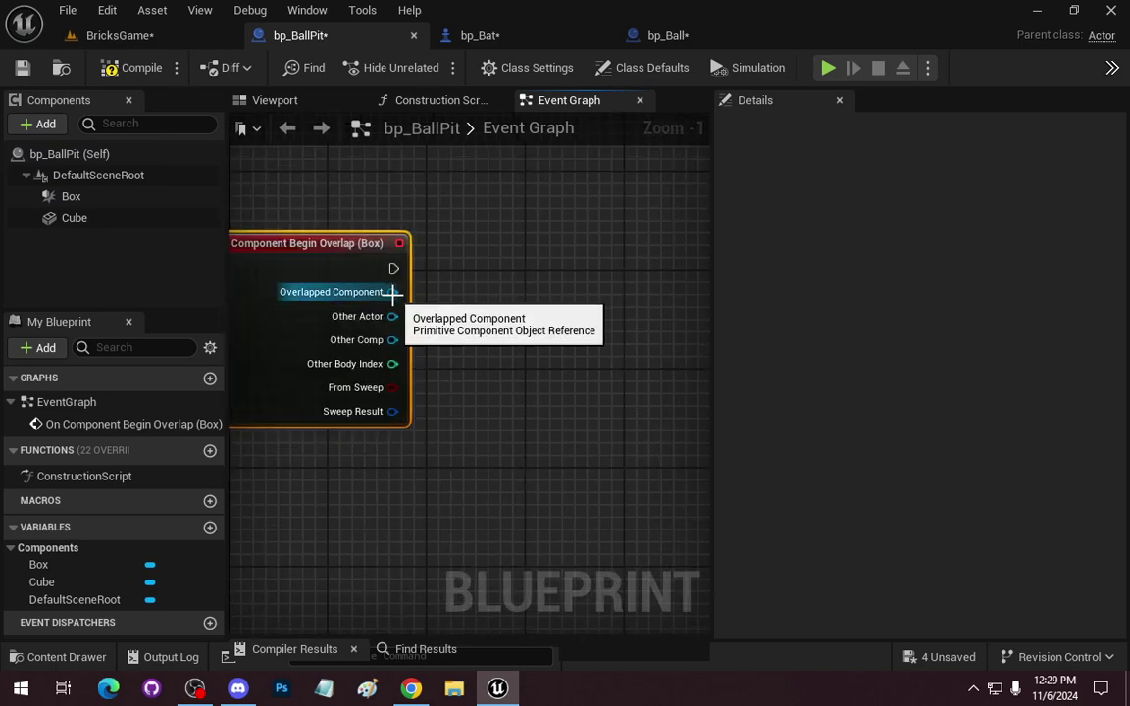
pyautogui.moveTo(393, 316); pyautogui.dragTo(537, 293)
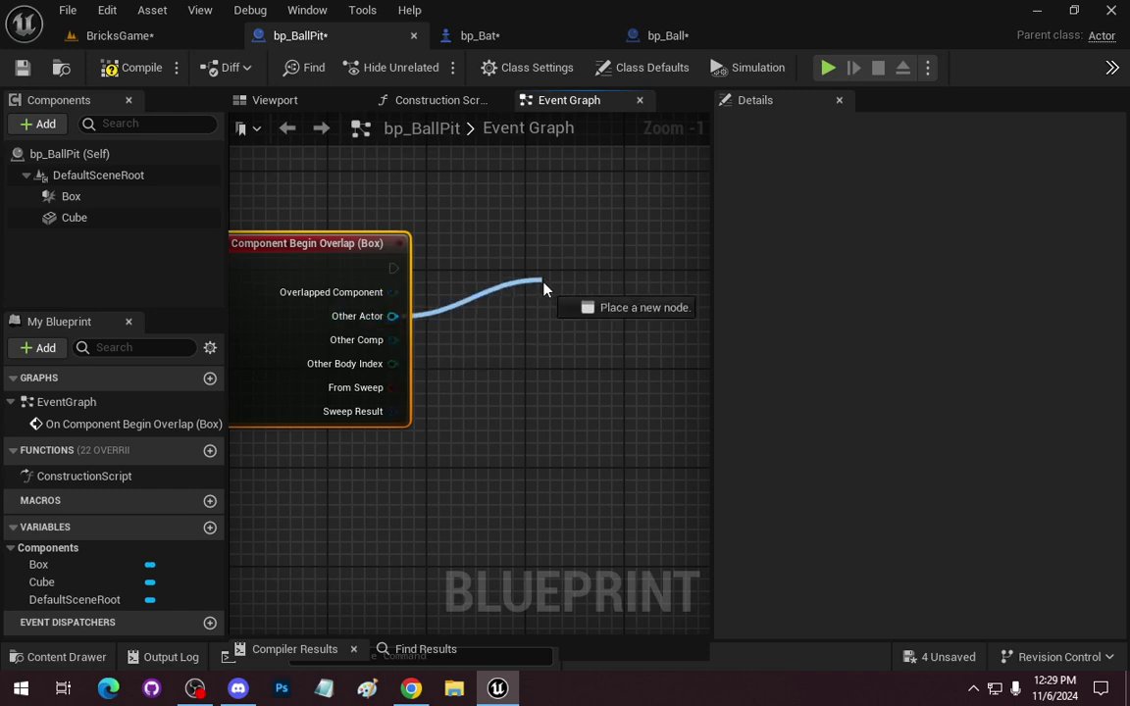
pyautogui.write('cast to b')
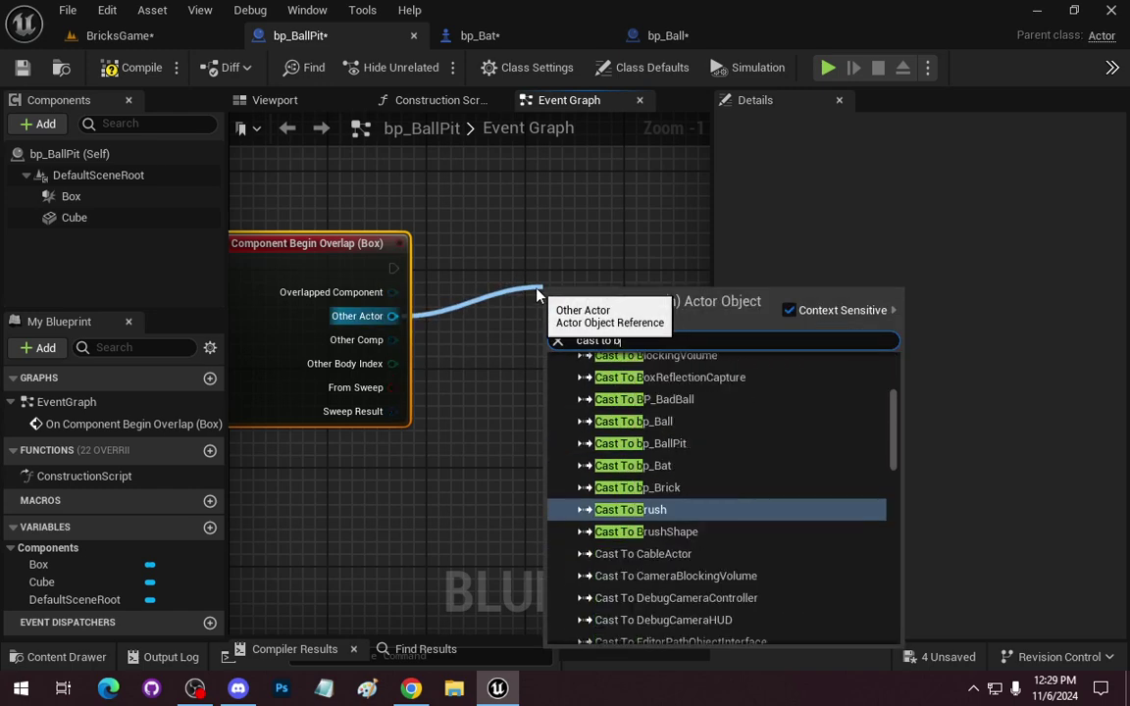
pyautogui.write('a')
# Create a Cast To bp_Ball node wired from Other Actor.
pyautogui.press('Down')
pyautogui.press('Down')
pyautogui.press('Down')
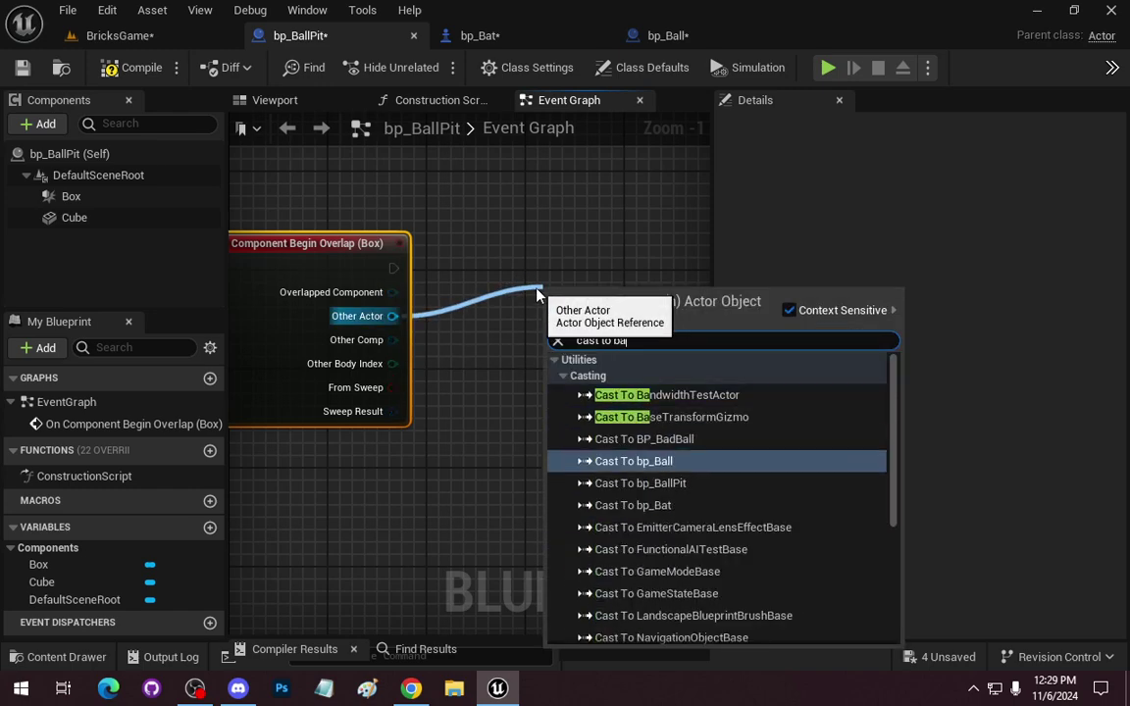
pyautogui.press('Return')
pyautogui.moveTo(541, 289); pyautogui.dragTo(454, 266)
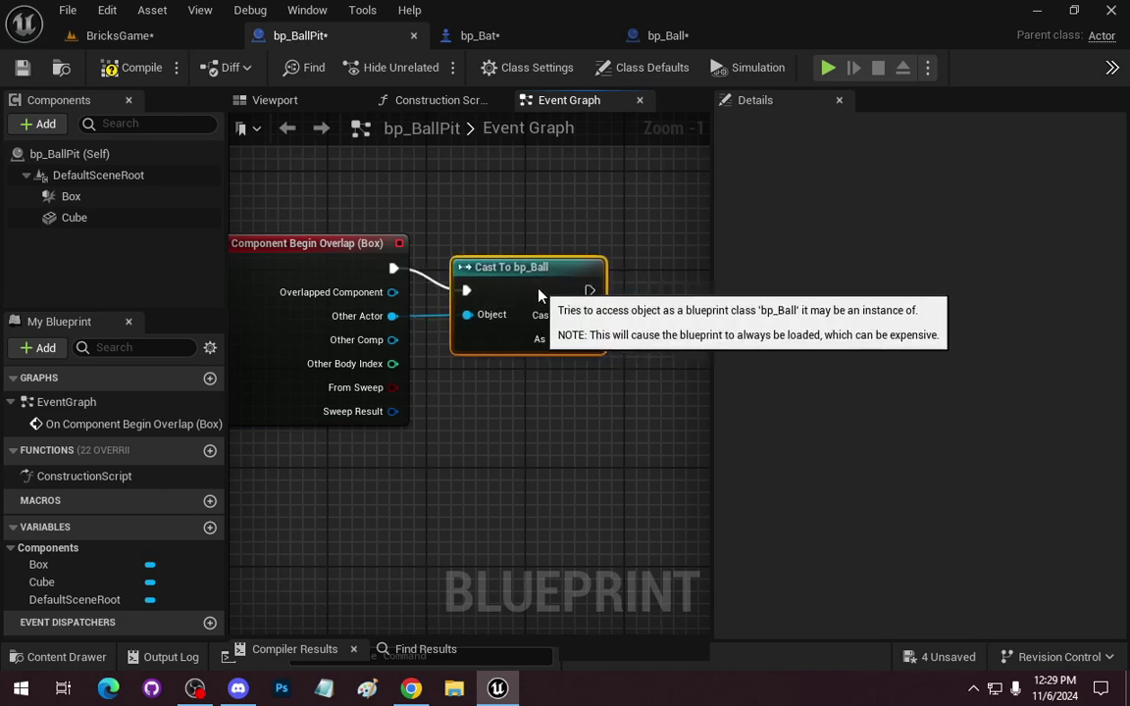
pyautogui.moveTo(597, 408); pyautogui.dragTo(450, 419, button='right')
# Add a Destroy Actor node targeting the cast ball, then compile bp_BallPit.
pyautogui.moveTo(445, 299)
pyautogui.mouseDown()
pyautogui.moveTo(608, 319)
pyautogui.moveTo(626, 294)
pyautogui.mouseUp()
pyautogui.write('dest')
pyautogui.press('Return')
pyautogui.moveTo(451, 357); pyautogui.dragTo(583, 342)
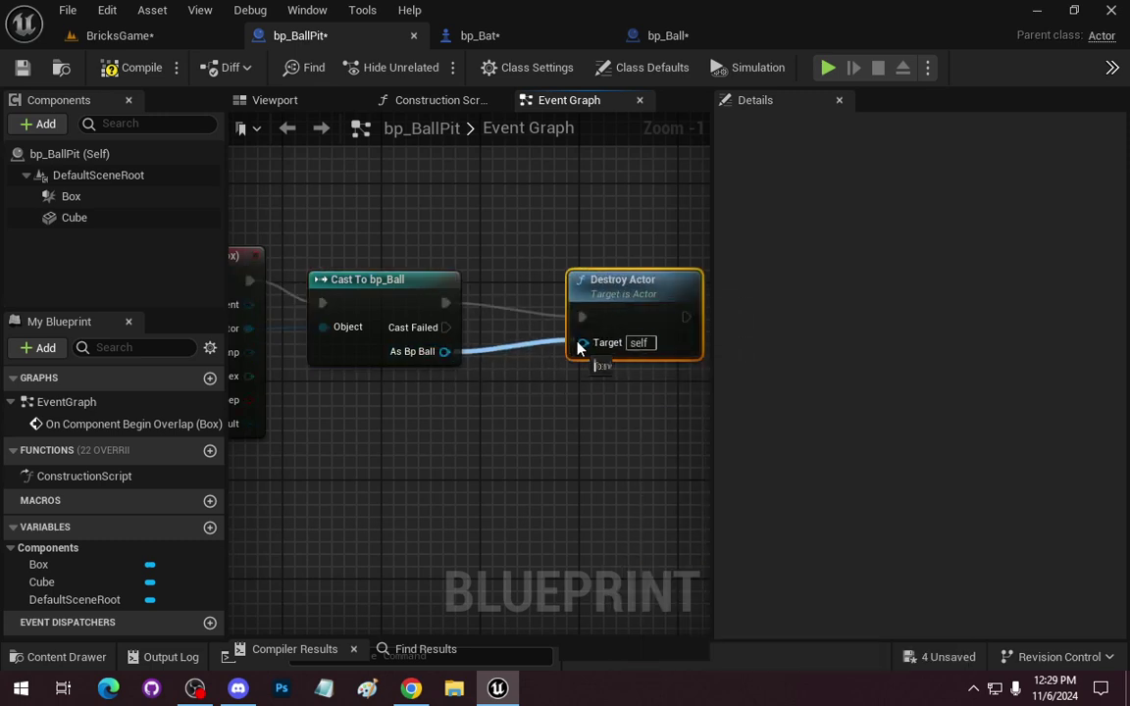
pyautogui.scroll(-1, 560, 491)
pyautogui.scroll(-1, 561, 489)
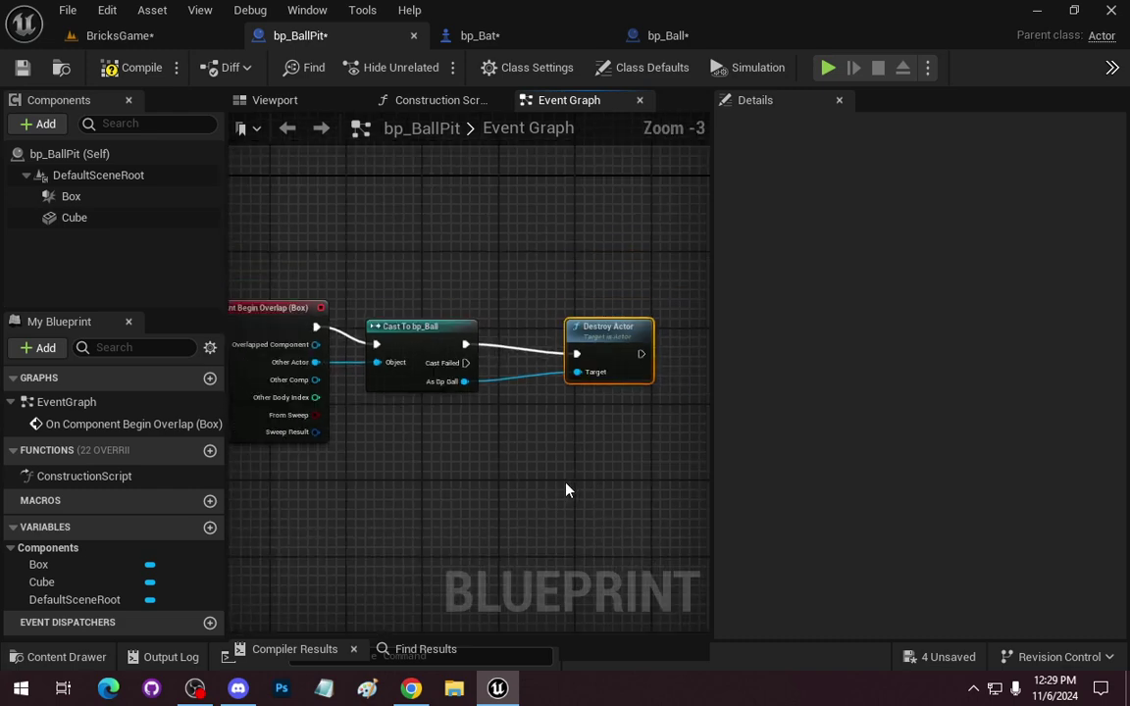
pyautogui.click(121, 66)
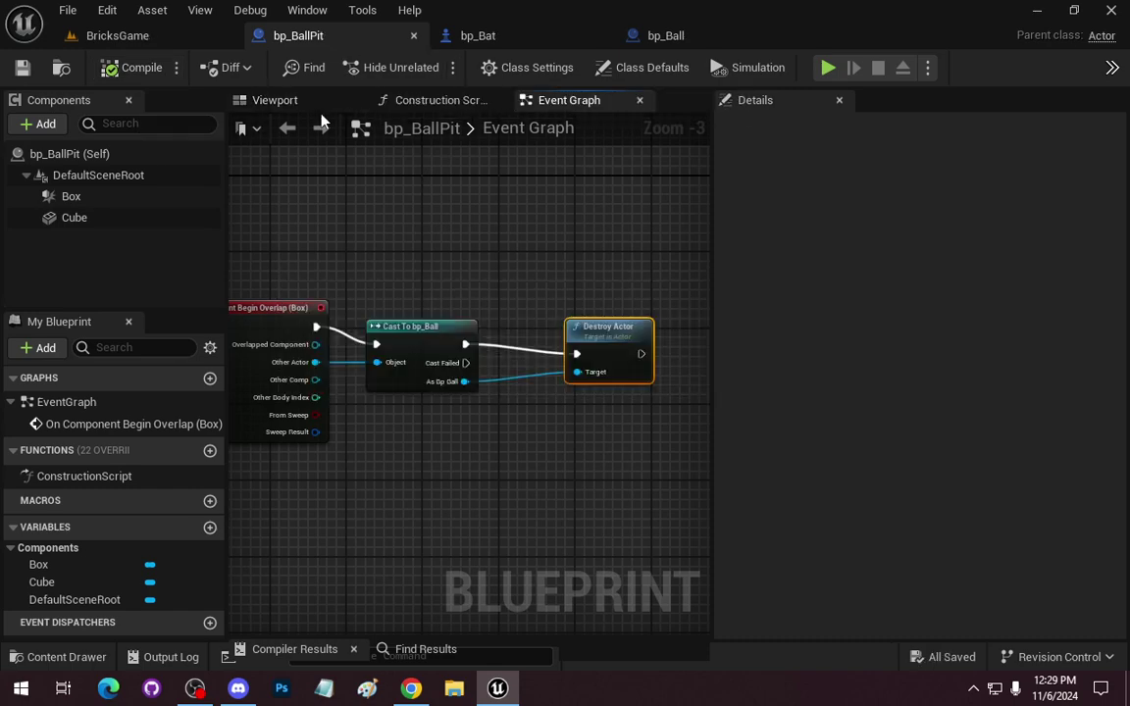
# Drag bp_BallPit from the Content Browser into the BricksGame level.
pyautogui.click(118, 35)
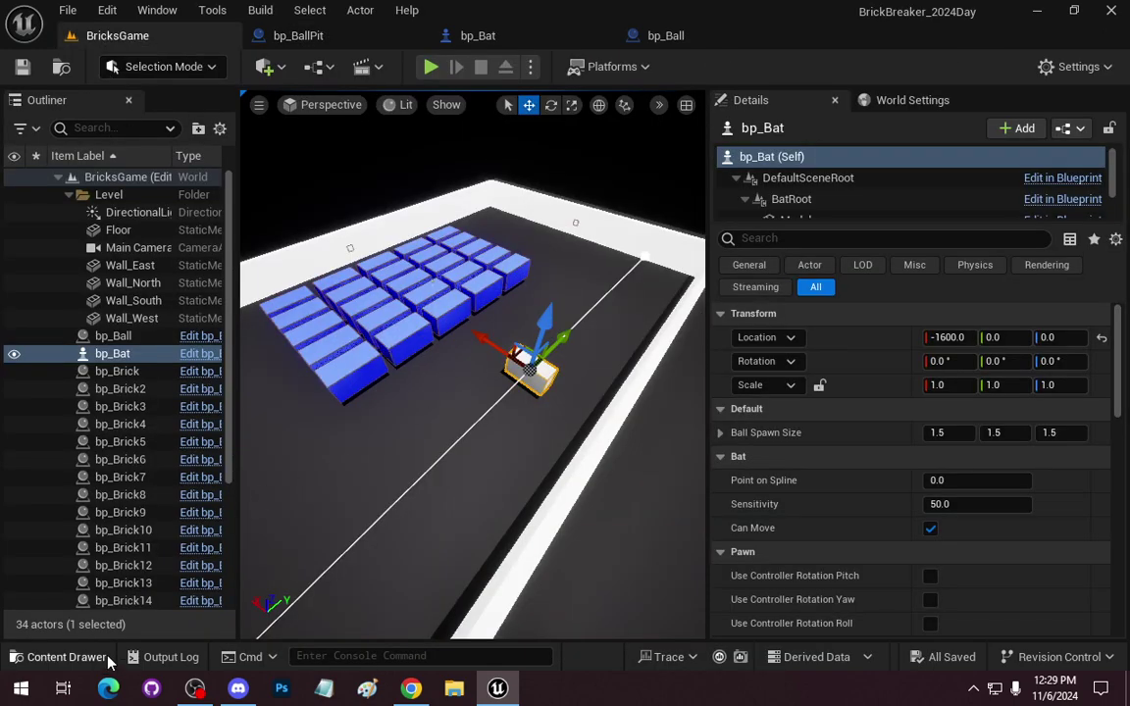
pyautogui.click(67, 657)
pyautogui.moveTo(800, 462)
pyautogui.mouseDown()
pyautogui.moveTo(619, 358)
pyautogui.moveTo(599, 362)
pyautogui.mouseUp()
pyautogui.moveTo(476, 496); pyautogui.dragTo(476, 495)
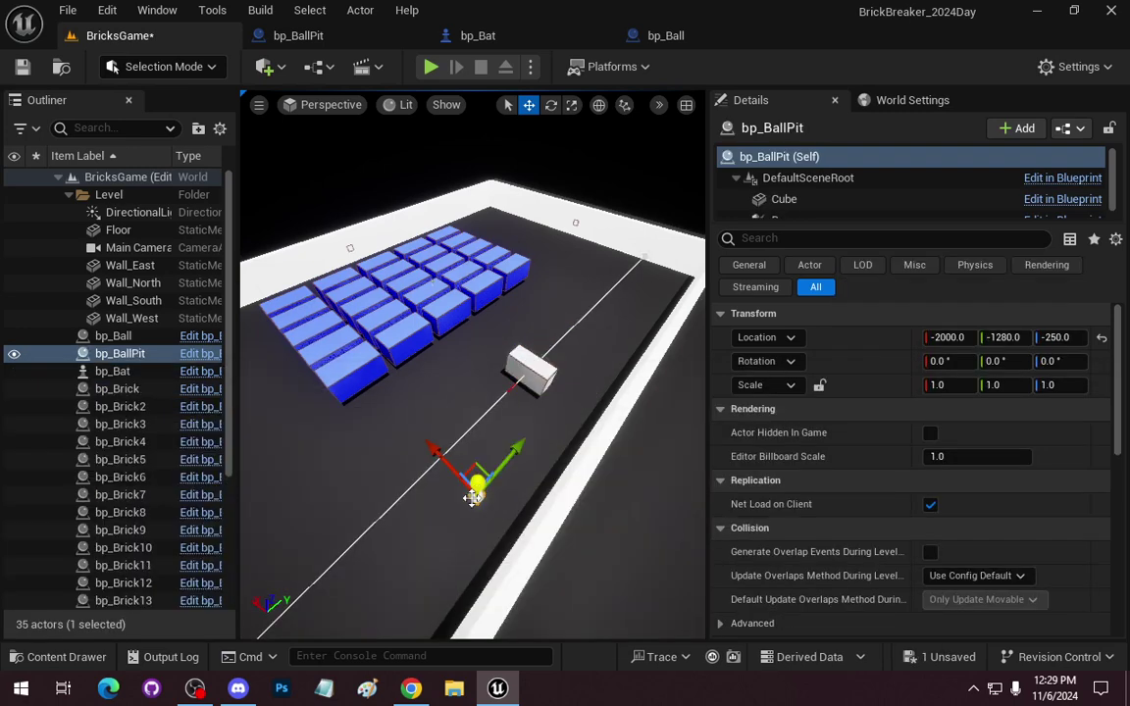
pyautogui.moveTo(475, 496); pyautogui.dragTo(494, 520, button='right')
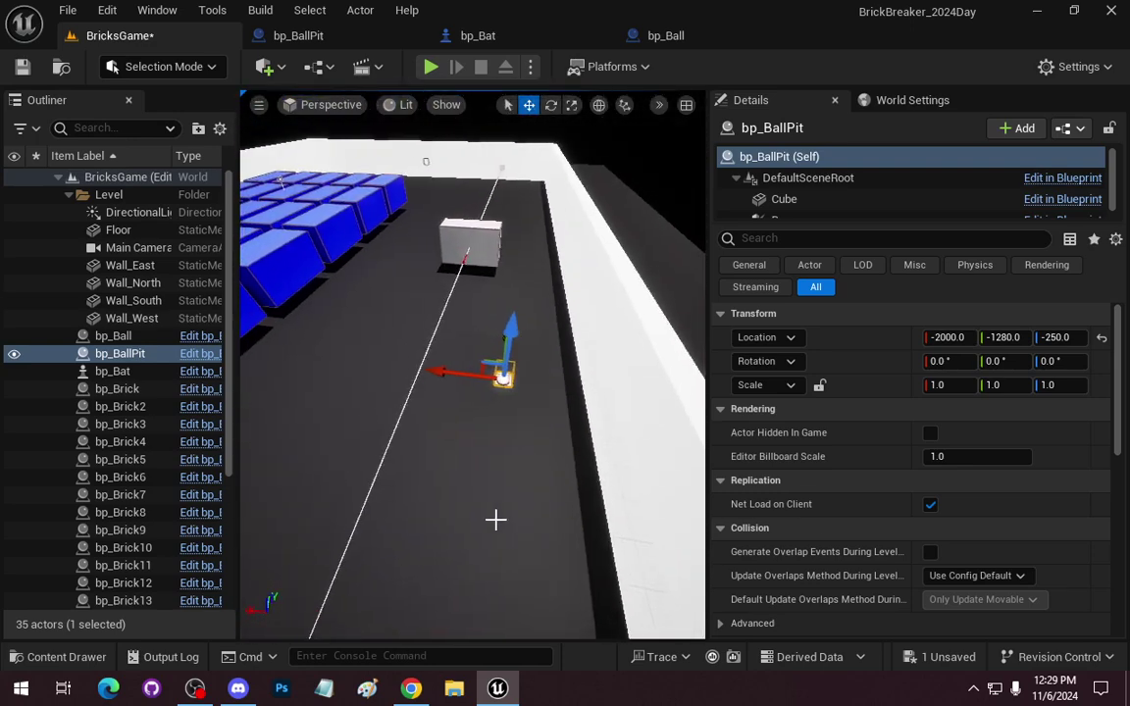
# Stretch the pit to Y scale 80, centre it at Y 0, and set X scale to 5.
pyautogui.click(628, 360)
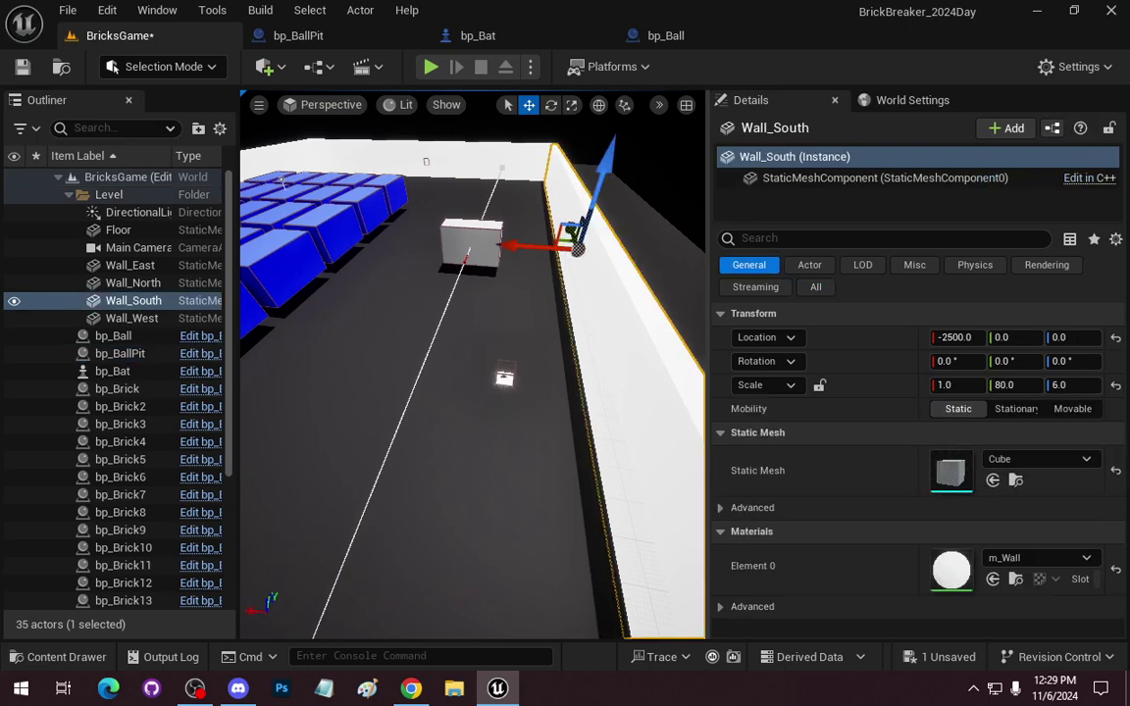
pyautogui.hotkey('ctrl', 'z')
pyautogui.click(996, 384)
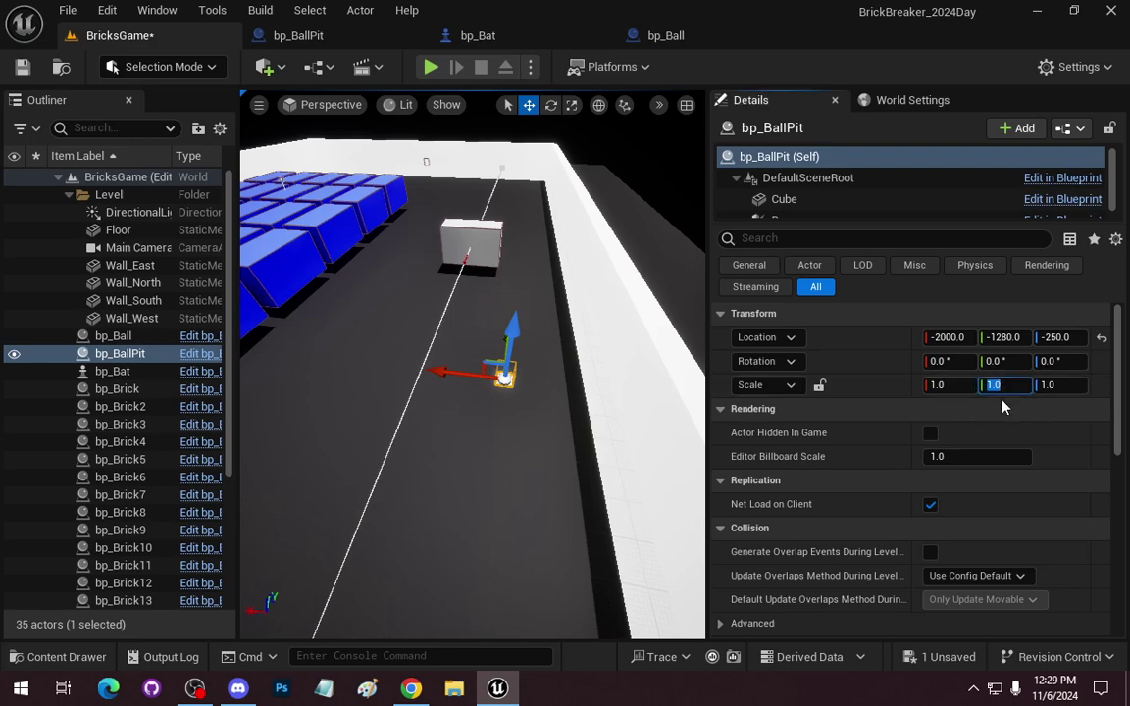
pyautogui.write('0')
pyautogui.press('Return')
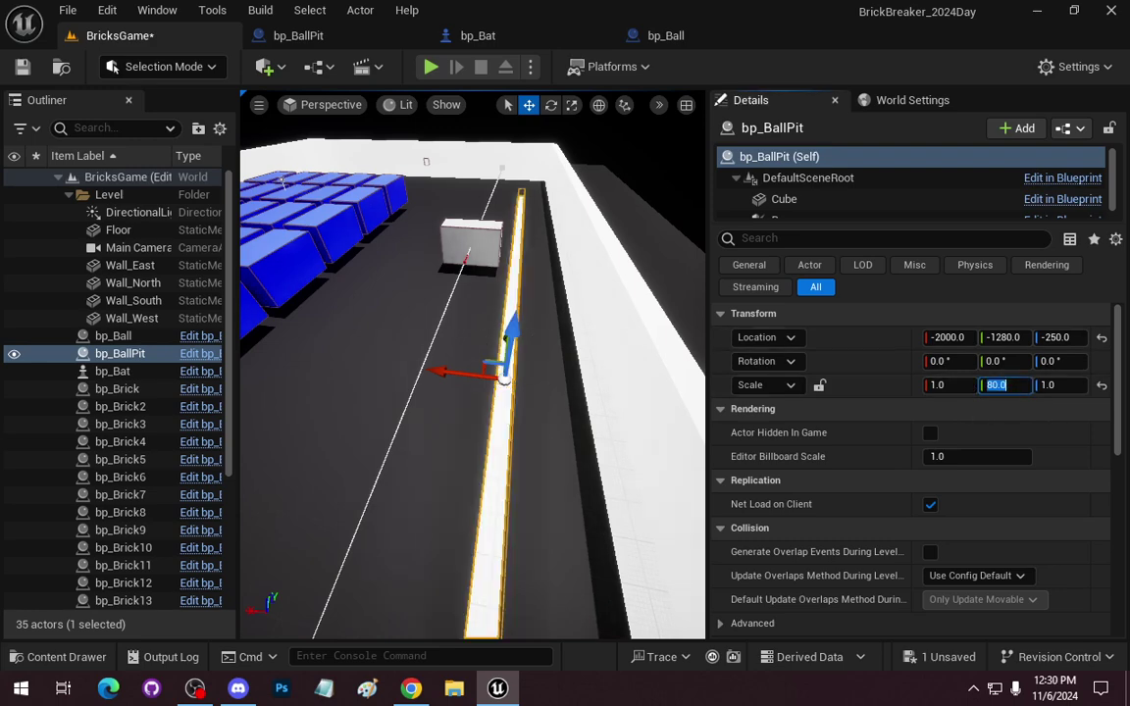
pyautogui.moveTo(471, 393)
pyautogui.mouseDown(button='right')
pyautogui.moveTo(412, 373)
pyautogui.moveTo(432, 353)
pyautogui.mouseUp(button='right')
pyautogui.click(1004, 337)
pyautogui.write('0')
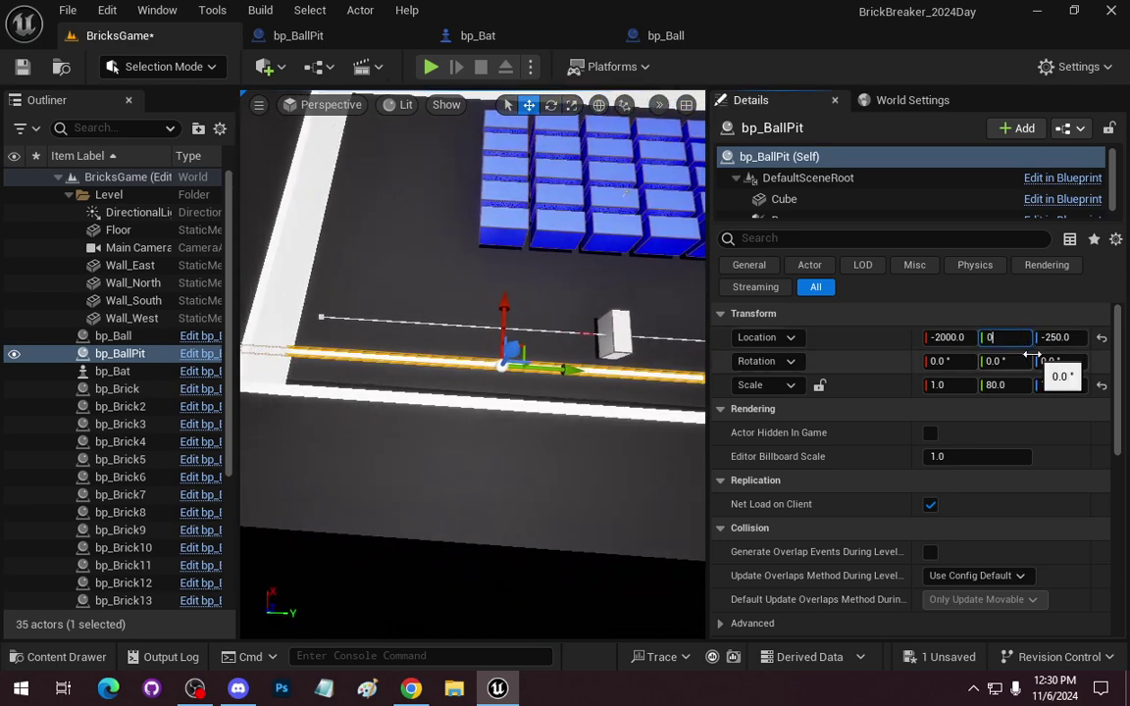
pyautogui.press('Return')
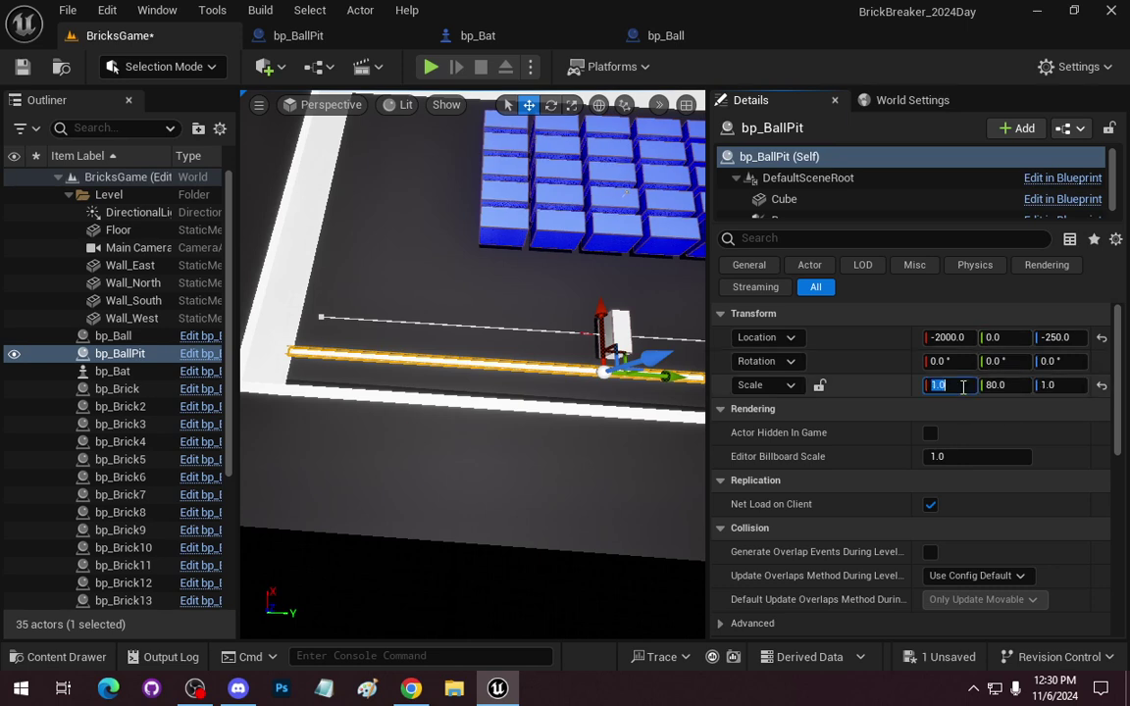
pyautogui.write('10')
pyautogui.press('Return')
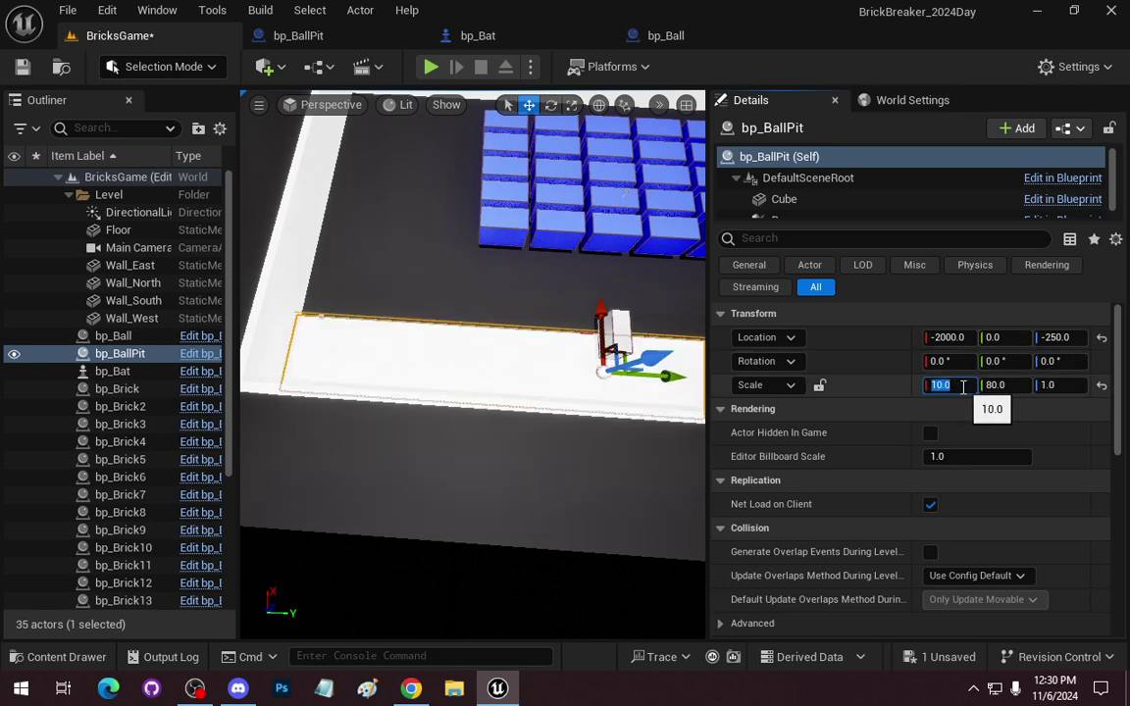
pyautogui.press('Return')
pyautogui.write('6')
pyautogui.press('Return')
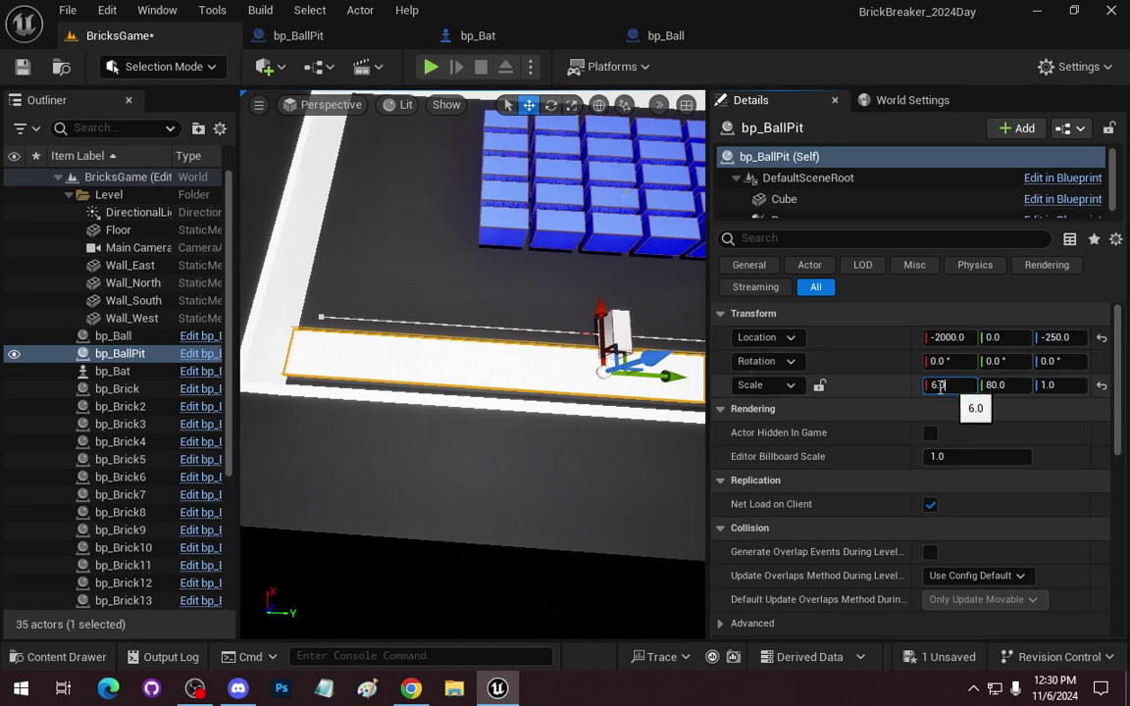
pyautogui.write('5')
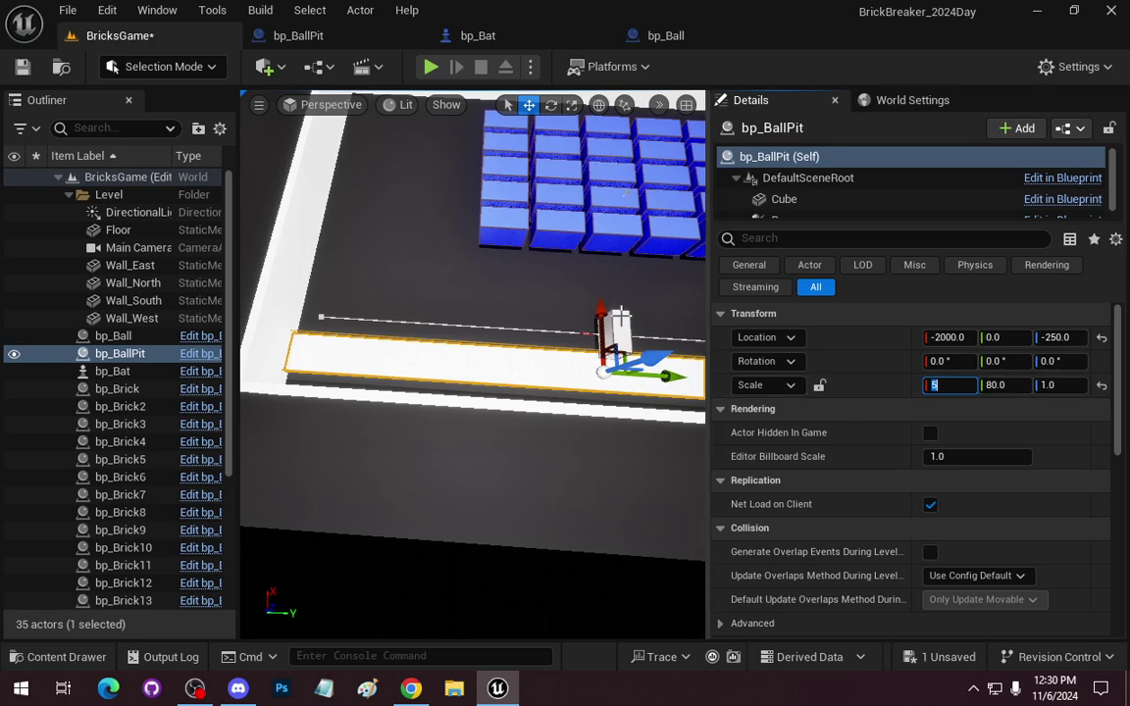
# Move the pit to X -2210, Z -280 behind the bat and set Z scale to 8.
pyautogui.moveTo(947, 336); pyautogui.dragTo(912, 337)
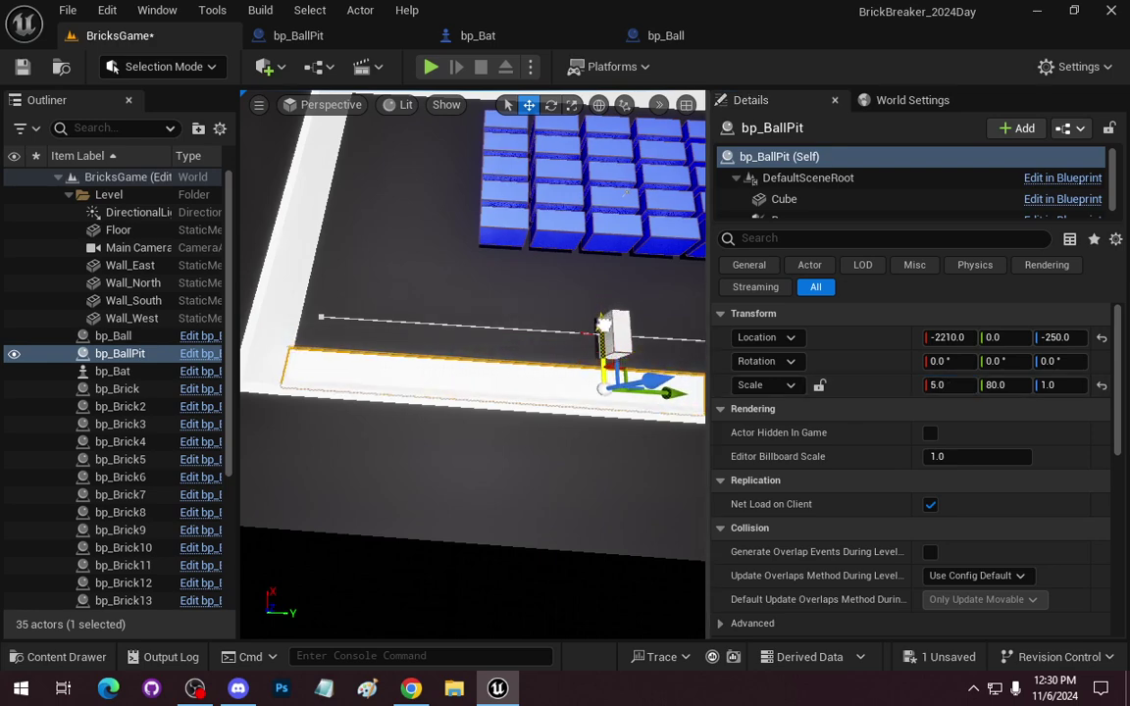
pyautogui.moveTo(471, 442); pyautogui.dragTo(549, 412, button='right')
pyautogui.moveTo(471, 392); pyautogui.dragTo(471, 324, button='right')
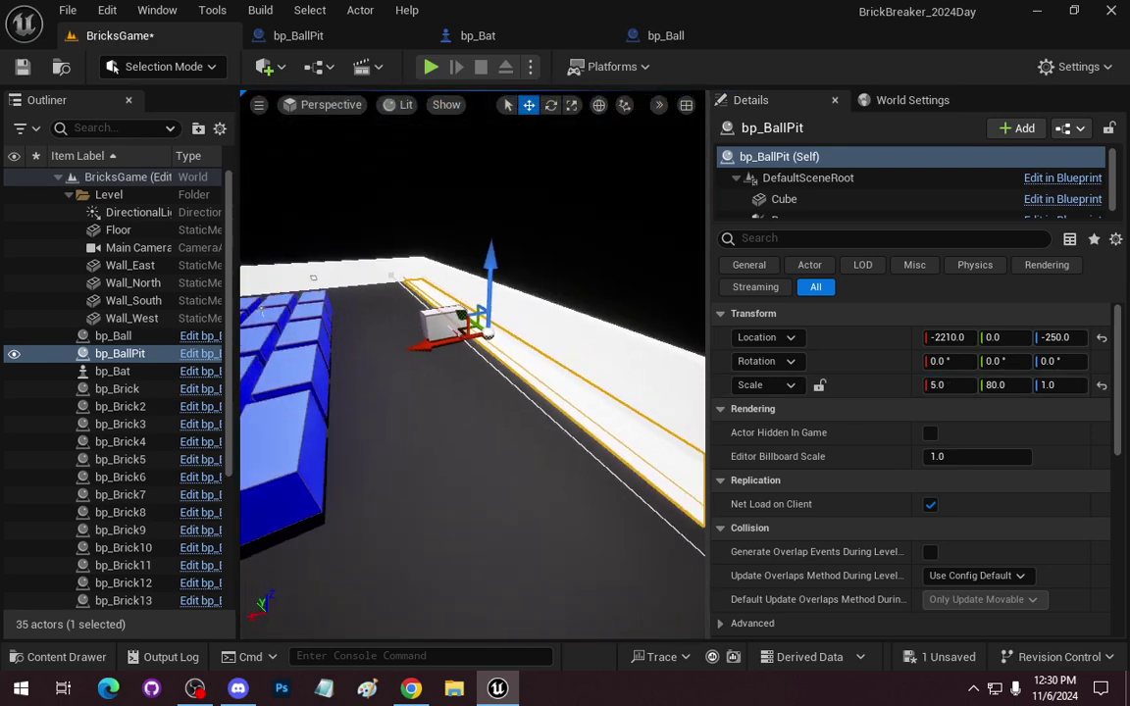
pyautogui.click(1062, 386)
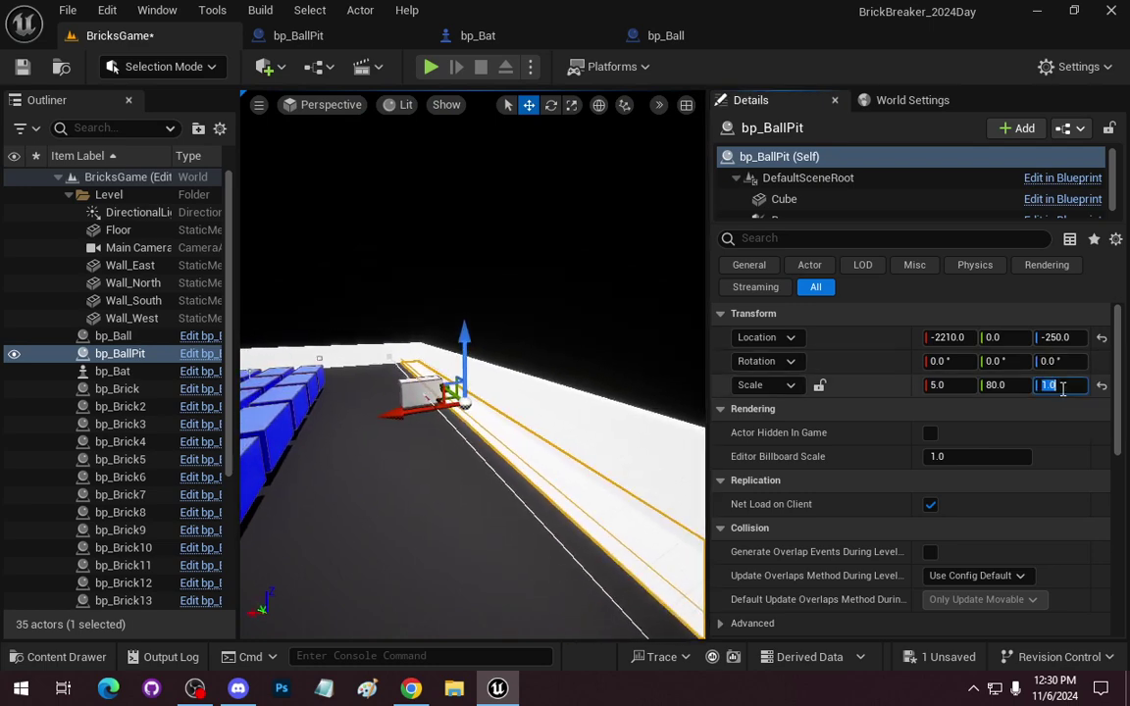
pyautogui.write('8')
pyautogui.press('Return')
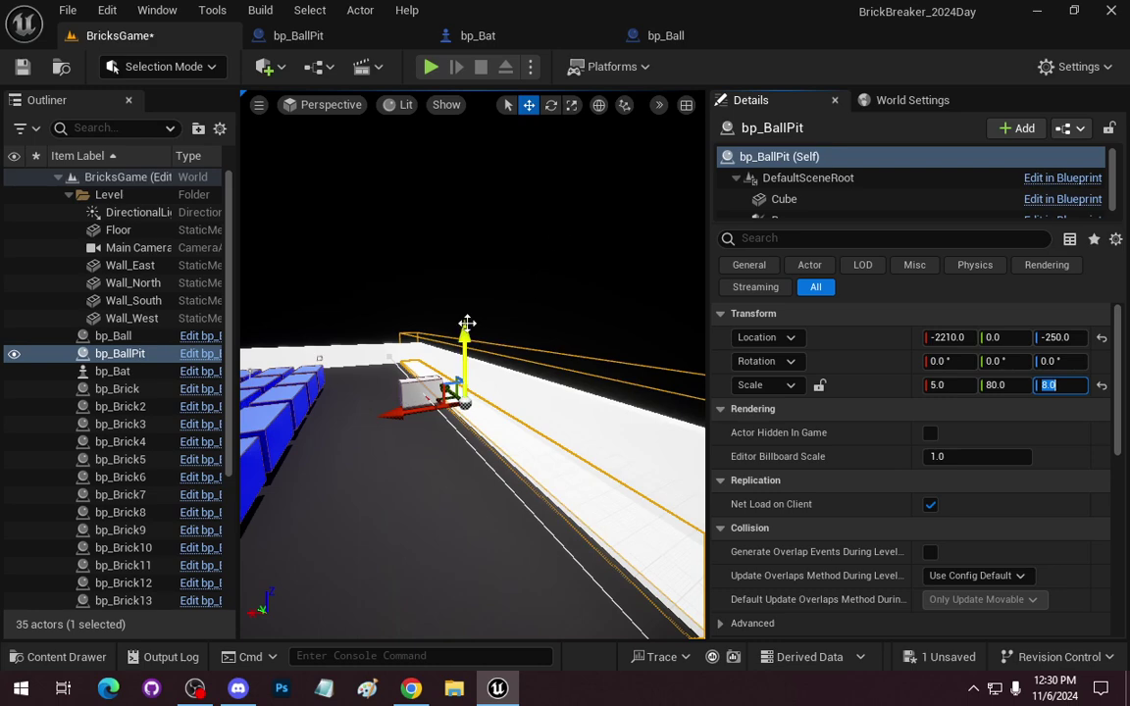
pyautogui.moveTo(466, 337); pyautogui.dragTo(467, 340)
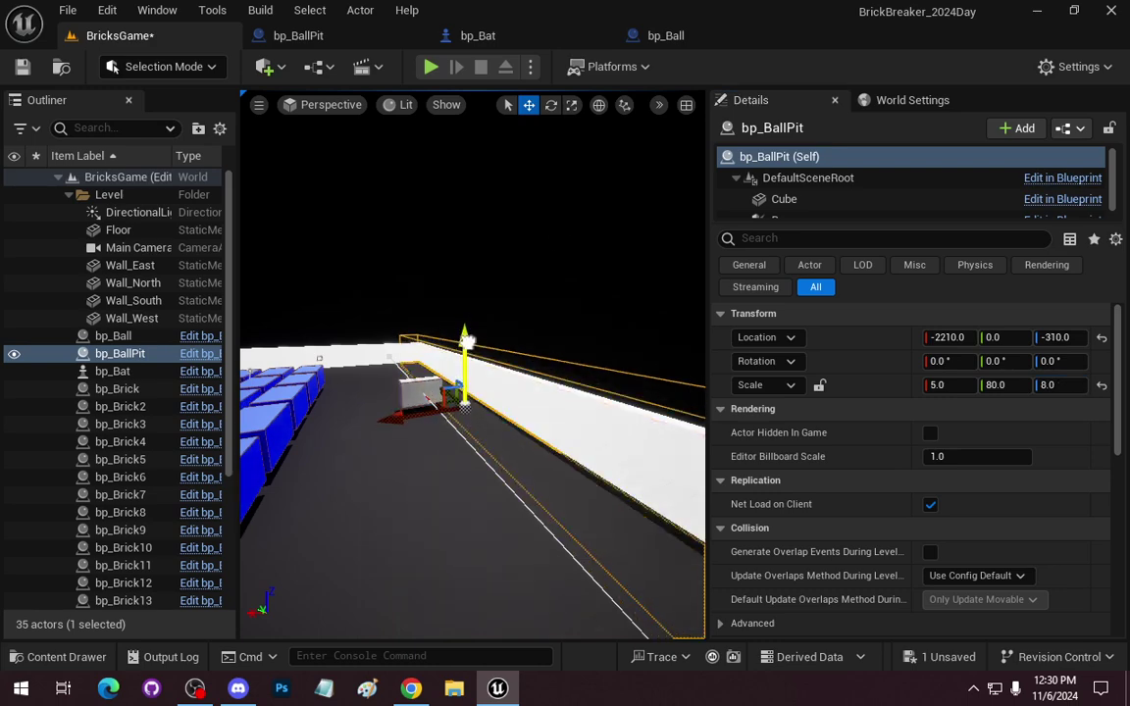
pyautogui.moveTo(466, 339); pyautogui.dragTo(467, 340, button='right')
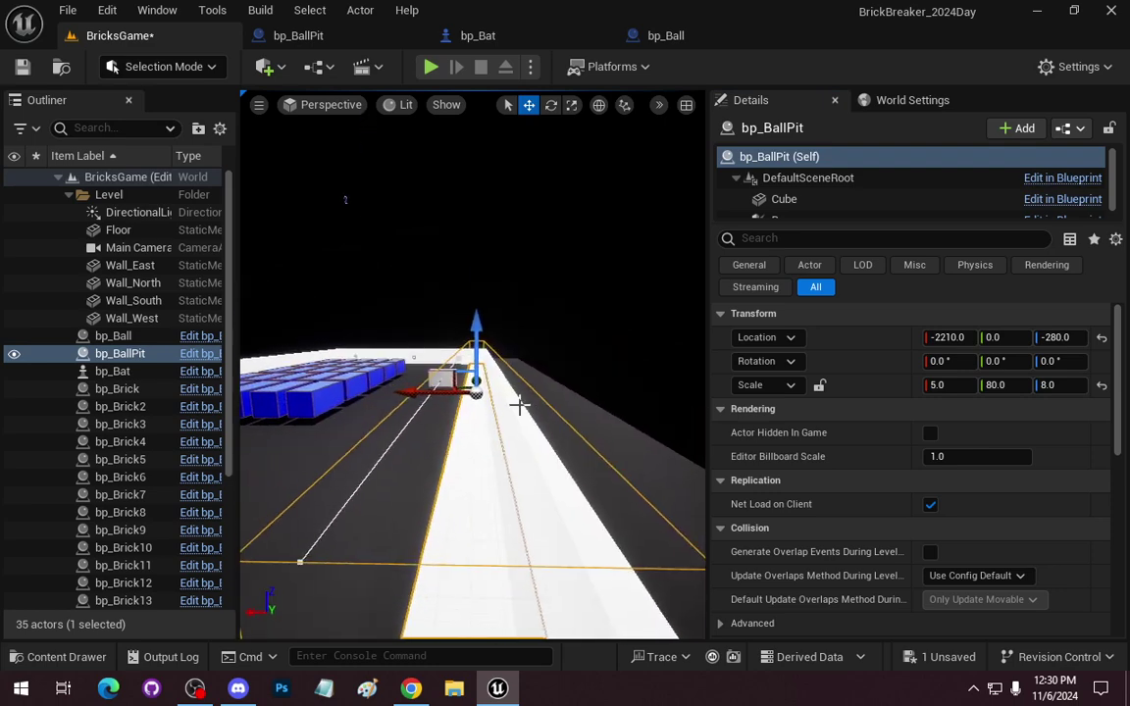
# Turn on Hidden in Game for the Cube component in the bp_BallPit Blueprint.
pyautogui.click(324, 37)
pyautogui.click(78, 217)
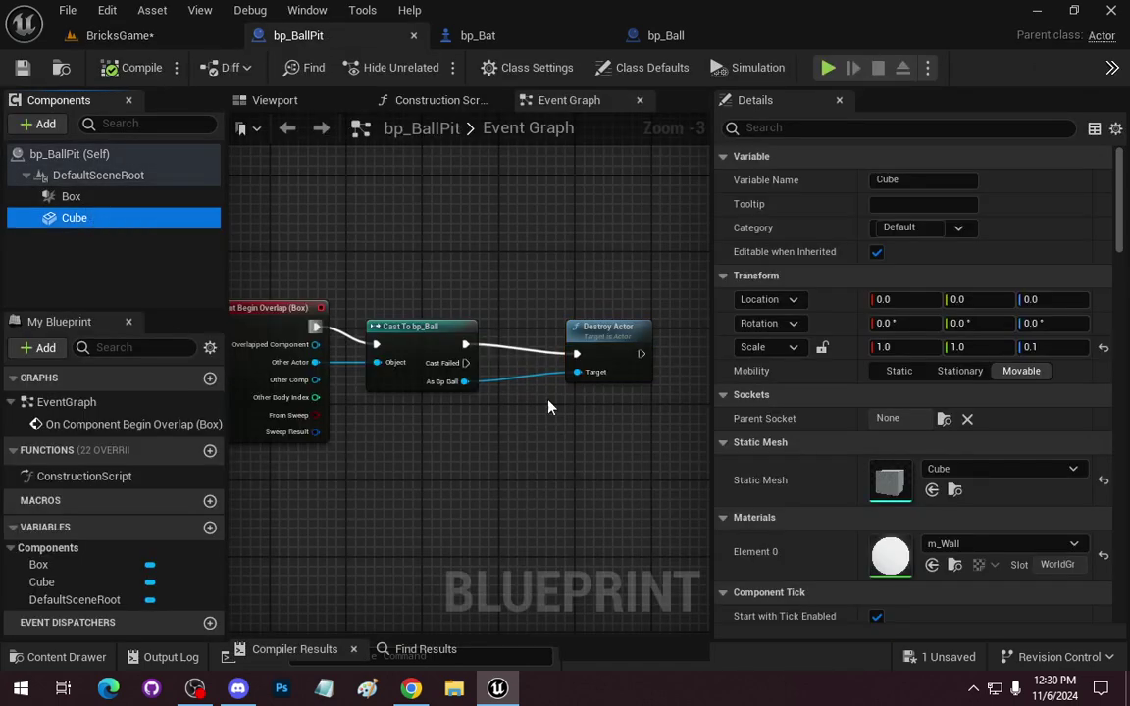
pyautogui.click(837, 129)
pyautogui.write('in game')
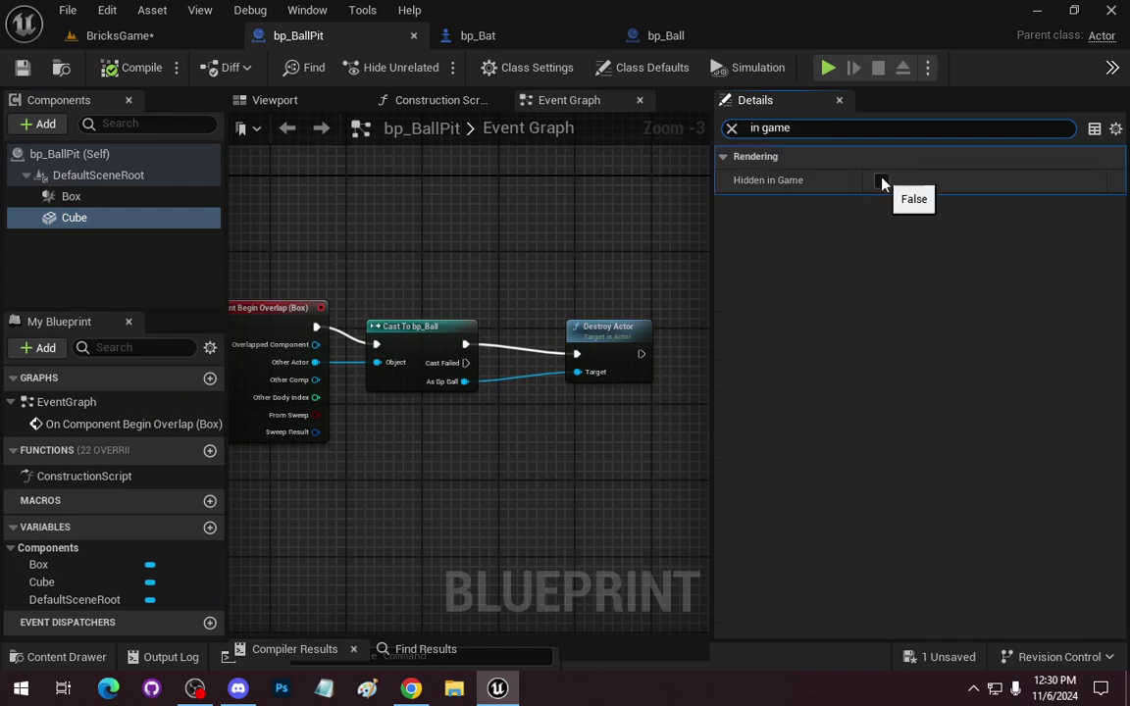
pyautogui.click(881, 181)
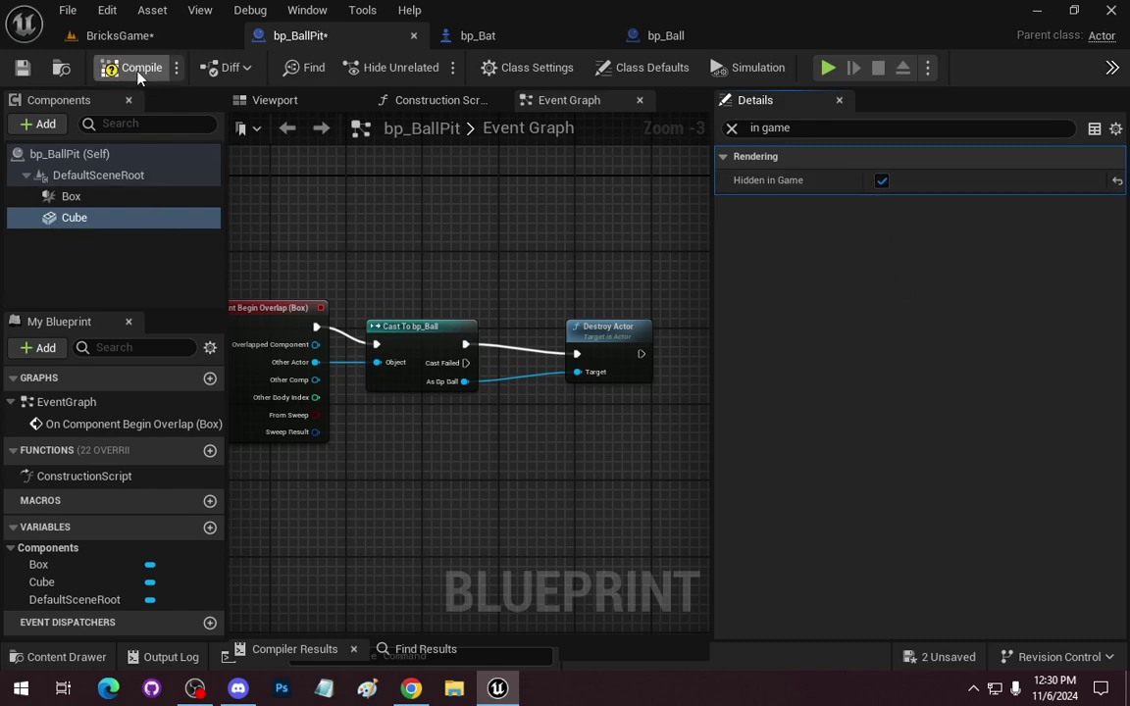
# Go back to the BricksGame level and look down the lane along the pit.
pyautogui.click(125, 35)
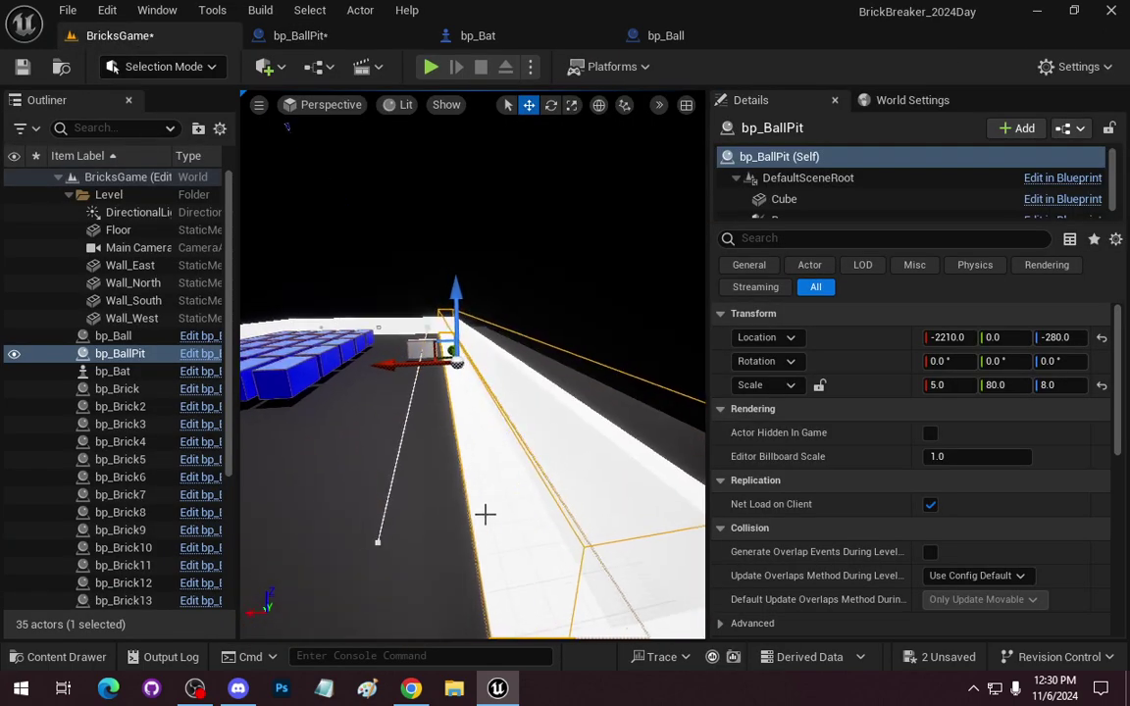
pyautogui.keyDown('alt'); pyautogui.moveTo(485, 514); pyautogui.dragTo(583, 510); pyautogui.keyUp('alt')
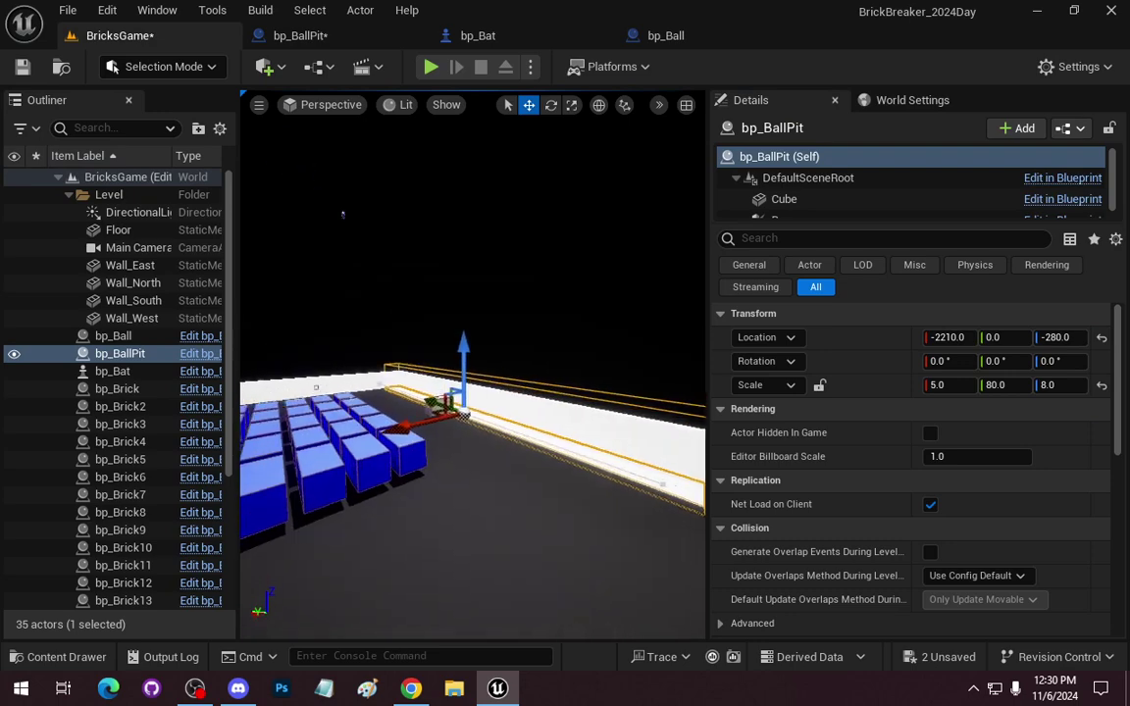
pyautogui.keyDown('alt'); pyautogui.moveTo(343, 214); pyautogui.dragTo(294, 201); pyautogui.keyUp('alt')
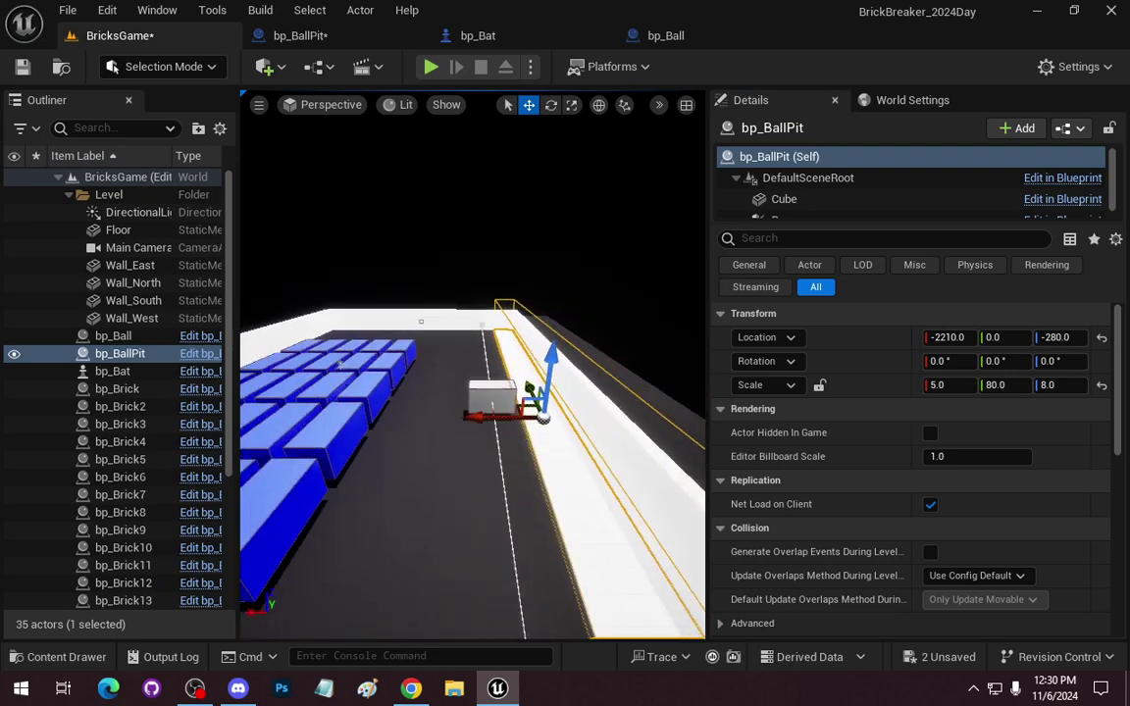
pyautogui.keyDown('alt'); pyautogui.moveTo(569, 383); pyautogui.dragTo(608, 383); pyautogui.keyUp('alt')
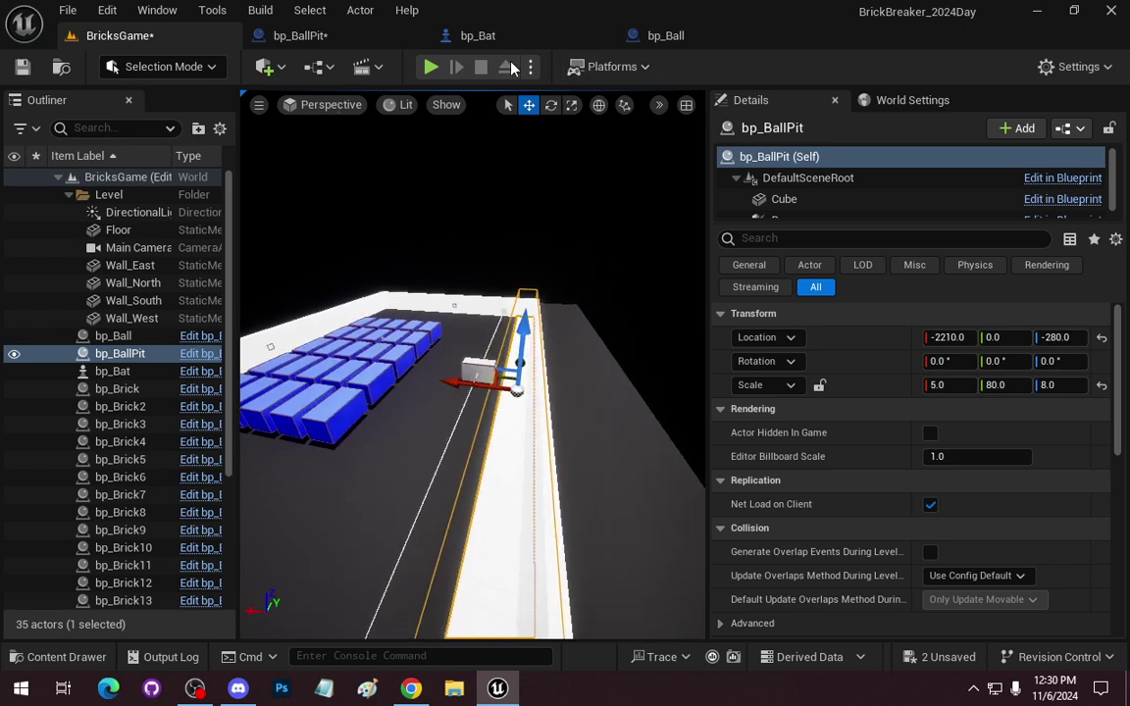
# Start a Play session and steer the bat with the arrow keys to return balls.
pyautogui.click(431, 66)
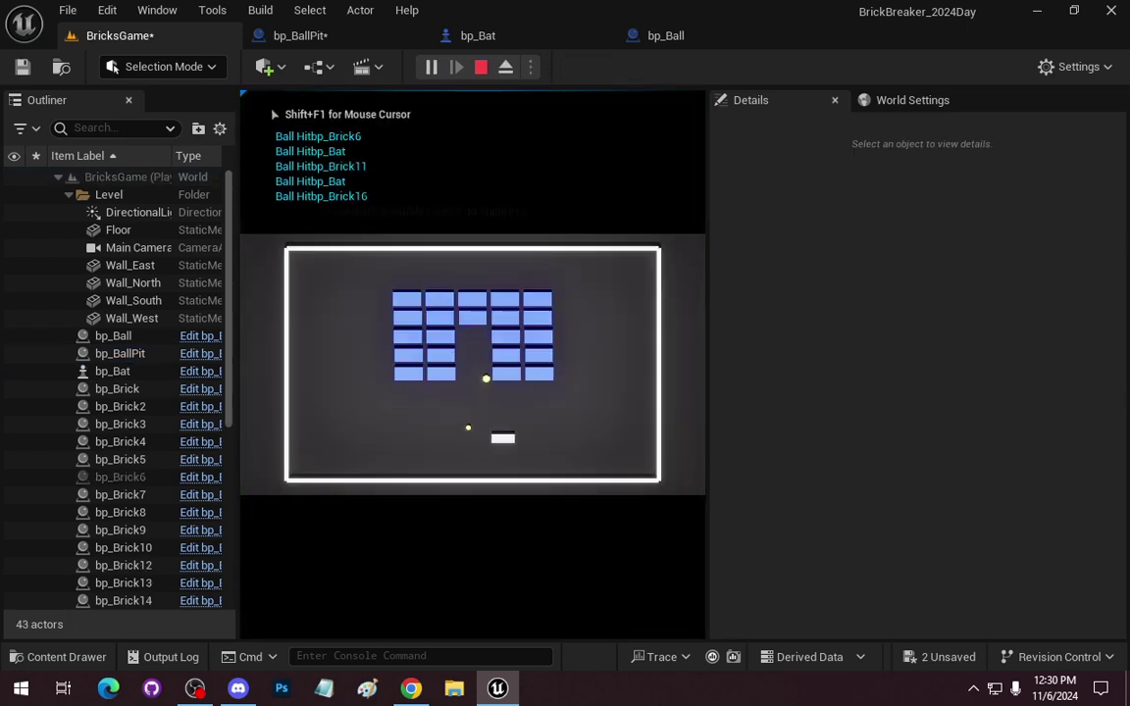
pyautogui.press('Right')
pyautogui.press('Right')
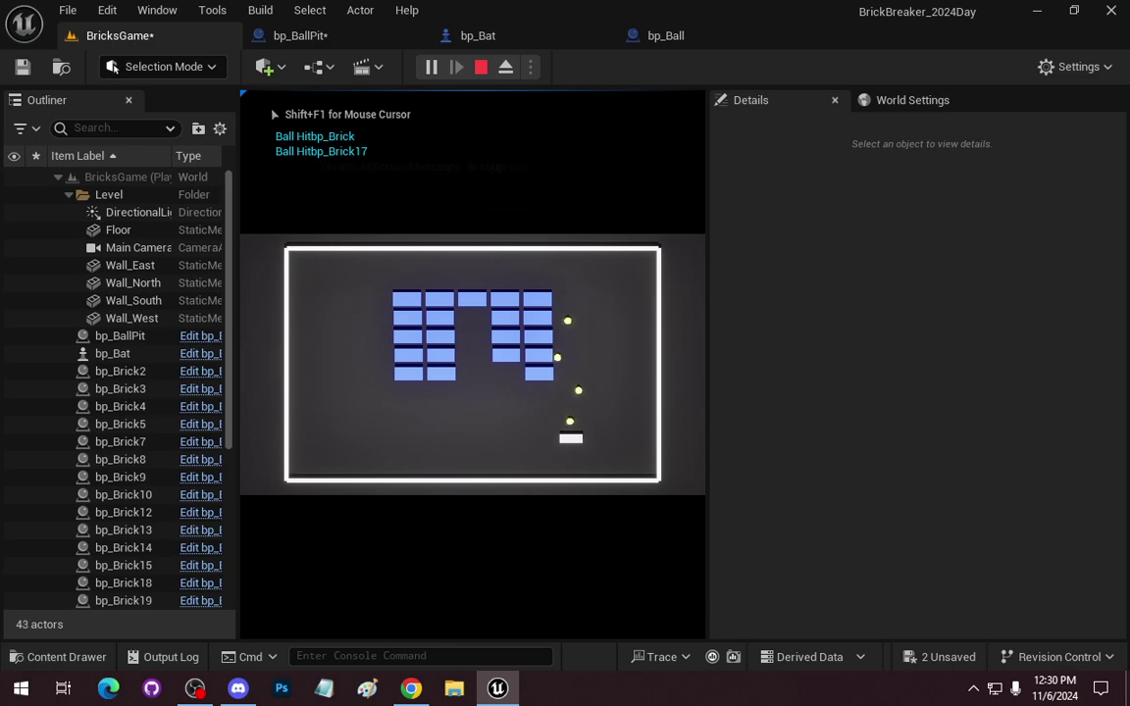
pyautogui.press('Left')
pyautogui.press('Right')
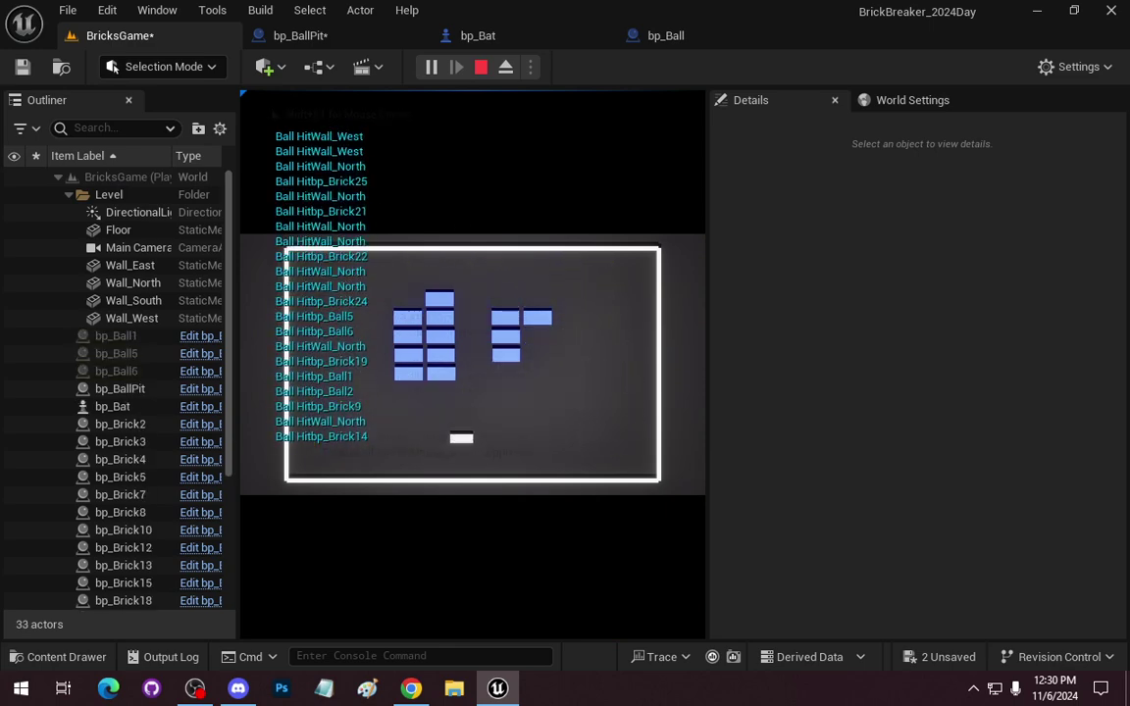
pyautogui.press('Right')
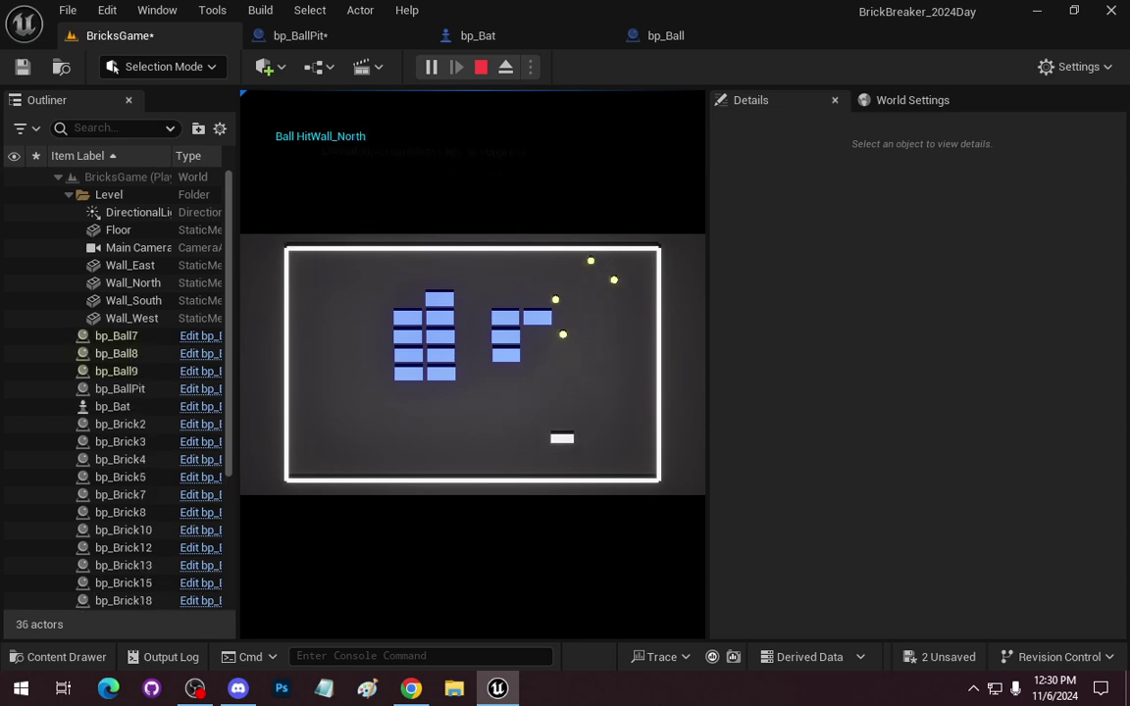
pyautogui.press('Left')
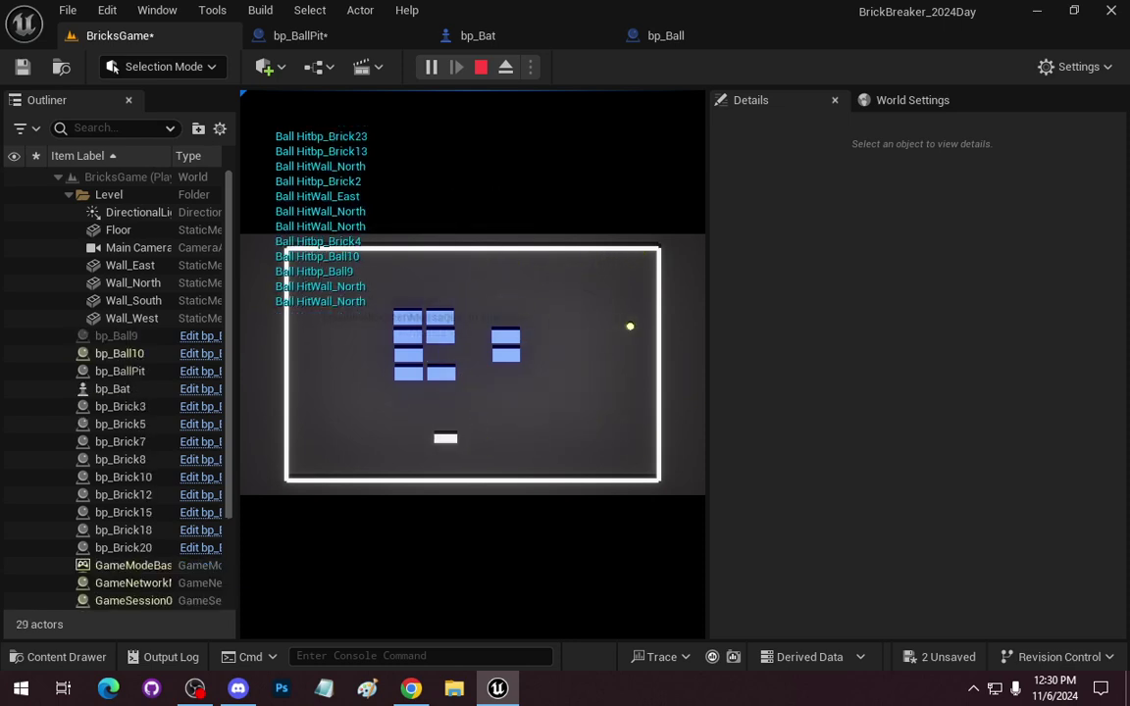
pyautogui.press('Right')
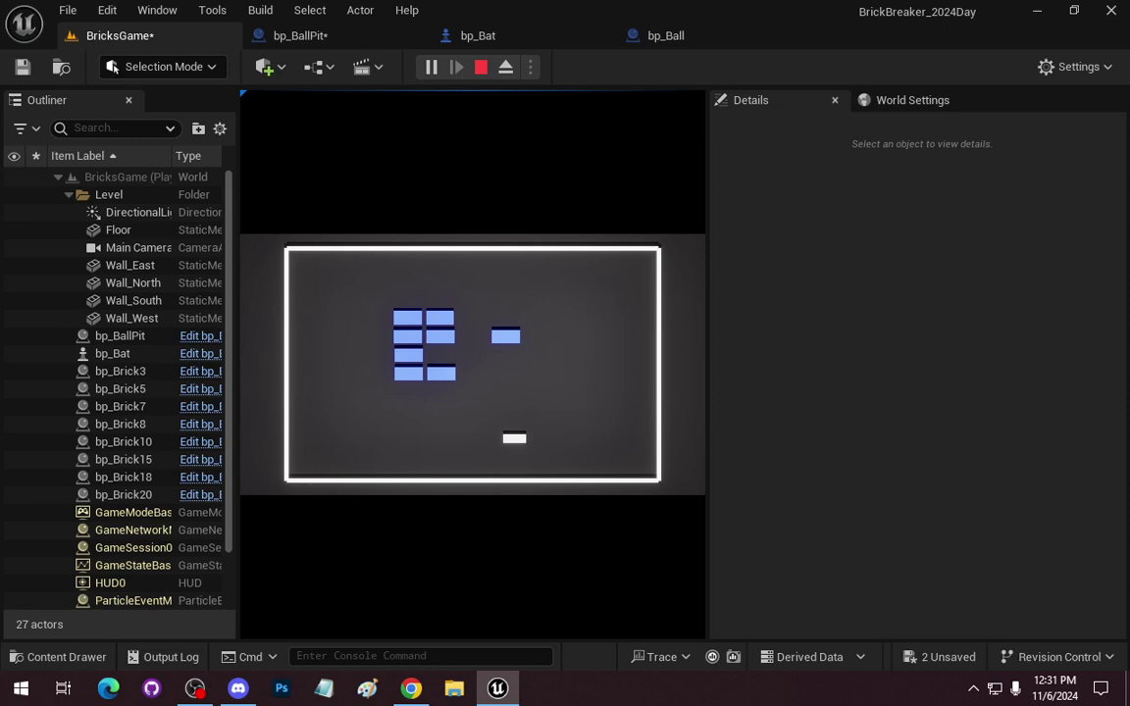
# Keep moving the bat left and right while missed balls get destroyed behind it.
pyautogui.press('Left')
pyautogui.press('Right')
pyautogui.press('Left')
pyautogui.press('Right')
pyautogui.press('Left')
pyautogui.press('Right')
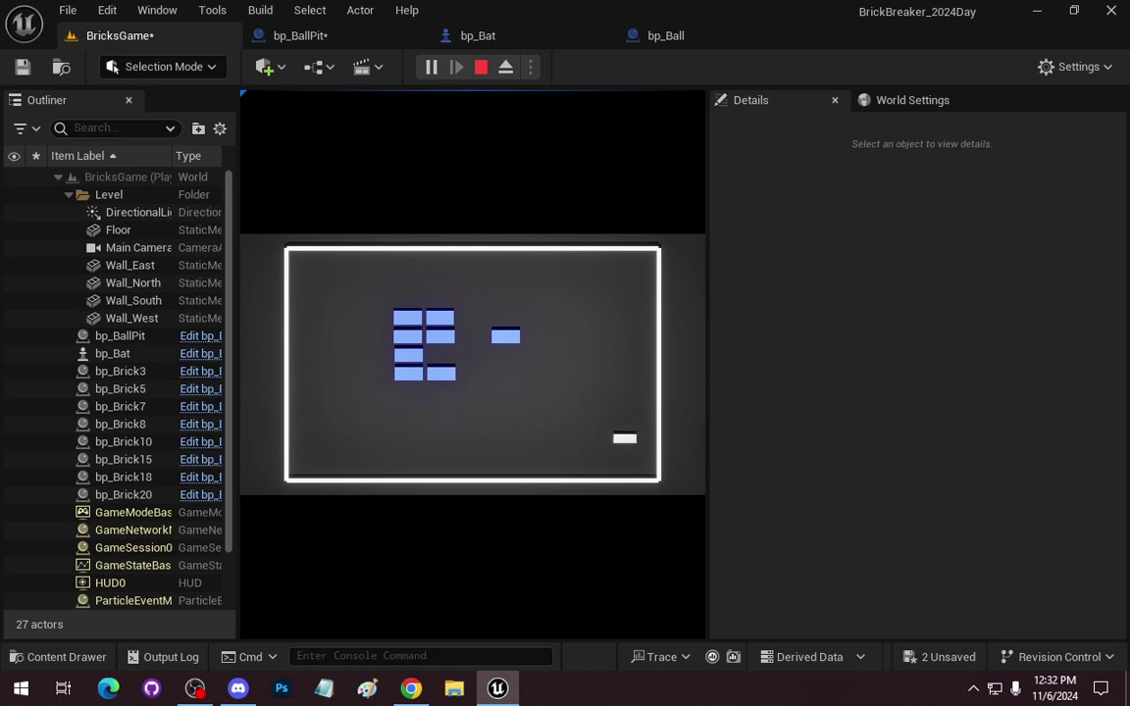